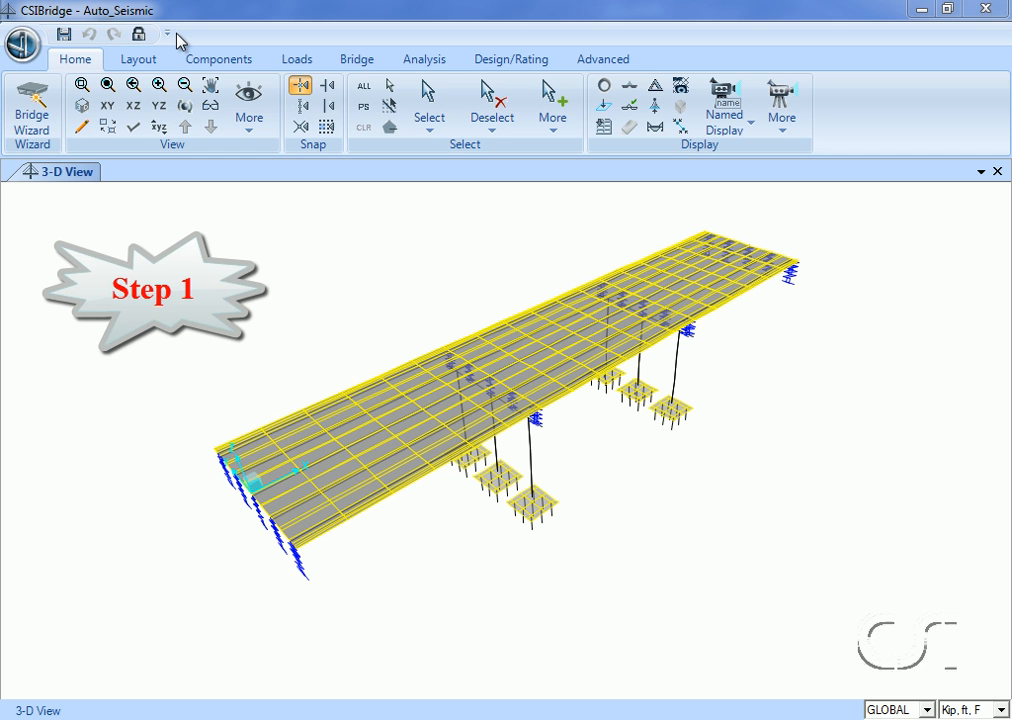
{"action": "left_click", "coordinate": [133, 105]}
{"action": "left_click", "coordinate": [210, 105]}
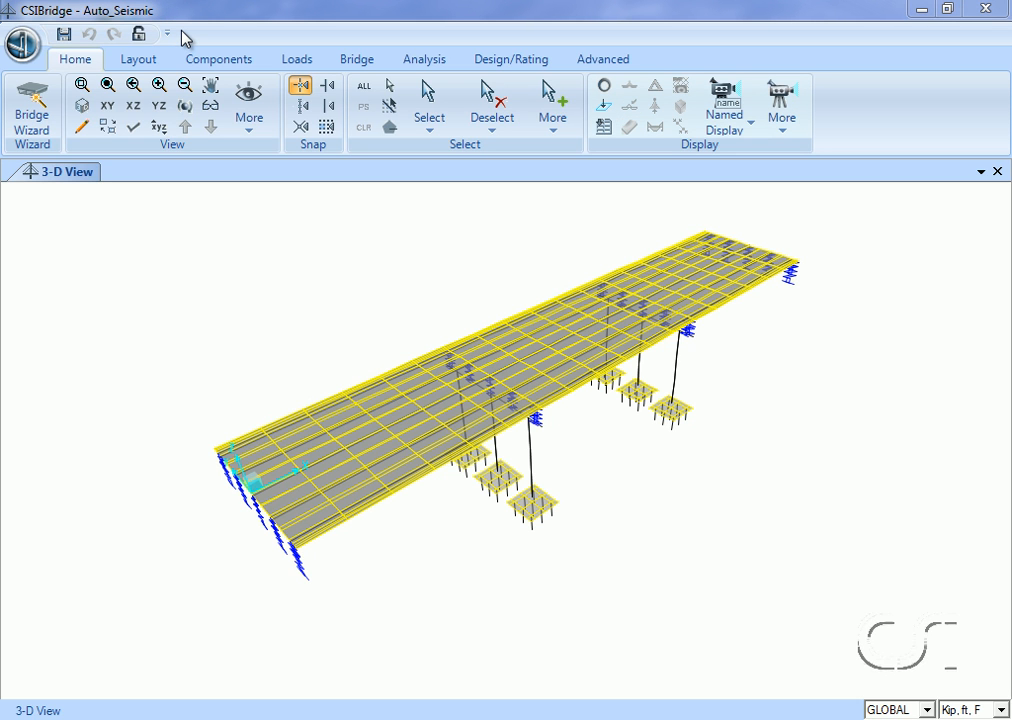
Review the bridge layout line data of BLL1 and close its definition.
{"action": "left_click", "coordinate": [140, 62]}
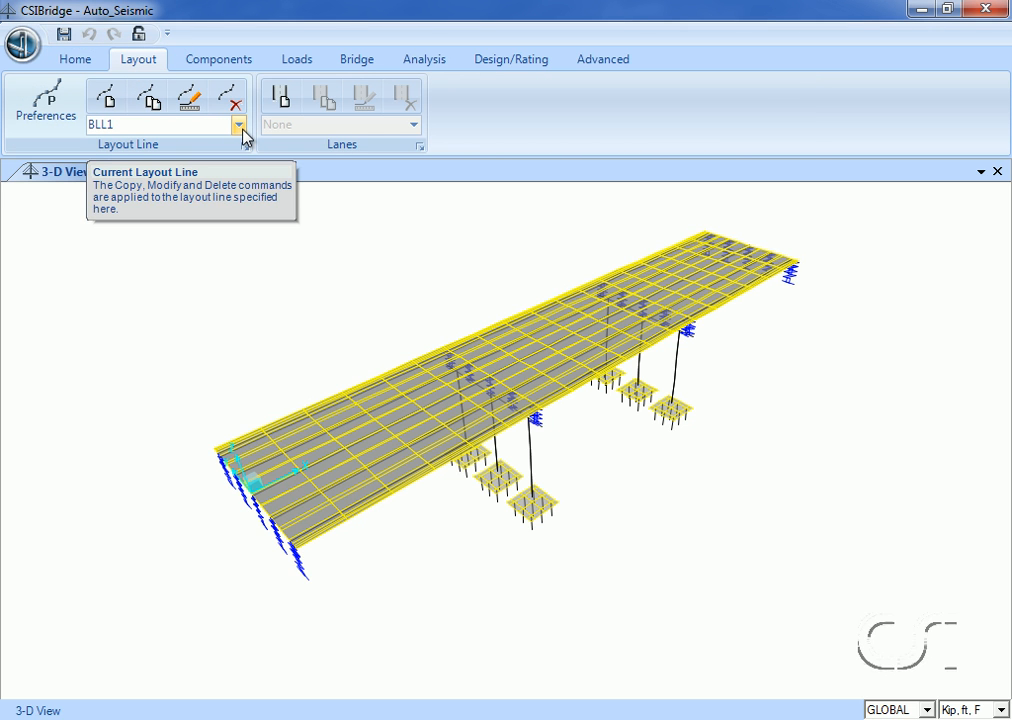
{"action": "left_click", "coordinate": [240, 126]}
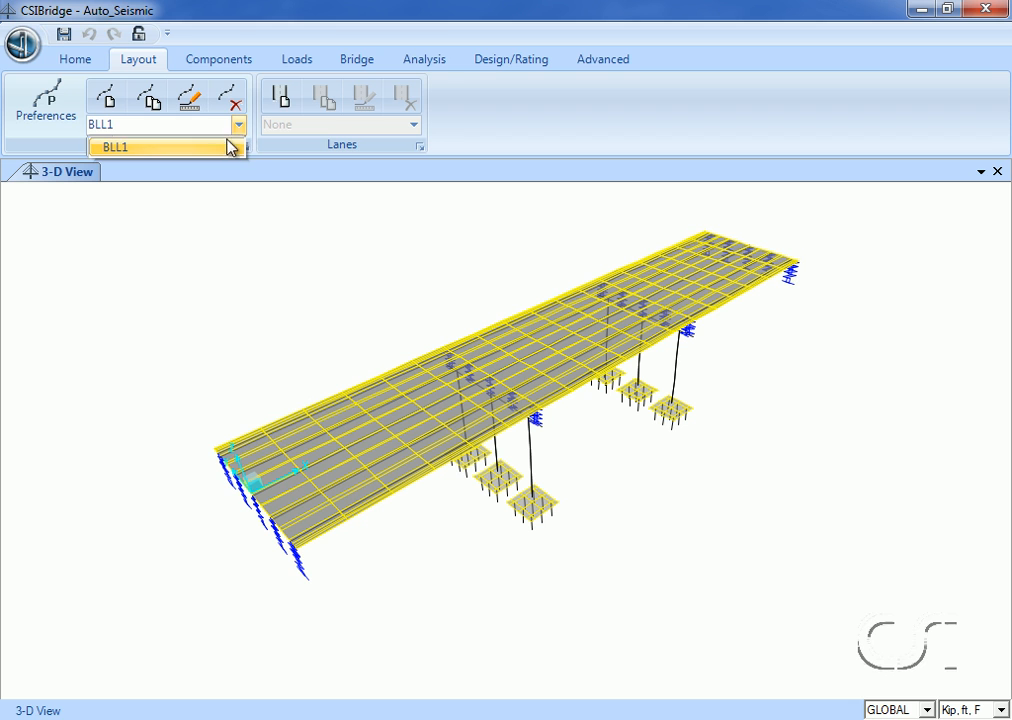
{"action": "left_click", "coordinate": [131, 150]}
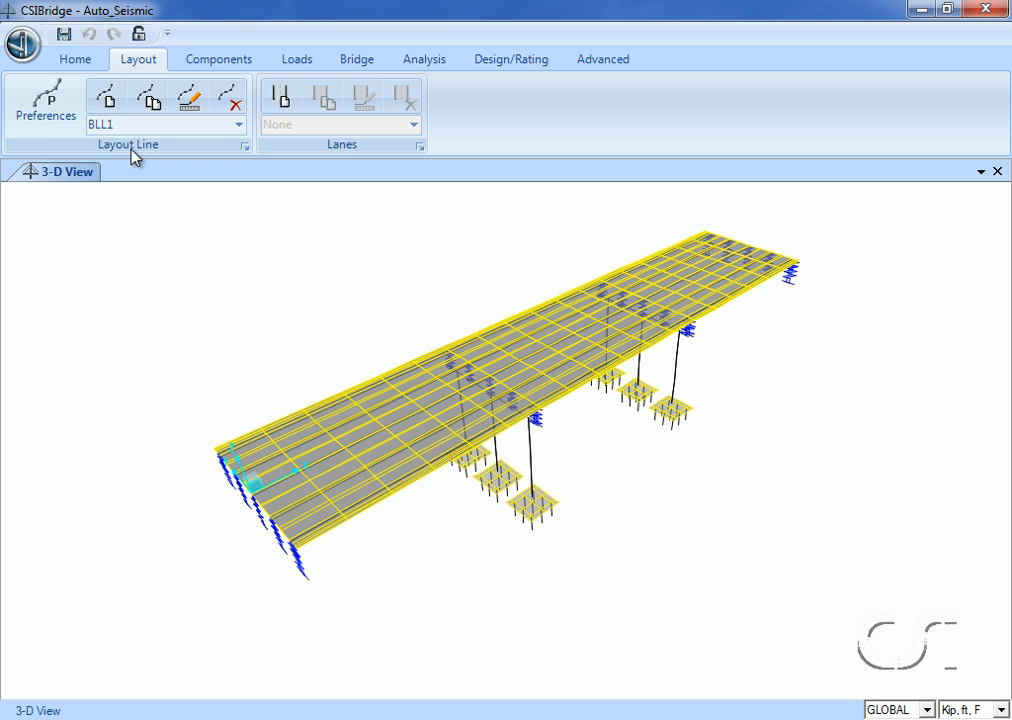
{"action": "left_click", "coordinate": [186, 101]}
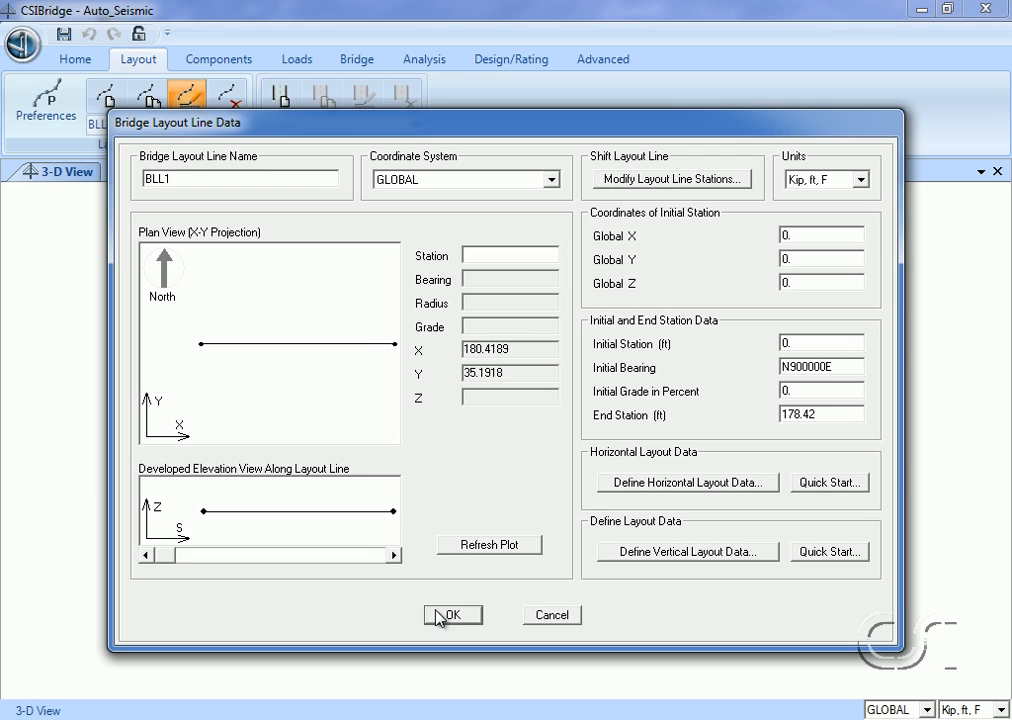
{"action": "left_click", "coordinate": [453, 615]}
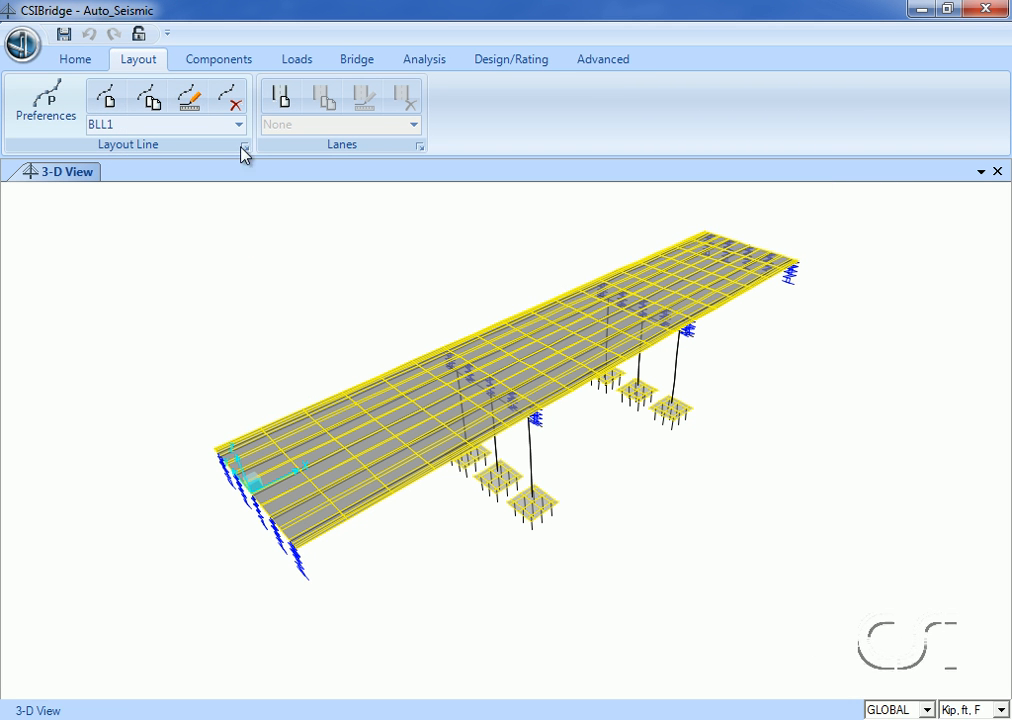
Show the definition of the 4000Psi material and switch it to the advanced property display.
{"action": "left_click", "coordinate": [219, 62]}
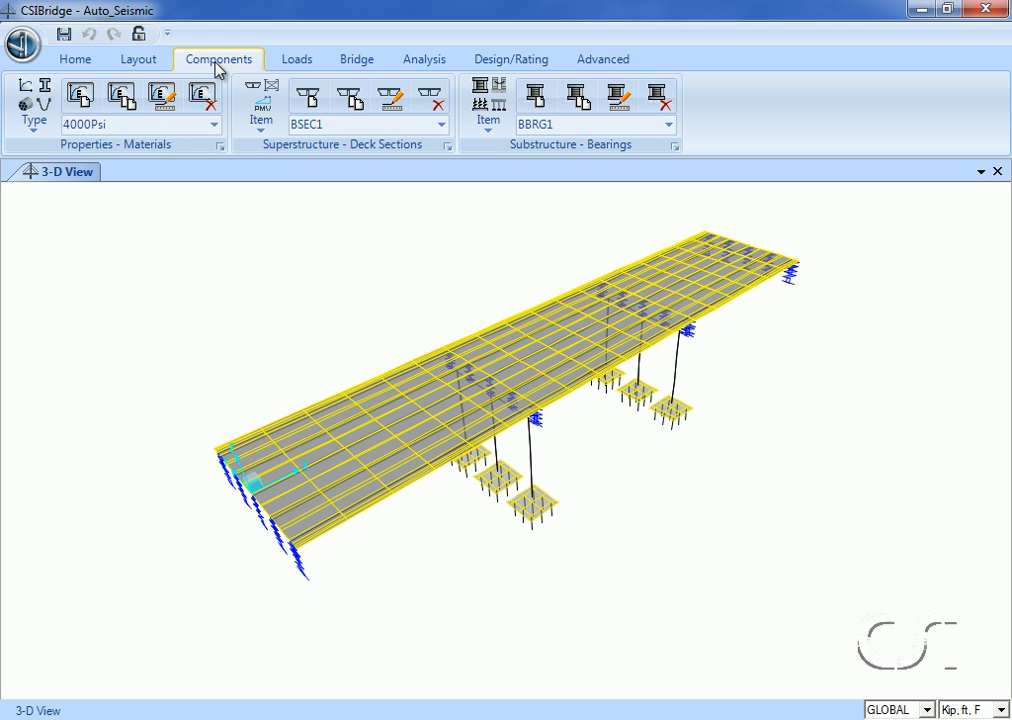
{"action": "left_click", "coordinate": [36, 97]}
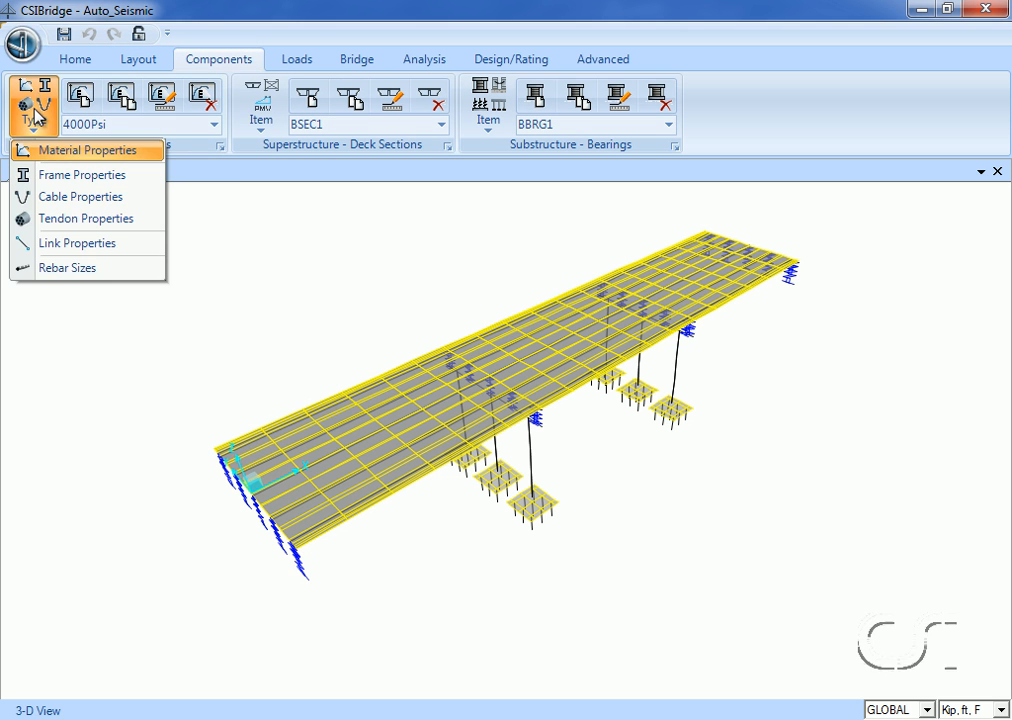
{"action": "left_click", "coordinate": [76, 153]}
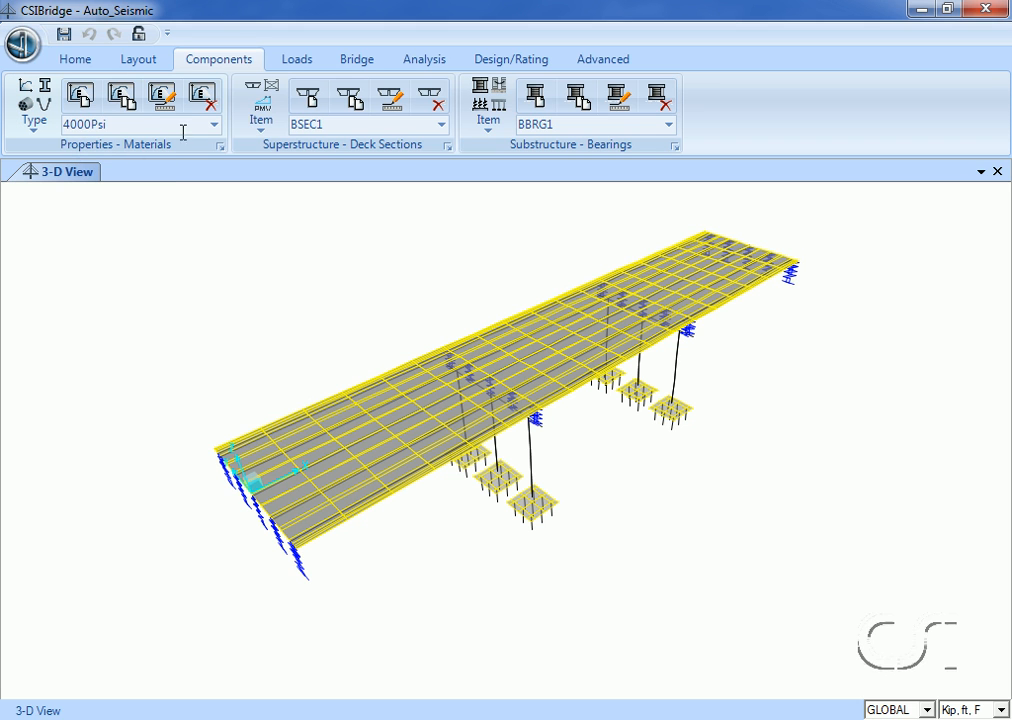
{"action": "left_click", "coordinate": [213, 126]}
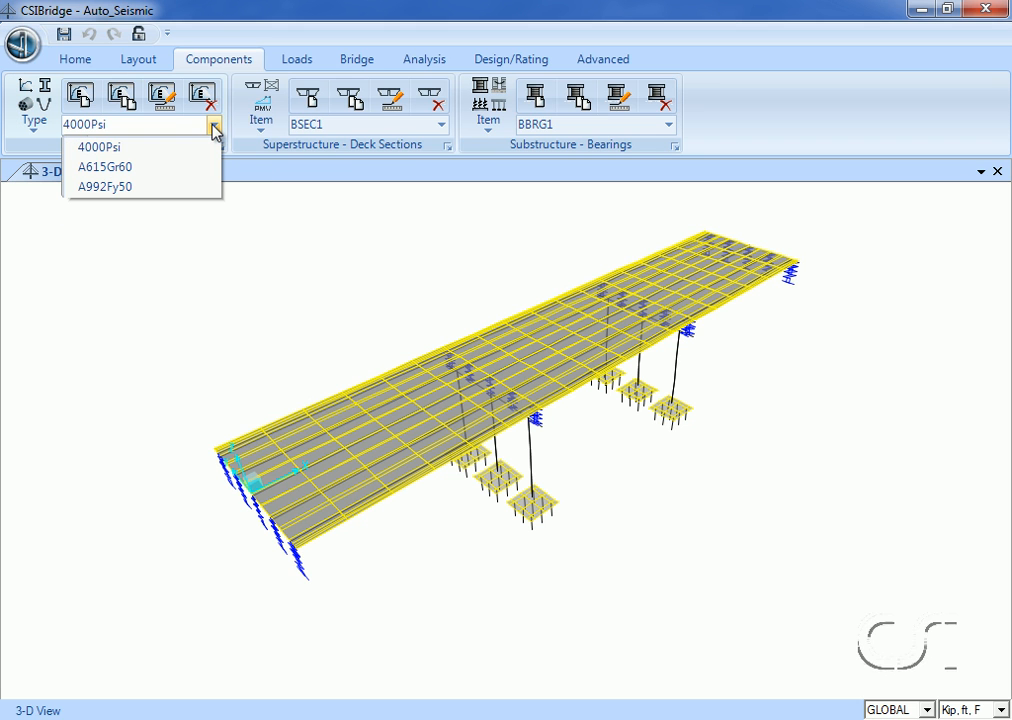
{"action": "left_click", "coordinate": [147, 150]}
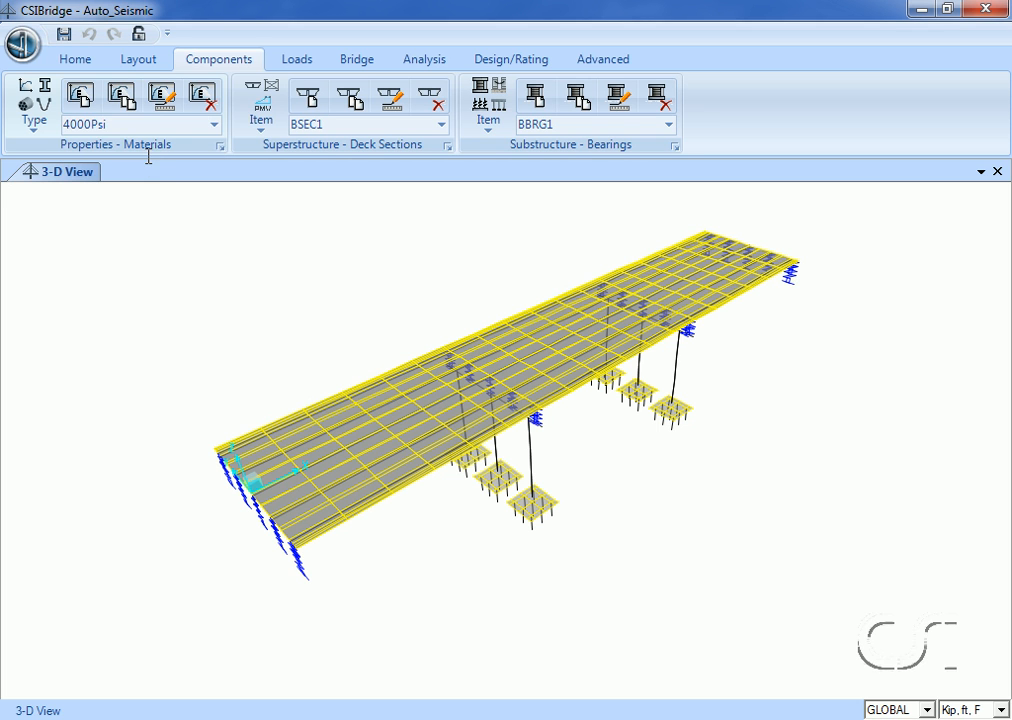
{"action": "left_click", "coordinate": [170, 100]}
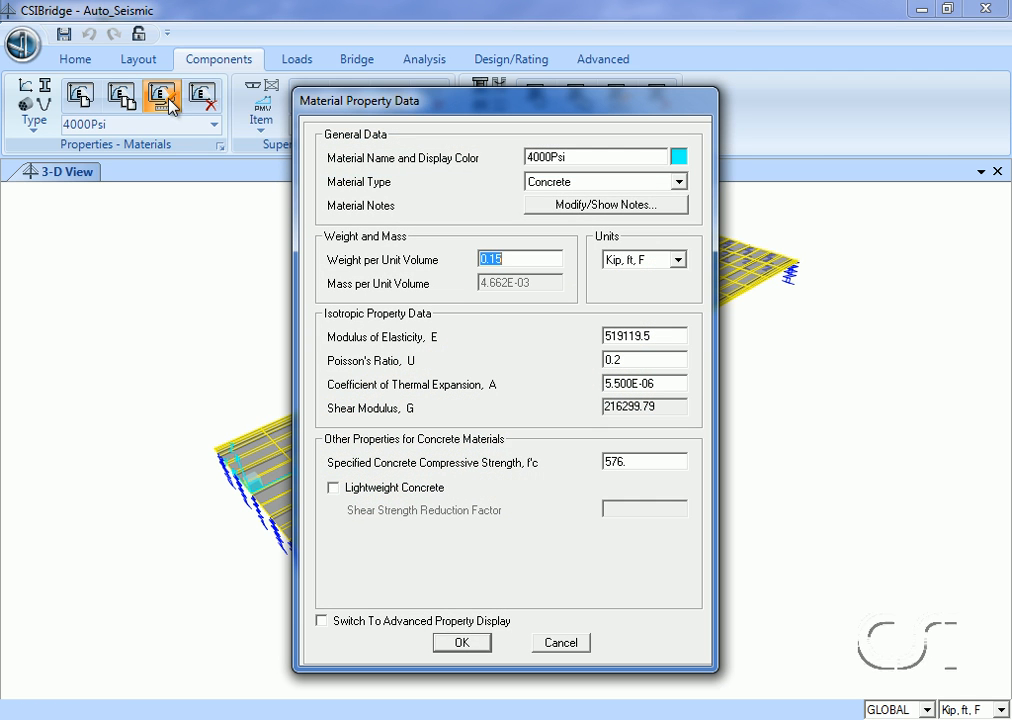
{"action": "left_click", "coordinate": [322, 621]}
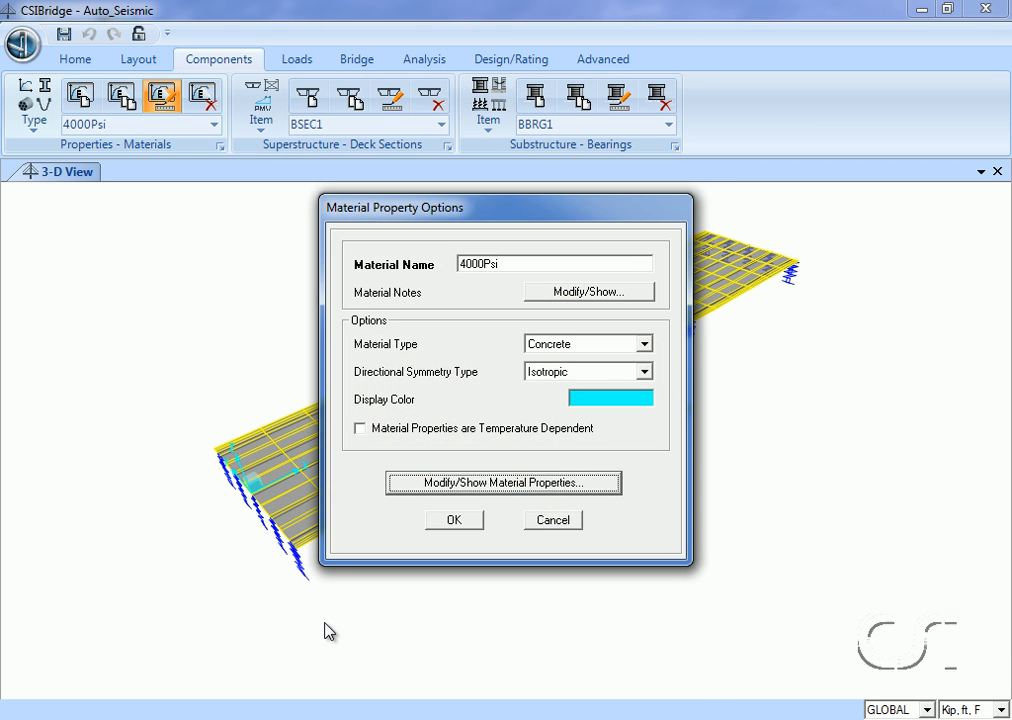
Examine the nonlinear material data and stress-strain plot of the 4000Psi concrete, and close the material definition.
{"action": "left_click", "coordinate": [522, 484]}
{"action": "left_click", "coordinate": [505, 542]}
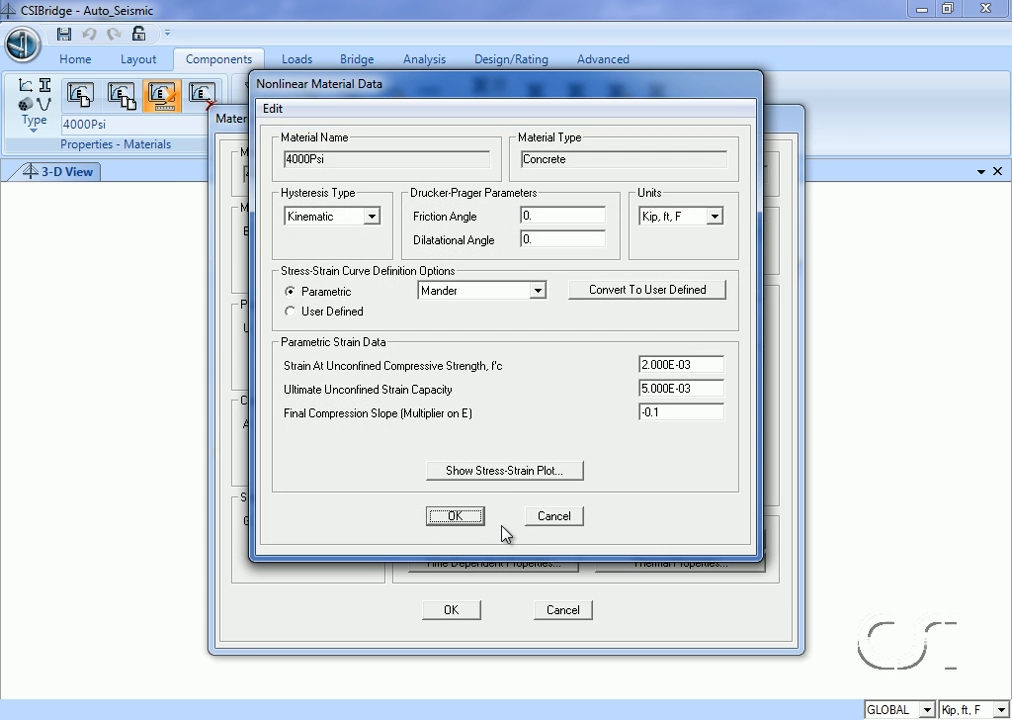
{"action": "left_click", "coordinate": [510, 474]}
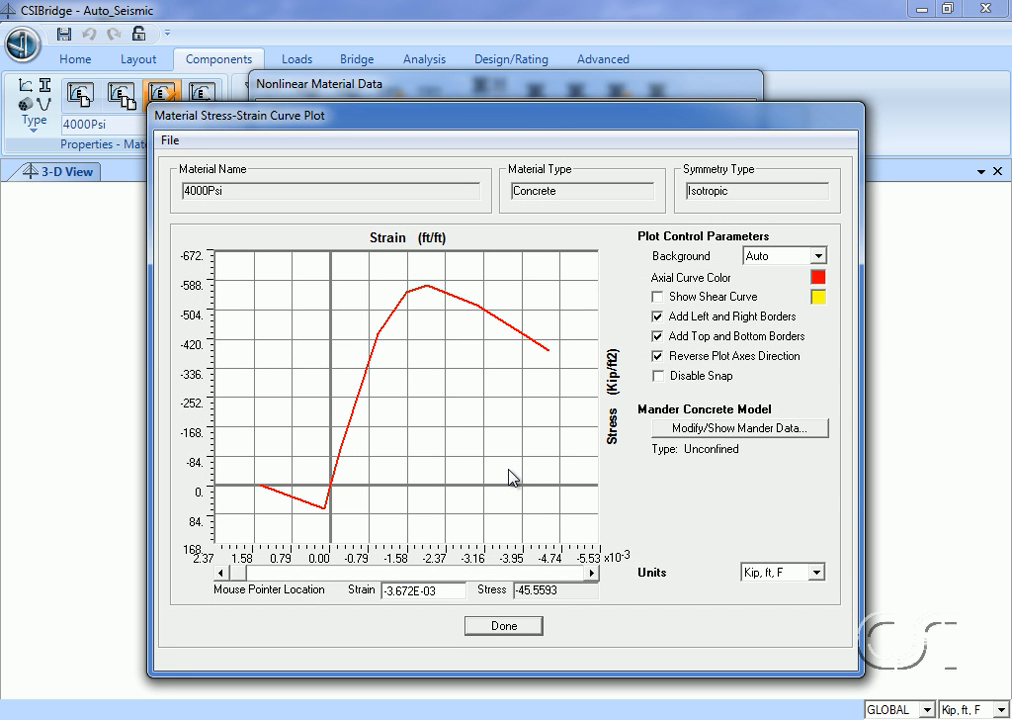
{"action": "left_click", "coordinate": [497, 630]}
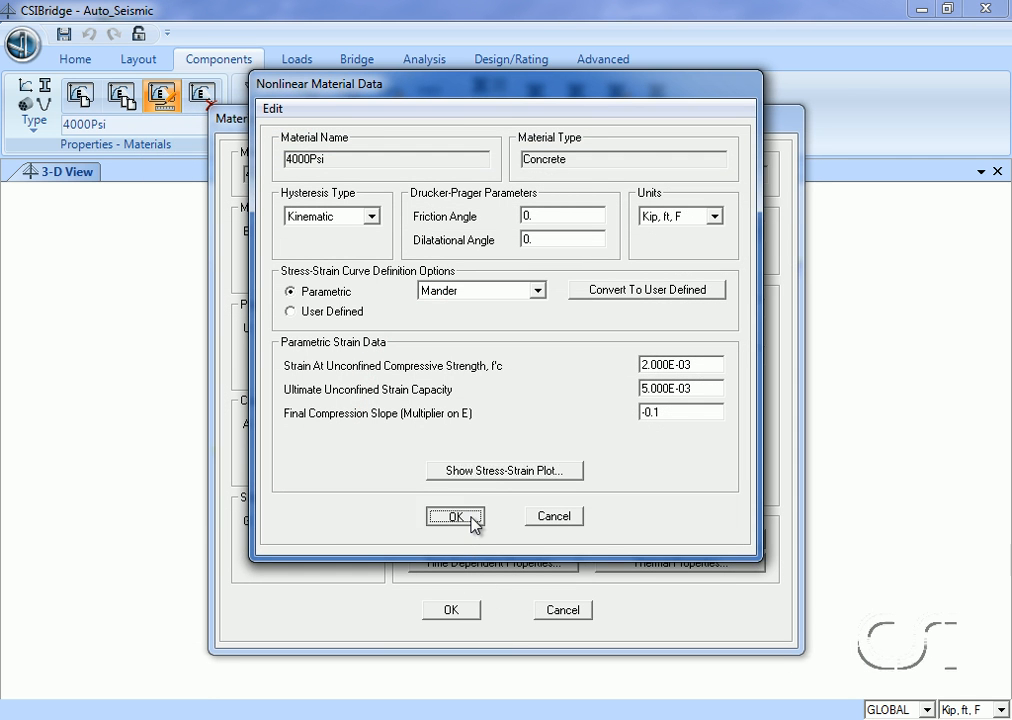
{"action": "left_click", "coordinate": [474, 519]}
{"action": "left_click", "coordinate": [451, 611]}
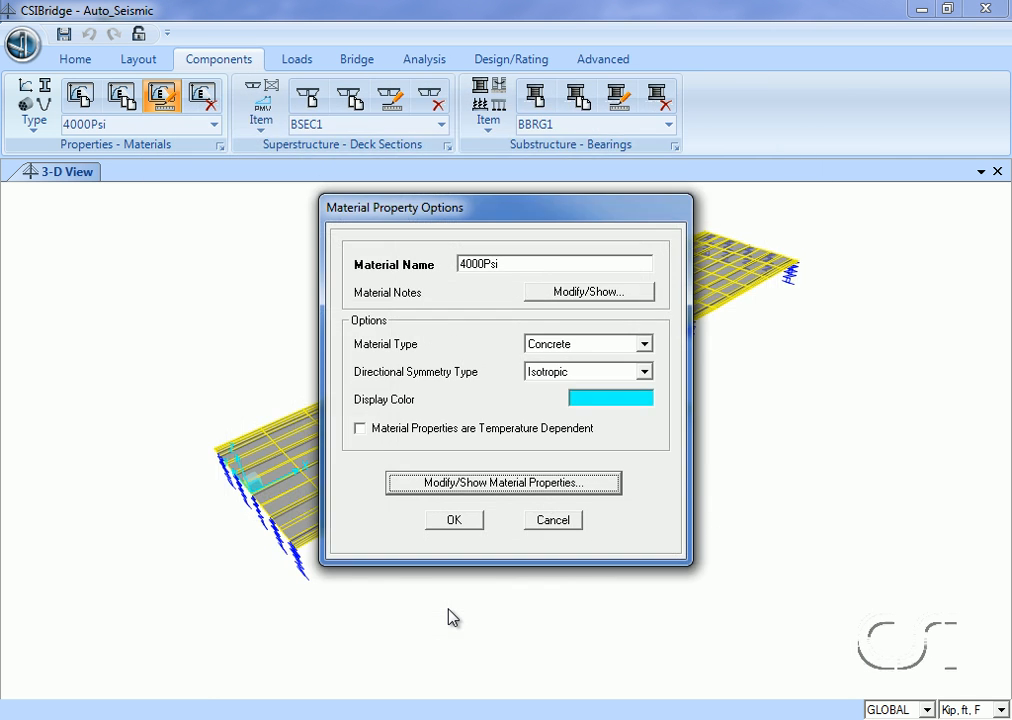
{"action": "left_click", "coordinate": [456, 524]}
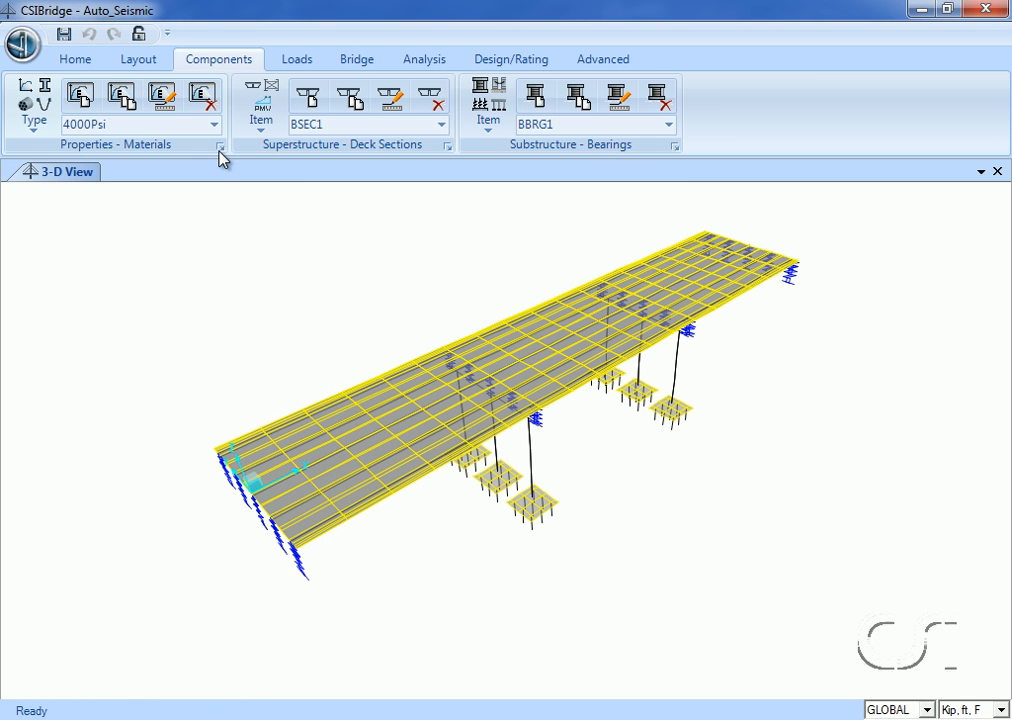
Examine the nonlinear material data and stress-strain plot of the A615Gr60 rebar material, and close its definition.
{"action": "left_click", "coordinate": [214, 125]}
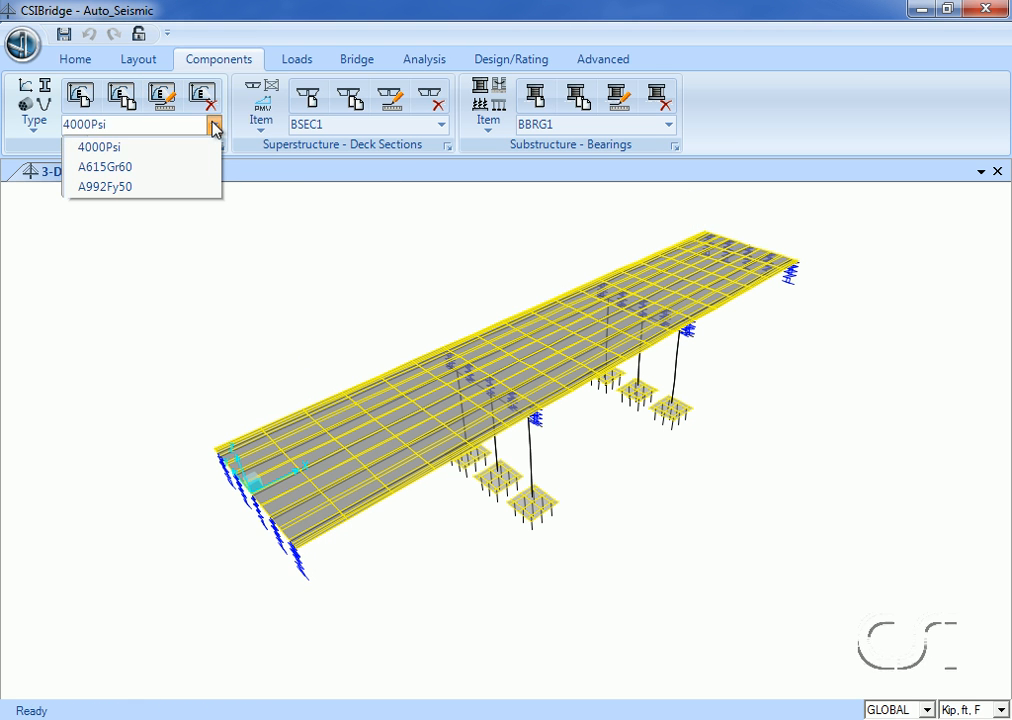
{"action": "left_click", "coordinate": [156, 168]}
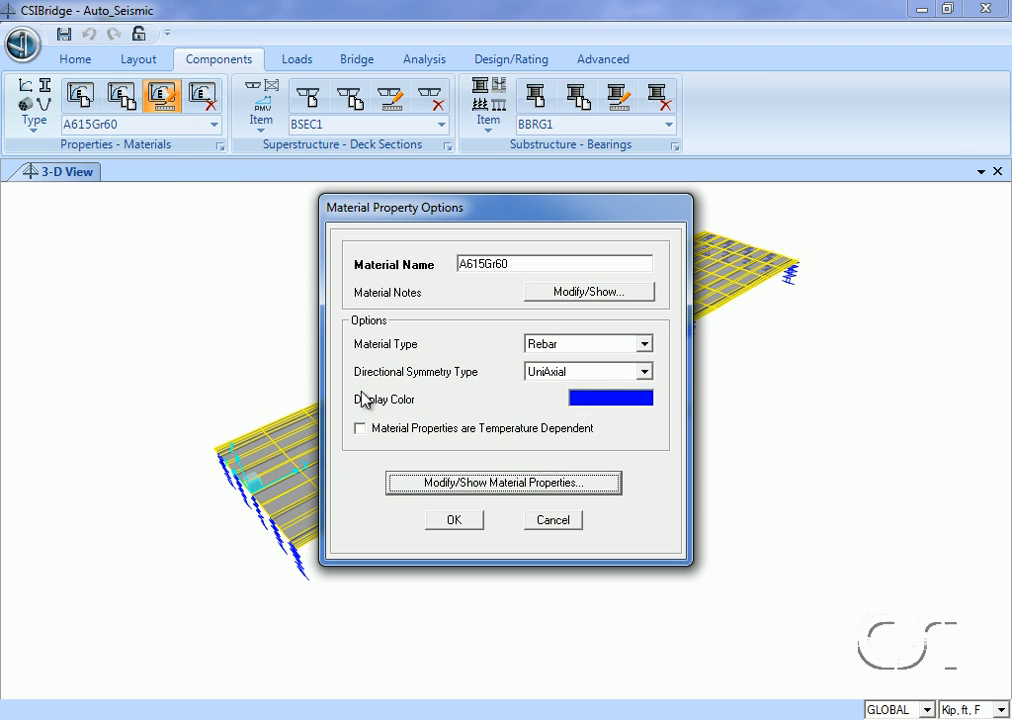
{"action": "left_click", "coordinate": [455, 484]}
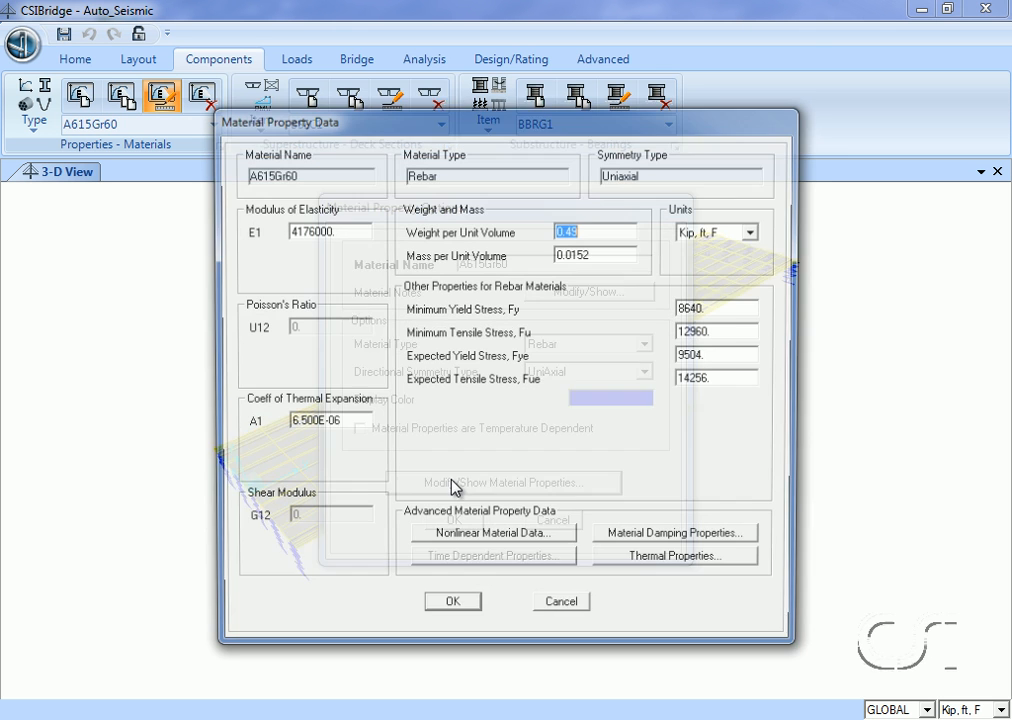
{"action": "left_click", "coordinate": [479, 543]}
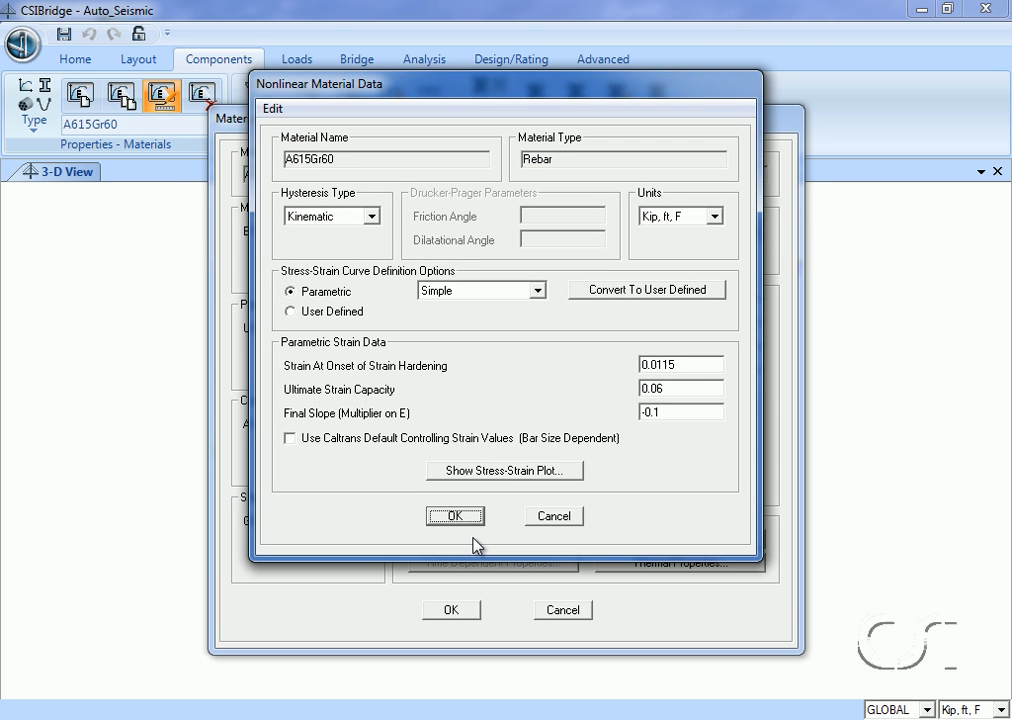
{"action": "left_click", "coordinate": [491, 474]}
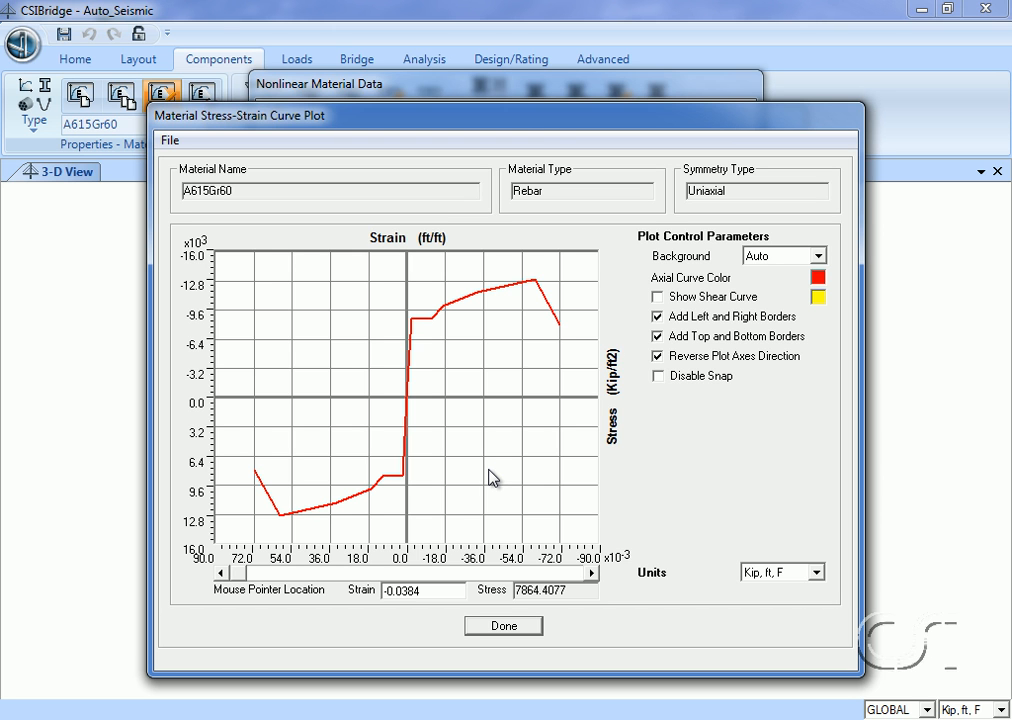
{"action": "left_click", "coordinate": [502, 628]}
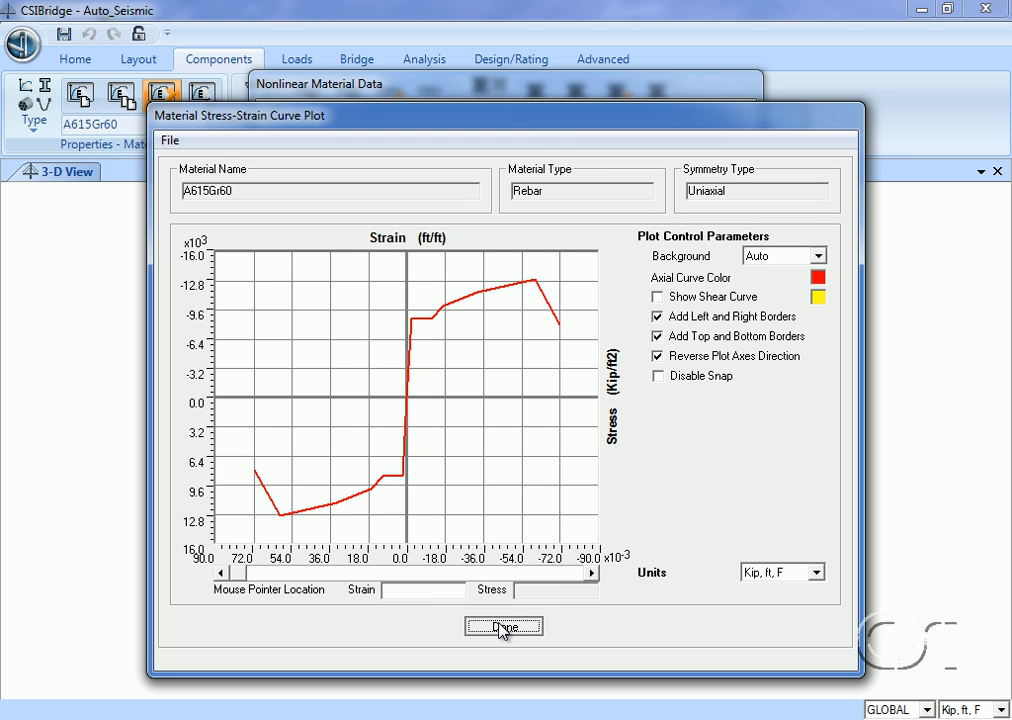
{"action": "left_click", "coordinate": [458, 517]}
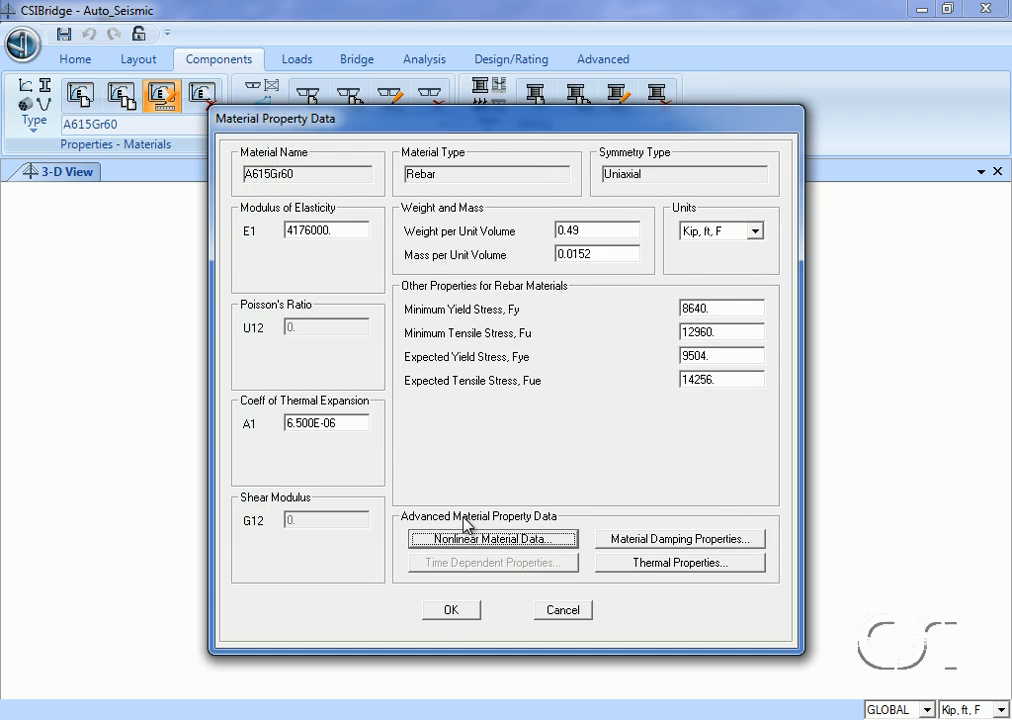
{"action": "left_click", "coordinate": [453, 610]}
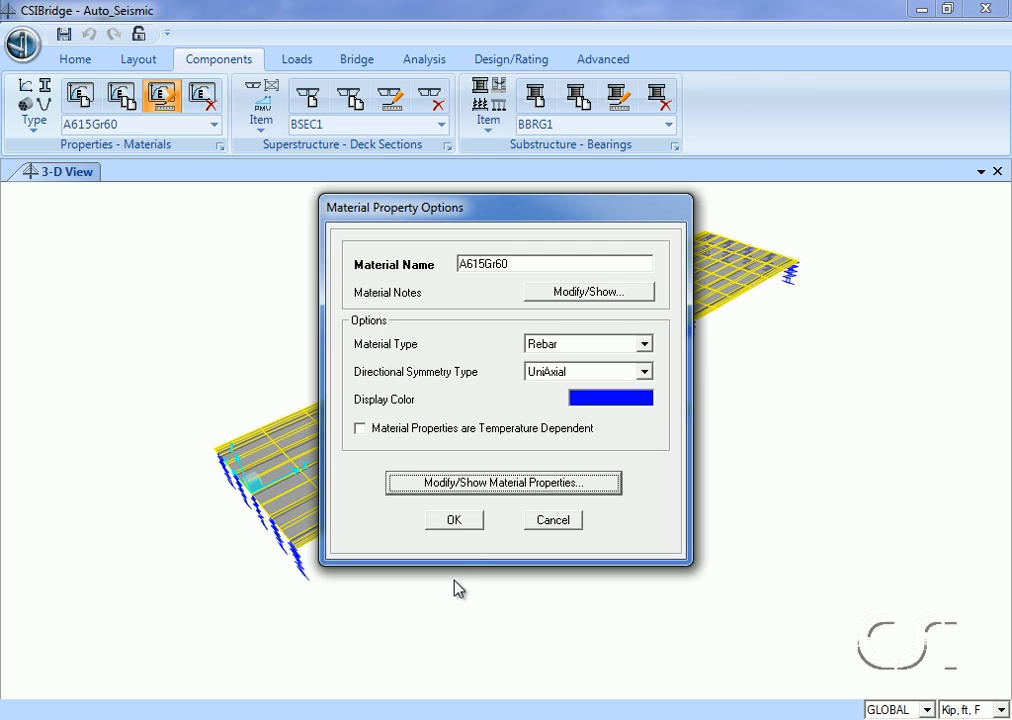
{"action": "left_click", "coordinate": [455, 521]}
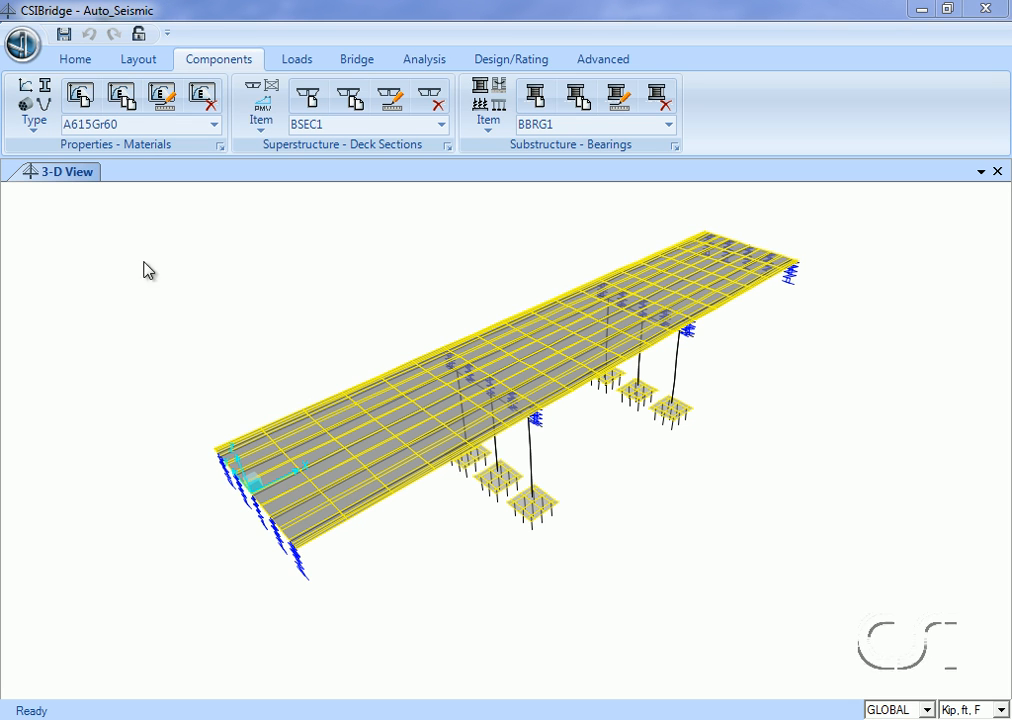
Review the material and dimensions of the Cap_Beam frame section and close its definition.
{"action": "left_click", "coordinate": [37, 112]}
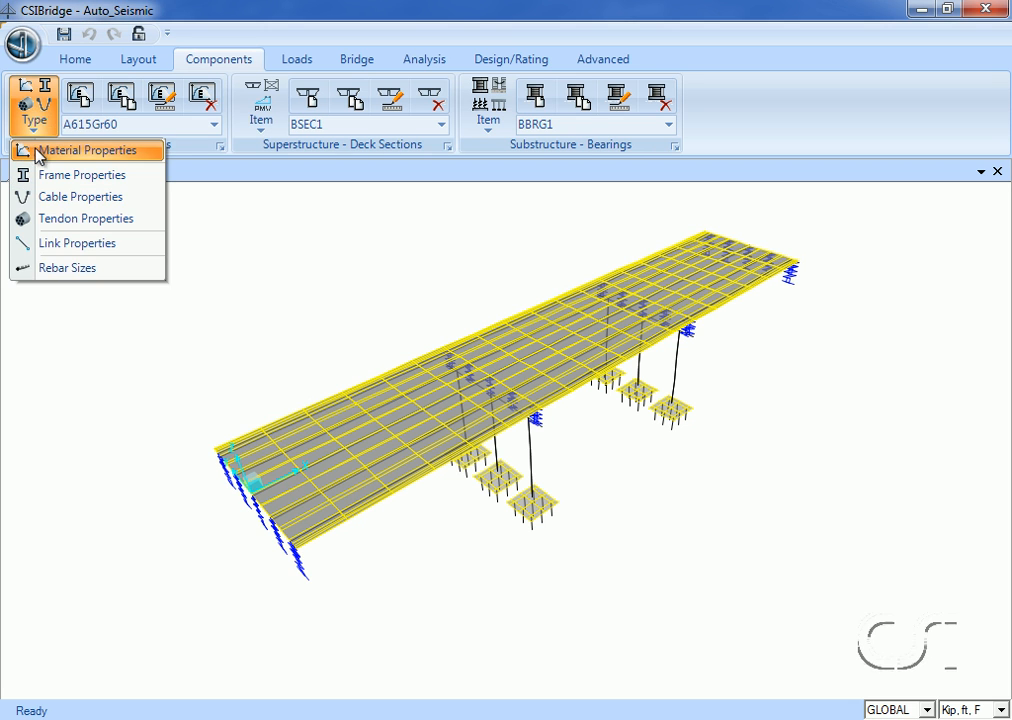
{"action": "left_click", "coordinate": [115, 180]}
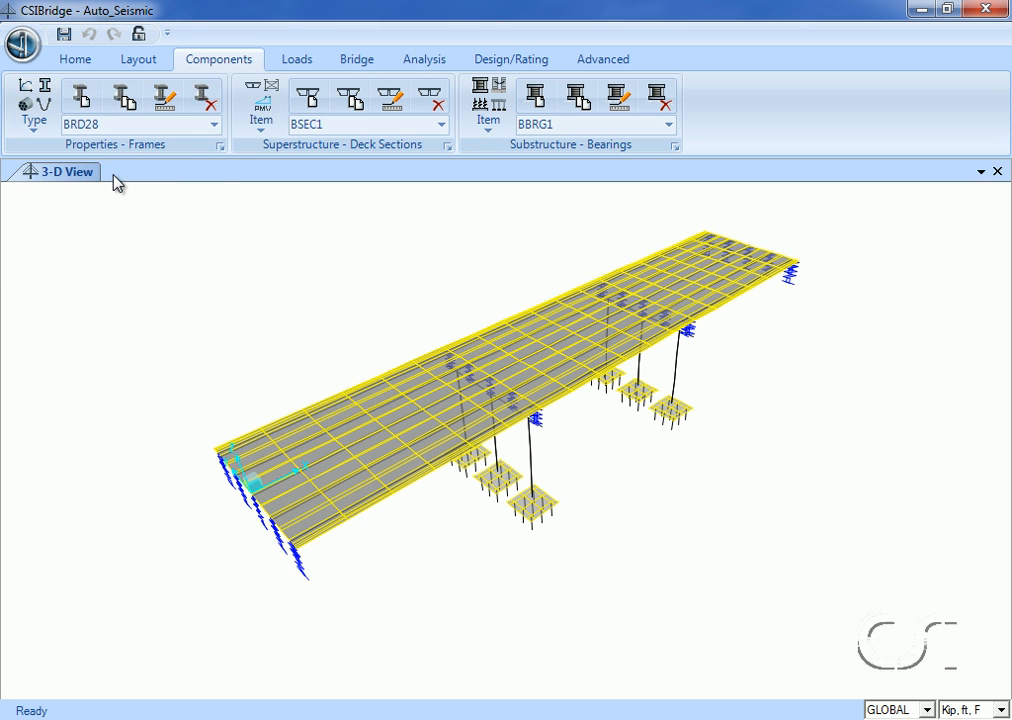
{"action": "left_click", "coordinate": [213, 126]}
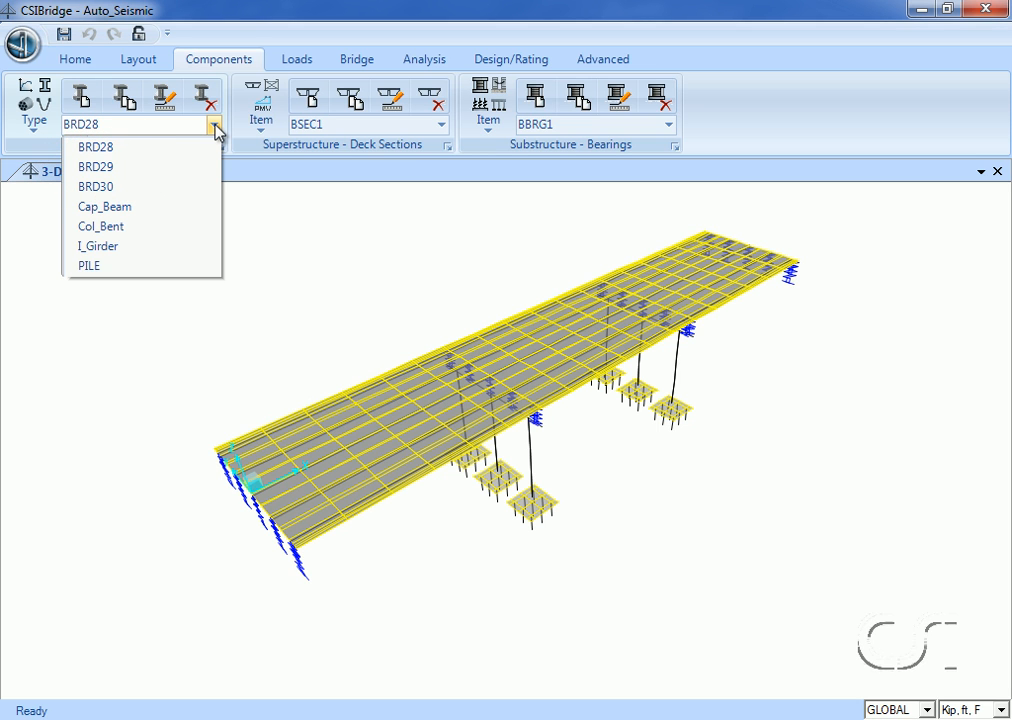
{"action": "left_click", "coordinate": [135, 208]}
{"action": "left_click", "coordinate": [171, 107]}
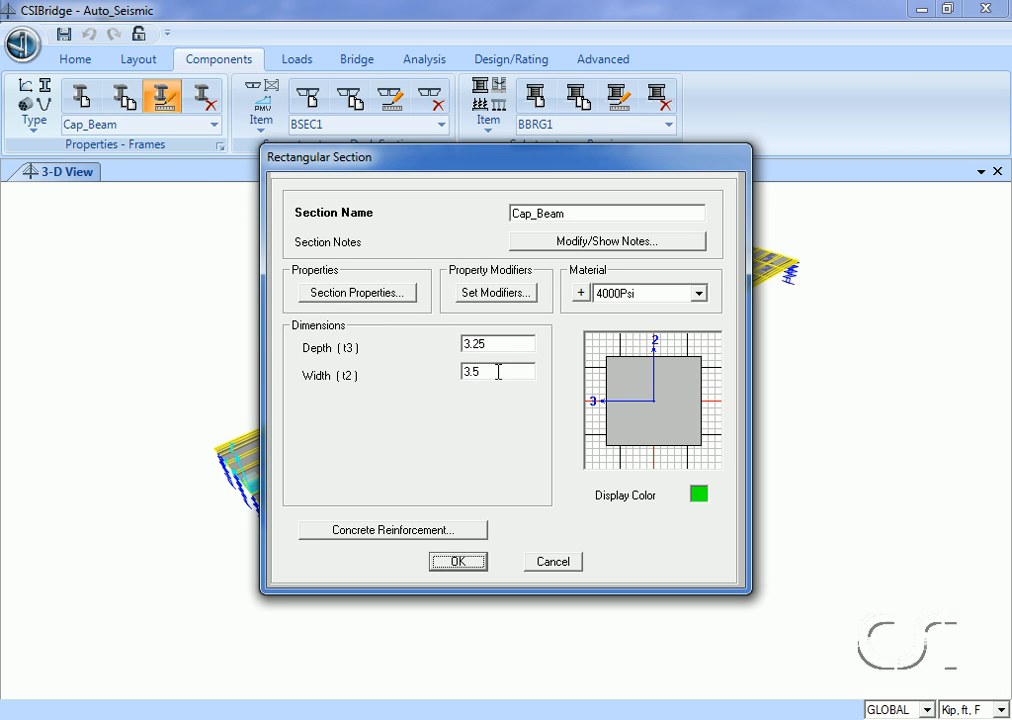
{"action": "left_click", "coordinate": [459, 560]}
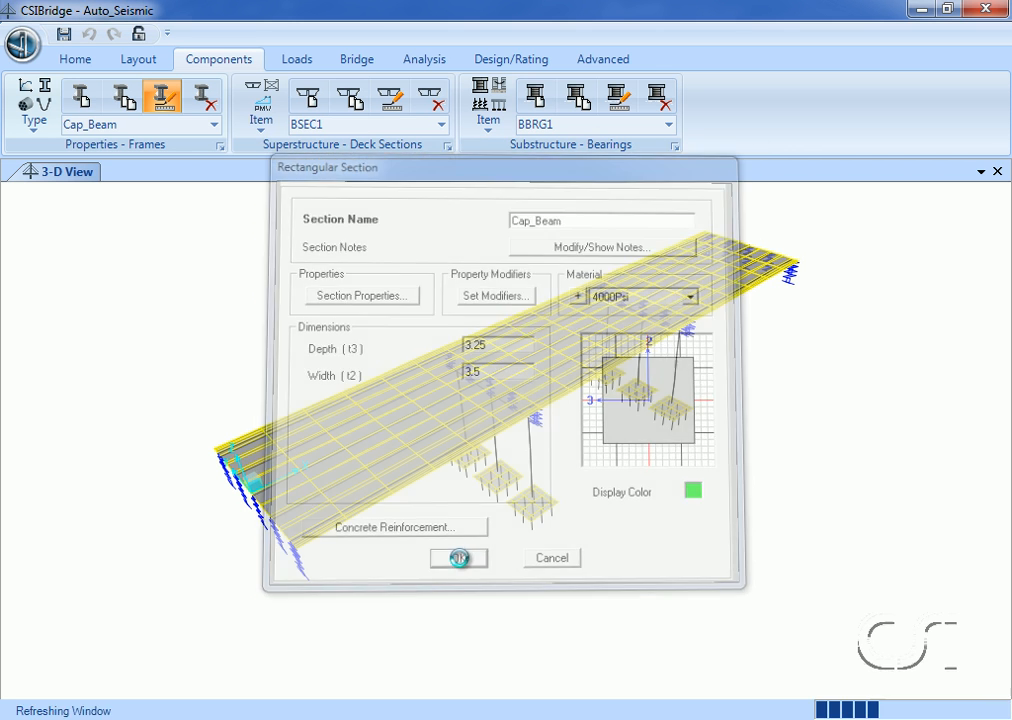
Examine the Col_Bent column section in Section Designer, including its Caltrans geometry, reinforcement and concrete model, and close its definition.
{"action": "left_click", "coordinate": [214, 125]}
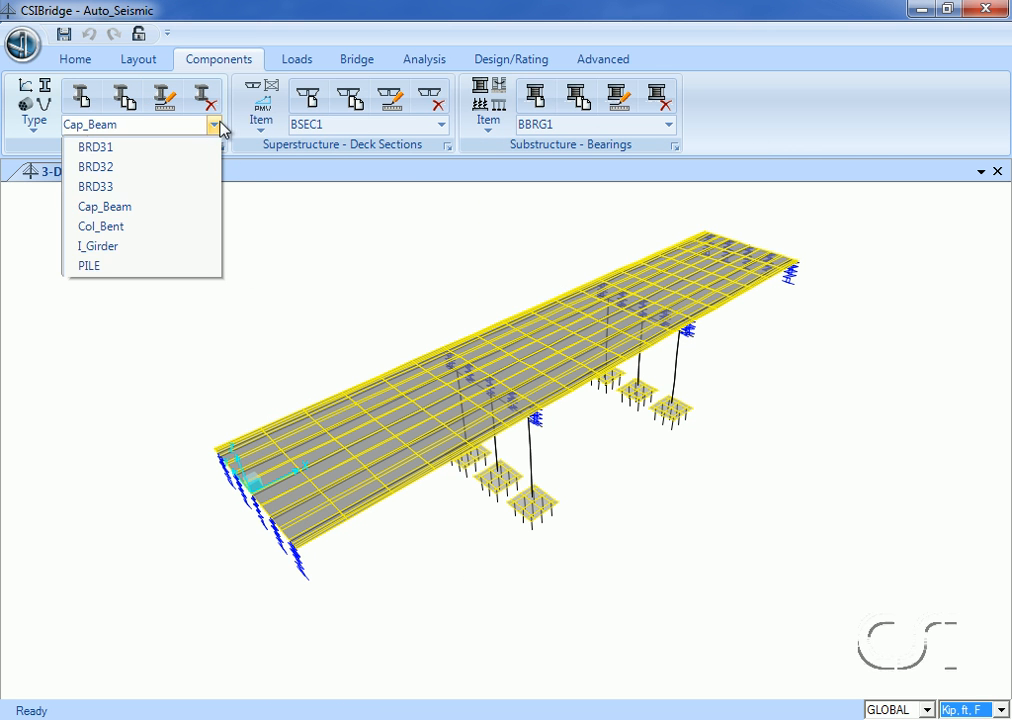
{"action": "left_click", "coordinate": [130, 227]}
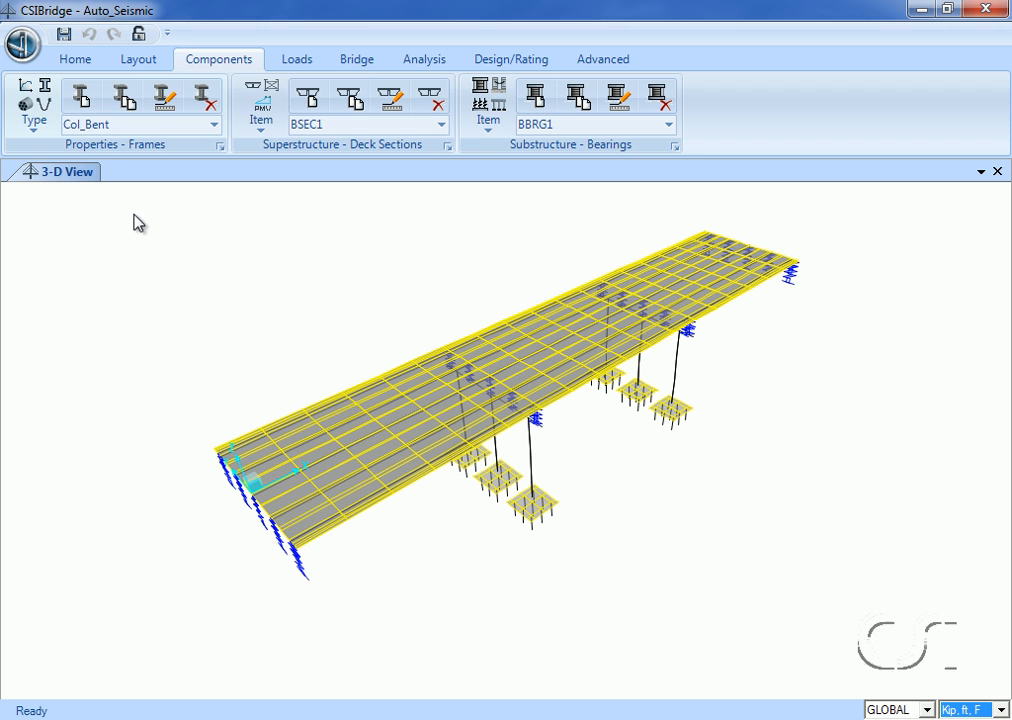
{"action": "left_click", "coordinate": [163, 98]}
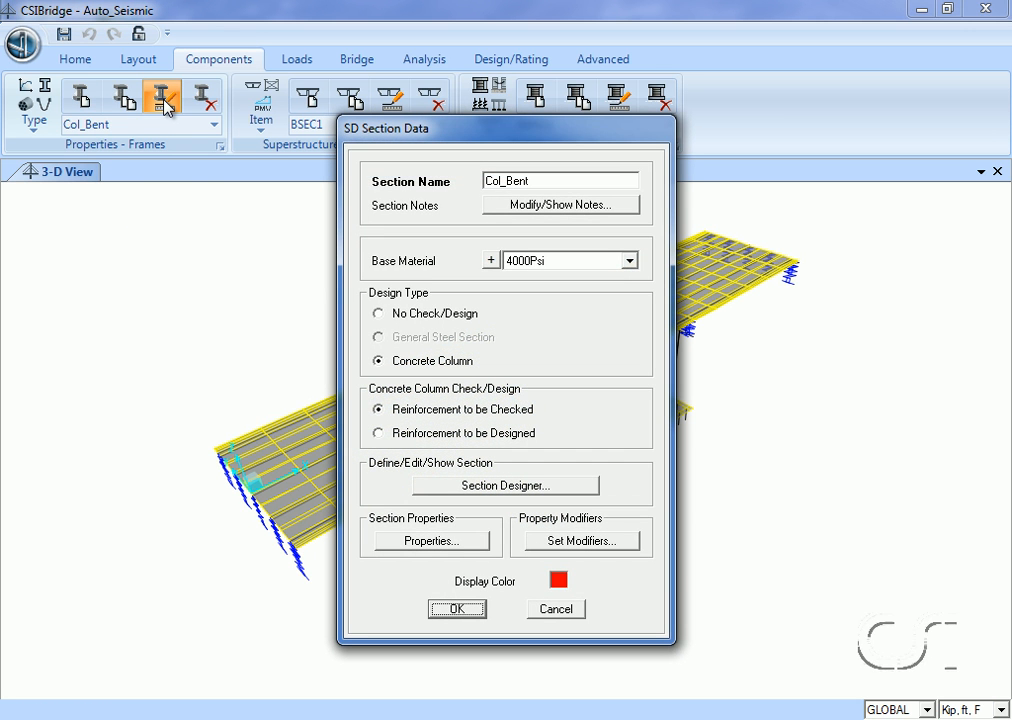
{"action": "left_click", "coordinate": [488, 487]}
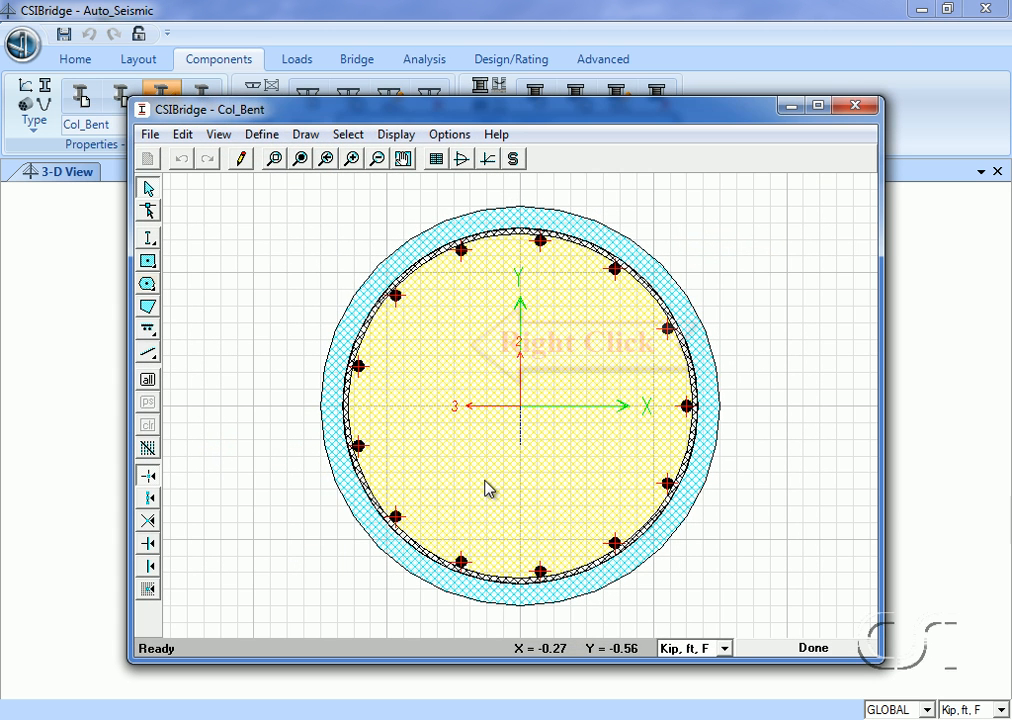
{"action": "left_click", "coordinate": [452, 349]}
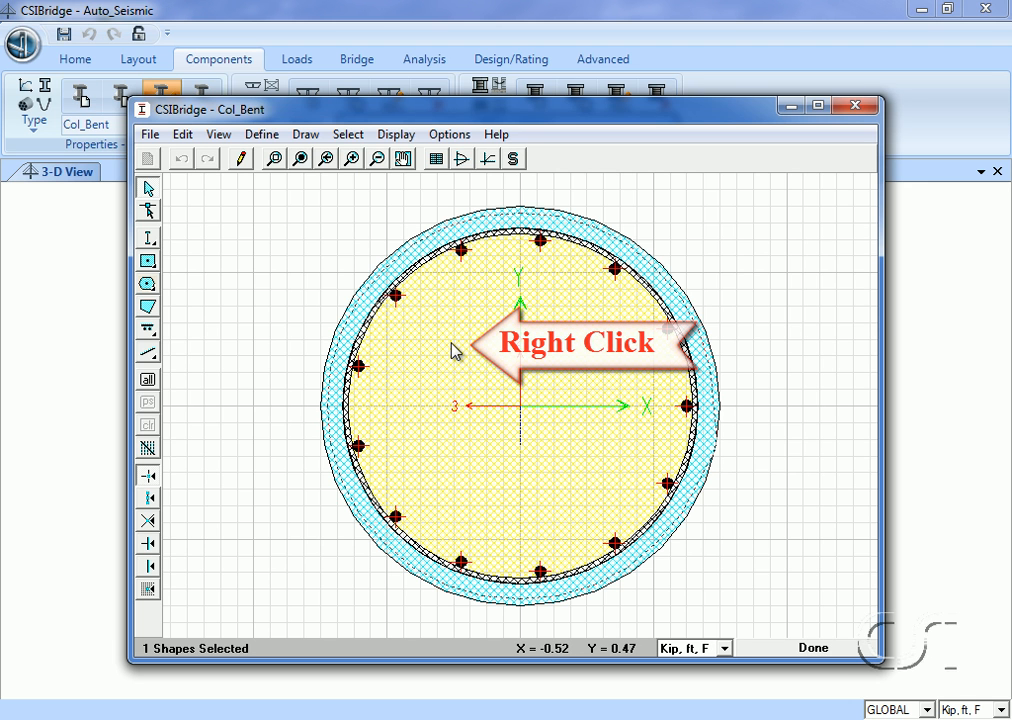
{"action": "right_click", "coordinate": [452, 349]}
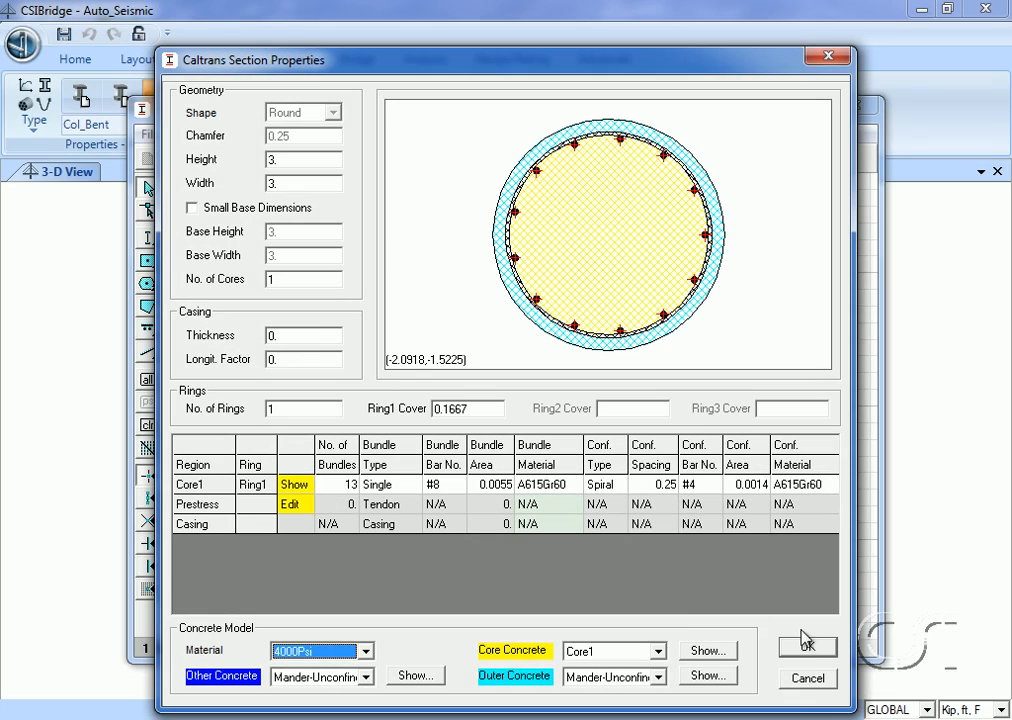
{"action": "left_click", "coordinate": [808, 648]}
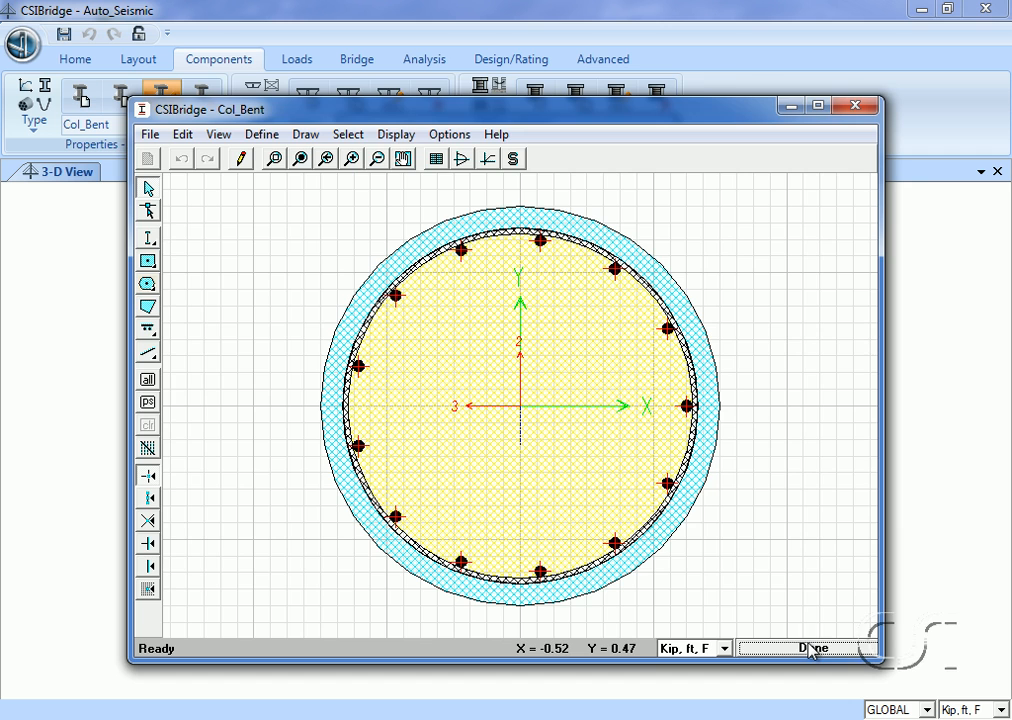
{"action": "left_click", "coordinate": [810, 648]}
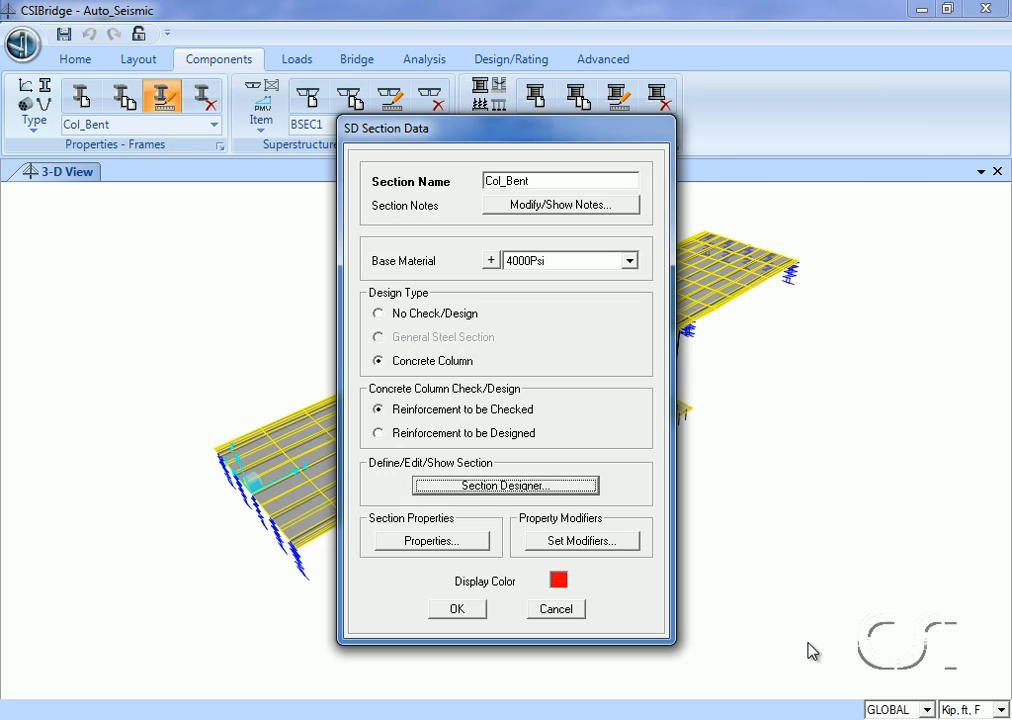
{"action": "left_click", "coordinate": [459, 609]}
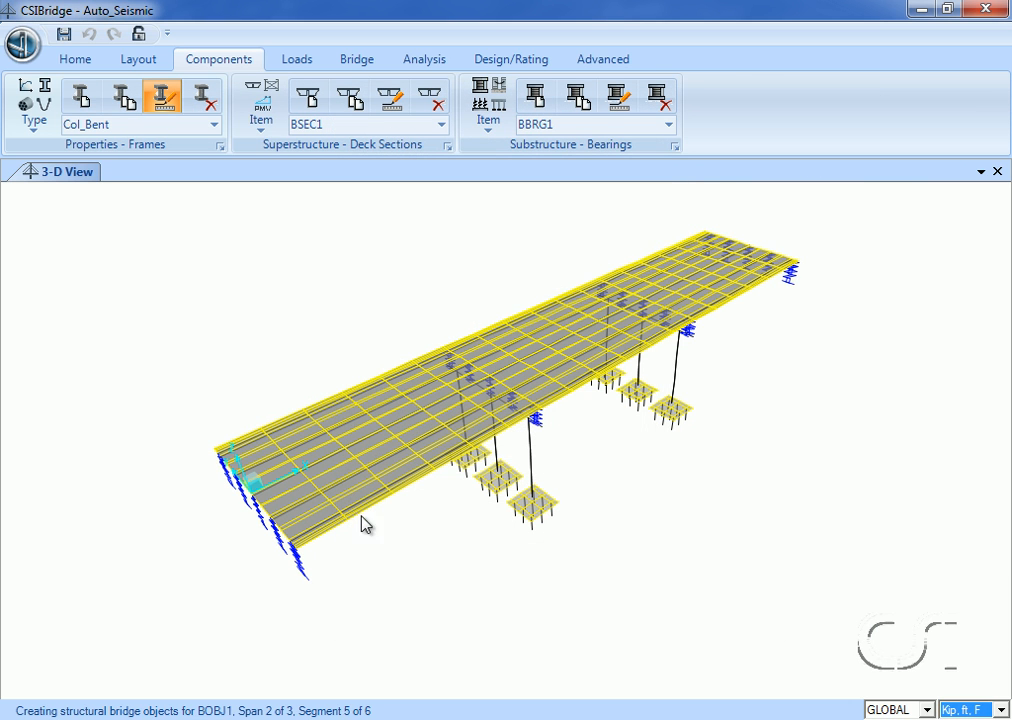
Review the section dimensions and material of the I_Girder precast concrete frame section and close its definition.
{"action": "left_click", "coordinate": [214, 126]}
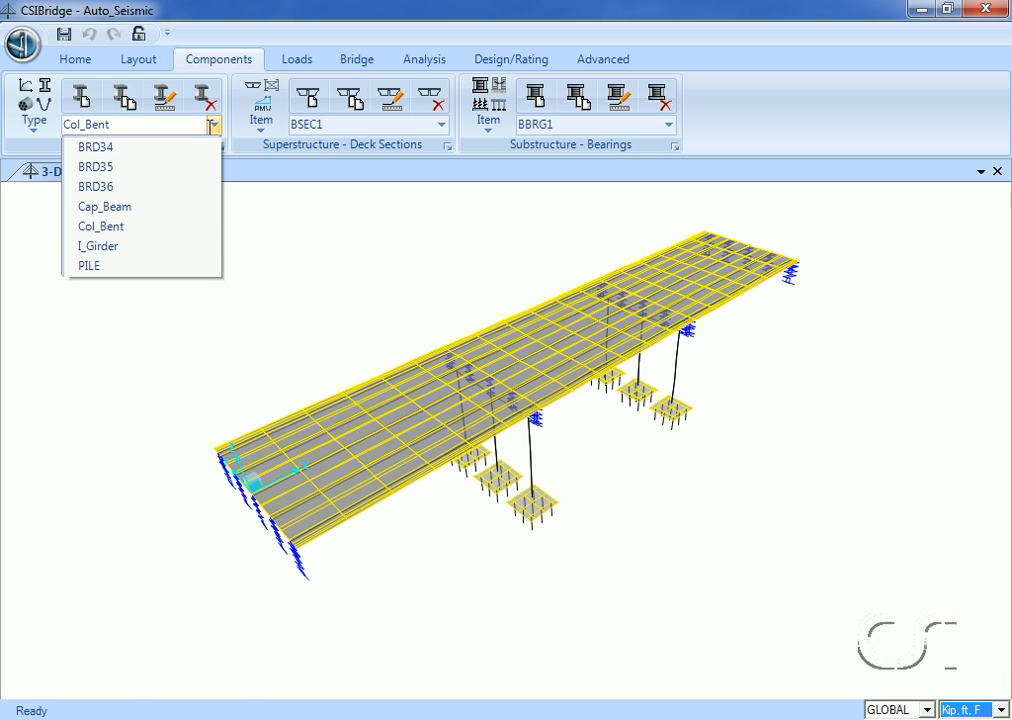
{"action": "left_click", "coordinate": [158, 252]}
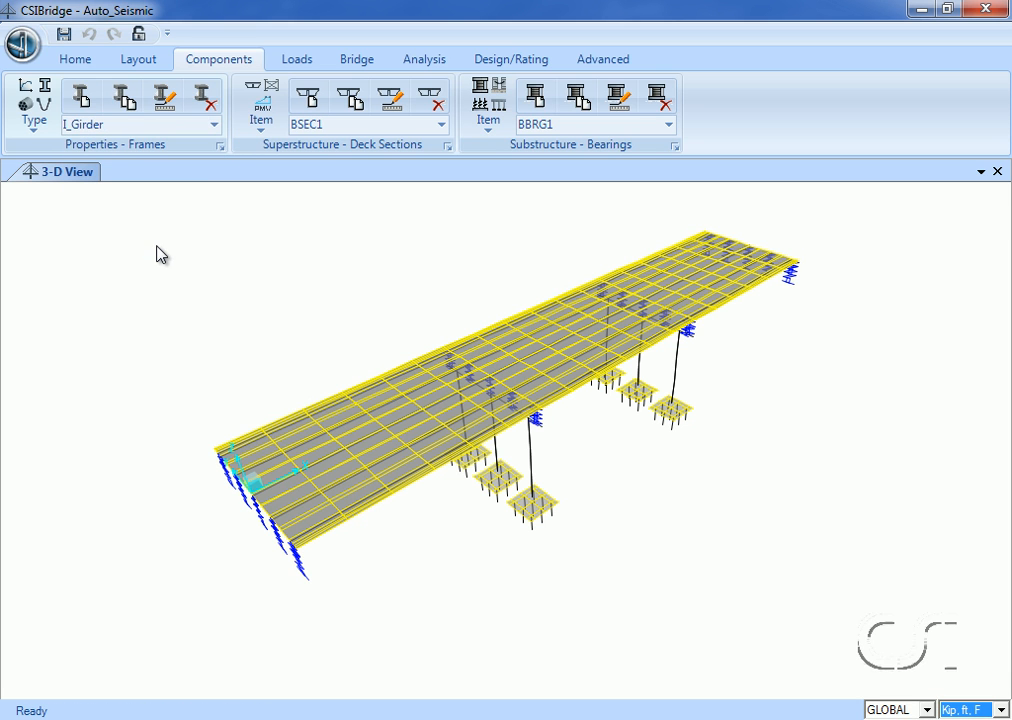
{"action": "left_click", "coordinate": [166, 103]}
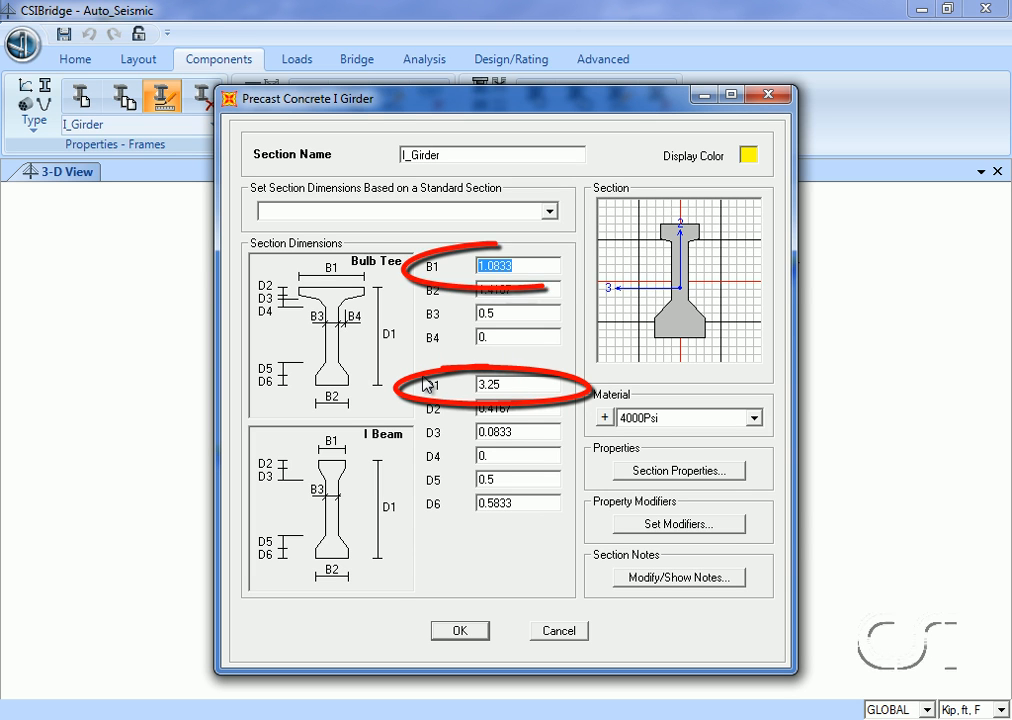
{"action": "left_click", "coordinate": [458, 631]}
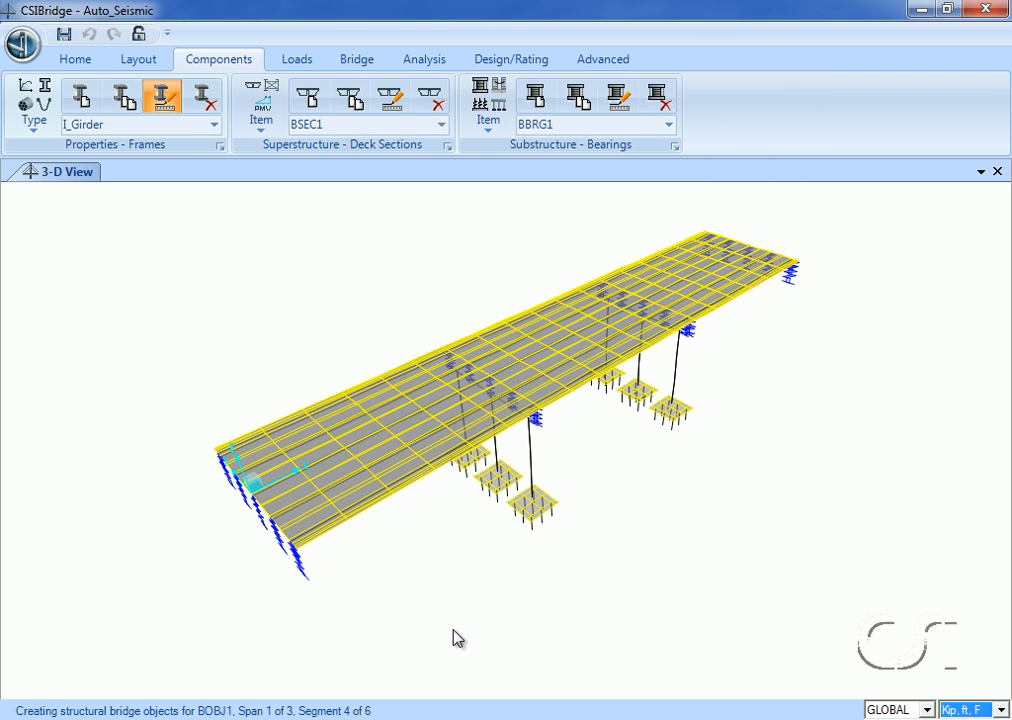
Review the diameter, material and stiffness property modifiers of the PILE circular frame section and close its definition.
{"action": "left_click", "coordinate": [216, 126]}
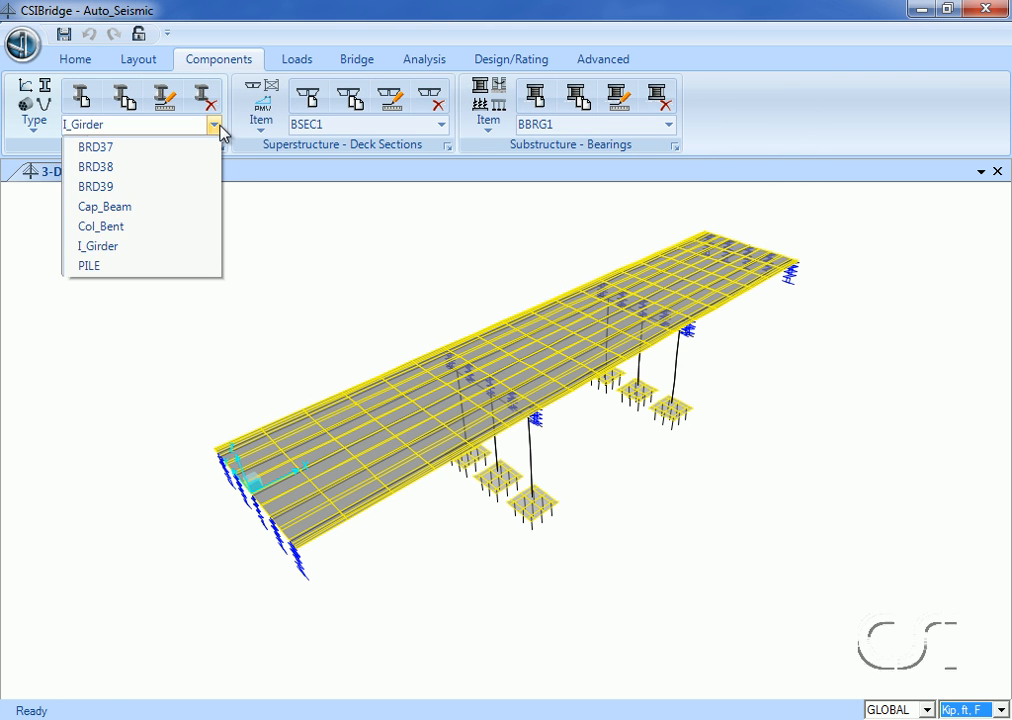
{"action": "left_click", "coordinate": [122, 265]}
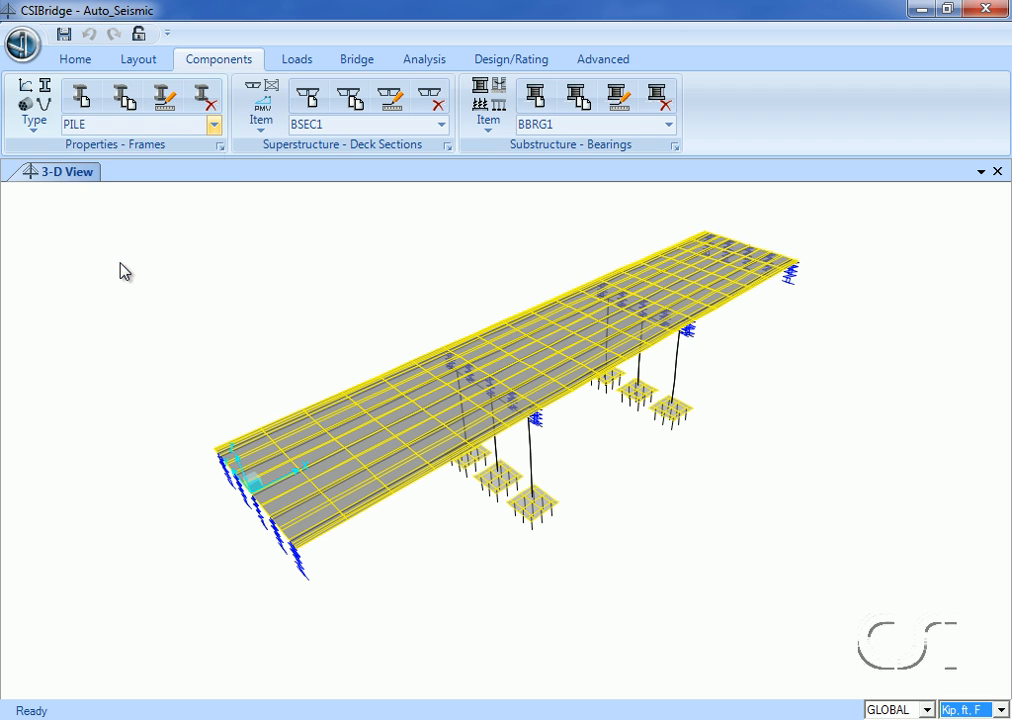
{"action": "left_click", "coordinate": [170, 104]}
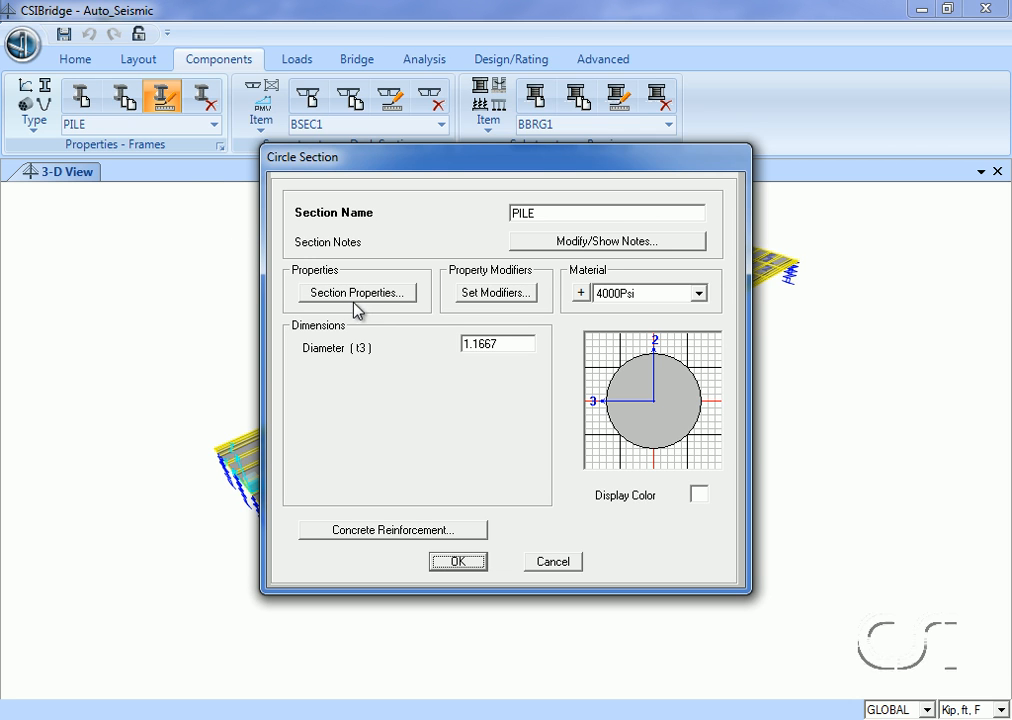
{"action": "left_click", "coordinate": [495, 293]}
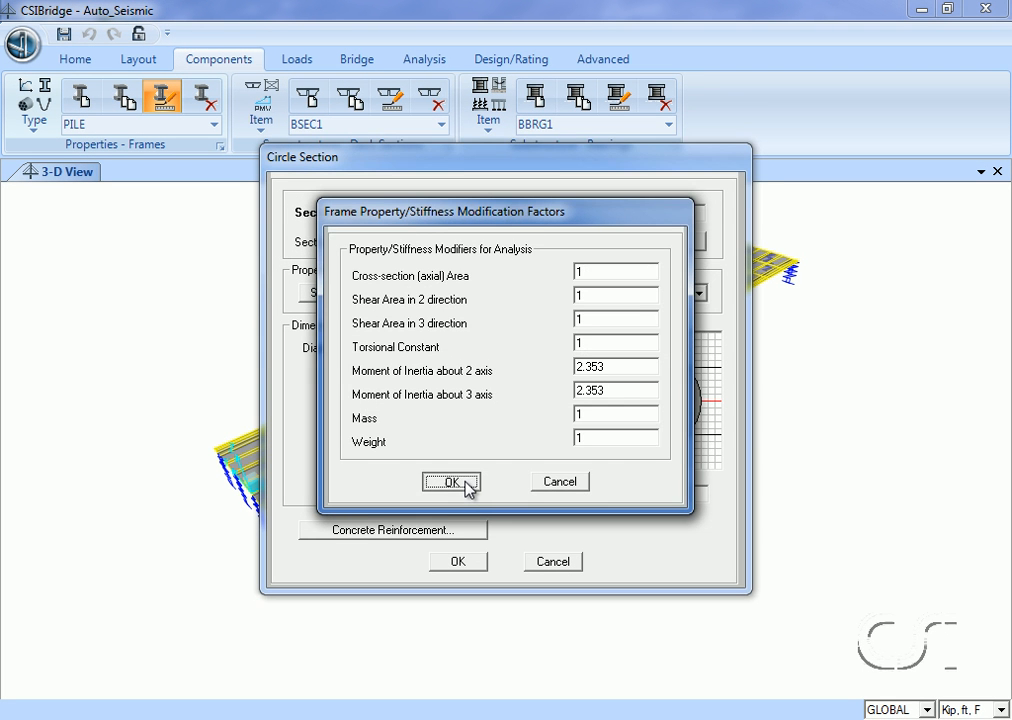
{"action": "left_click", "coordinate": [452, 482]}
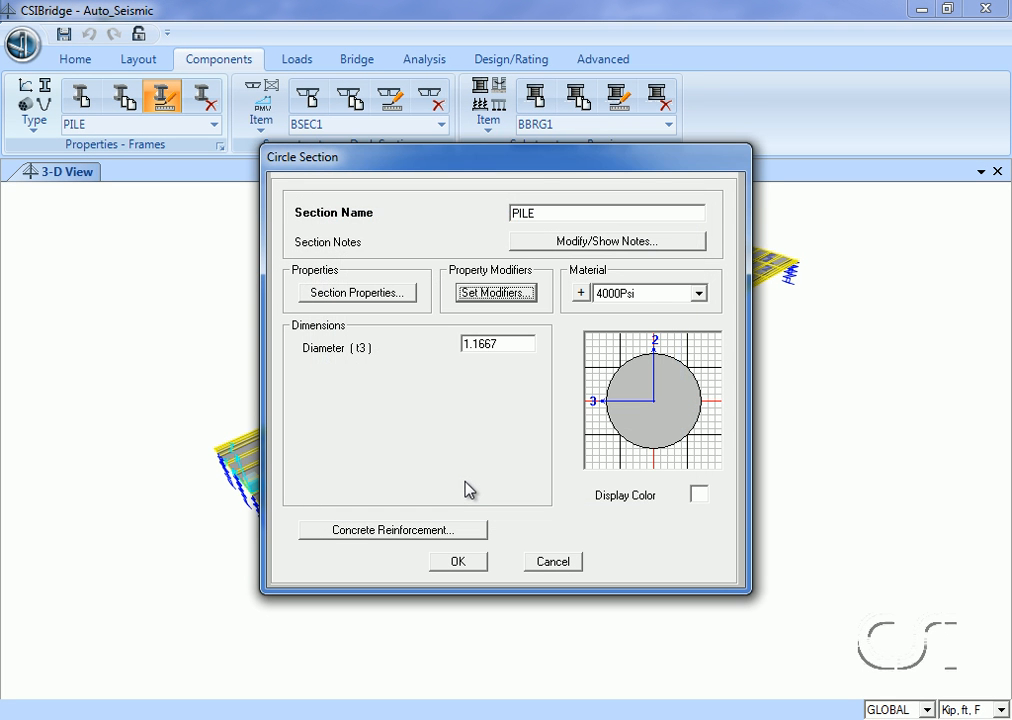
{"action": "left_click", "coordinate": [458, 564]}
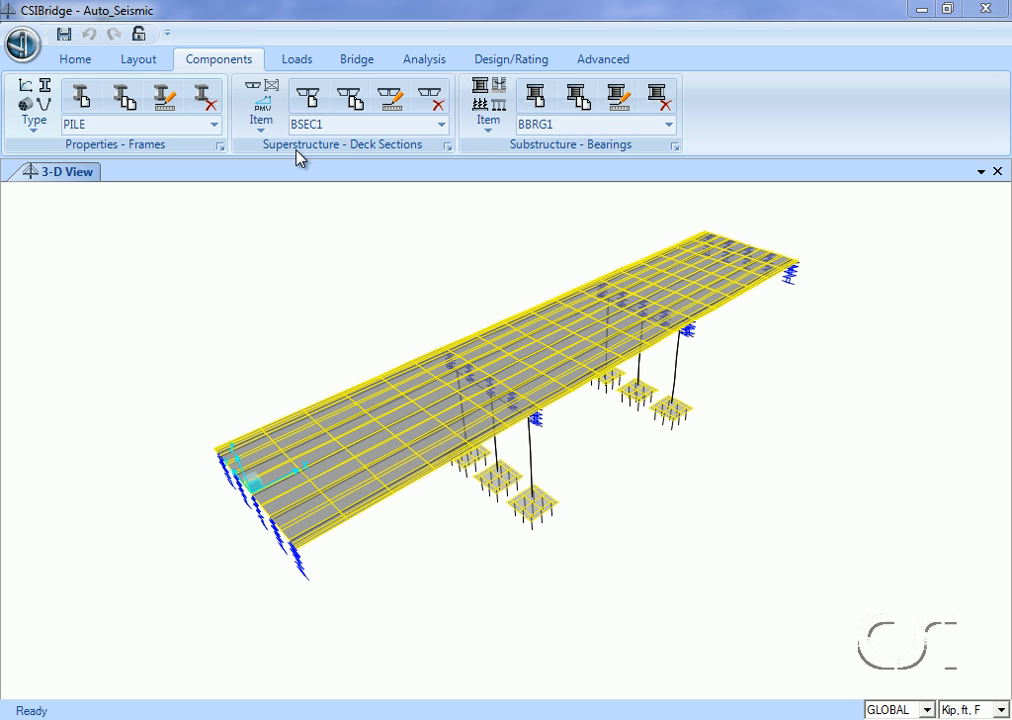
Review the BSEC1 deck section's girder layout, width, slab thickness and girder section data, and close its definition.
{"action": "left_click", "coordinate": [264, 112]}
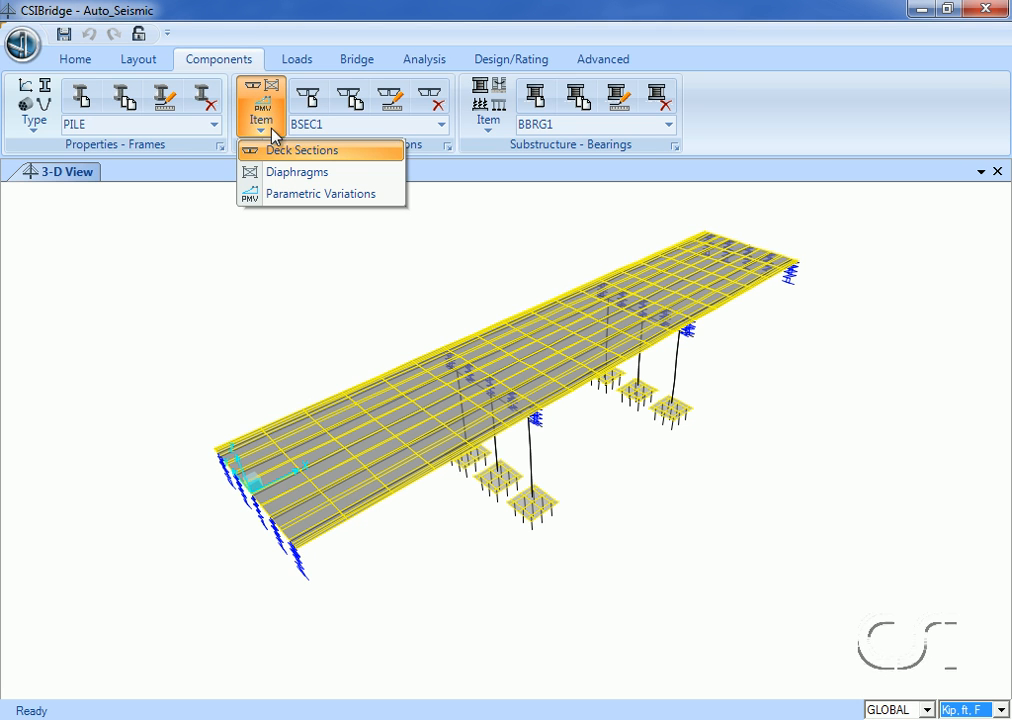
{"action": "left_click", "coordinate": [282, 150]}
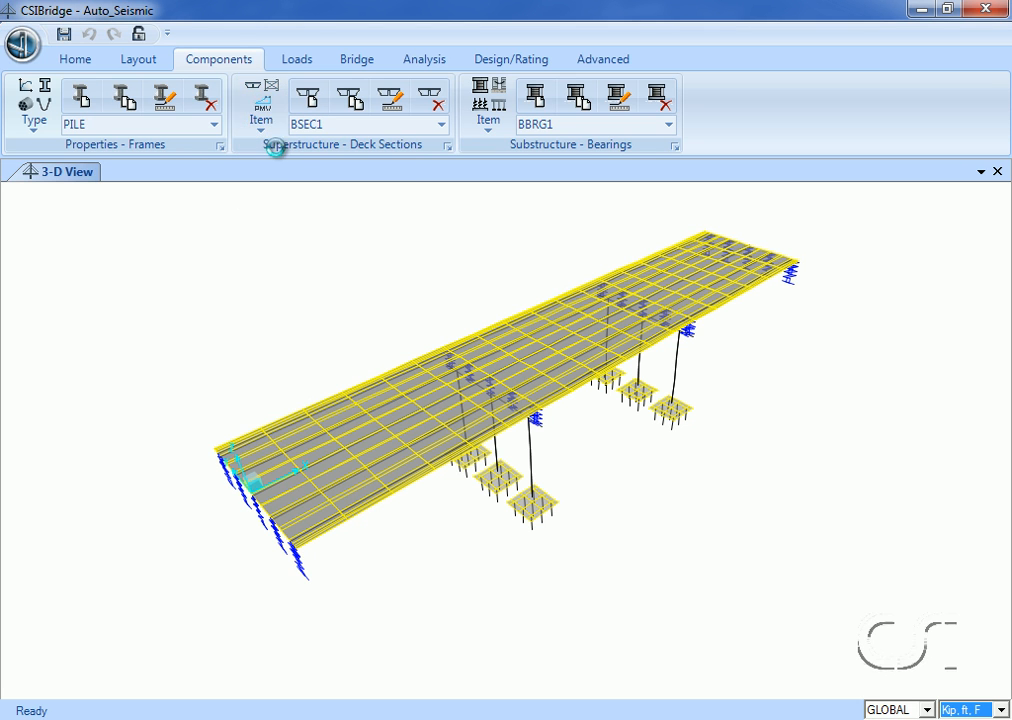
{"action": "left_click", "coordinate": [441, 125]}
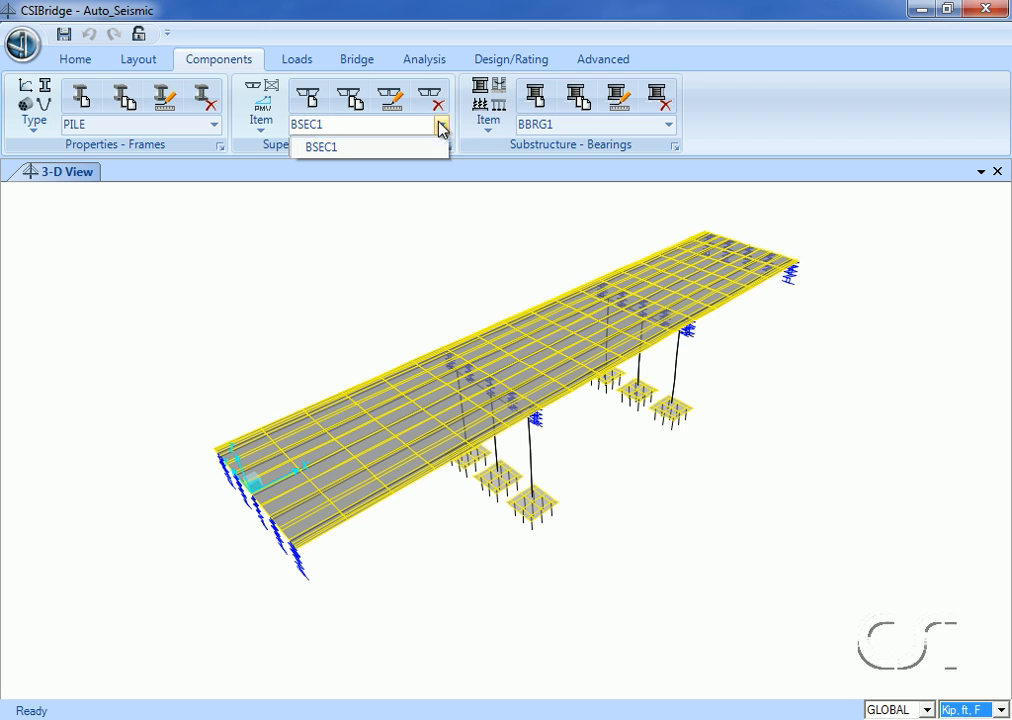
{"action": "left_click", "coordinate": [370, 149]}
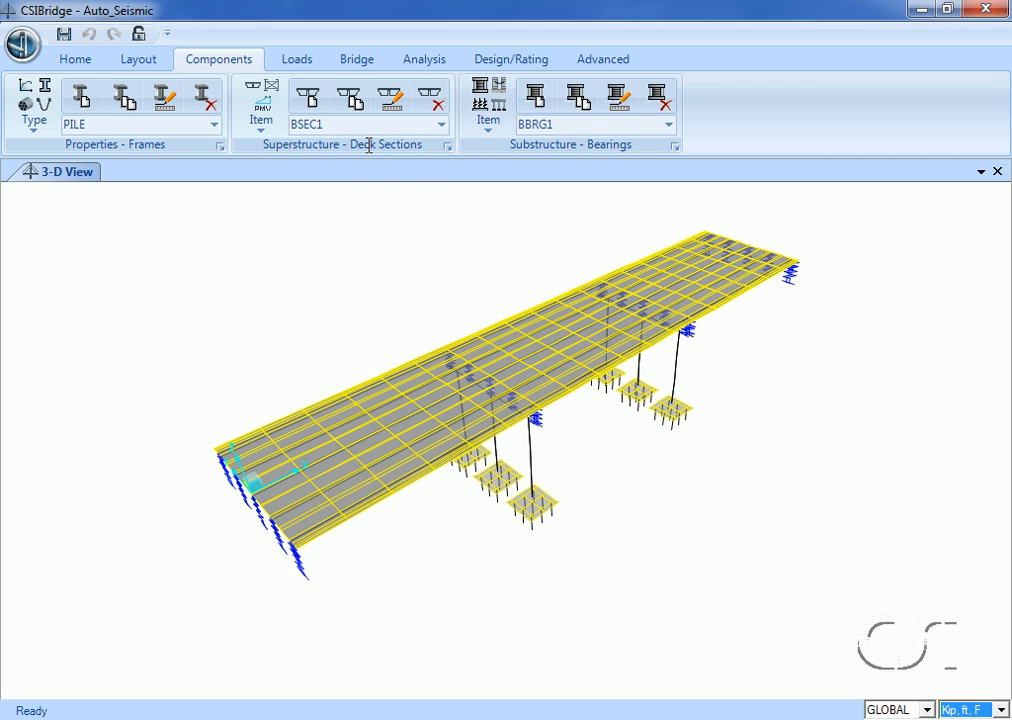
{"action": "left_click", "coordinate": [393, 100]}
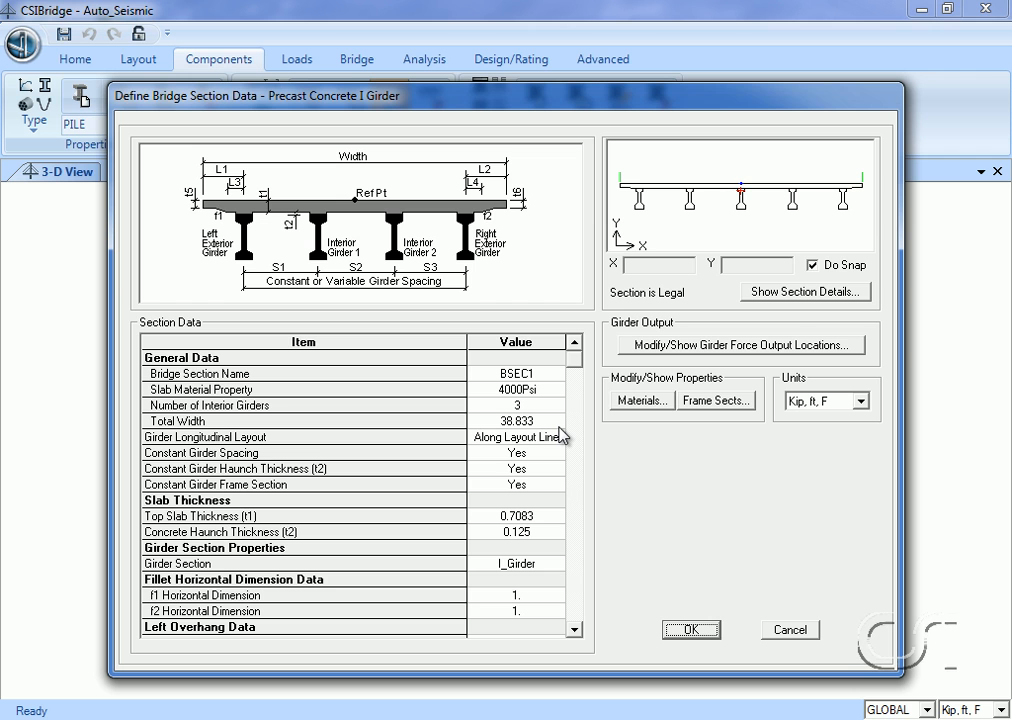
{"action": "left_click", "coordinate": [690, 630]}
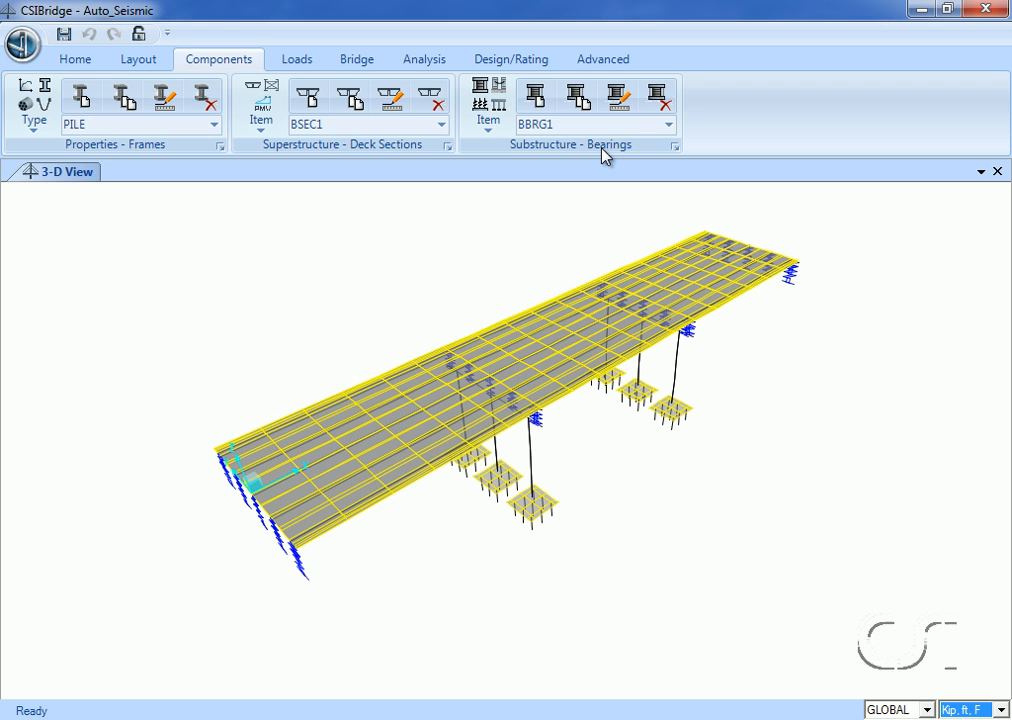
Review the release types for each direction of the BBRG1 bridge bearing and close its definition.
{"action": "left_click", "coordinate": [488, 105]}
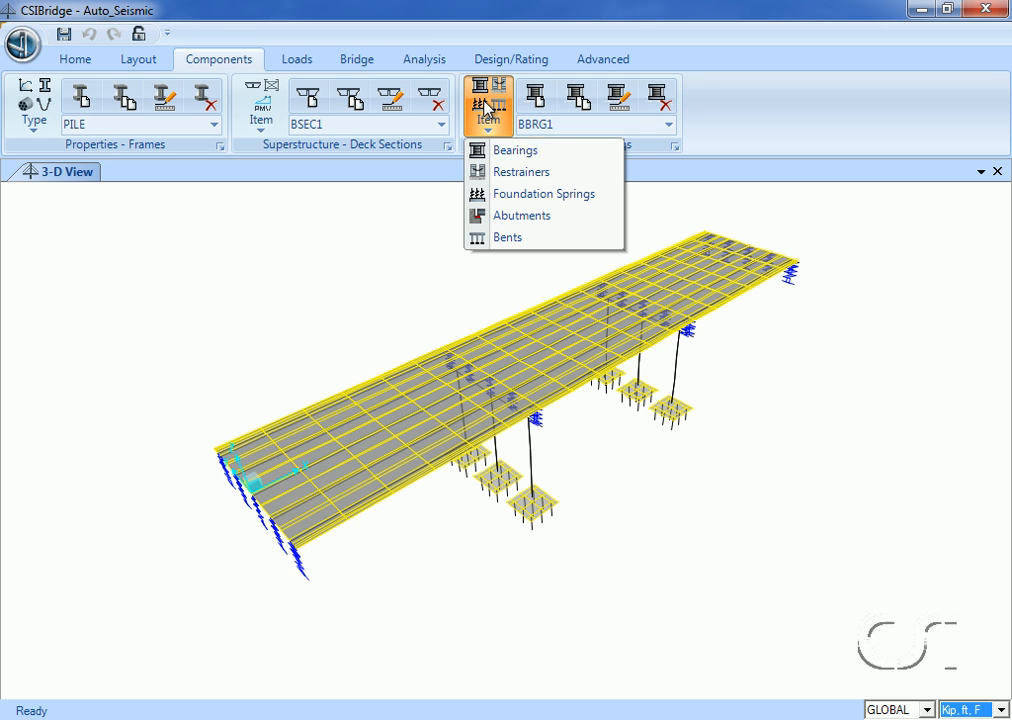
{"action": "left_click", "coordinate": [511, 150]}
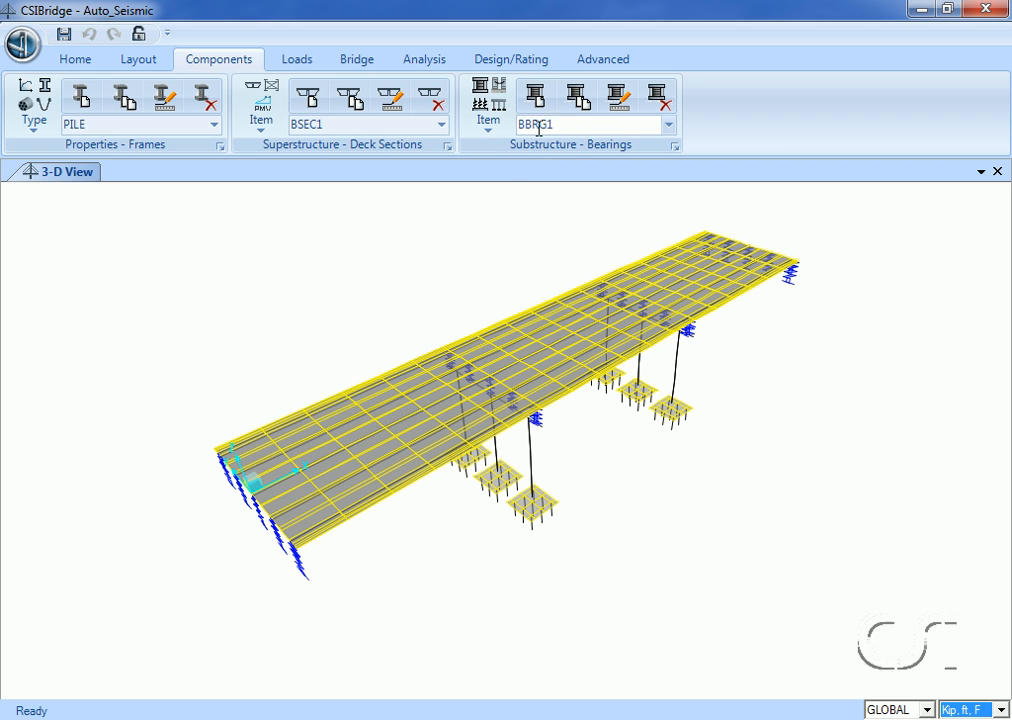
{"action": "left_click", "coordinate": [668, 126]}
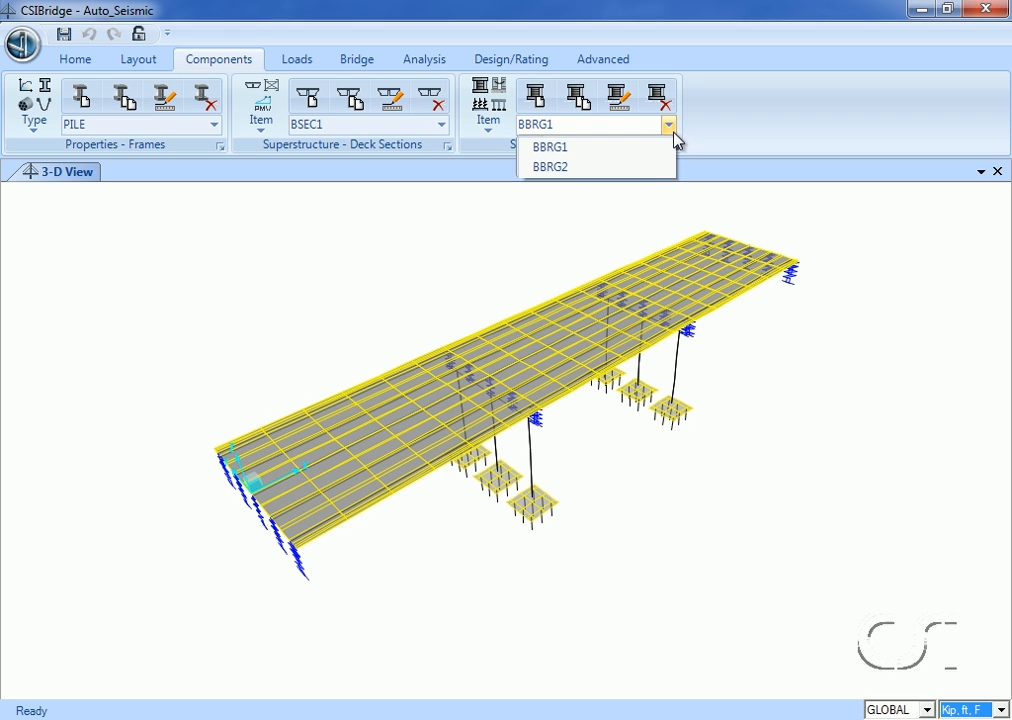
{"action": "left_click", "coordinate": [645, 148]}
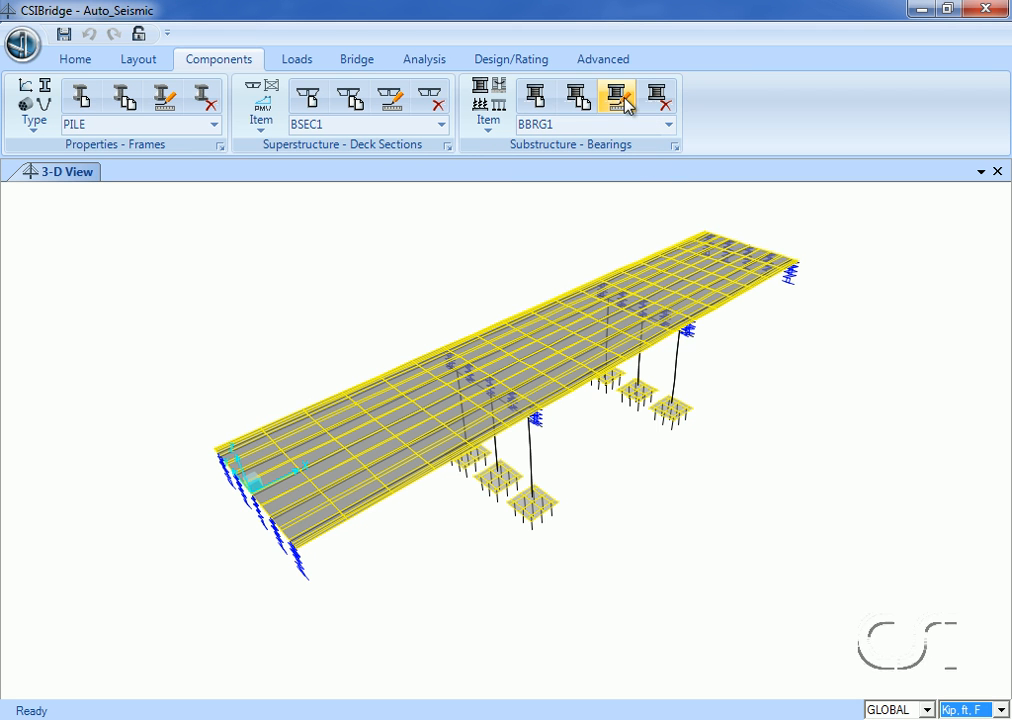
{"action": "left_click", "coordinate": [622, 99]}
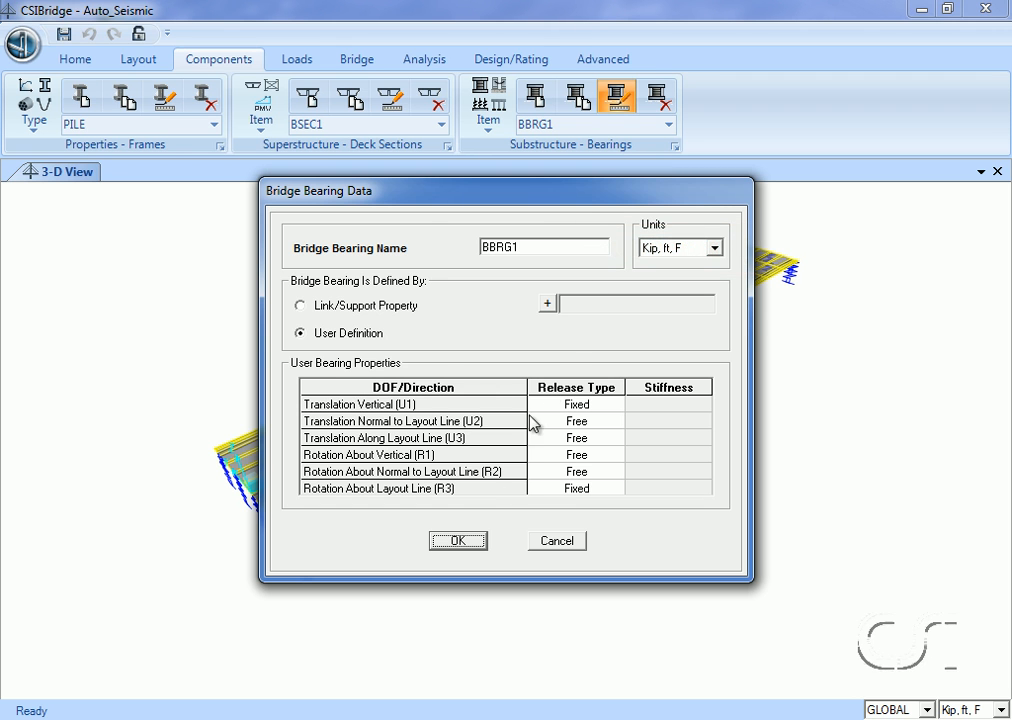
{"action": "left_click", "coordinate": [458, 540]}
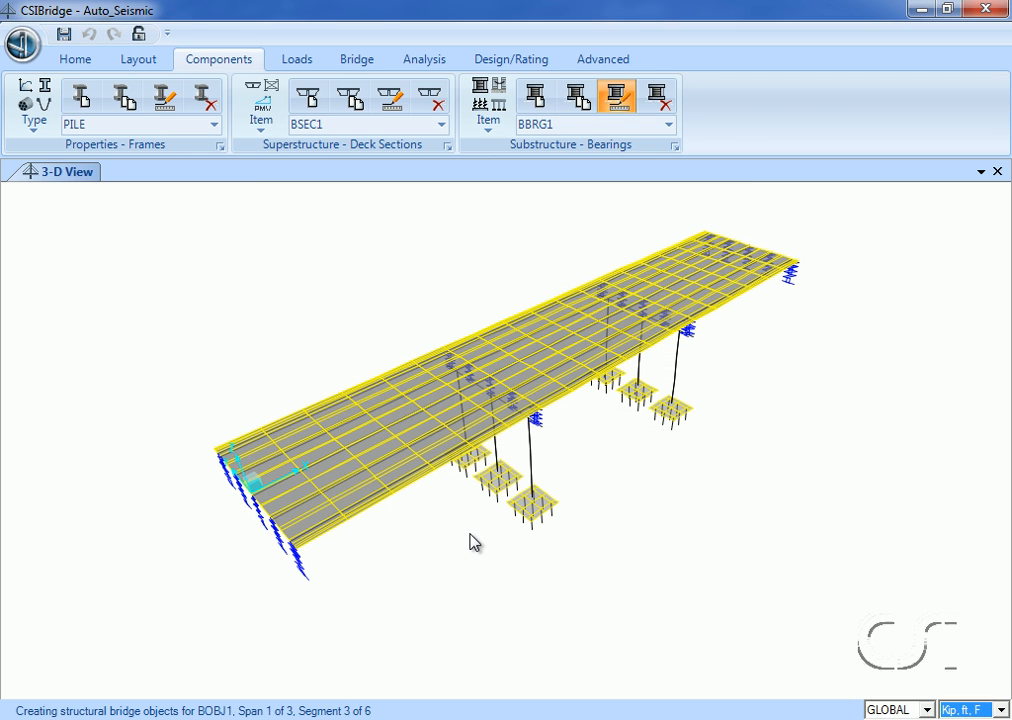
Review the translation and rotation release types of the BBRG2 bent bearing and close its definition.
{"action": "left_click", "coordinate": [669, 127]}
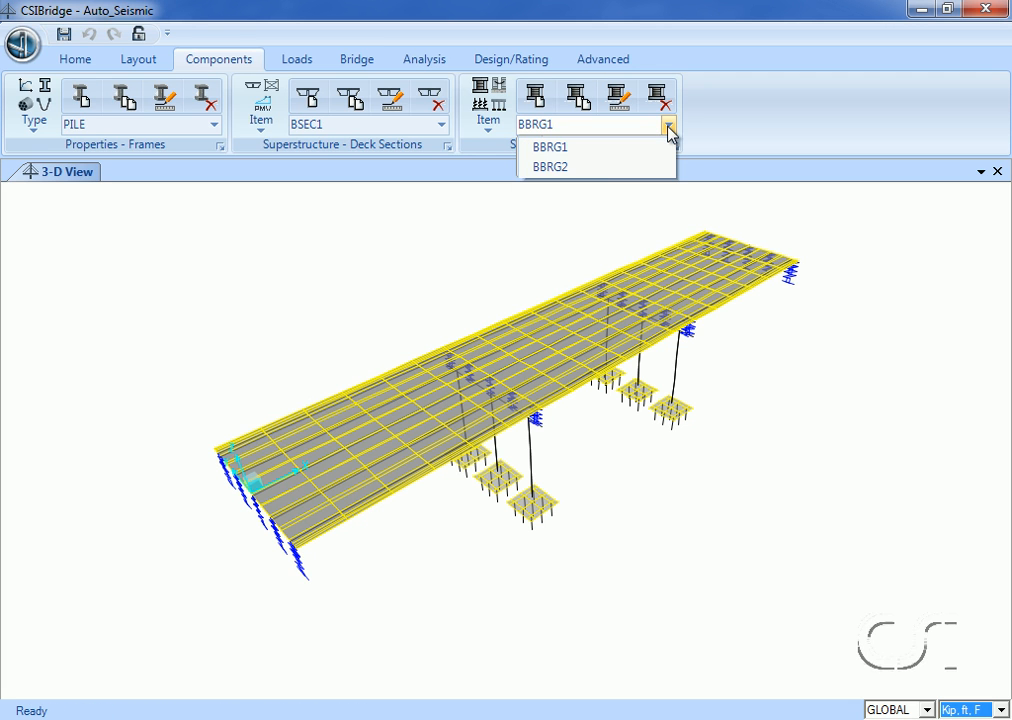
{"action": "left_click", "coordinate": [598, 167]}
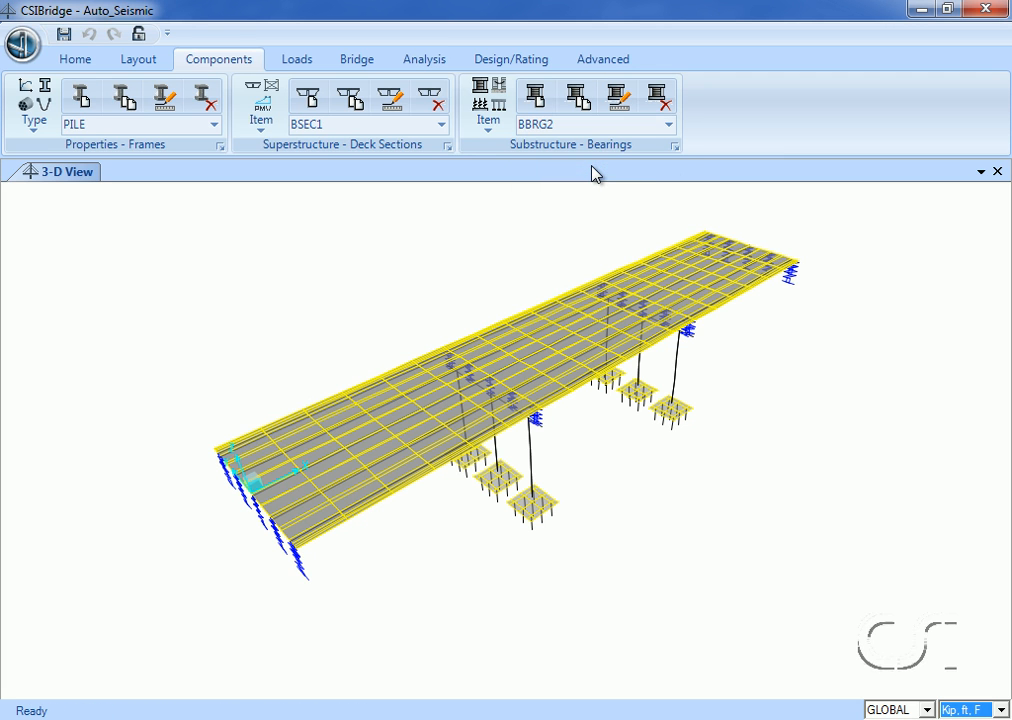
{"action": "left_click", "coordinate": [619, 97]}
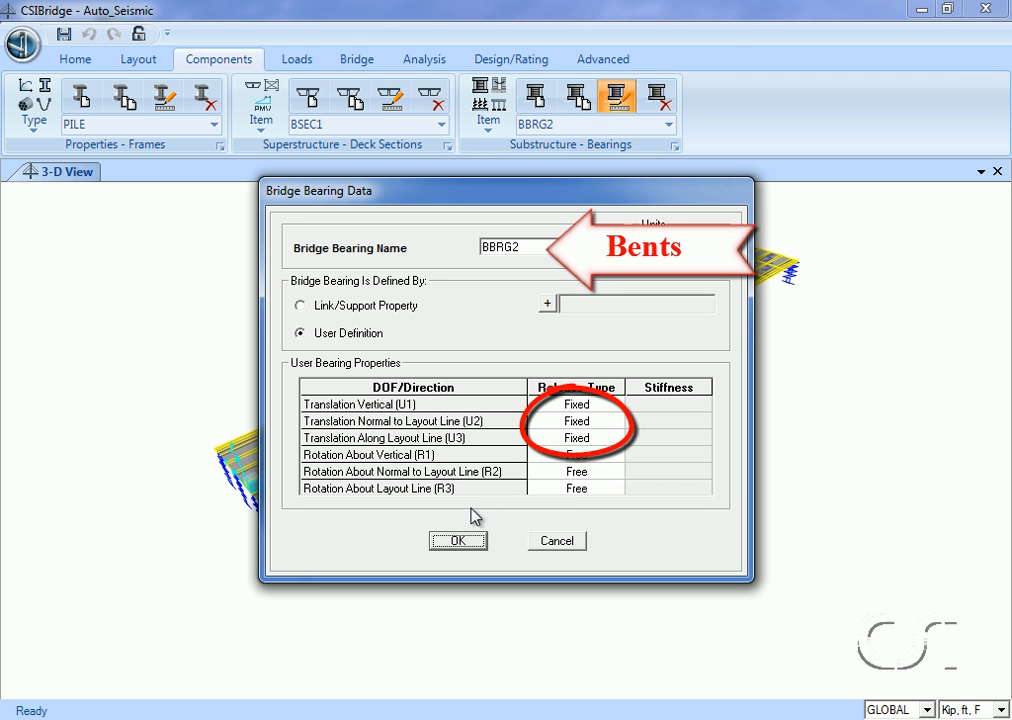
{"action": "left_click", "coordinate": [459, 540]}
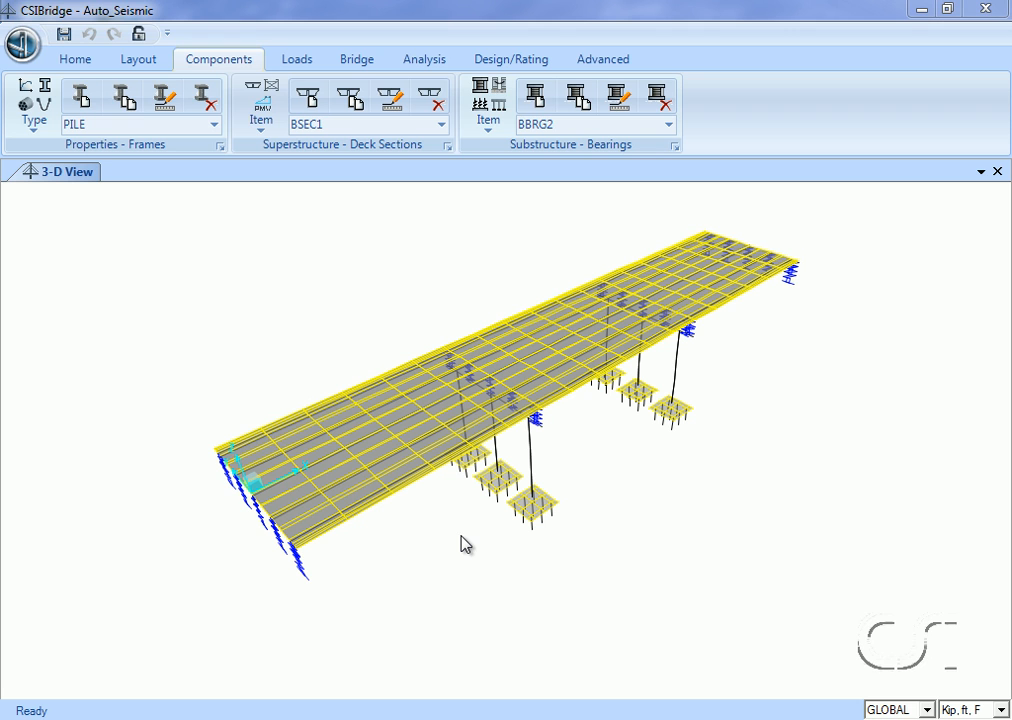
Review the definition and the available release types of the BFSP1 foundation spring, keep vertical translation Free, and close its definition.
{"action": "left_click", "coordinate": [494, 103]}
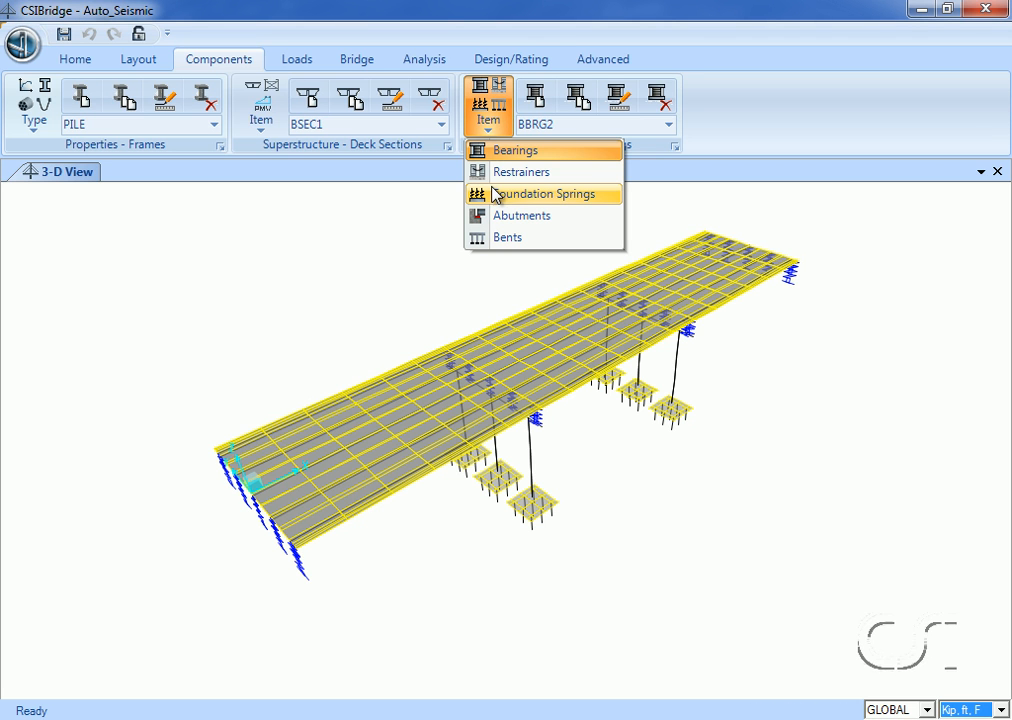
{"action": "left_click", "coordinate": [564, 195]}
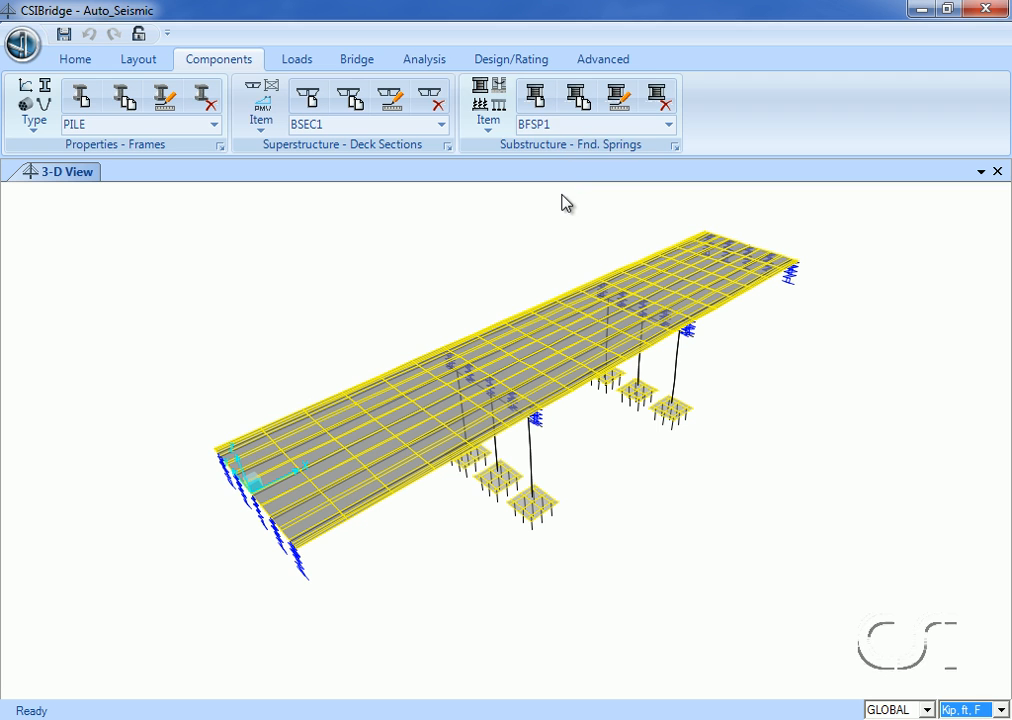
{"action": "left_click", "coordinate": [668, 125]}
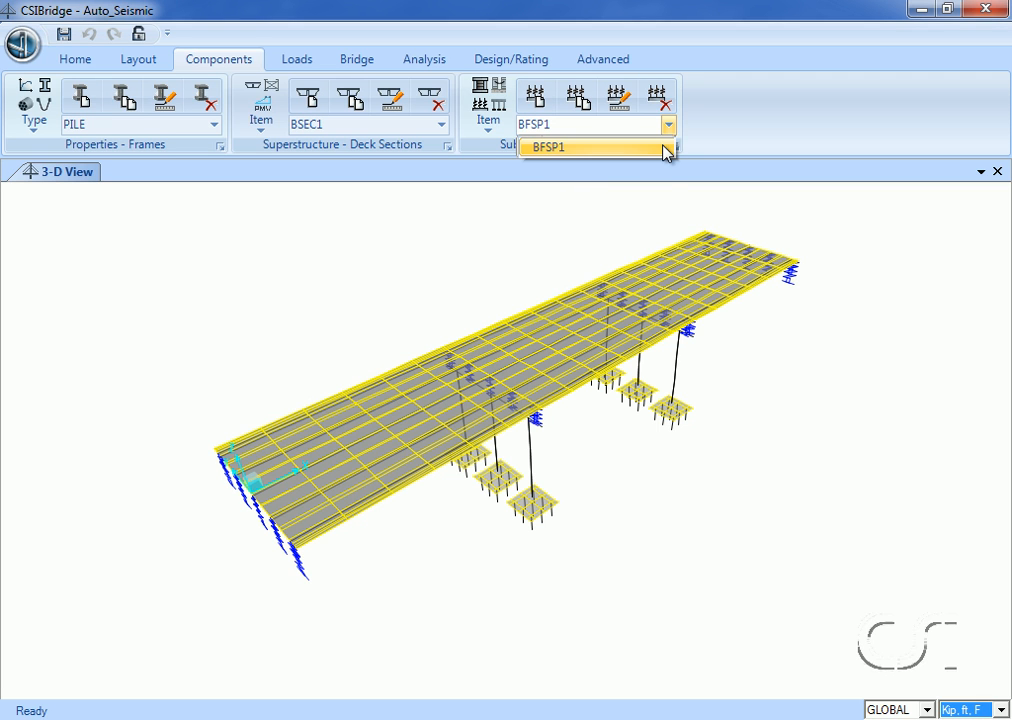
{"action": "left_click", "coordinate": [600, 147]}
{"action": "left_click", "coordinate": [619, 99]}
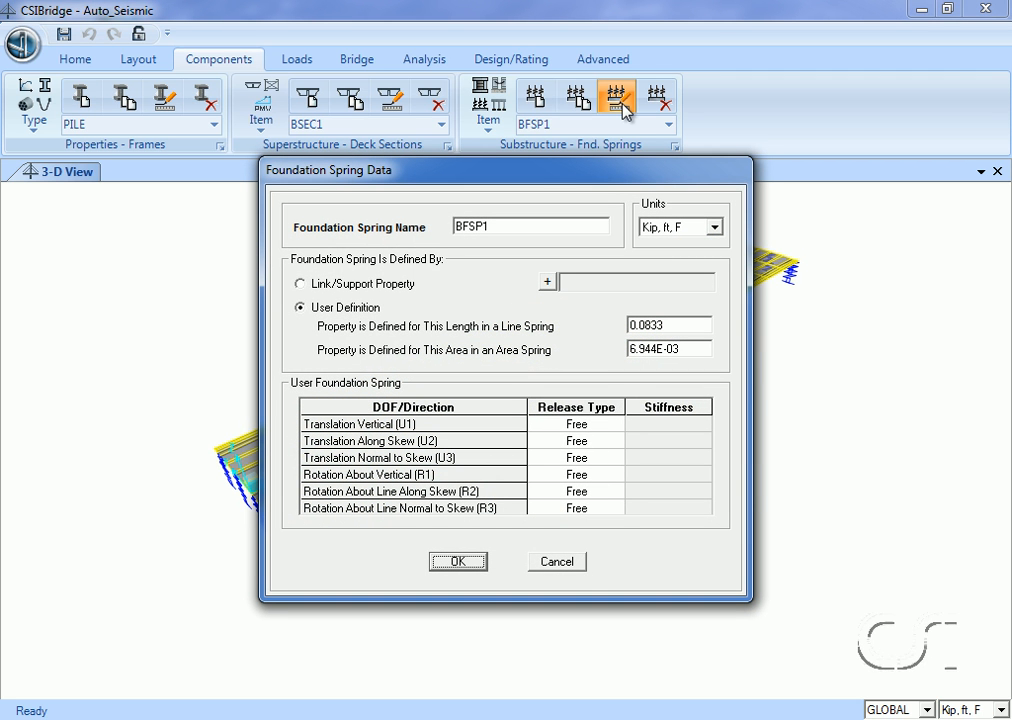
{"action": "left_click", "coordinate": [613, 425]}
{"action": "left_click", "coordinate": [614, 427]}
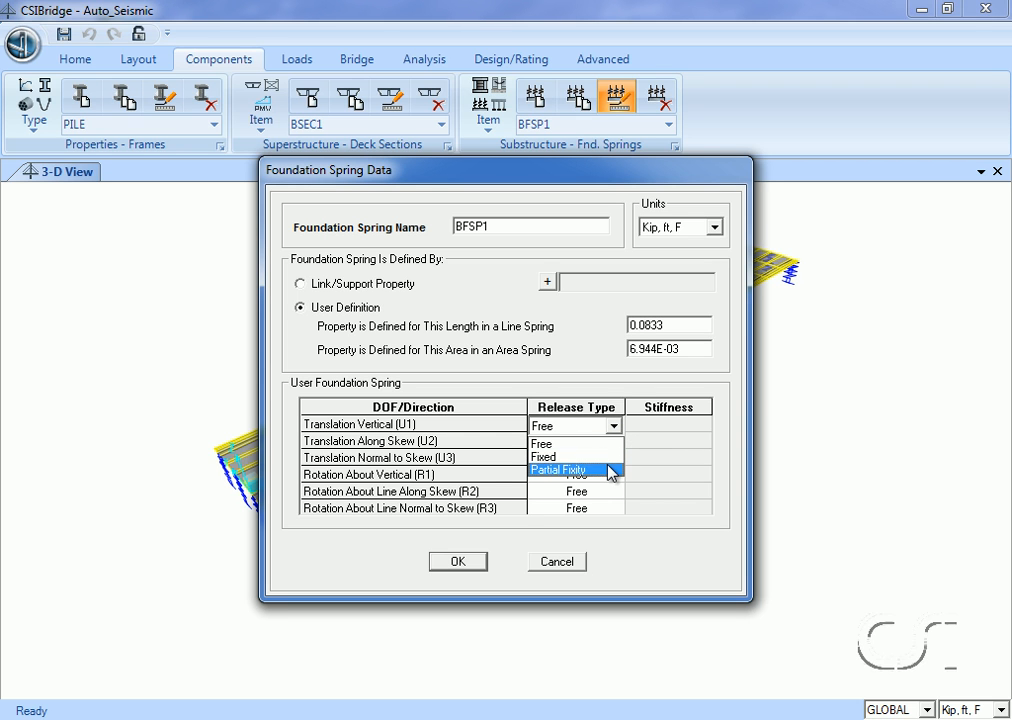
{"action": "left_click", "coordinate": [606, 446]}
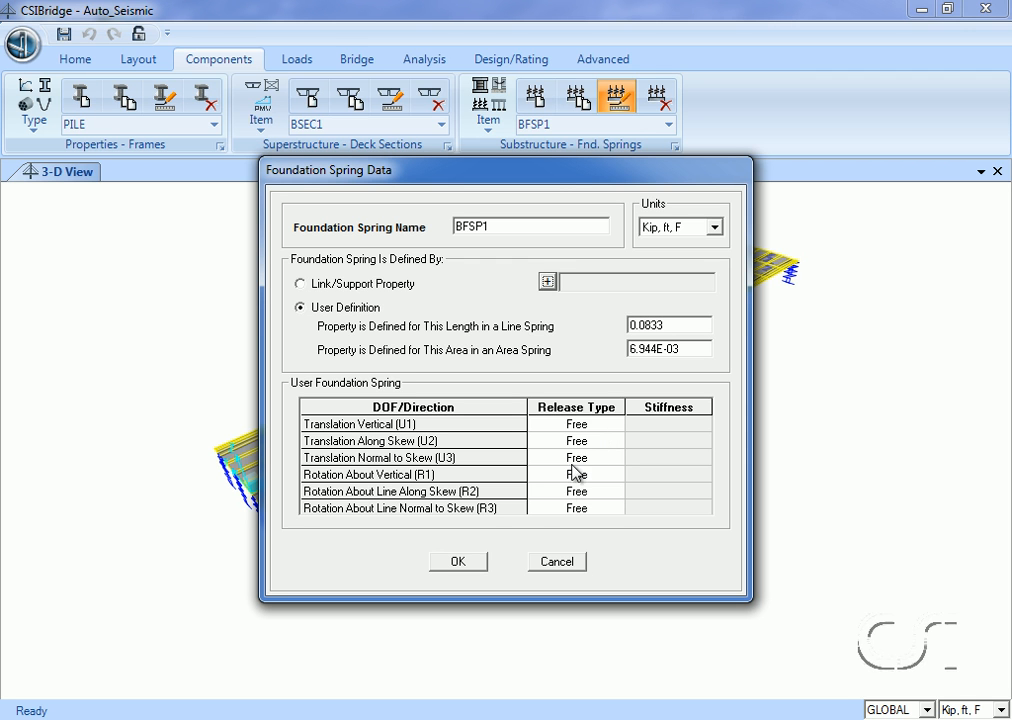
{"action": "left_click", "coordinate": [462, 563]}
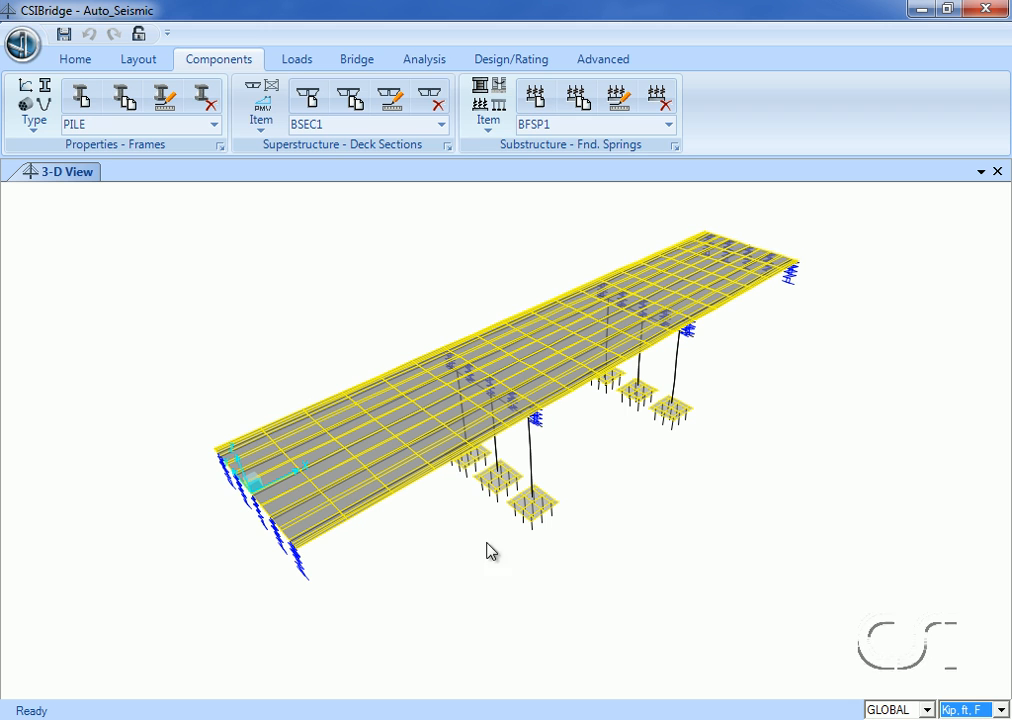
Review the girder support condition, substructure type and foundation spring property of the BABT1 abutment and close its definition.
{"action": "left_click", "coordinate": [496, 120]}
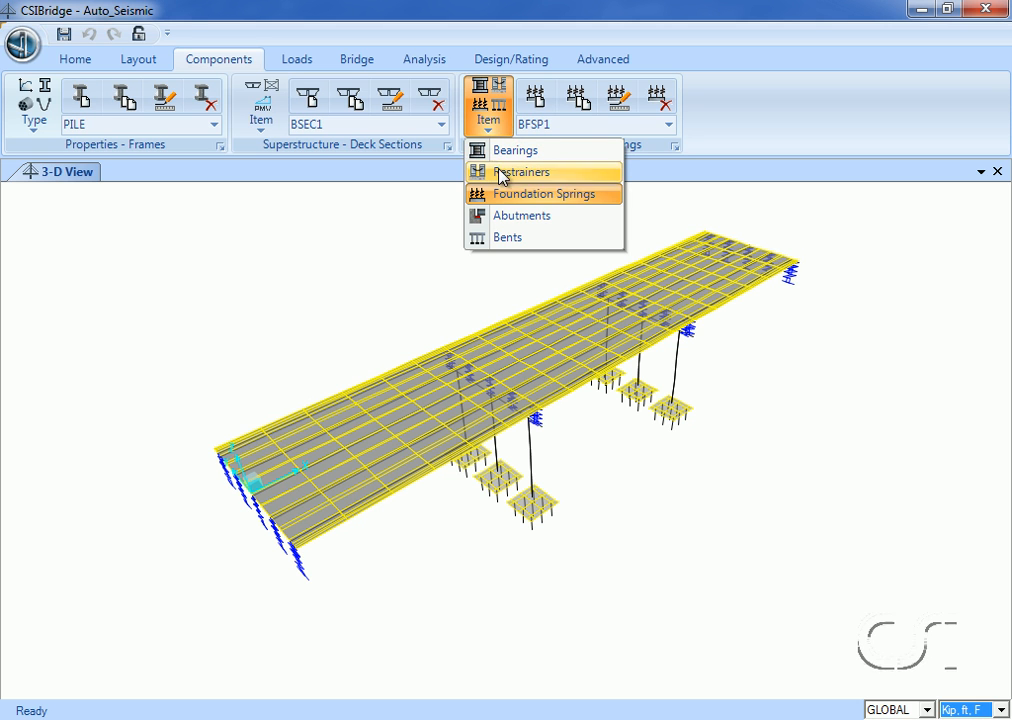
{"action": "left_click", "coordinate": [506, 217]}
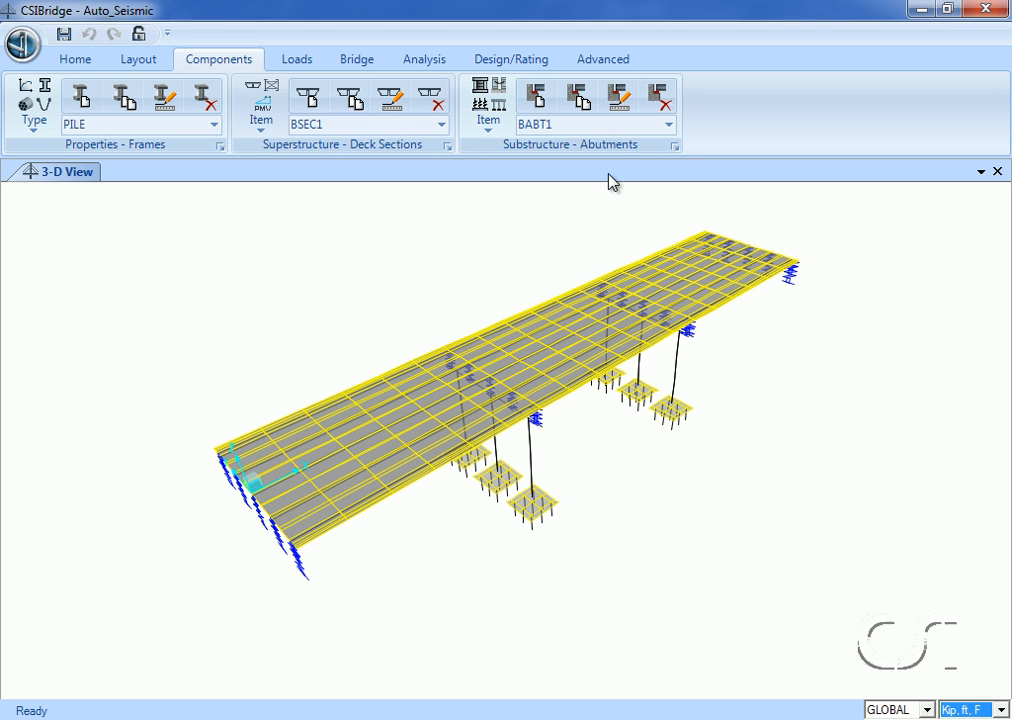
{"action": "left_click", "coordinate": [669, 125]}
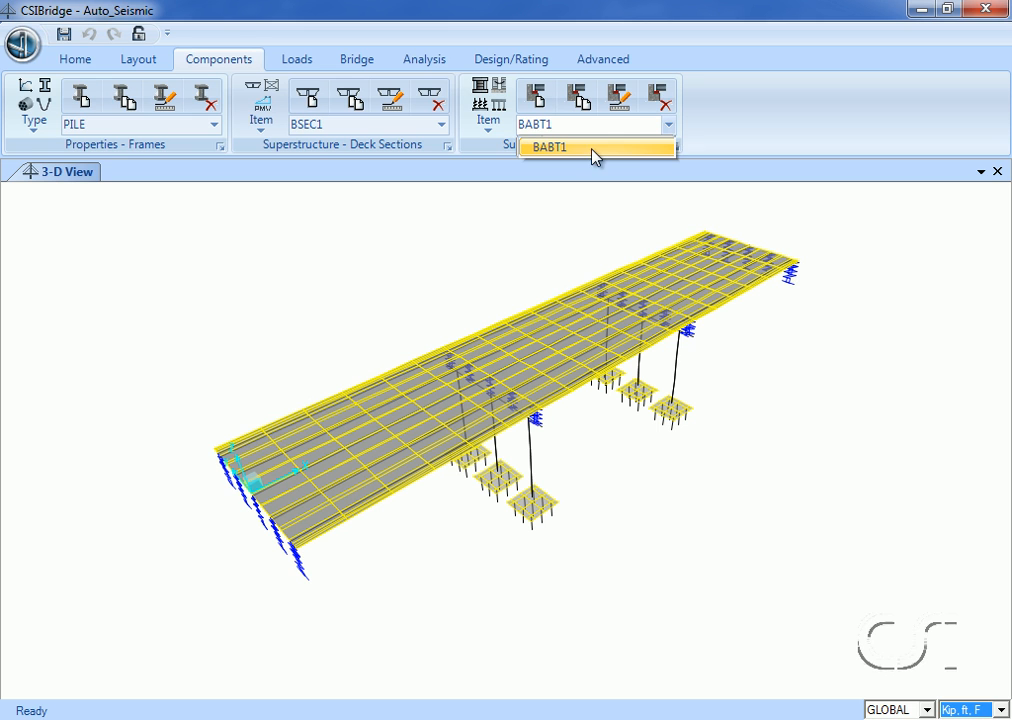
{"action": "left_click", "coordinate": [578, 158]}
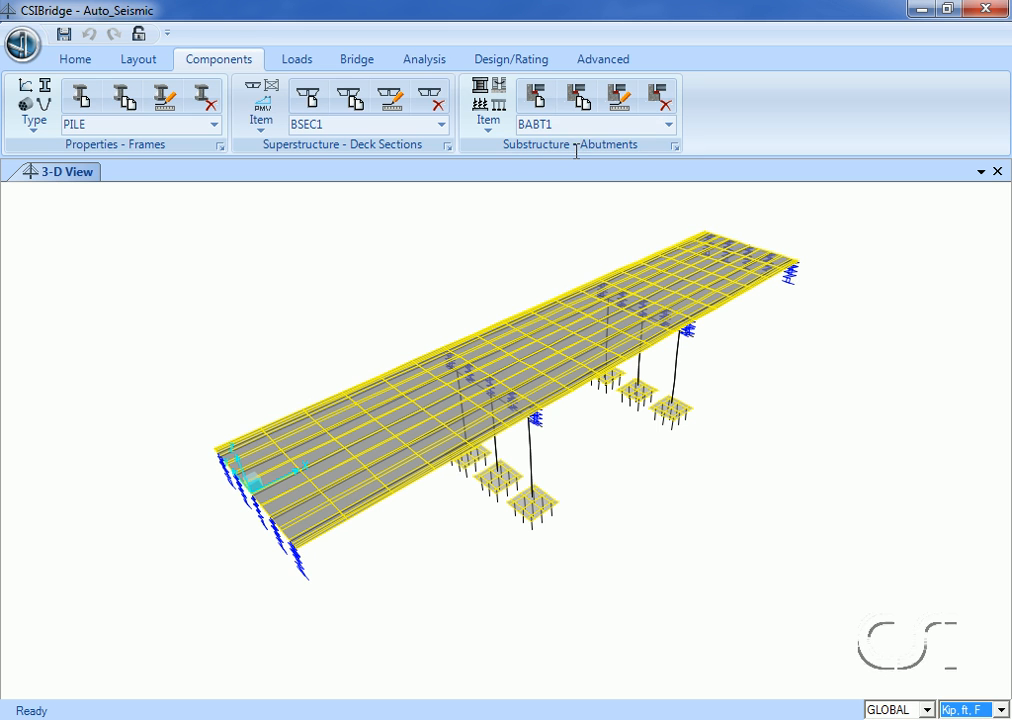
{"action": "left_click", "coordinate": [622, 102]}
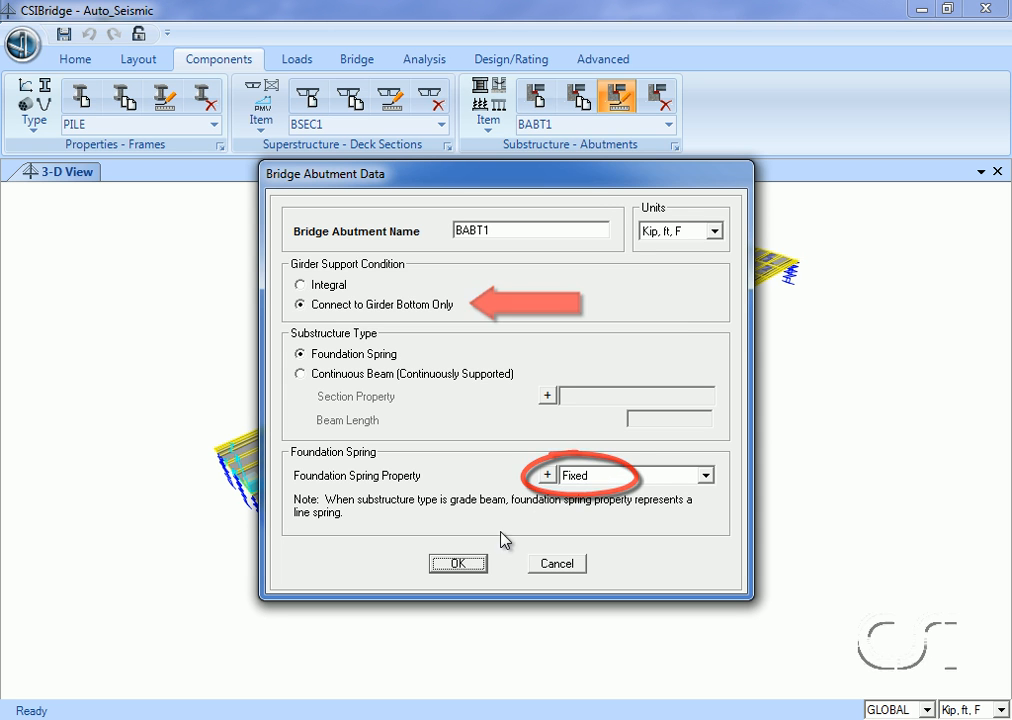
{"action": "left_click", "coordinate": [458, 564]}
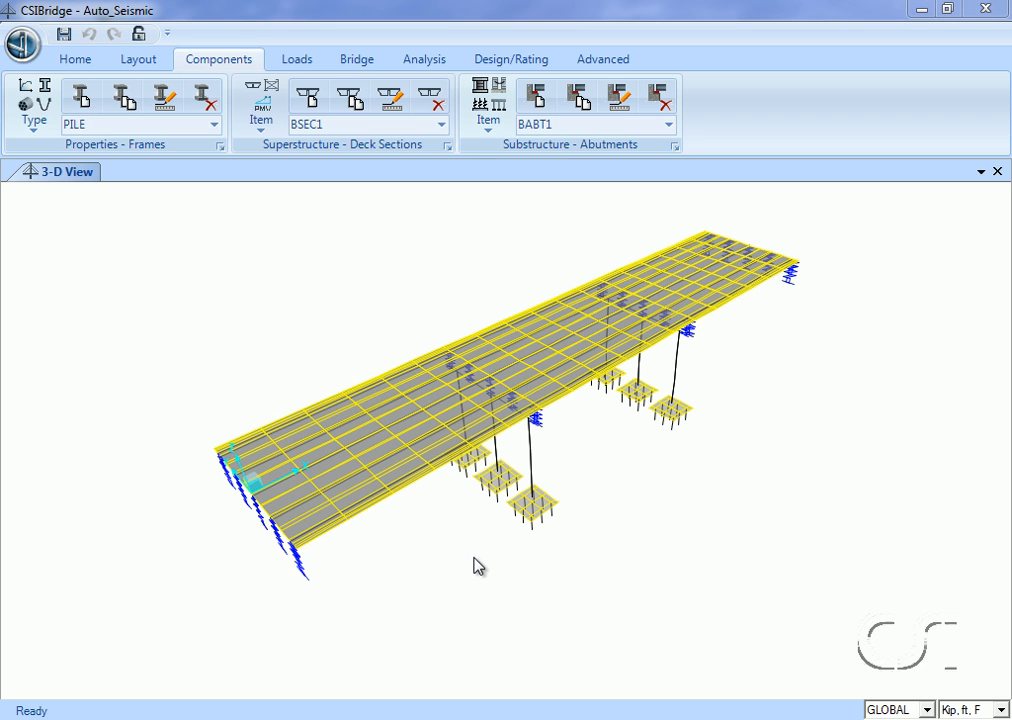
Review the BENT1 bent's cap beam, bent type and column data, including base supports and moment releases, and close its definition.
{"action": "left_click", "coordinate": [478, 110]}
{"action": "left_click", "coordinate": [484, 237]}
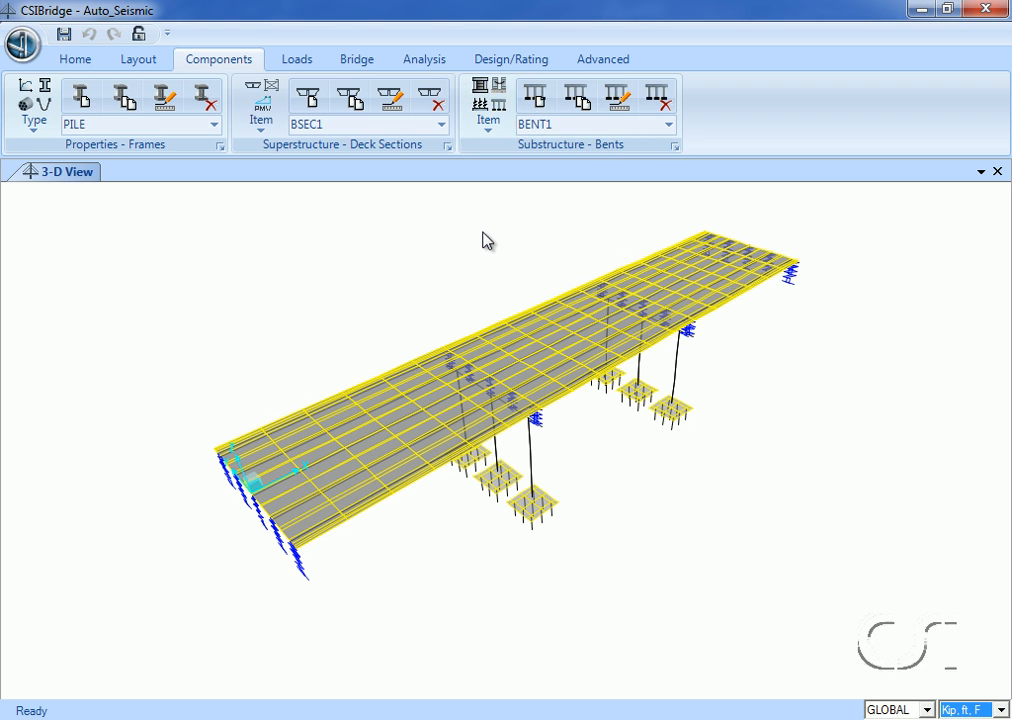
{"action": "left_click", "coordinate": [668, 126]}
{"action": "left_click", "coordinate": [660, 146]}
{"action": "left_click", "coordinate": [623, 104]}
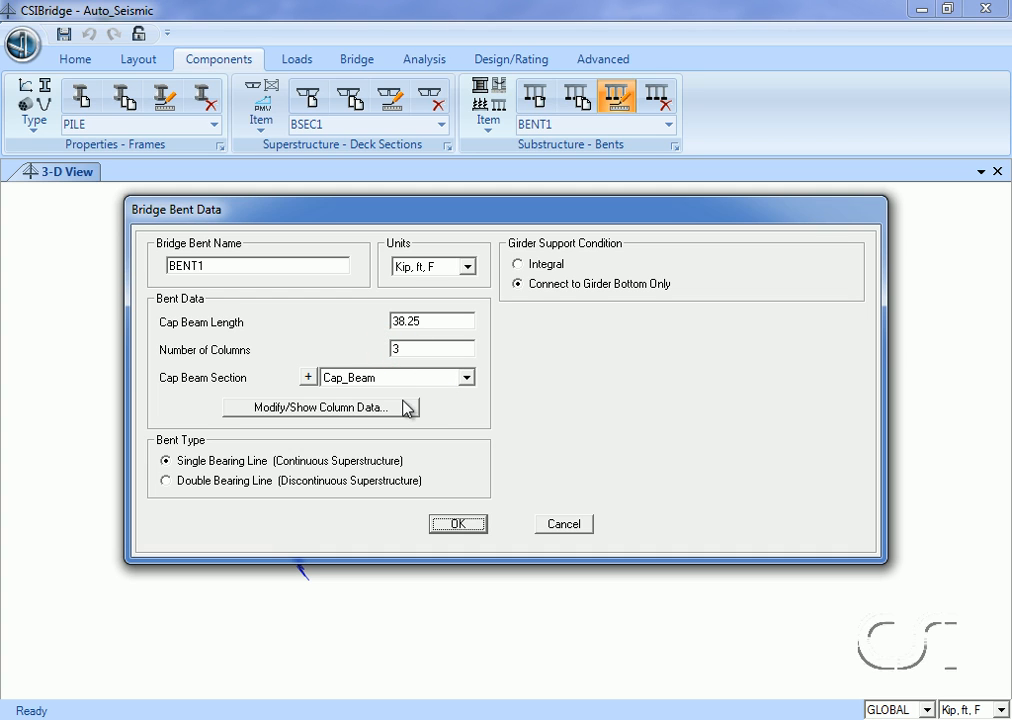
{"action": "left_click", "coordinate": [402, 410]}
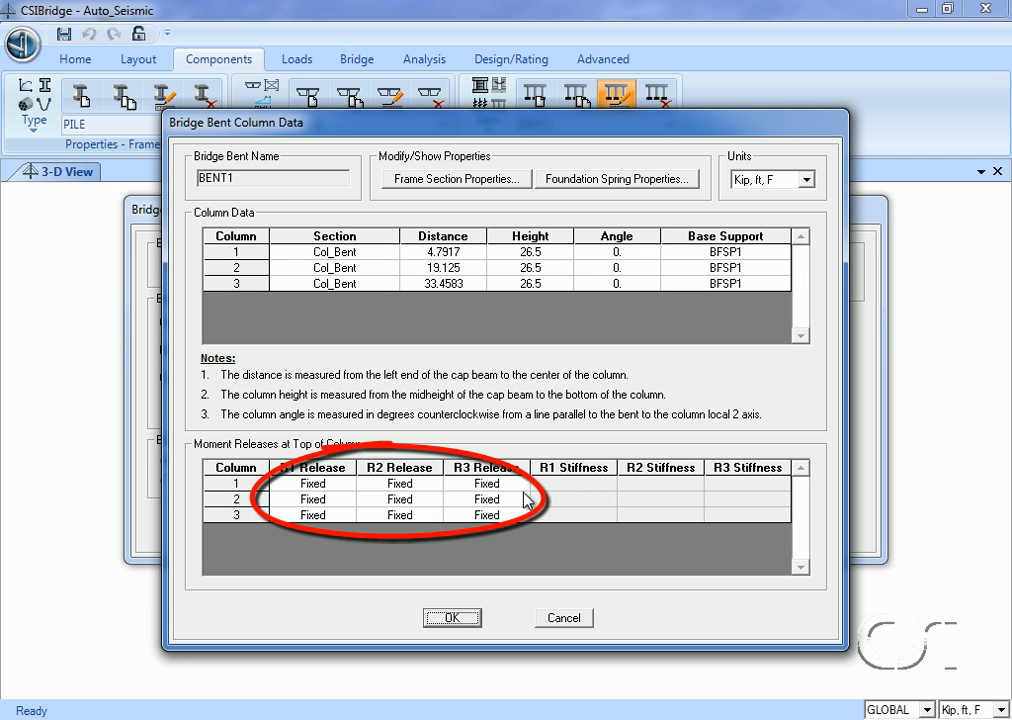
{"action": "left_click", "coordinate": [463, 619]}
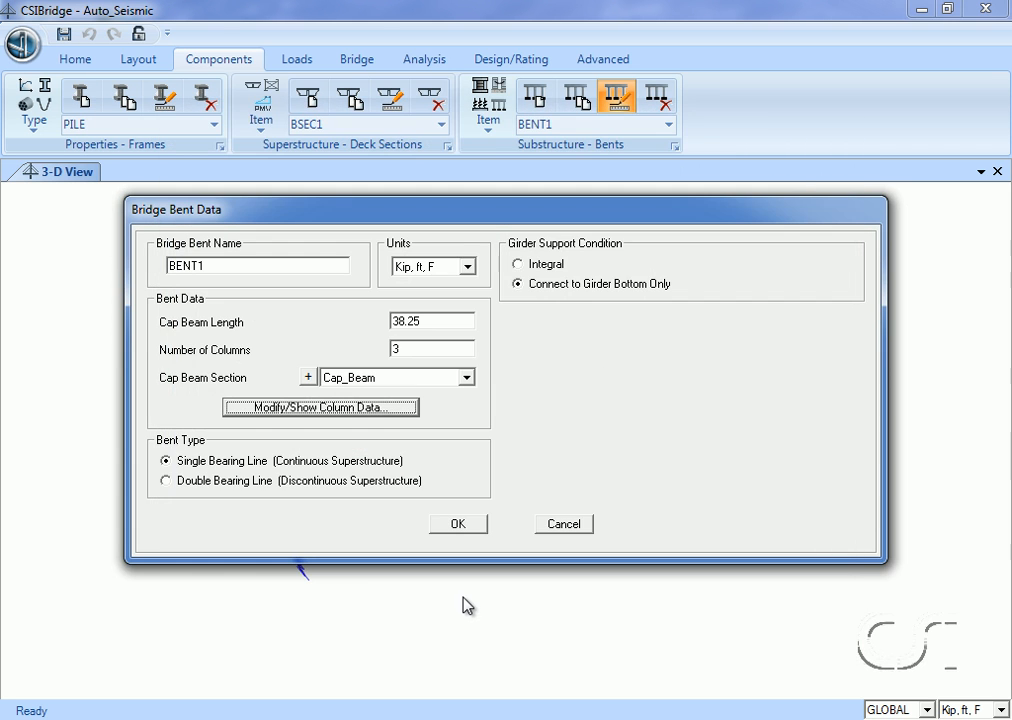
{"action": "left_click", "coordinate": [465, 531]}
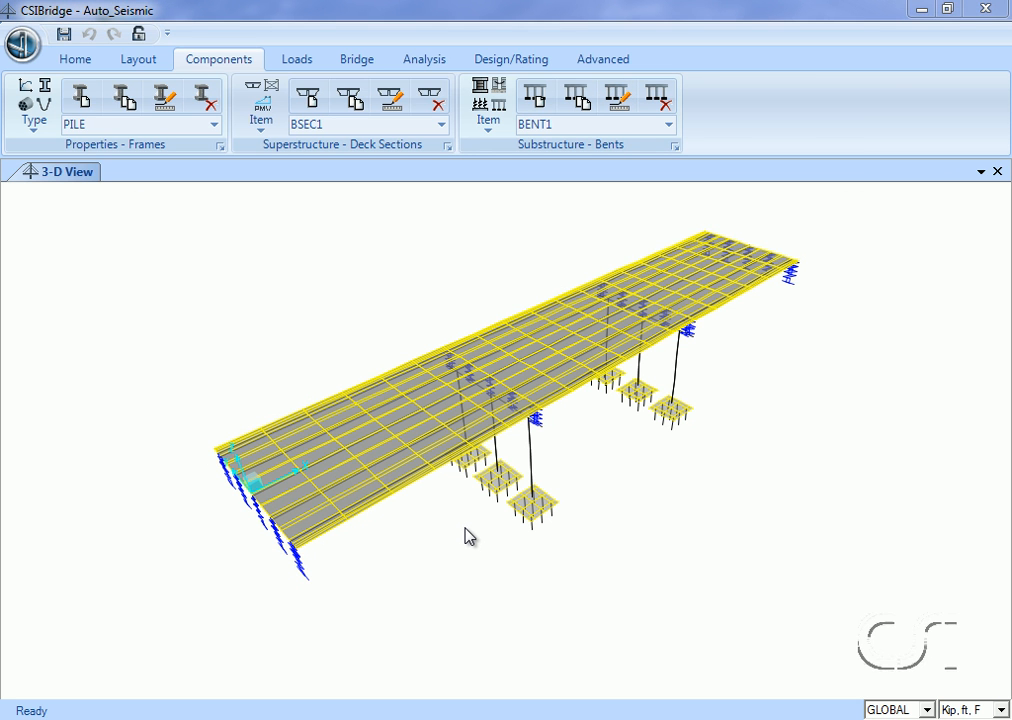
Open the BOBJ1 bridge object's definition and review its abutment and span stations and the deck section assigned to each span.
{"action": "left_click", "coordinate": [358, 60]}
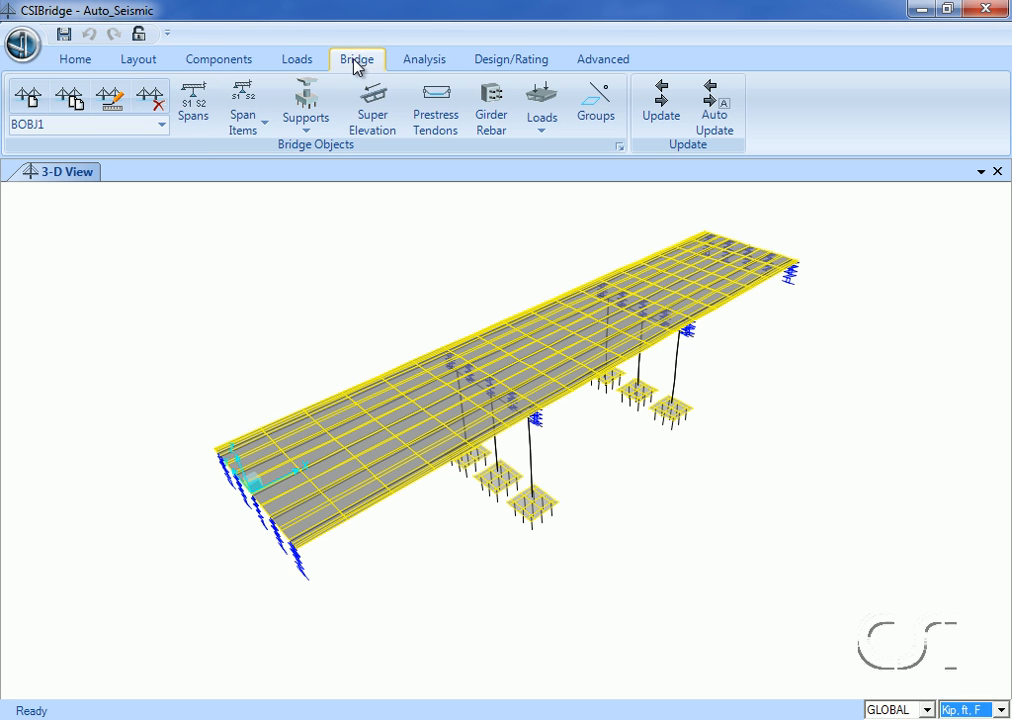
{"action": "left_click", "coordinate": [160, 126]}
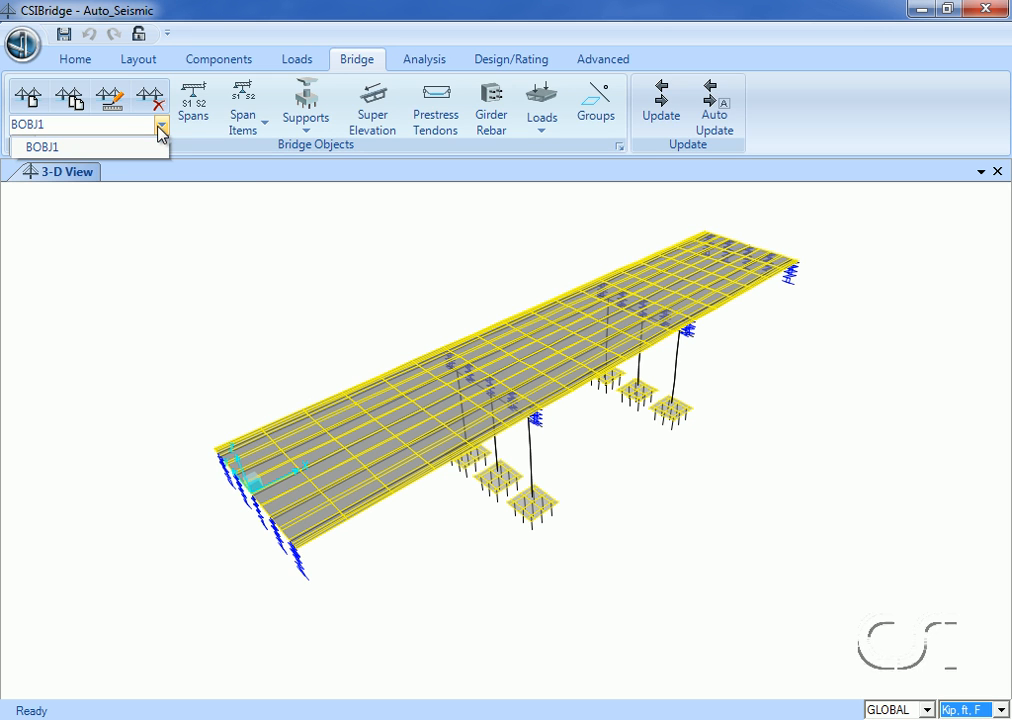
{"action": "left_click", "coordinate": [150, 148]}
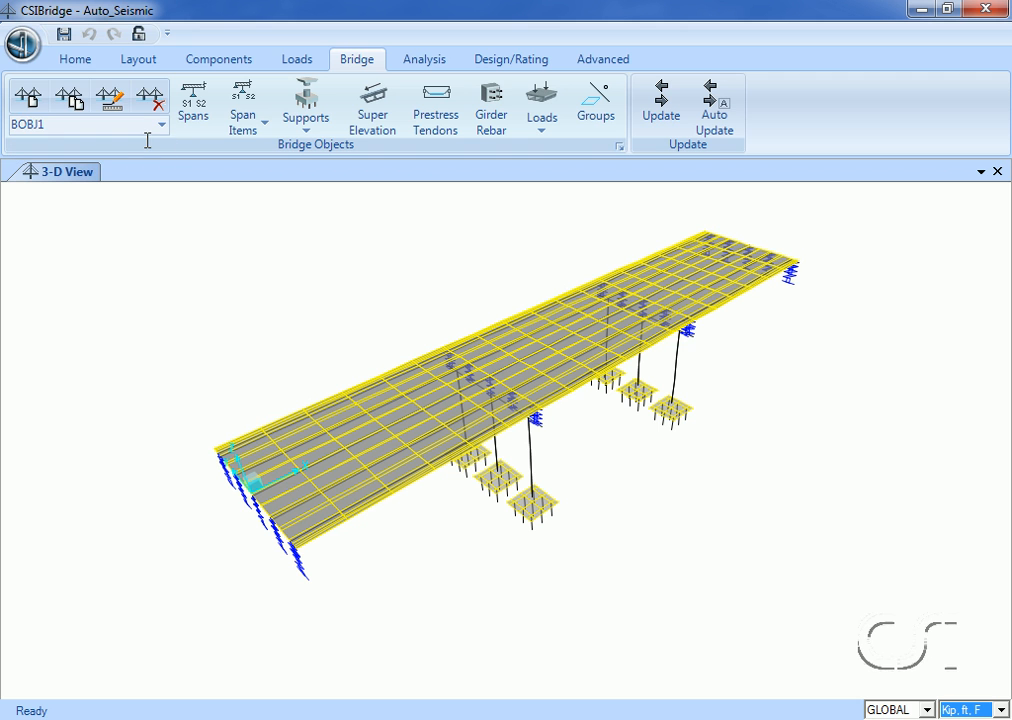
{"action": "left_click", "coordinate": [112, 98]}
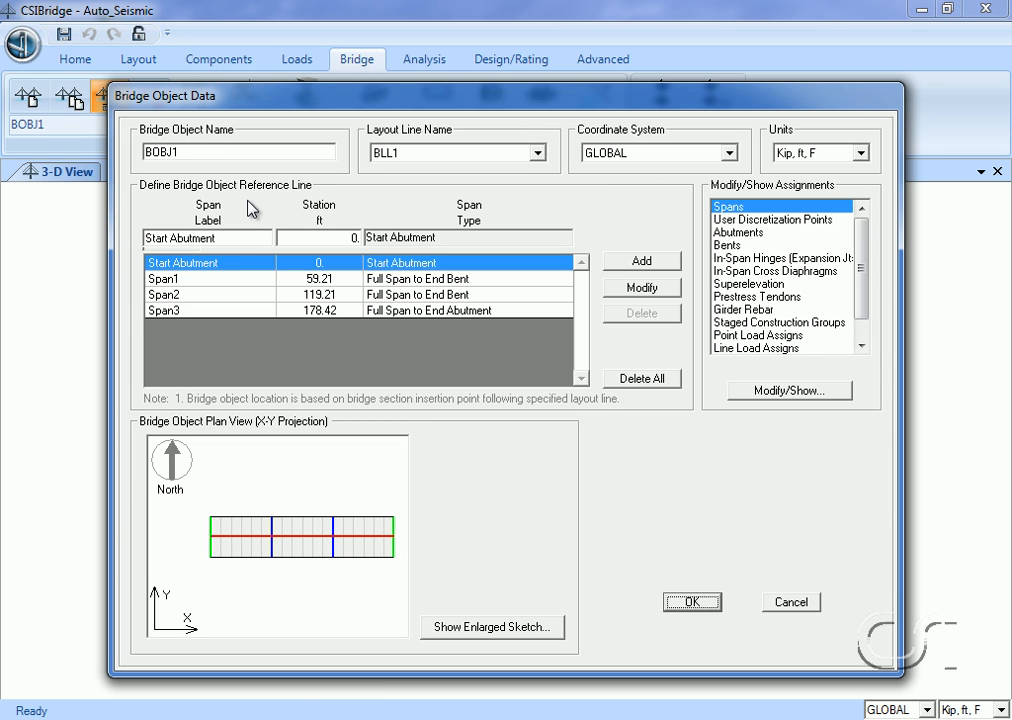
{"action": "left_click", "coordinate": [302, 280]}
{"action": "left_click", "coordinate": [307, 295]}
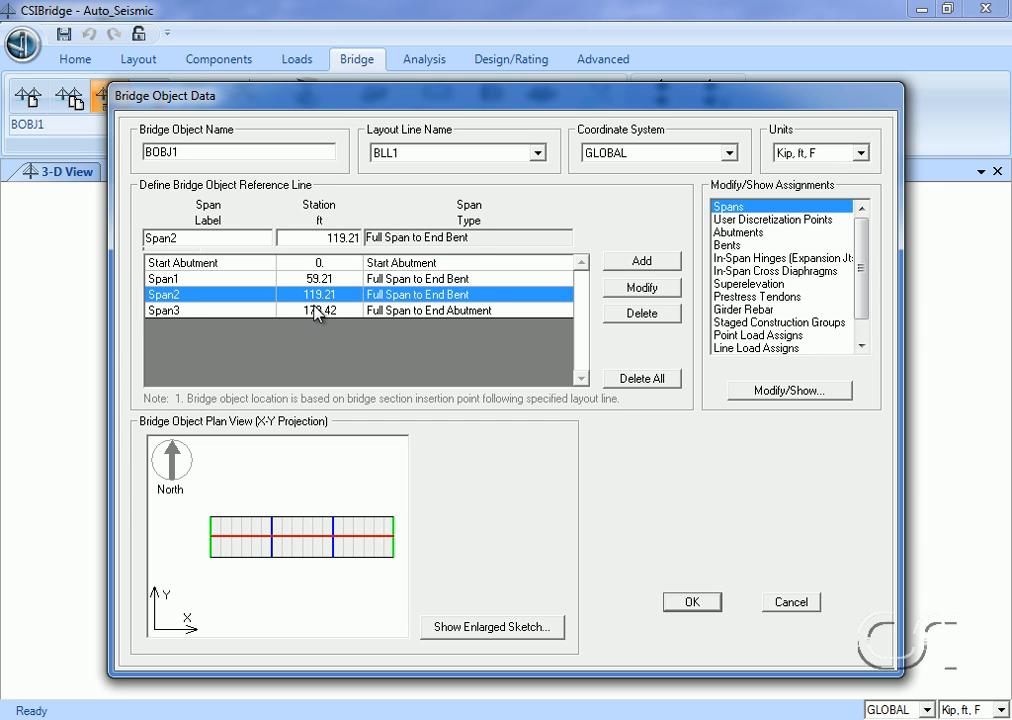
{"action": "left_click", "coordinate": [318, 310]}
{"action": "left_click", "coordinate": [320, 264]}
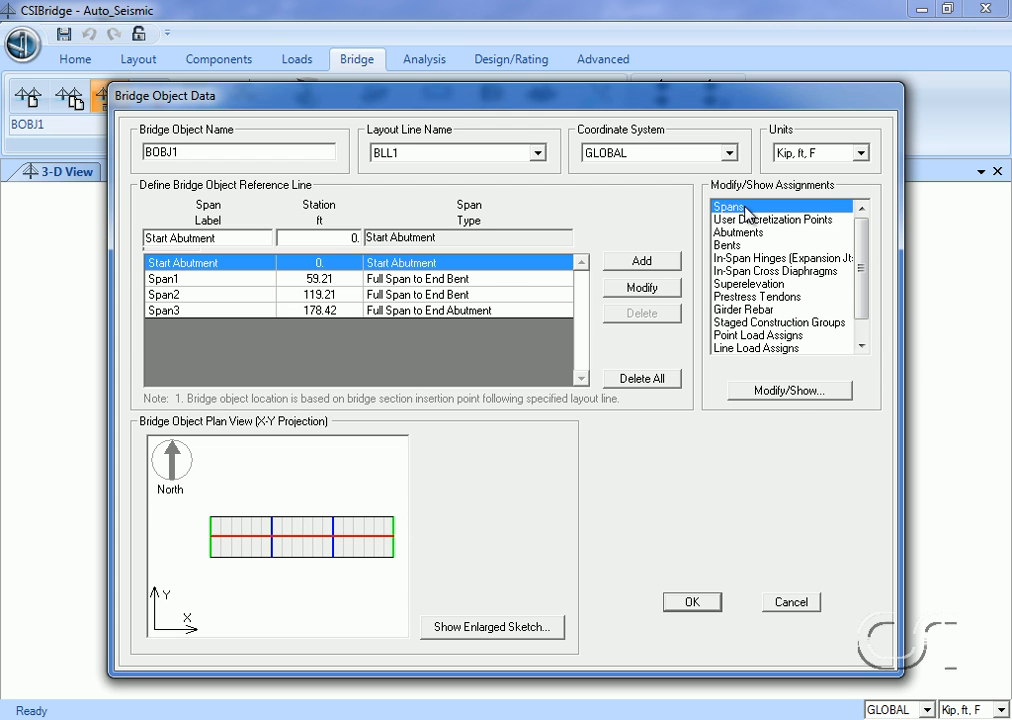
{"action": "left_click", "coordinate": [793, 392]}
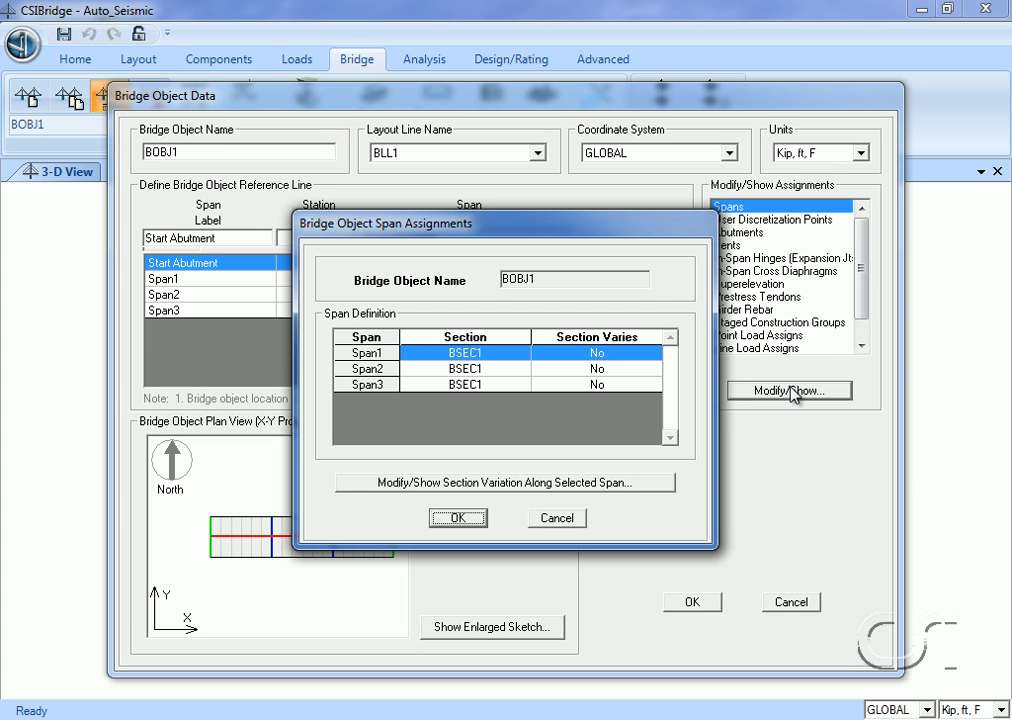
{"action": "left_click", "coordinate": [458, 518]}
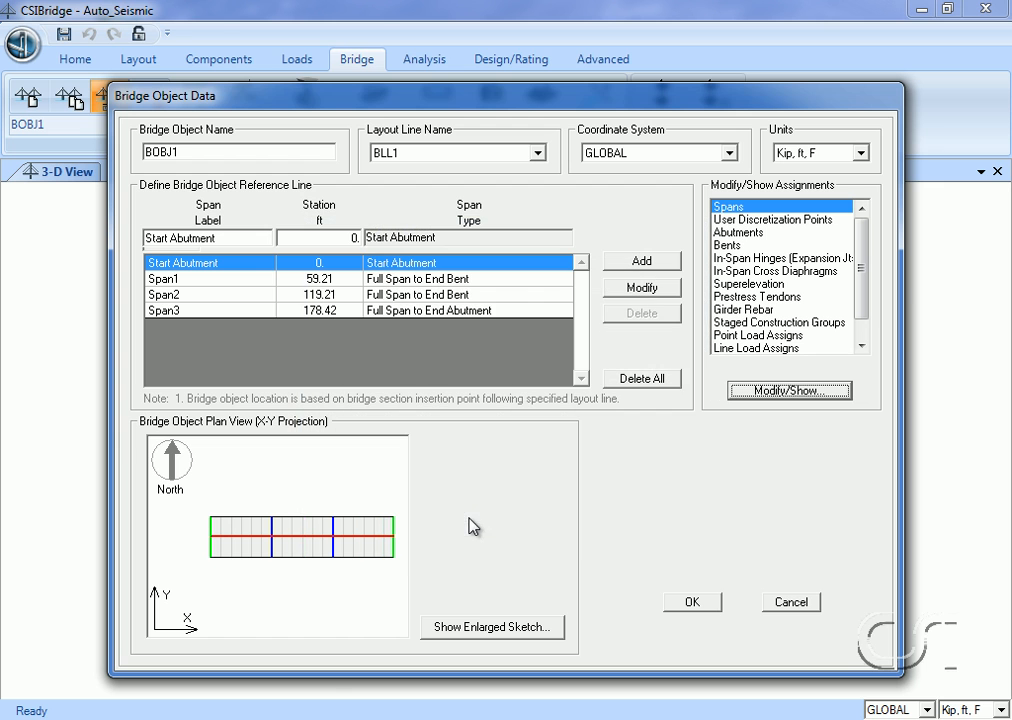
Review BOBJ1's start and end abutment assignments, switch the units to lb, in, F to check the elevations, and accept the assignments.
{"action": "left_click", "coordinate": [736, 234]}
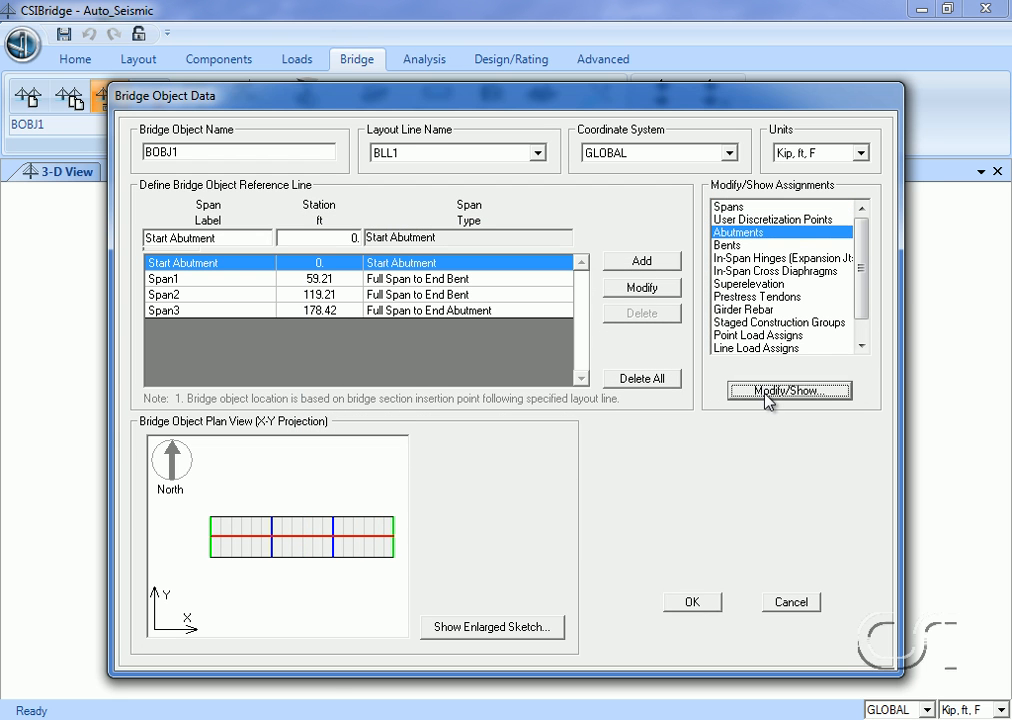
{"action": "left_click", "coordinate": [789, 391]}
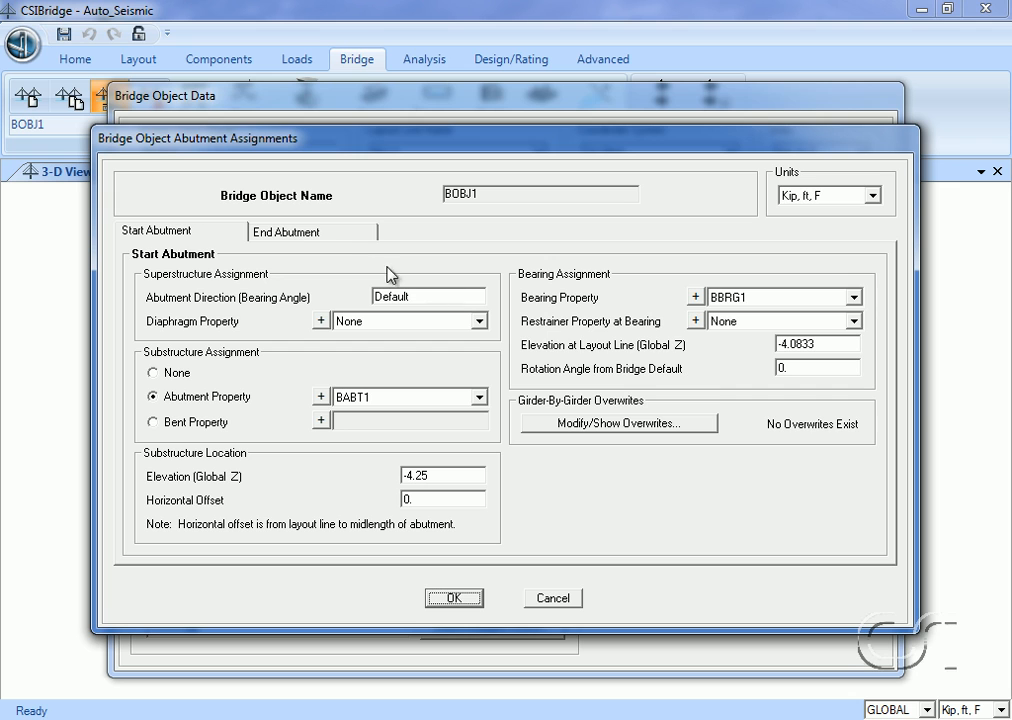
{"action": "left_click", "coordinate": [328, 236]}
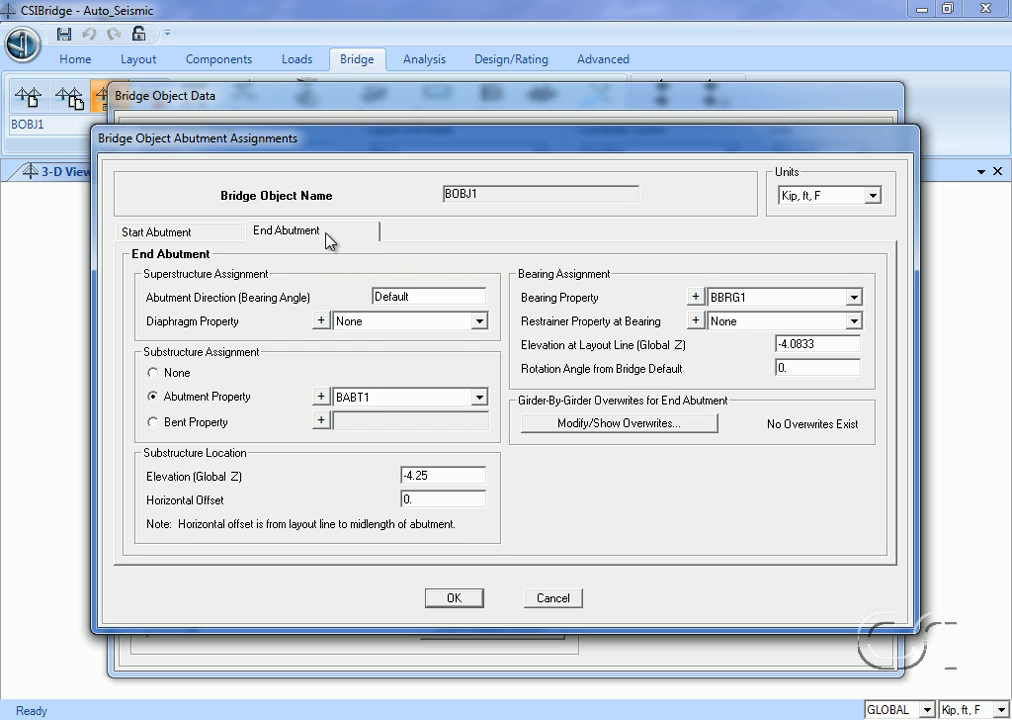
{"action": "left_click", "coordinate": [829, 196]}
{"action": "scroll", "coordinate": [836, 255], "scroll_direction": "up", "scroll_amount": 1}
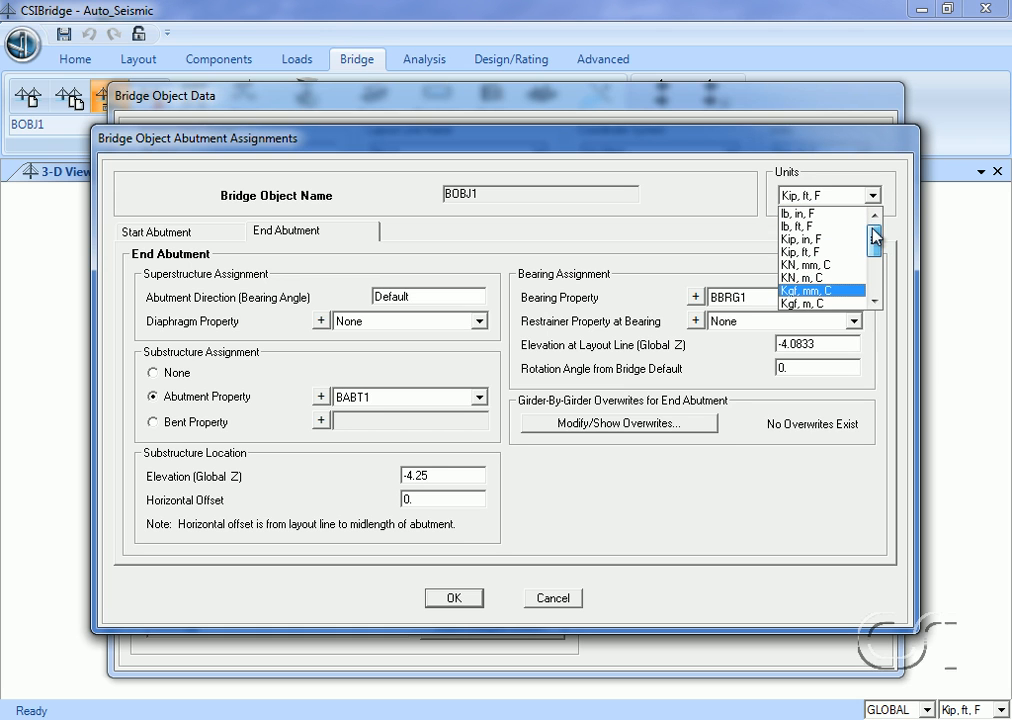
{"action": "left_click", "coordinate": [840, 214]}
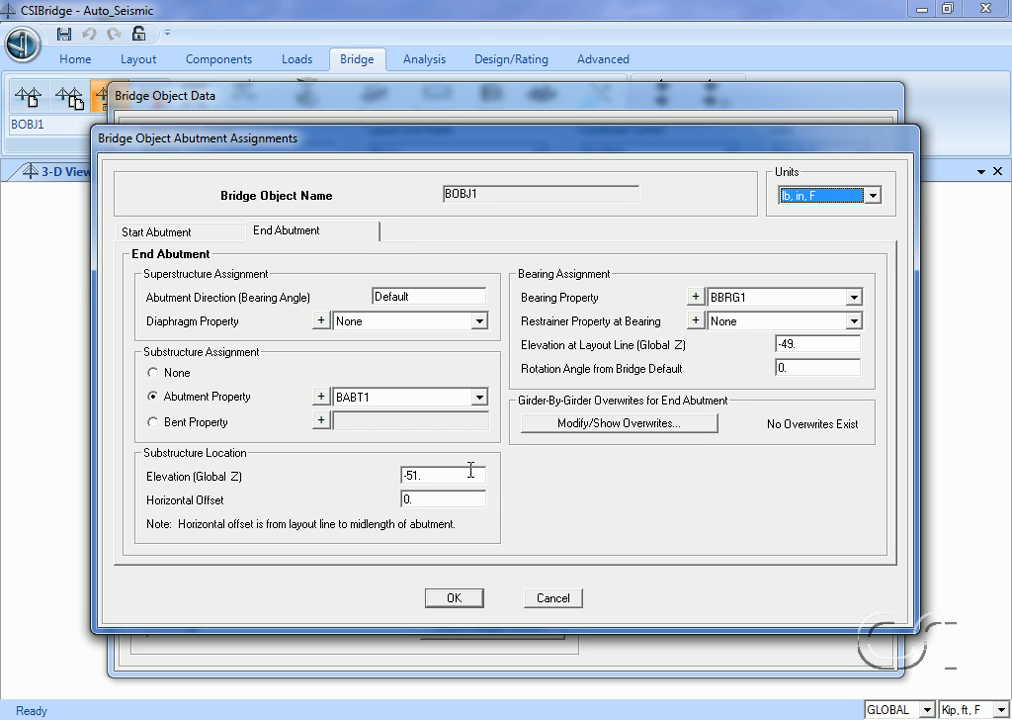
{"action": "left_click", "coordinate": [453, 598]}
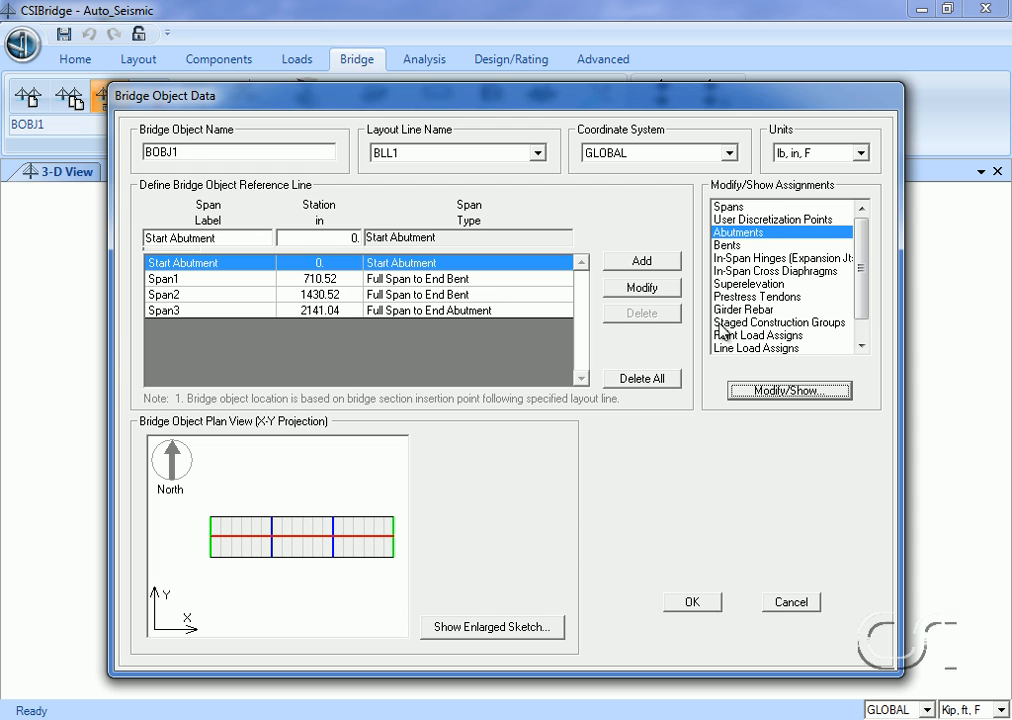
Review BOBJ1's bent assignments at the ends of Span1 and Span2, including bent property, bearing property and elevations, and accept them.
{"action": "left_click", "coordinate": [732, 245]}
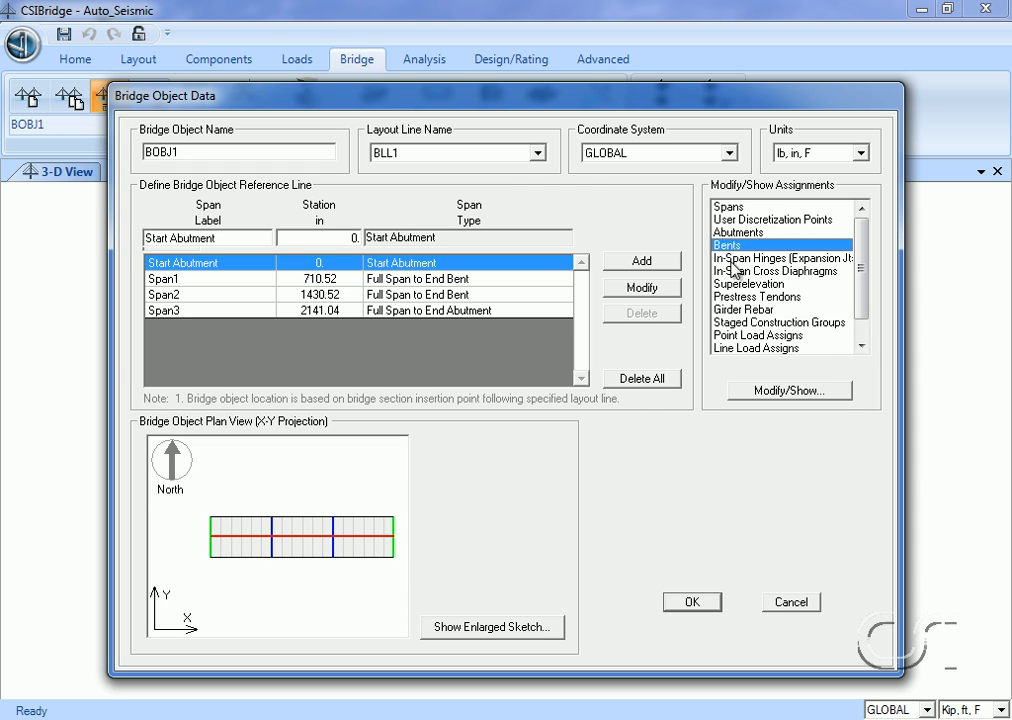
{"action": "left_click", "coordinate": [789, 390]}
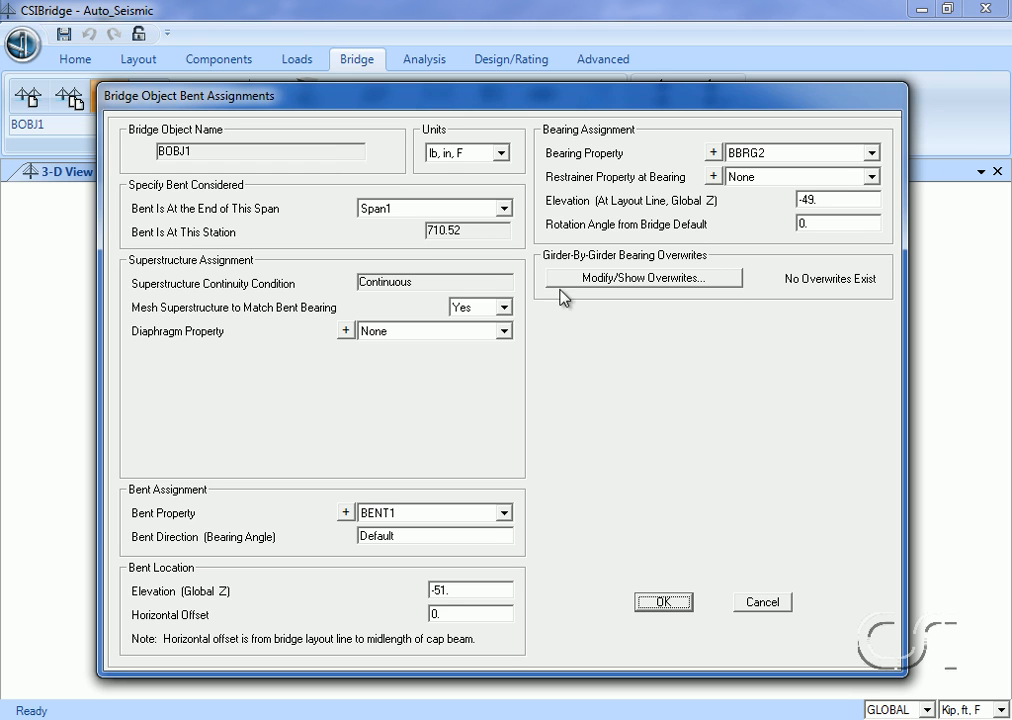
{"action": "left_click", "coordinate": [504, 208]}
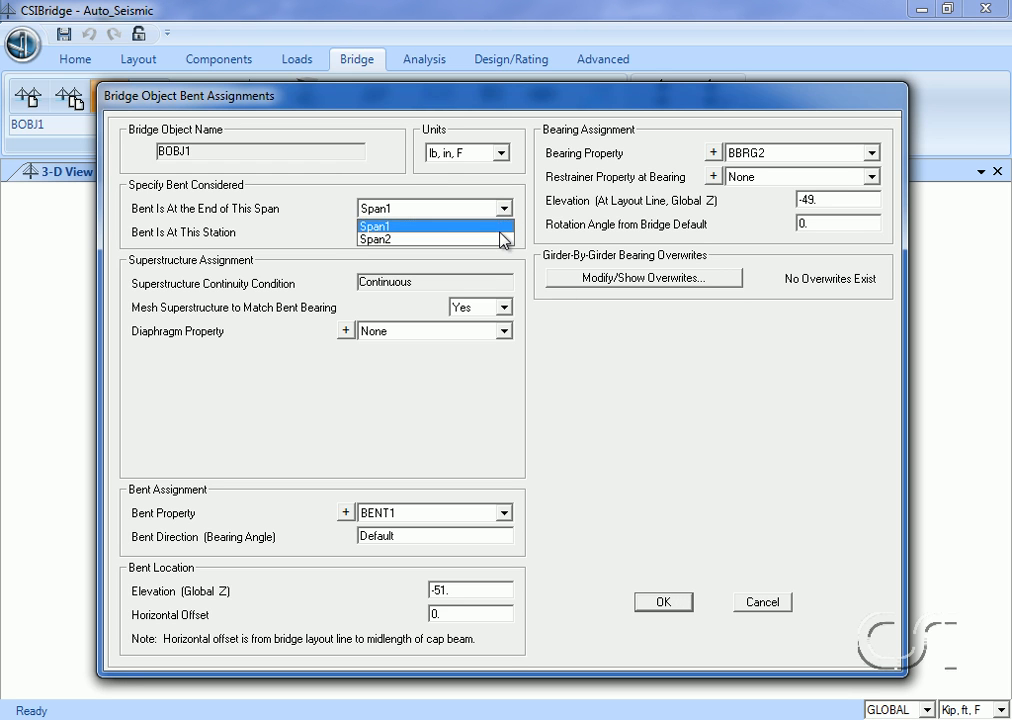
{"action": "left_click", "coordinate": [503, 239]}
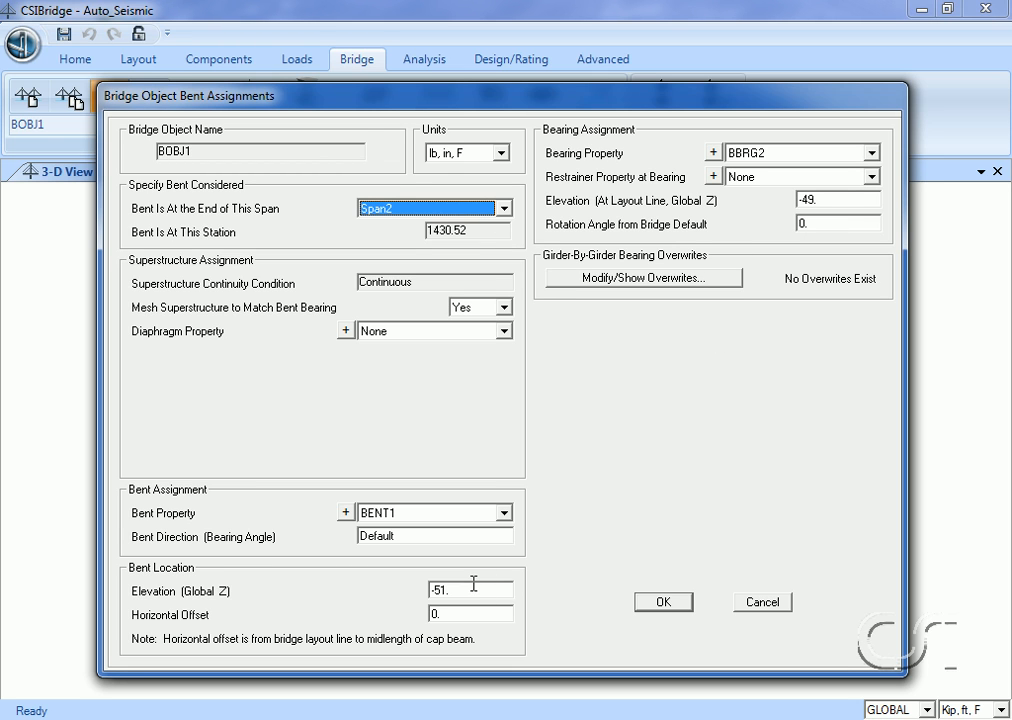
{"action": "left_click", "coordinate": [671, 606]}
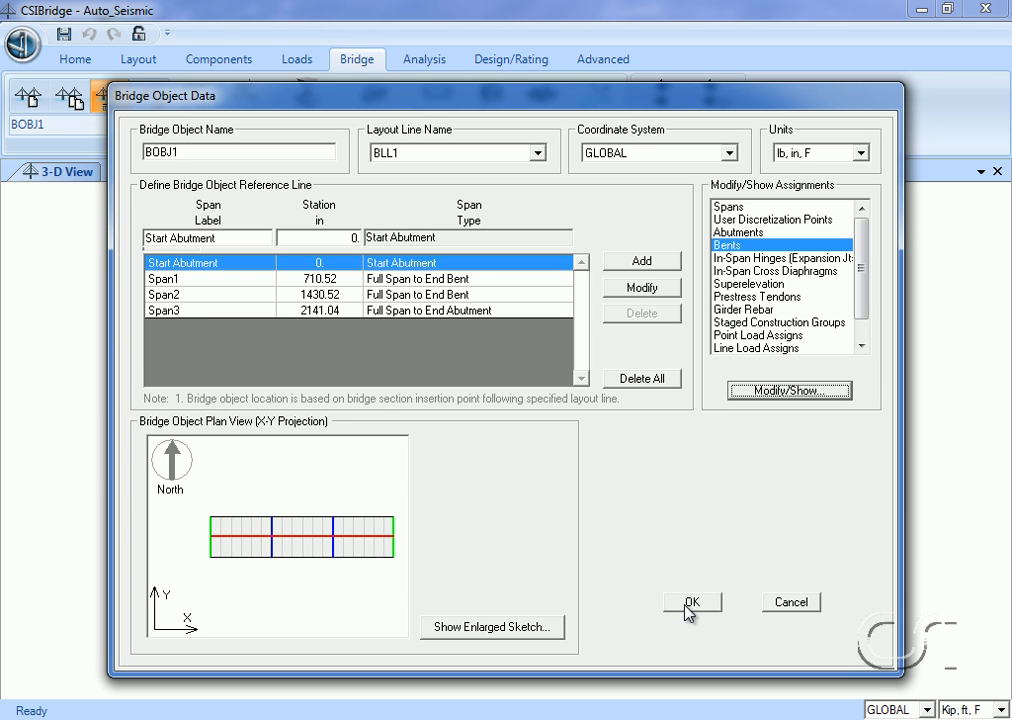
Accept the BOBJ1 bridge object definition and update its linked structural model as an area object model.
{"action": "left_click", "coordinate": [692, 606]}
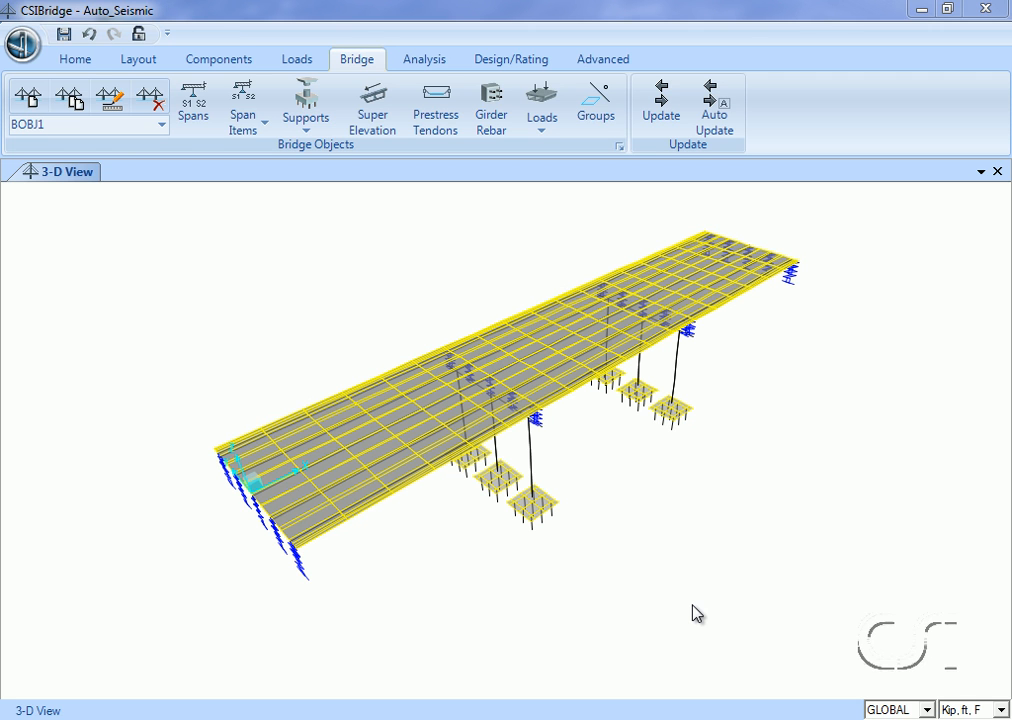
{"action": "left_click", "coordinate": [663, 113]}
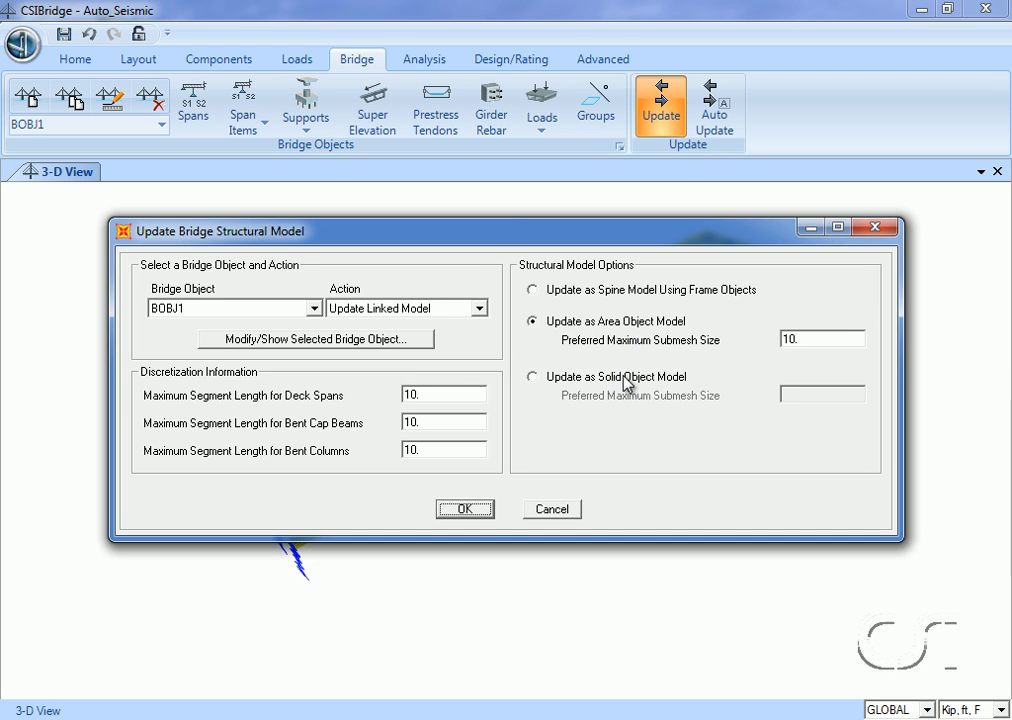
{"action": "left_click", "coordinate": [468, 510]}
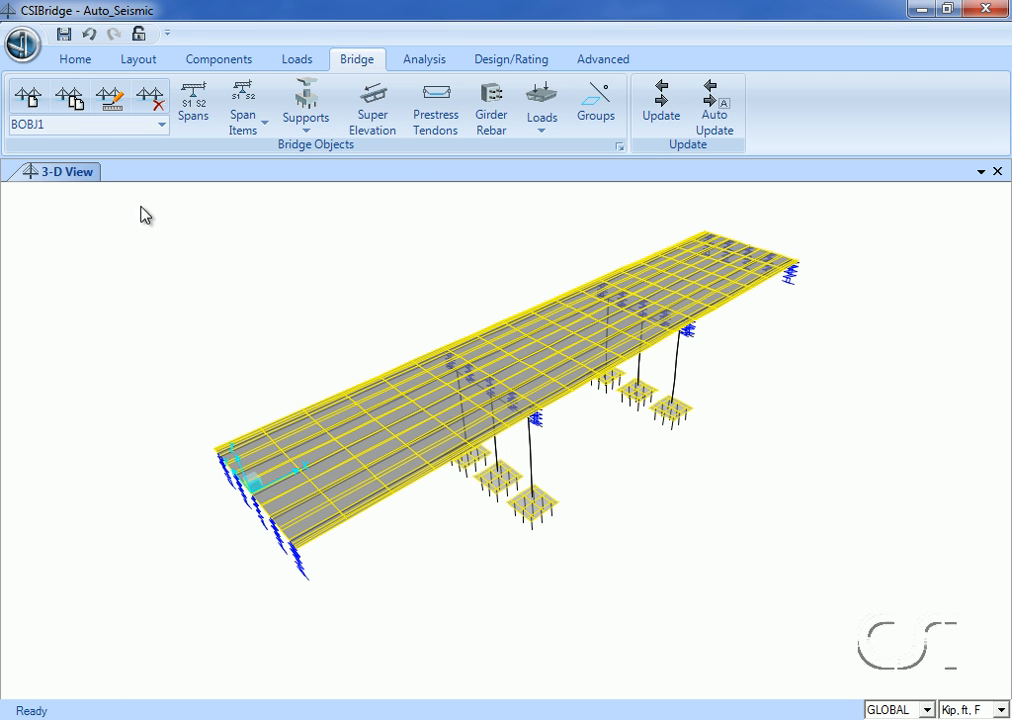
Set the 3D view to the xz direction and turn off perspective to see the bridge in elevation.
{"action": "left_click", "coordinate": [76, 60]}
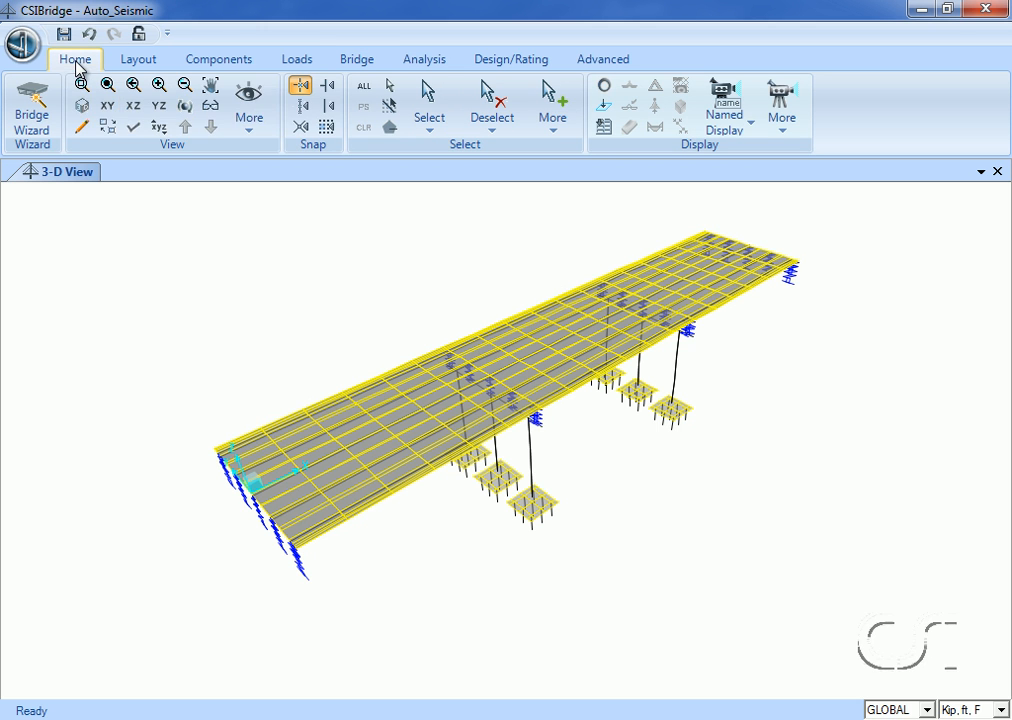
{"action": "left_click", "coordinate": [268, 126]}
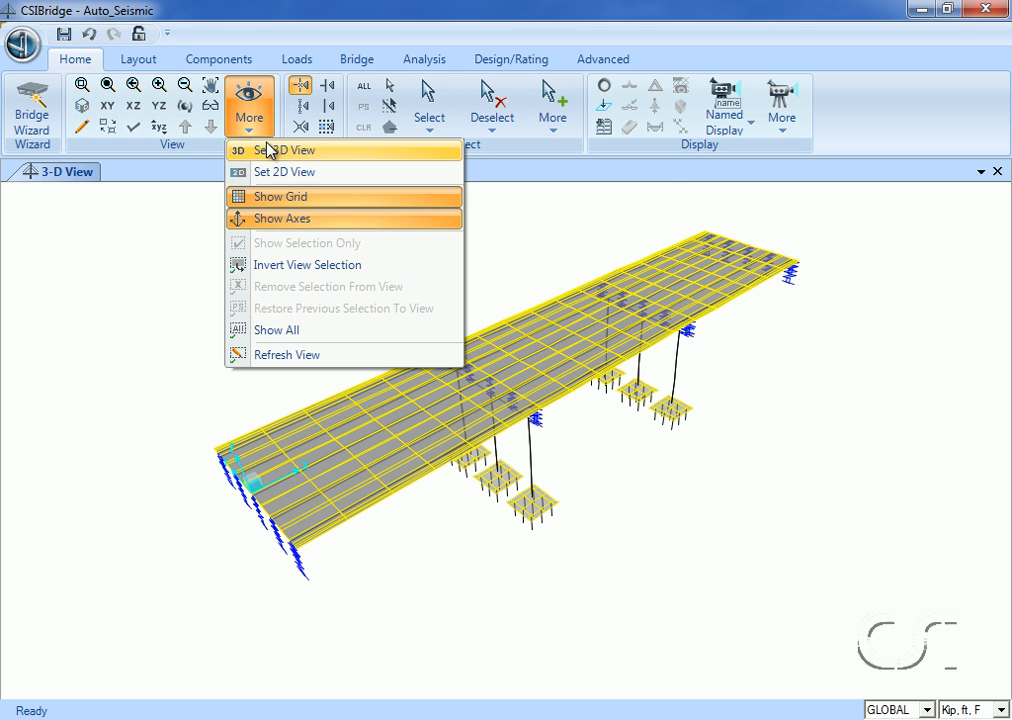
{"action": "left_click", "coordinate": [256, 150]}
{"action": "left_click", "coordinate": [575, 477]}
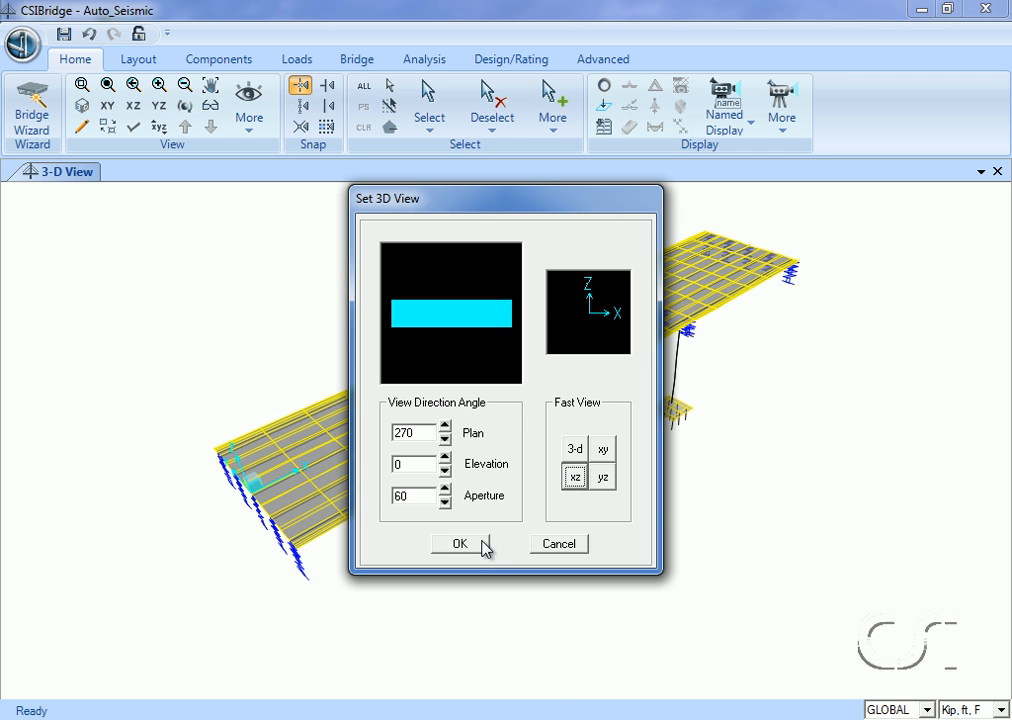
{"action": "left_click", "coordinate": [460, 544]}
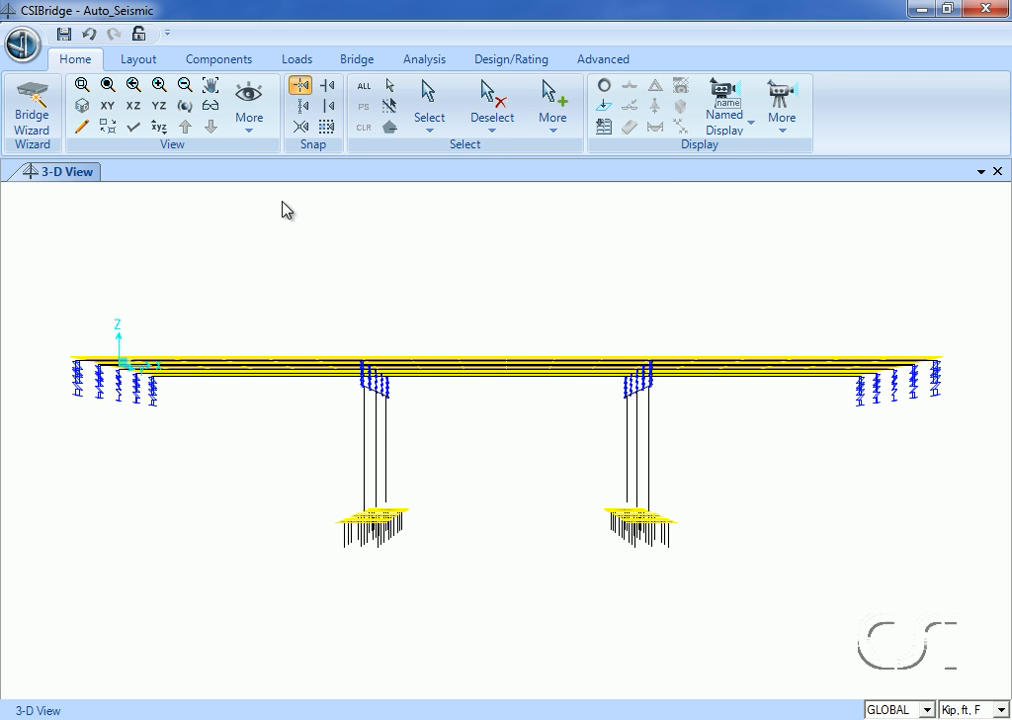
{"action": "left_click", "coordinate": [210, 107]}
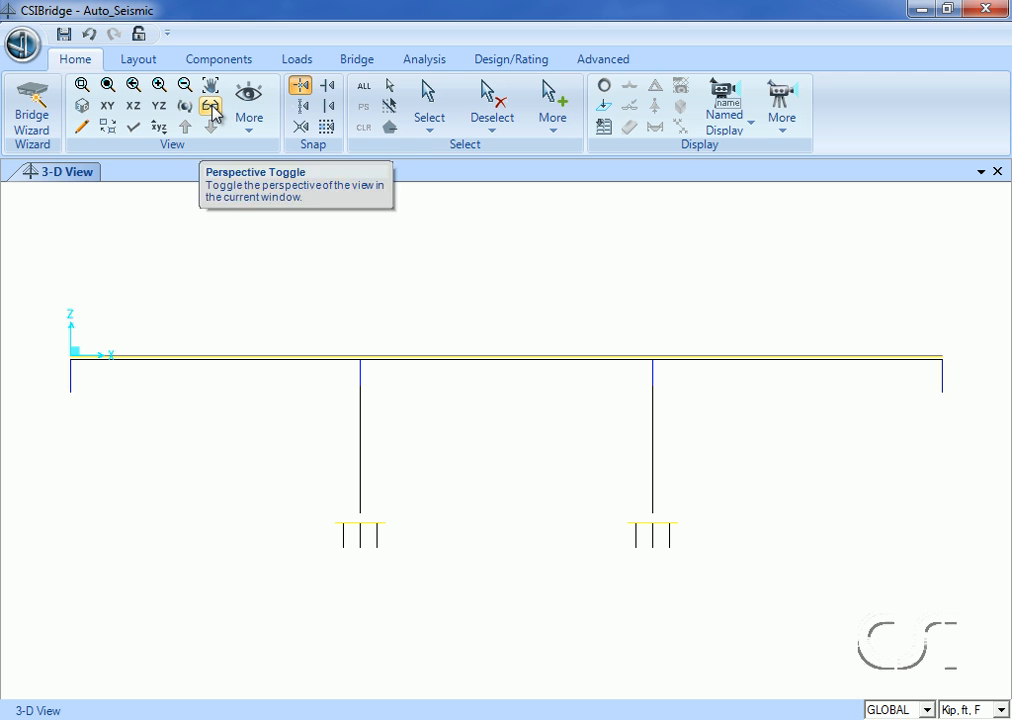
Examine the pile foundation under the first bent's columns up close with the extruded view turned on.
{"action": "left_click", "coordinate": [82, 84]}
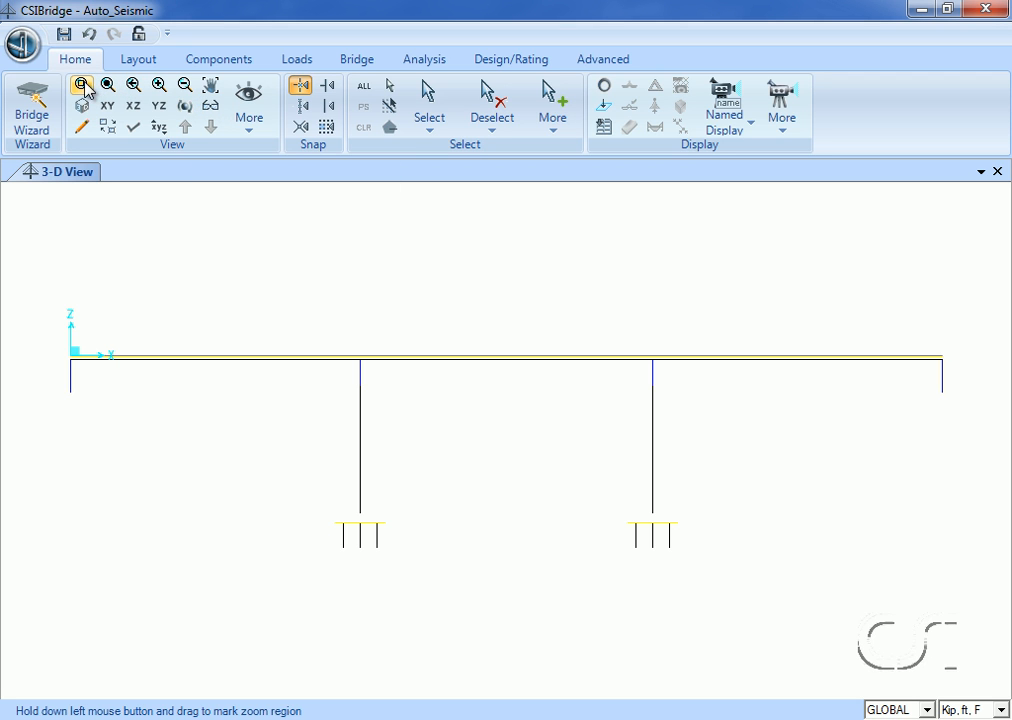
{"action": "left_click_drag", "start_coordinate": [278, 474], "coordinate": [406, 588]}
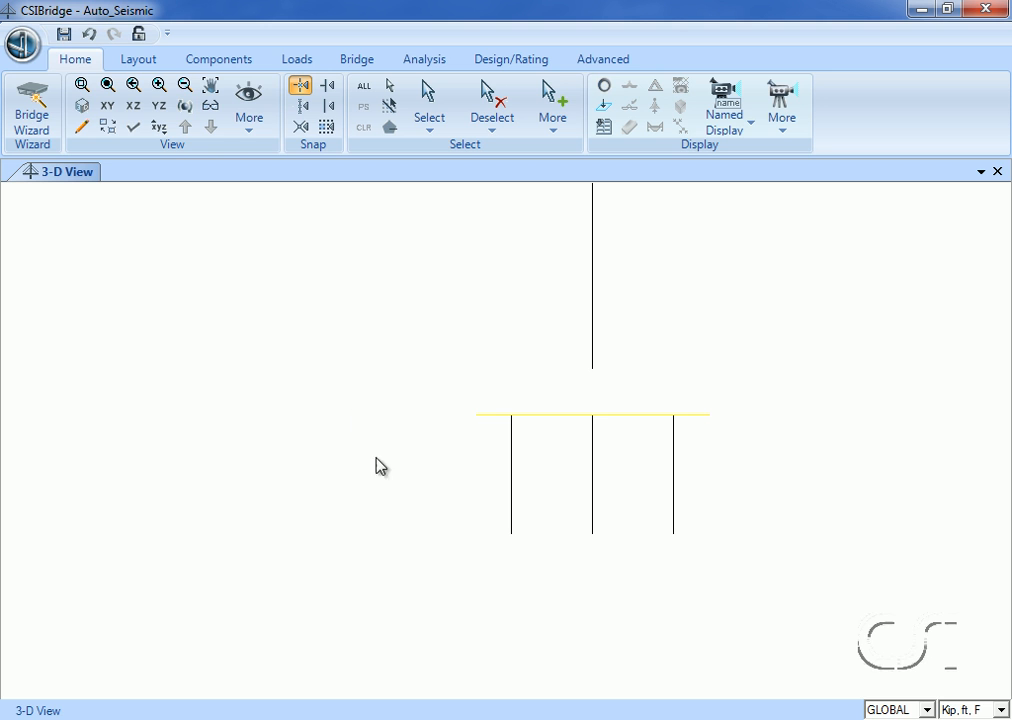
{"action": "left_click", "coordinate": [134, 127]}
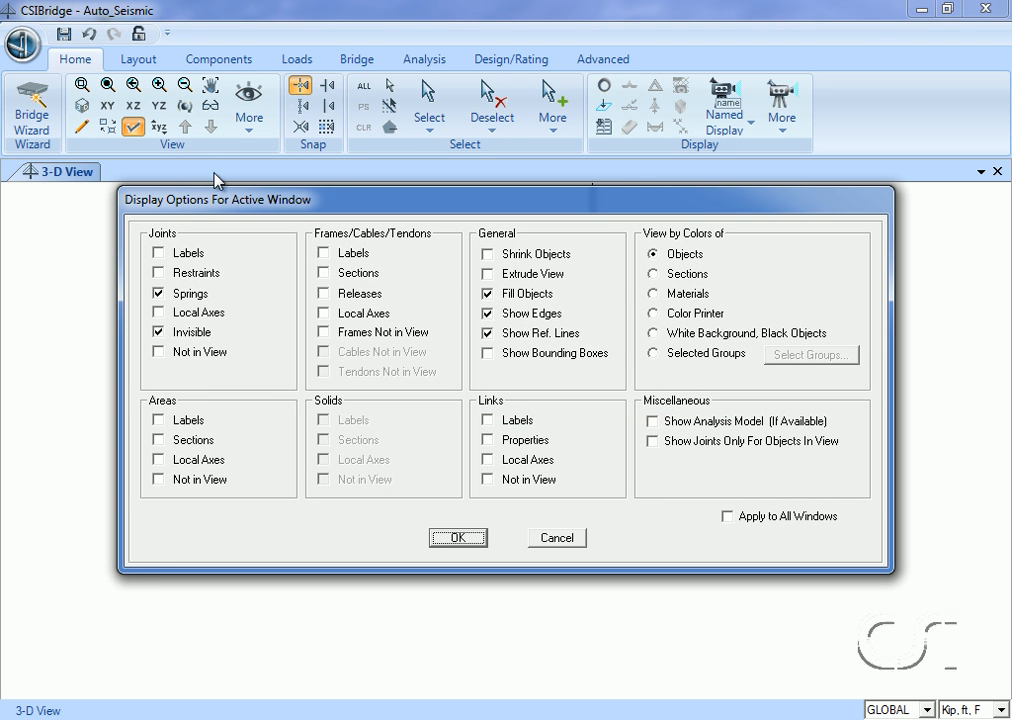
{"action": "left_click", "coordinate": [488, 275]}
{"action": "left_click", "coordinate": [468, 537]}
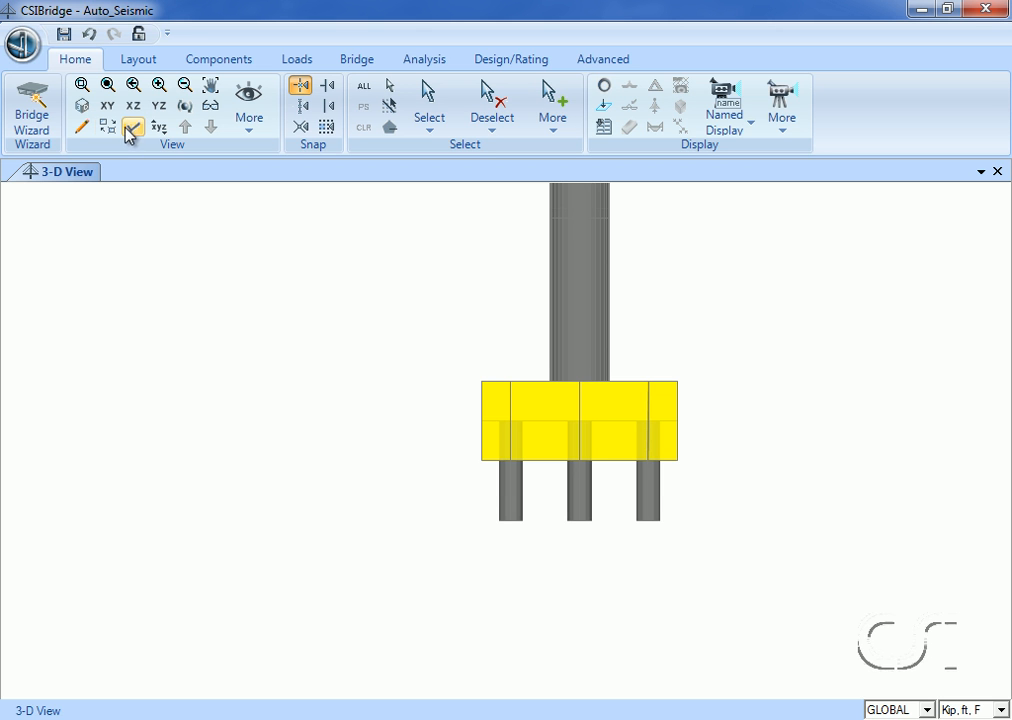
Turn off the extruded view and restore the default 3-D view of the whole bridge.
{"action": "left_click", "coordinate": [133, 126]}
{"action": "left_click", "coordinate": [489, 274]}
{"action": "left_click", "coordinate": [462, 537]}
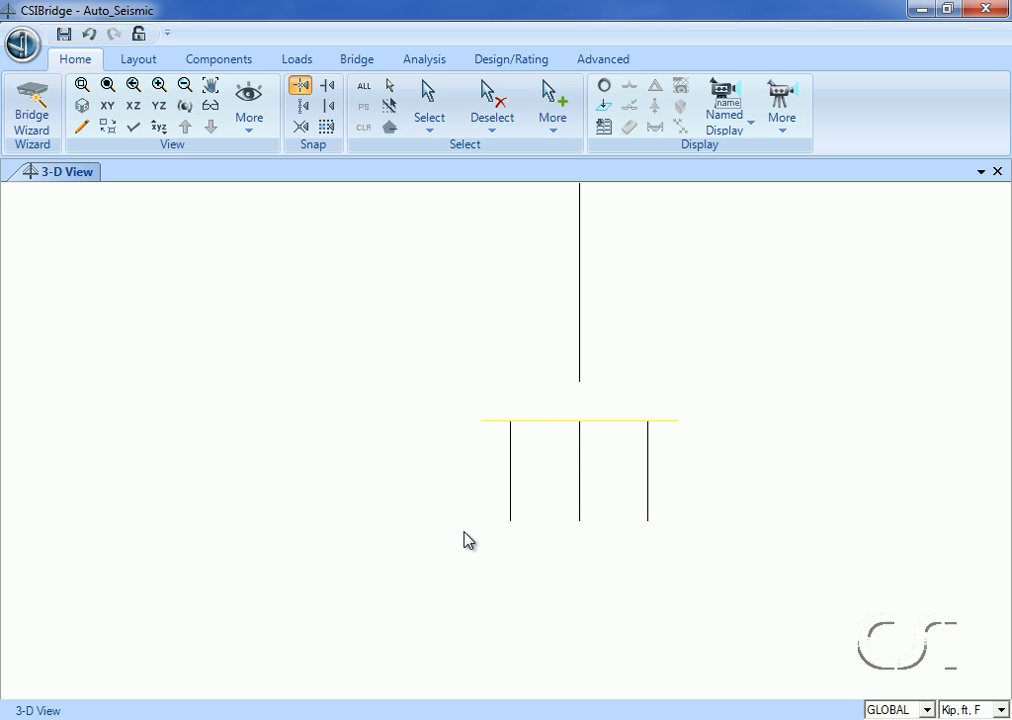
{"action": "left_click", "coordinate": [84, 107]}
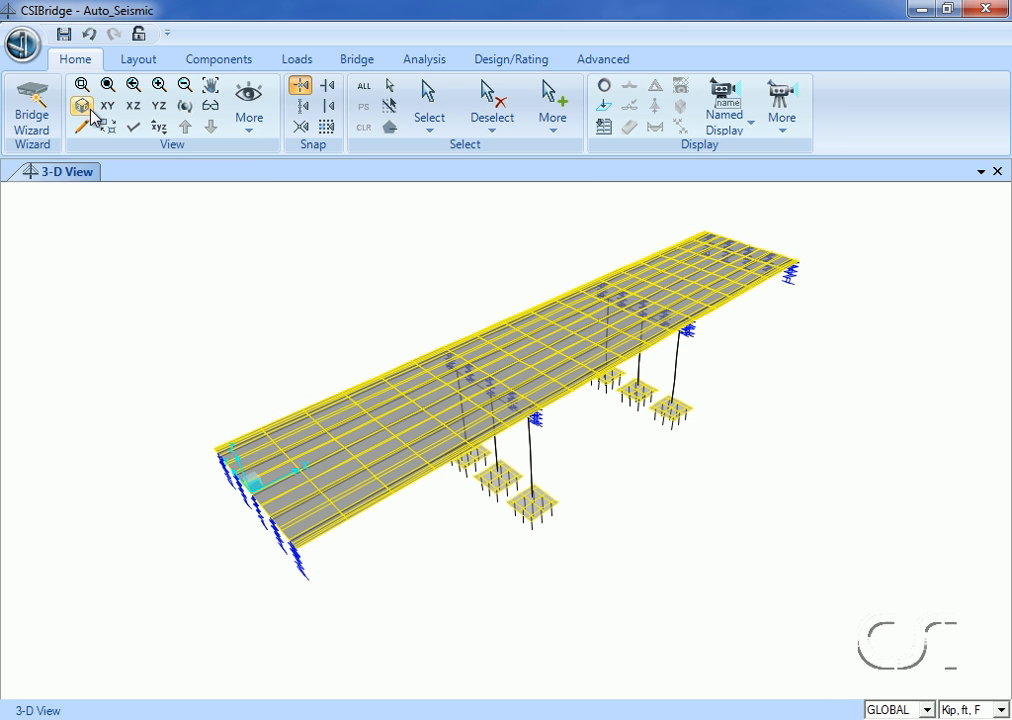
Review the DEAD and SDEAD load patterns with their types and self-weight multipliers, and accept the definitions.
{"action": "left_click", "coordinate": [296, 60]}
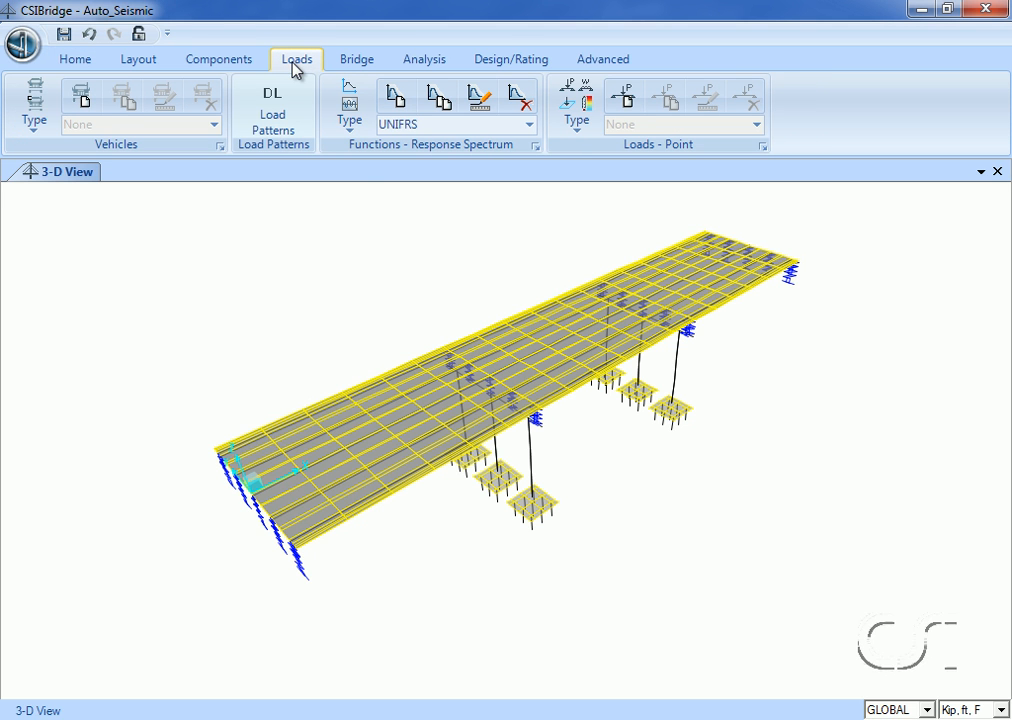
{"action": "left_click", "coordinate": [278, 118]}
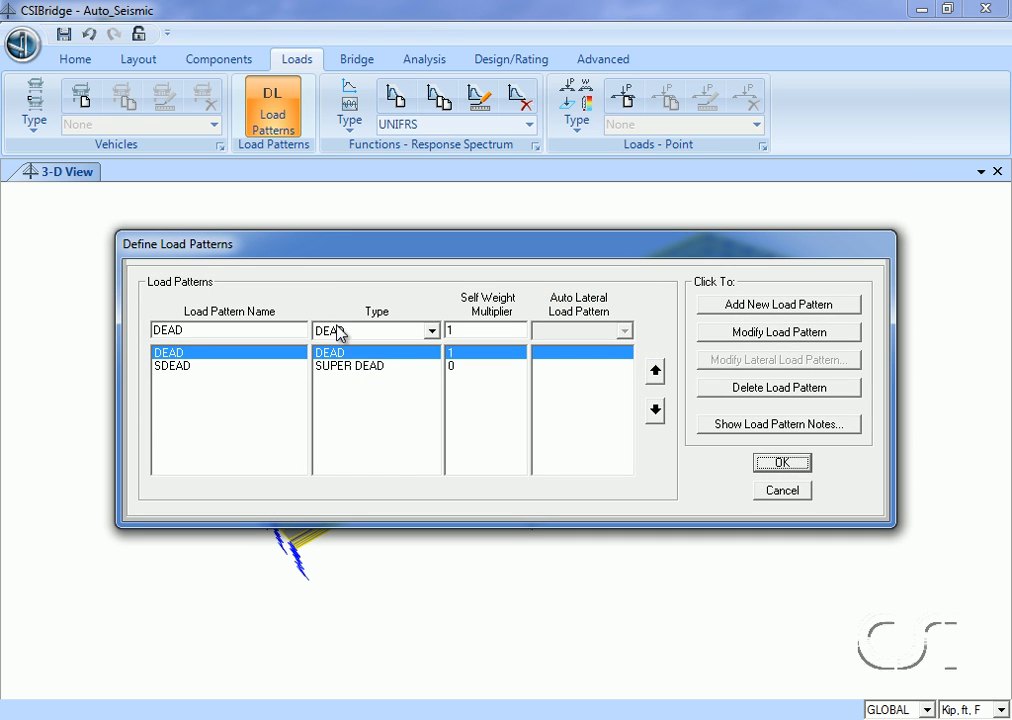
{"action": "left_click", "coordinate": [344, 373]}
{"action": "left_click", "coordinate": [347, 378]}
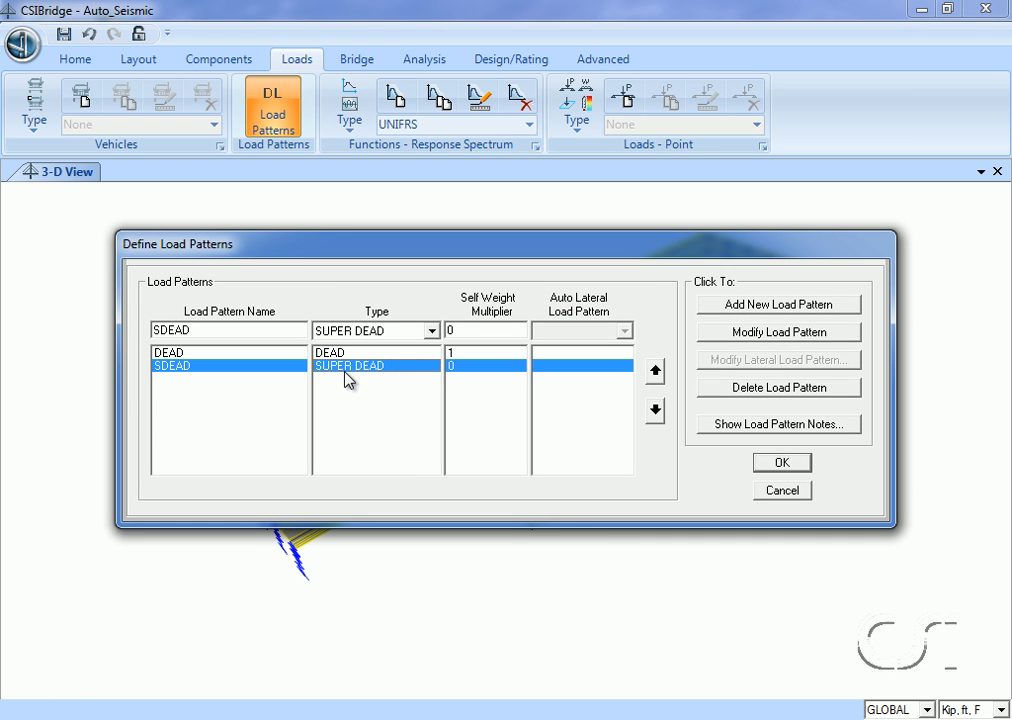
{"action": "left_click", "coordinate": [781, 470]}
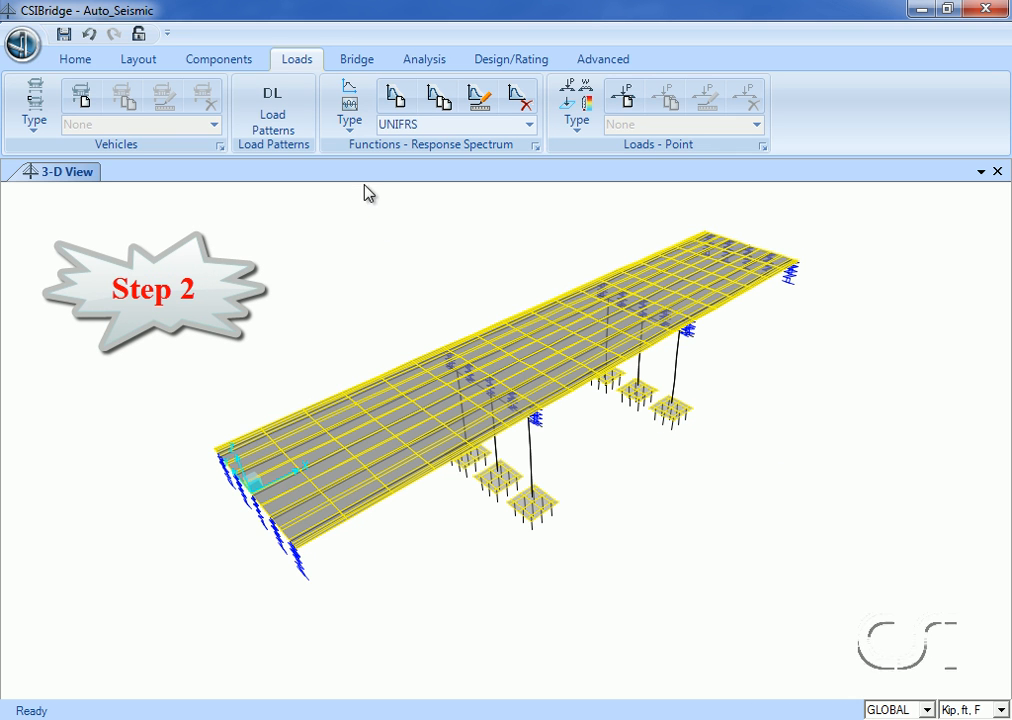
Add a new response spectrum function of type NCHRP20-07.
{"action": "left_click", "coordinate": [356, 120]}
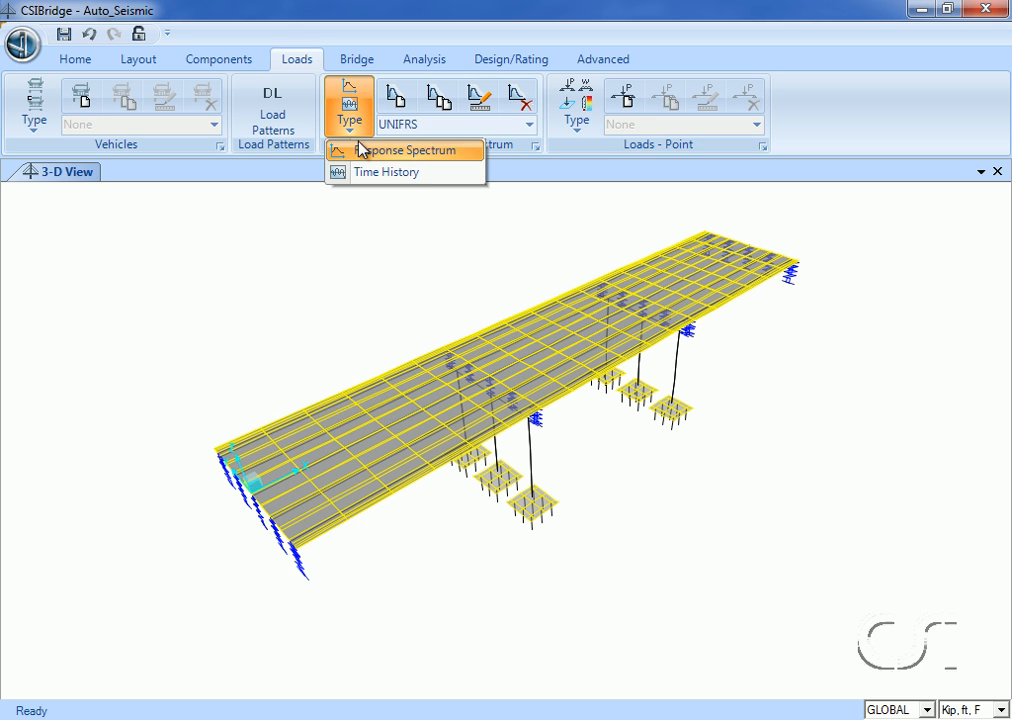
{"action": "left_click", "coordinate": [362, 152]}
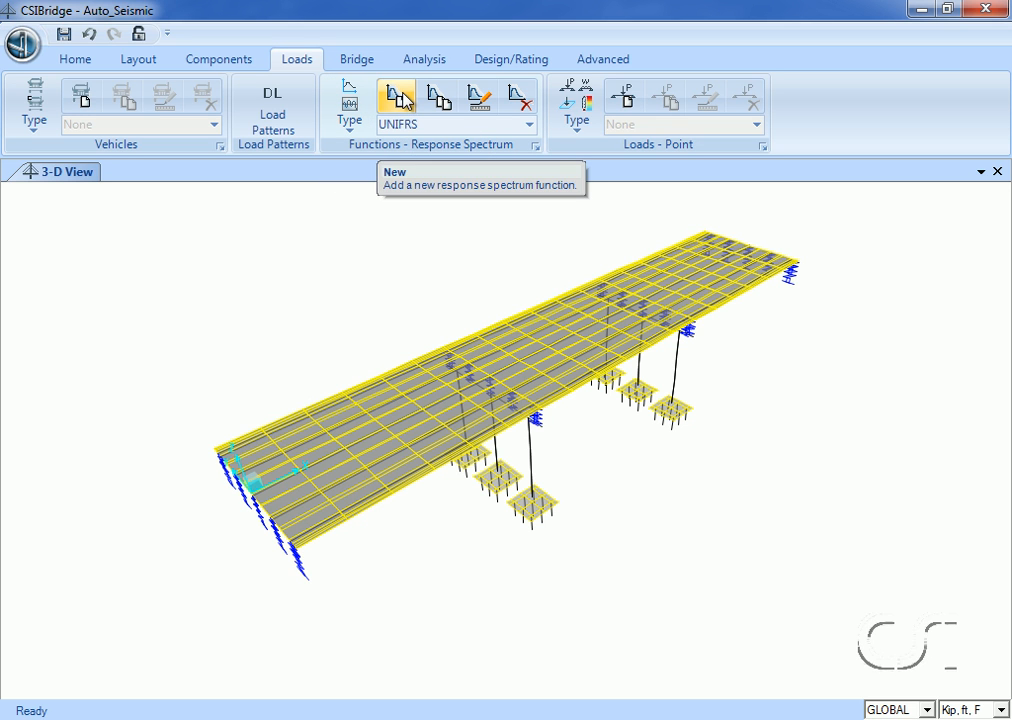
{"action": "left_click", "coordinate": [404, 99]}
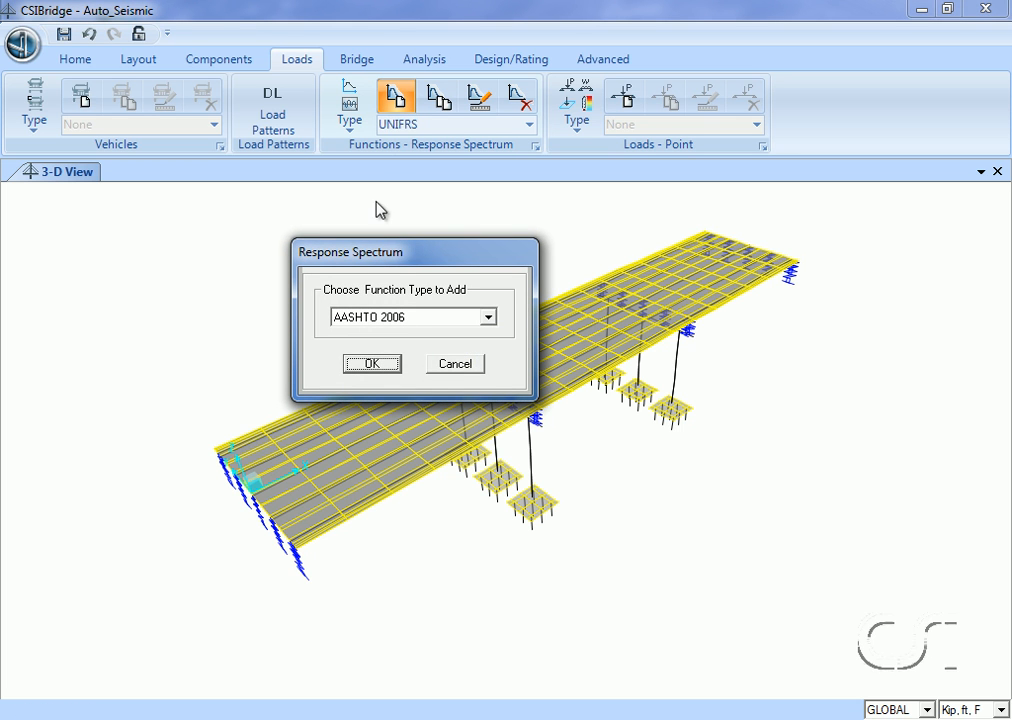
{"action": "left_click", "coordinate": [489, 318]}
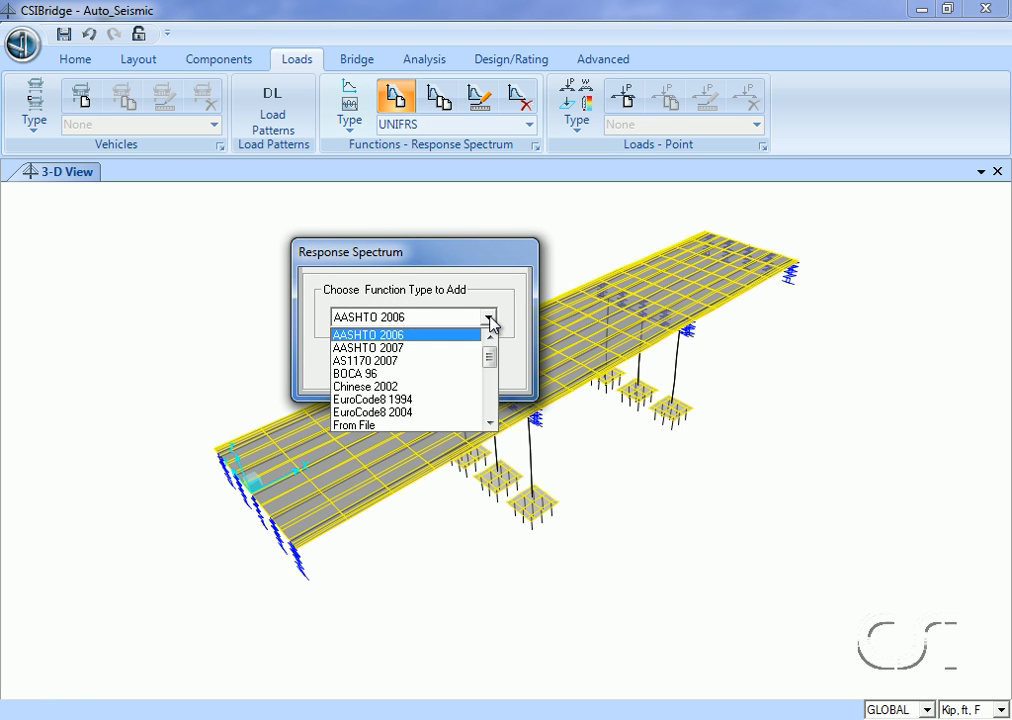
{"action": "left_click_drag", "start_coordinate": [490, 366], "coordinate": [491, 410]}
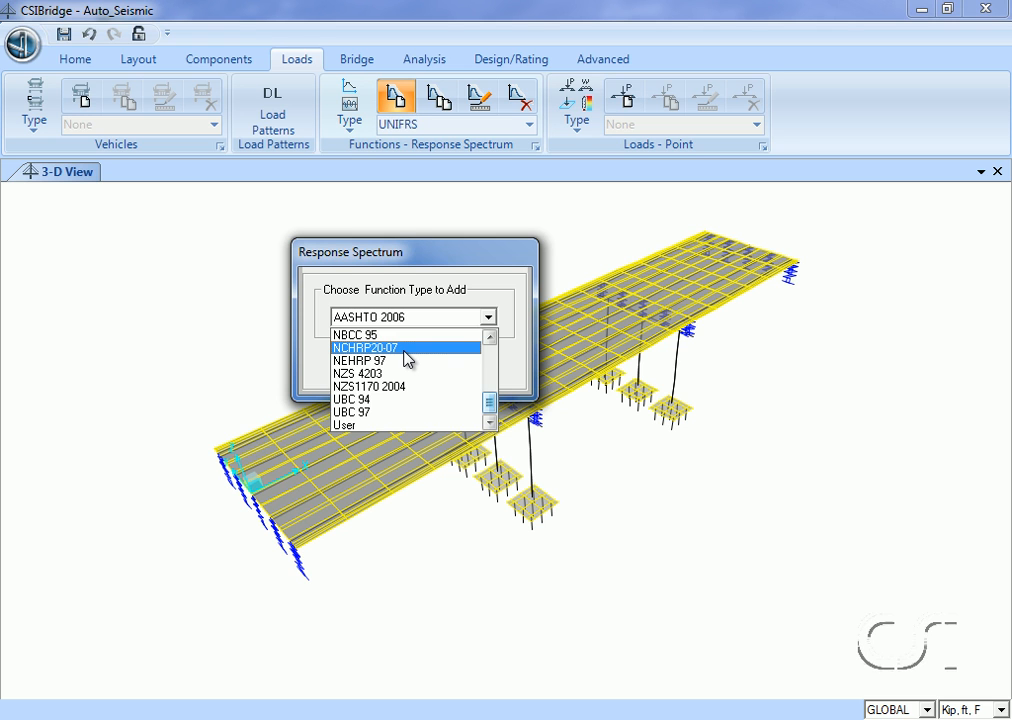
{"action": "left_click", "coordinate": [407, 348]}
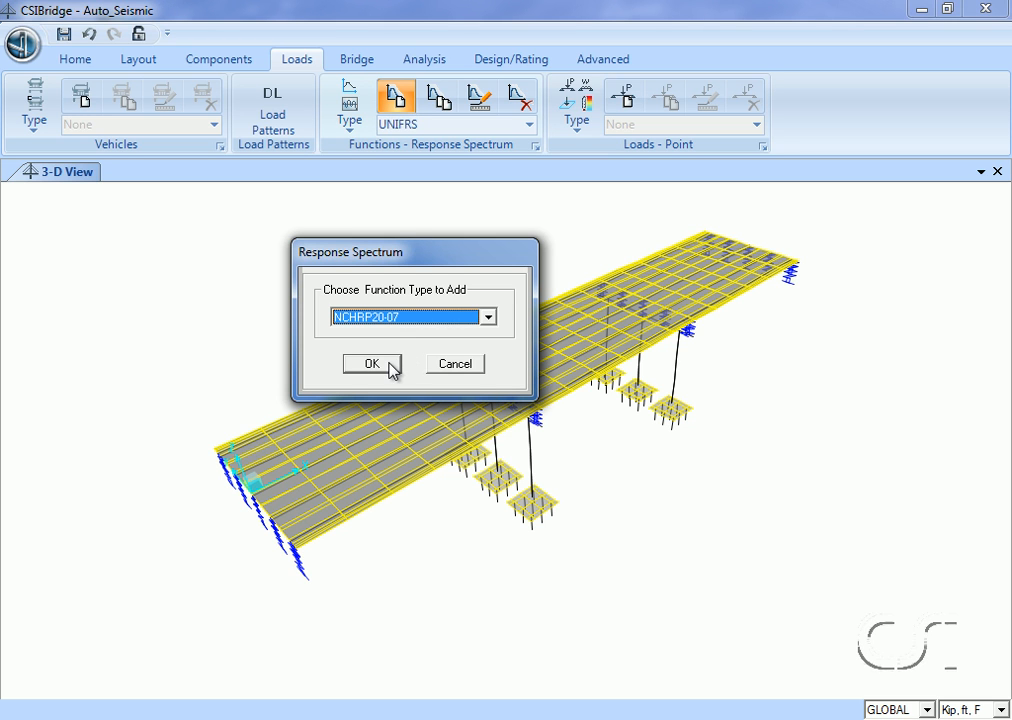
{"action": "left_click", "coordinate": [372, 364]}
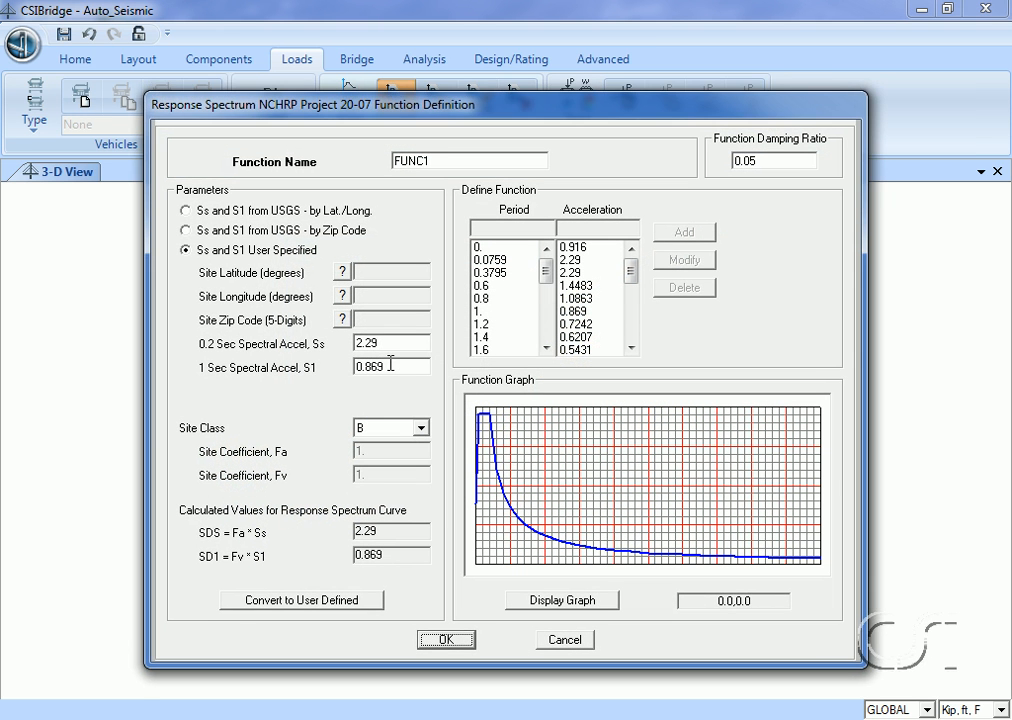
Name the new response spectrum function EQ.
{"action": "left_click", "coordinate": [429, 161]}
{"action": "left_click", "coordinate": [428, 161]}
{"action": "left_click_drag", "start_coordinate": [428, 161], "coordinate": [355, 175]}
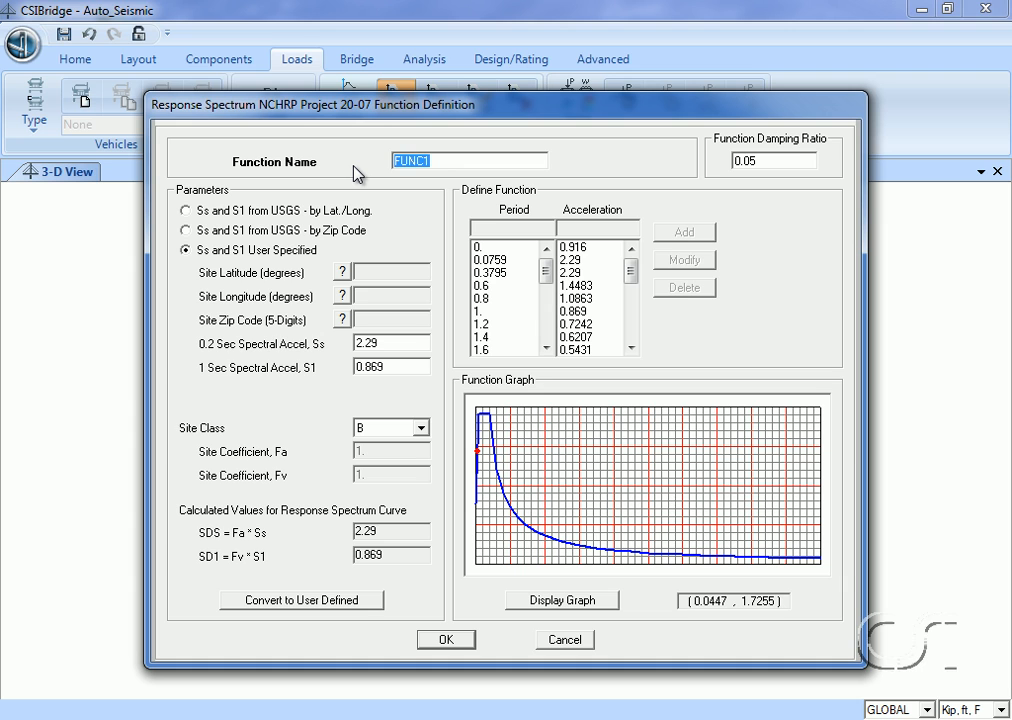
{"action": "type", "text": "EQ"}
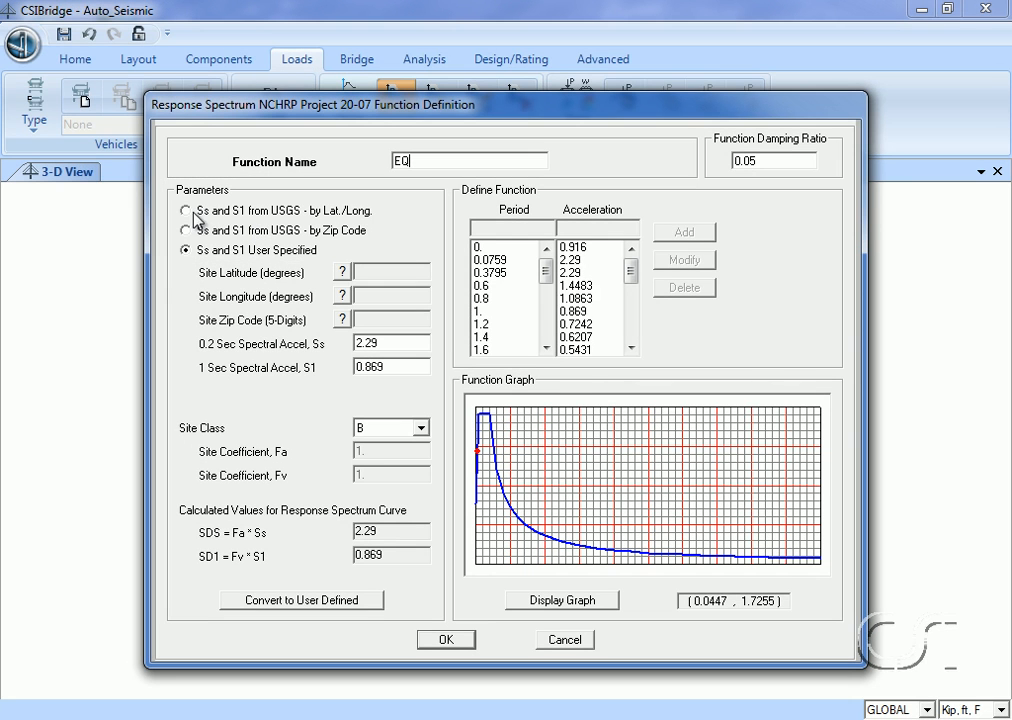
Base the EQ function's Ss and S1 on USGS latitude and longitude, with site latitude 36 and longitude -89.817.
{"action": "left_click", "coordinate": [187, 212]}
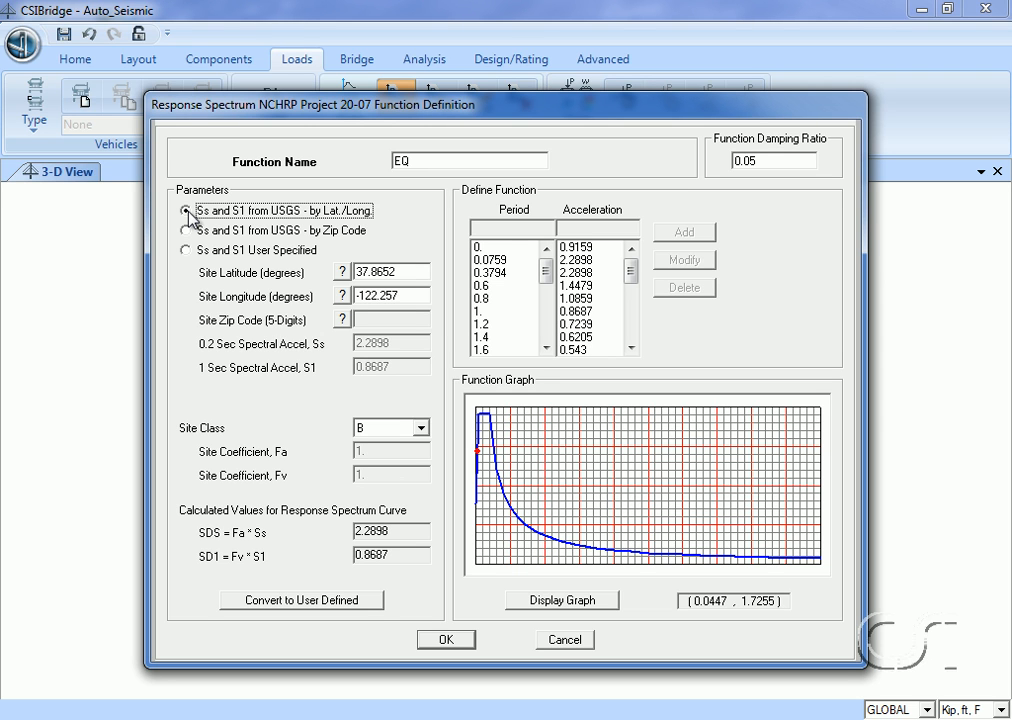
{"action": "double_click", "coordinate": [400, 271]}
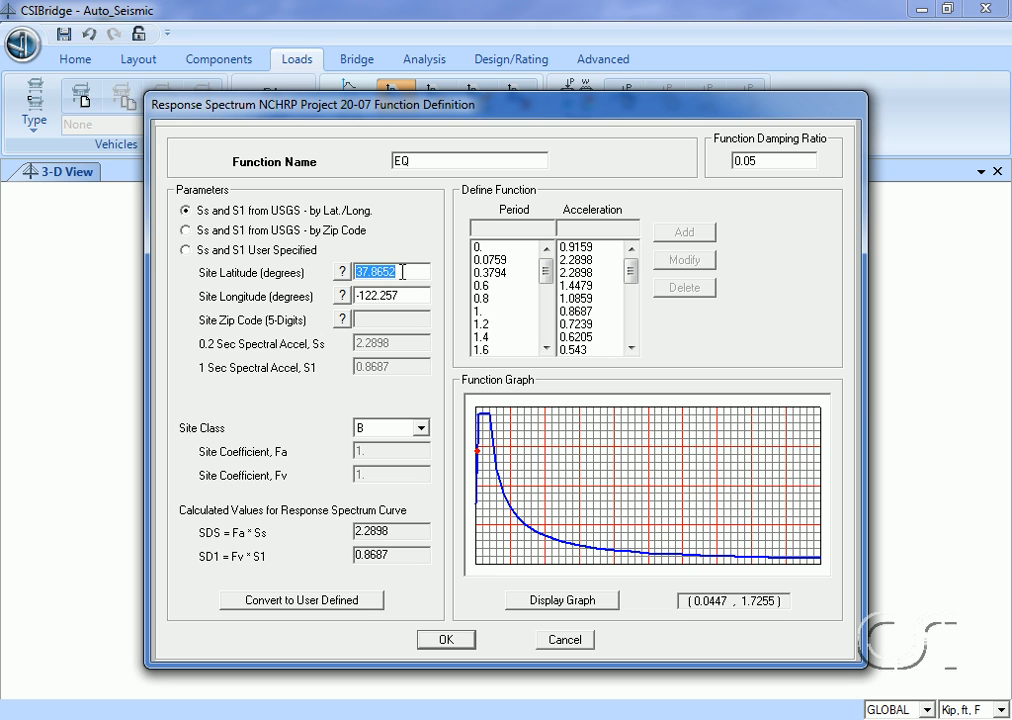
{"action": "type", "text": "36"}
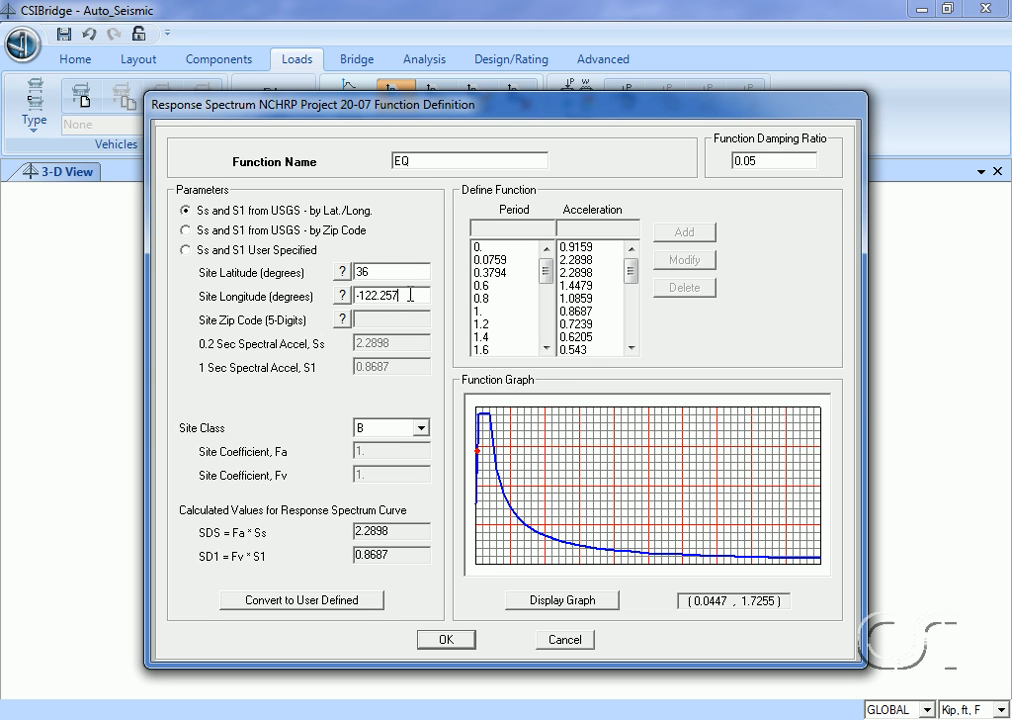
{"action": "double_click", "coordinate": [410, 295]}
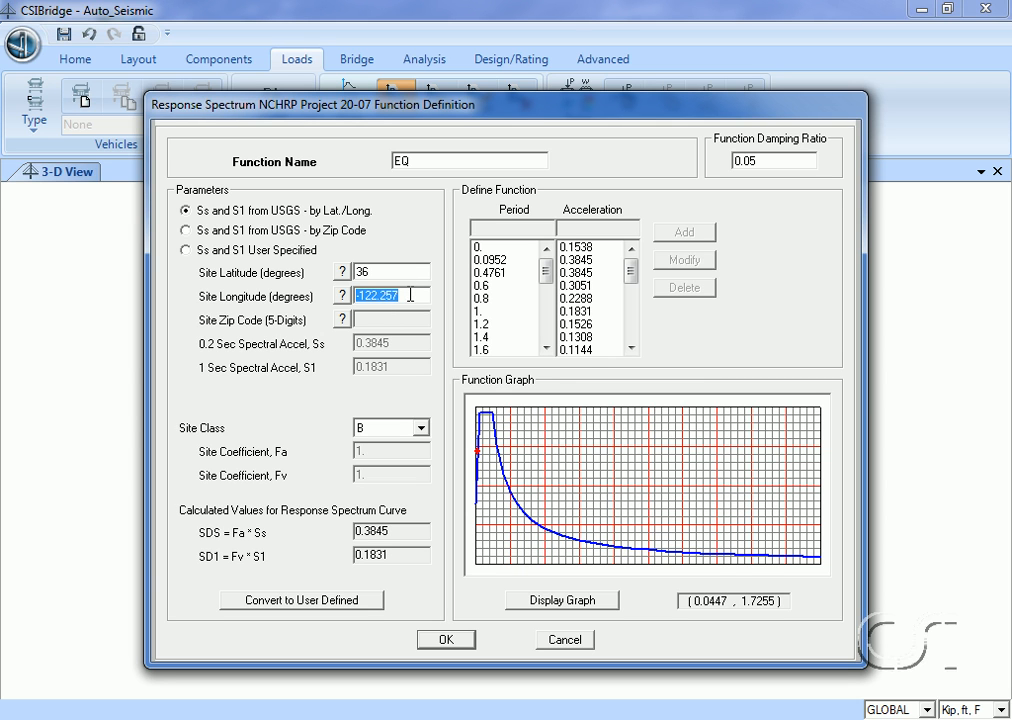
{"action": "type", "text": "-89.817"}
Set the EQ function's site class to D and accept the response spectrum definition.
{"action": "left_click", "coordinate": [420, 427]}
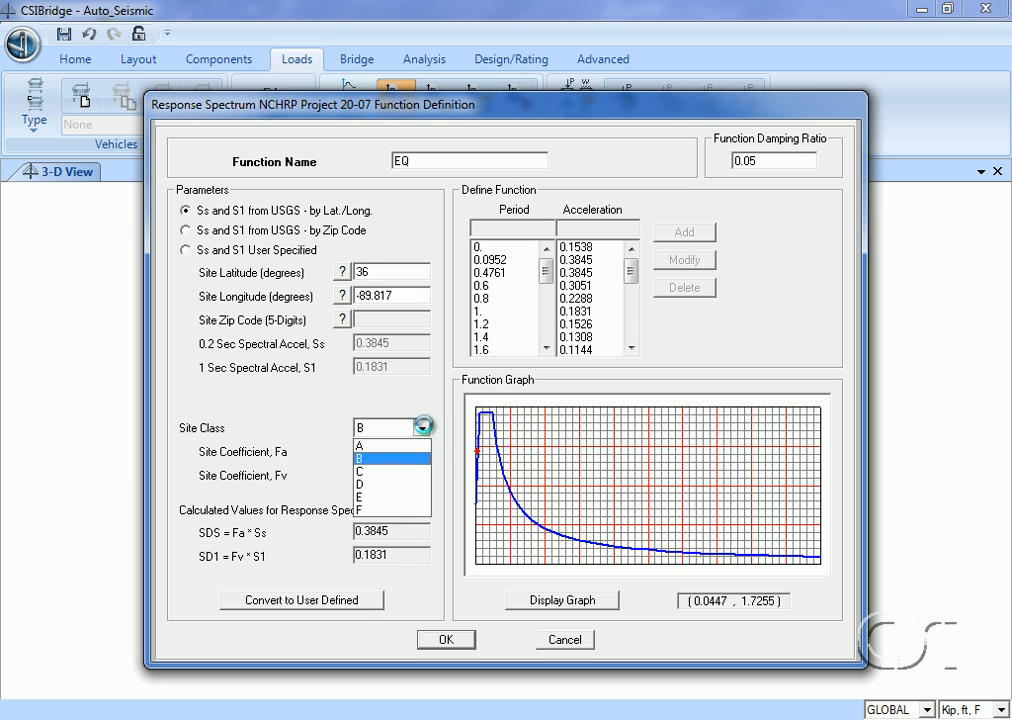
{"action": "left_click", "coordinate": [378, 486]}
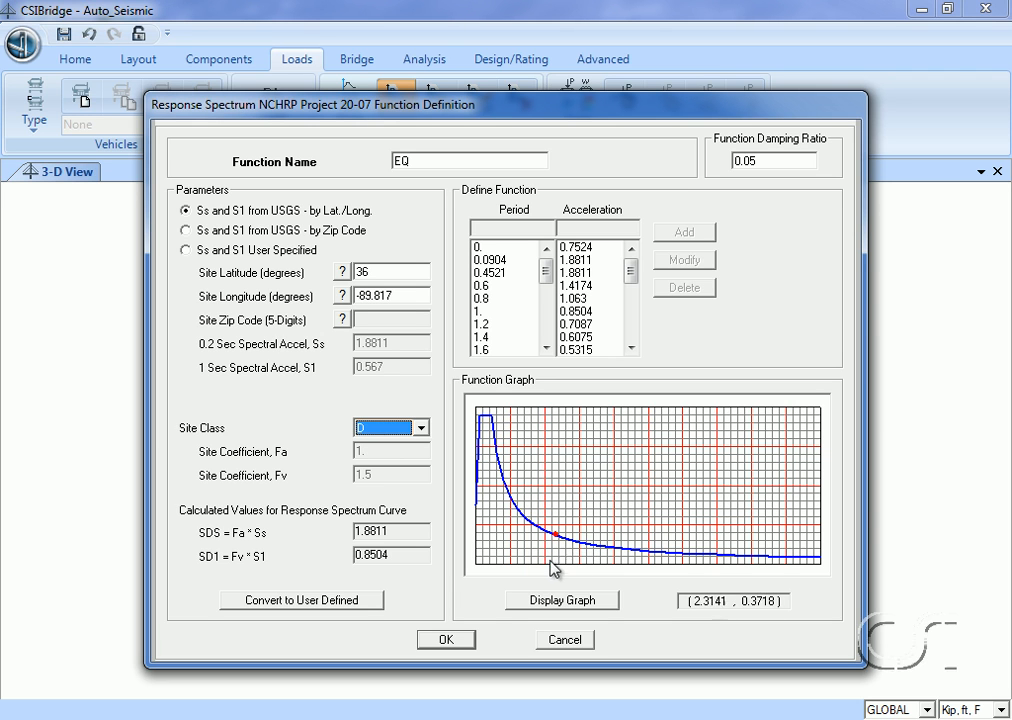
{"action": "left_click", "coordinate": [447, 640]}
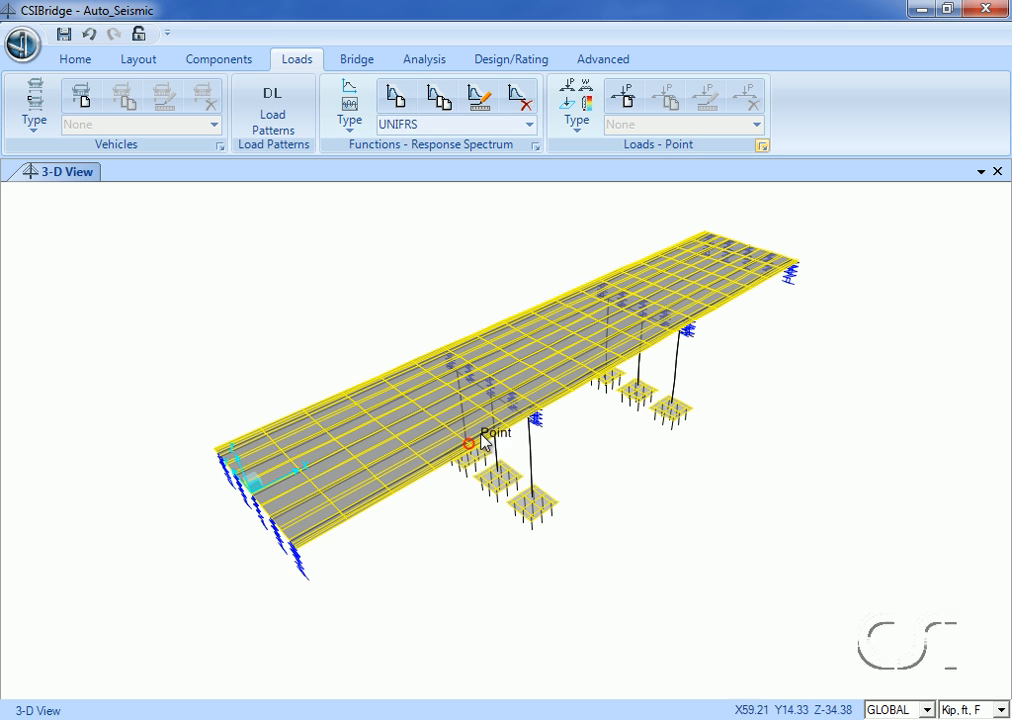
Add a new substructure seismic design request for bridge object BOBJ1.
{"action": "left_click", "coordinate": [508, 62]}
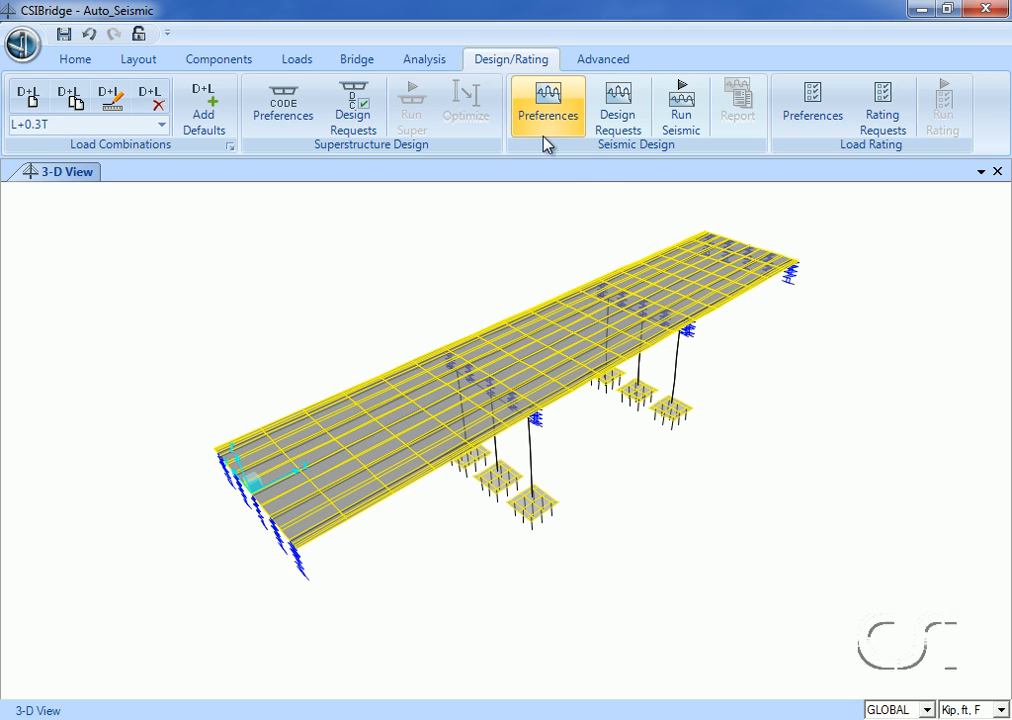
{"action": "left_click", "coordinate": [620, 108]}
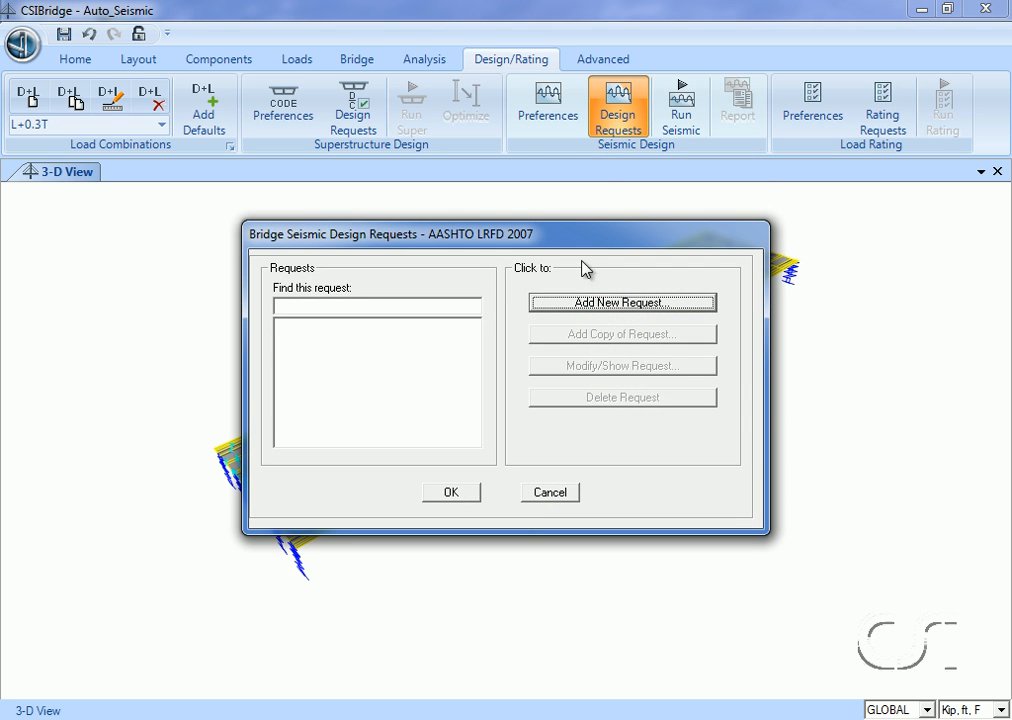
{"action": "left_click", "coordinate": [585, 305]}
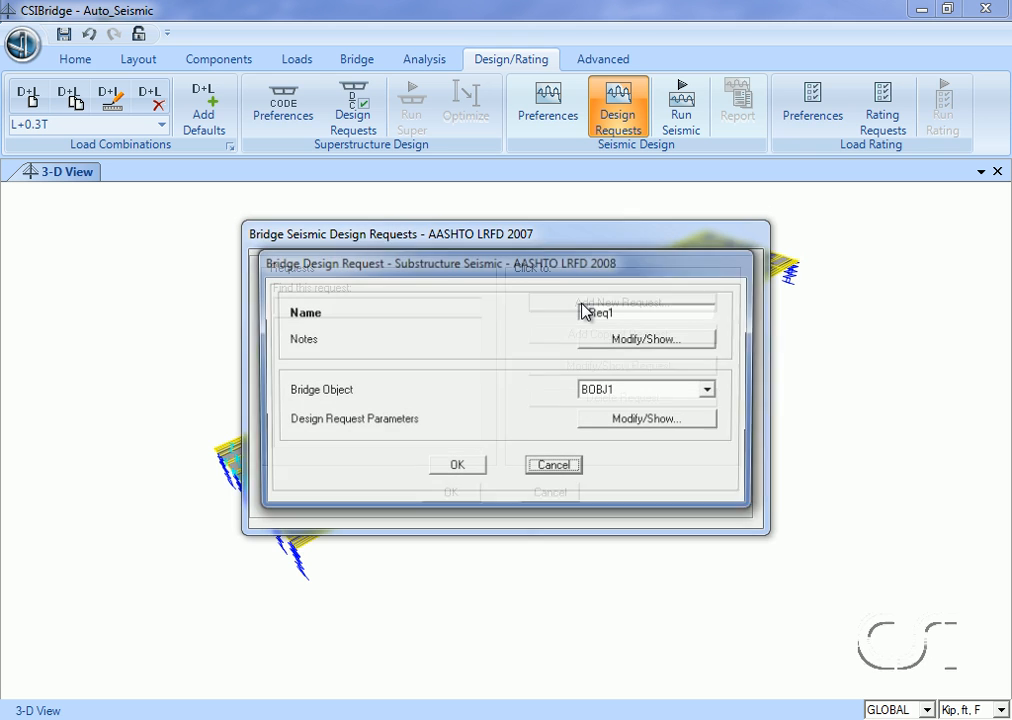
{"action": "left_click", "coordinate": [583, 312]}
{"action": "type", "text": "DR"}
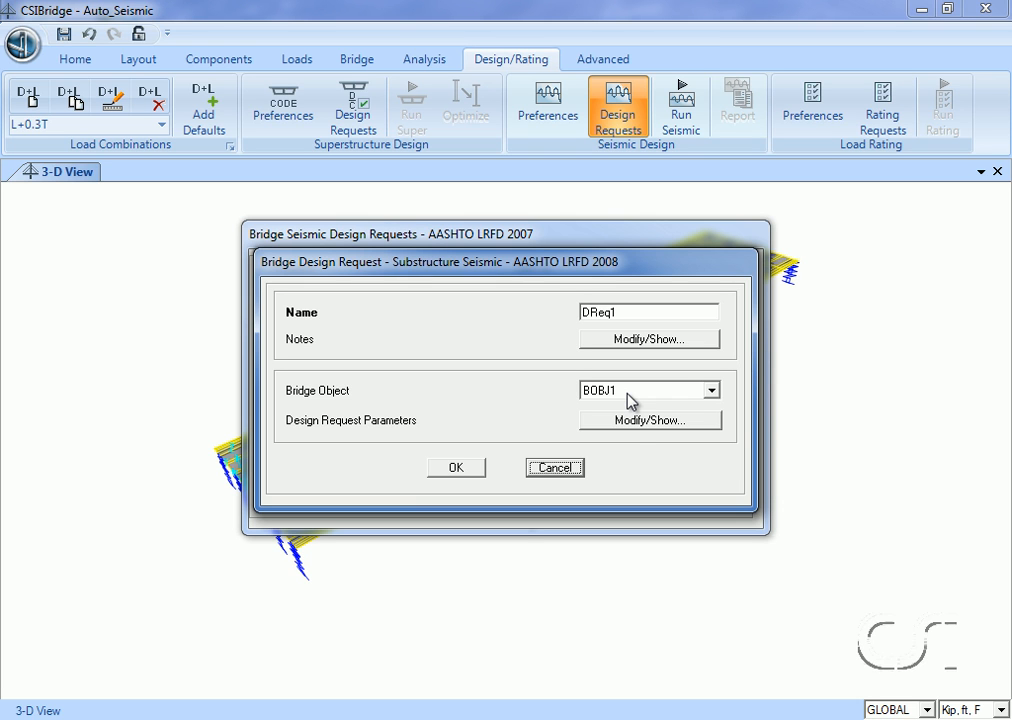
Set the foundation group to FTN in the seismic design request parameters and accept the request.
{"action": "left_click", "coordinate": [628, 420]}
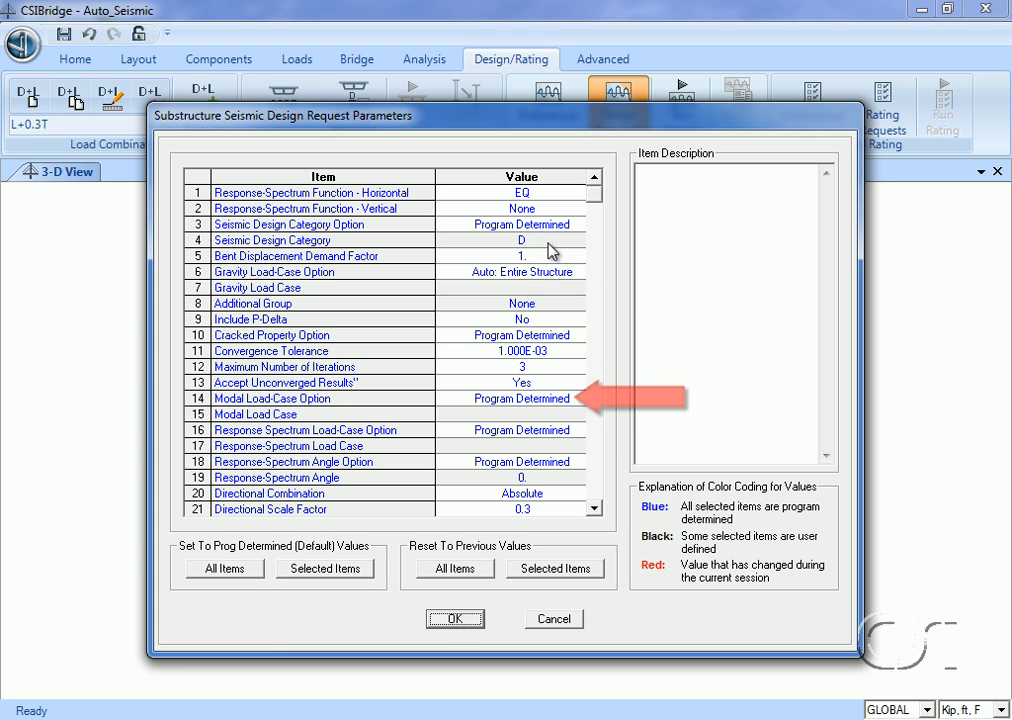
{"action": "left_click", "coordinate": [595, 509]}
{"action": "left_click", "coordinate": [595, 509]}
{"action": "left_click", "coordinate": [595, 509]}
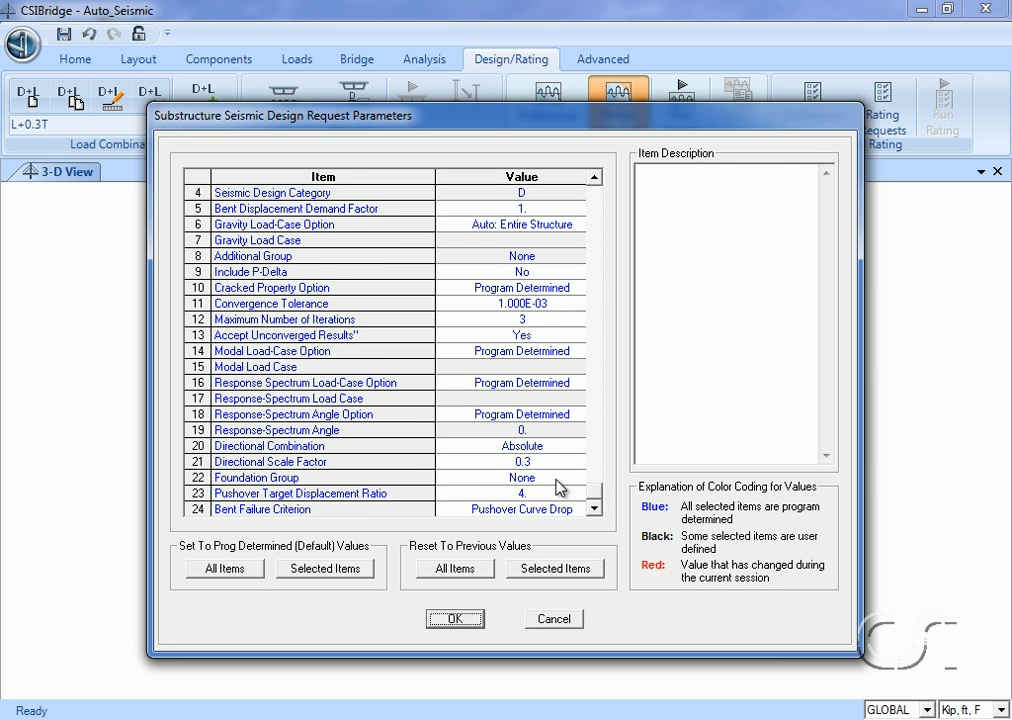
{"action": "left_click", "coordinate": [557, 482]}
{"action": "left_click", "coordinate": [596, 481]}
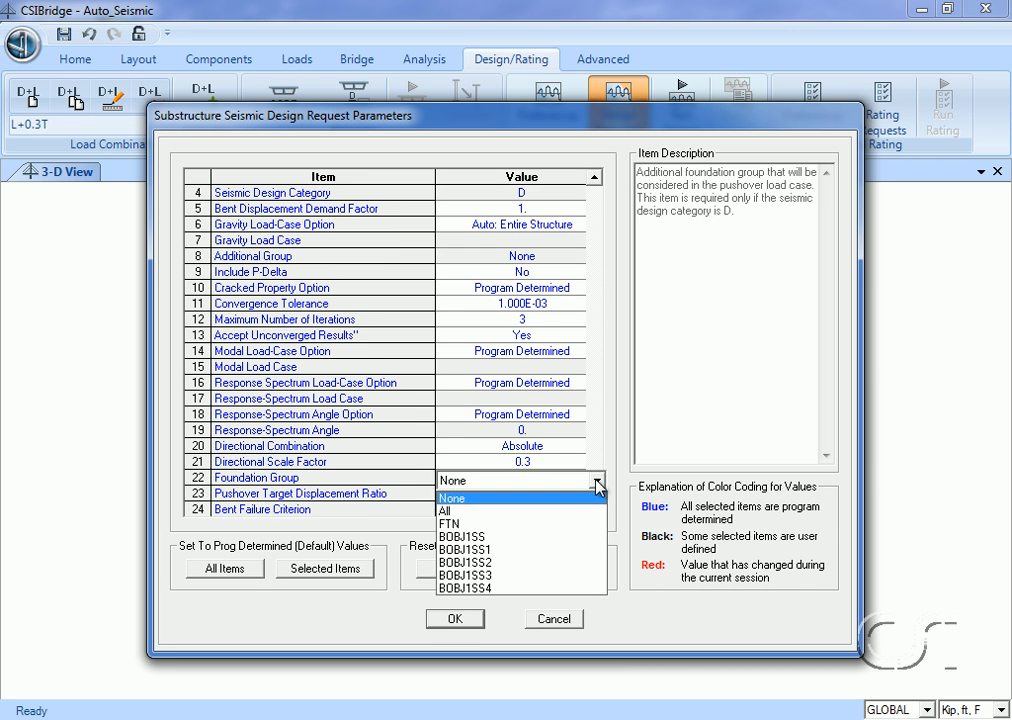
{"action": "left_click", "coordinate": [470, 524]}
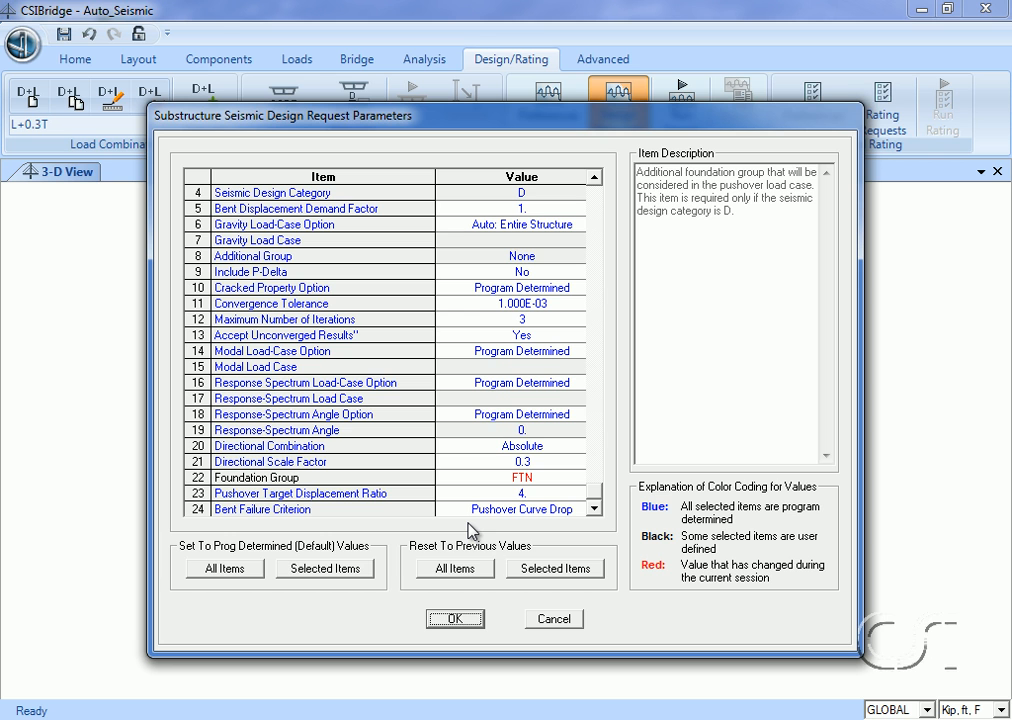
{"action": "left_click", "coordinate": [458, 622]}
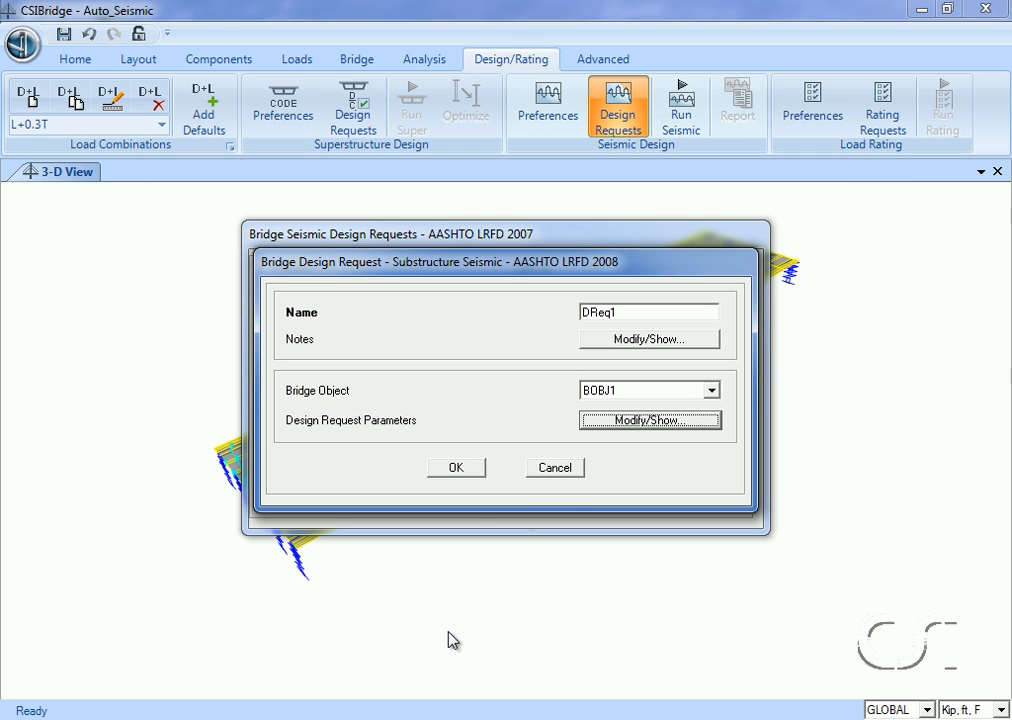
{"action": "left_click", "coordinate": [461, 470]}
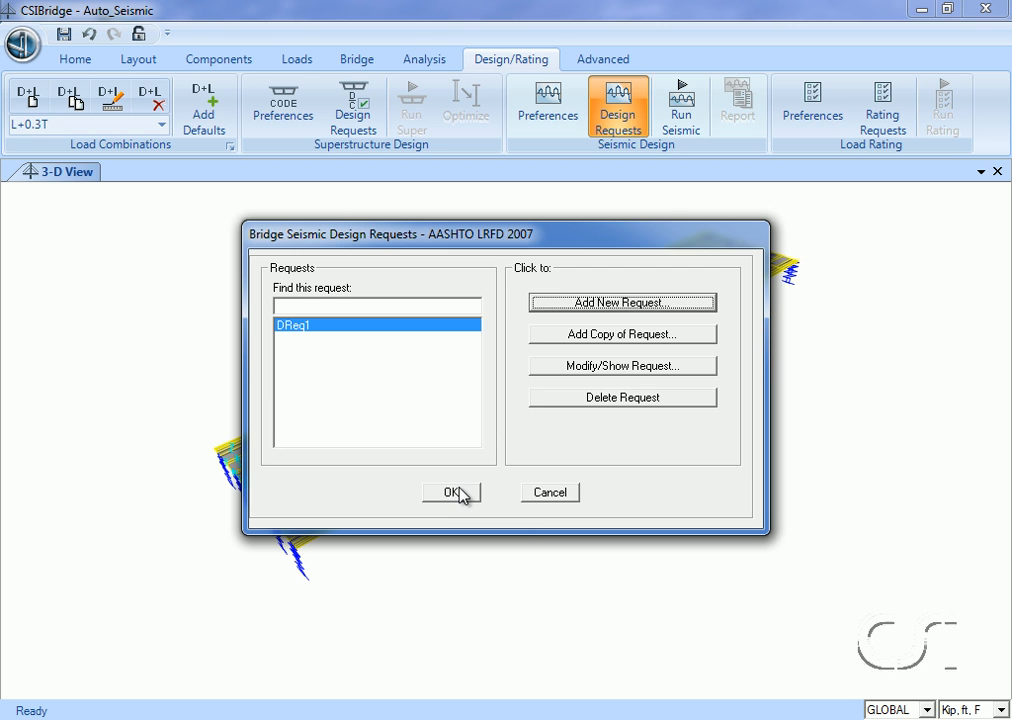
{"action": "left_click", "coordinate": [455, 494]}
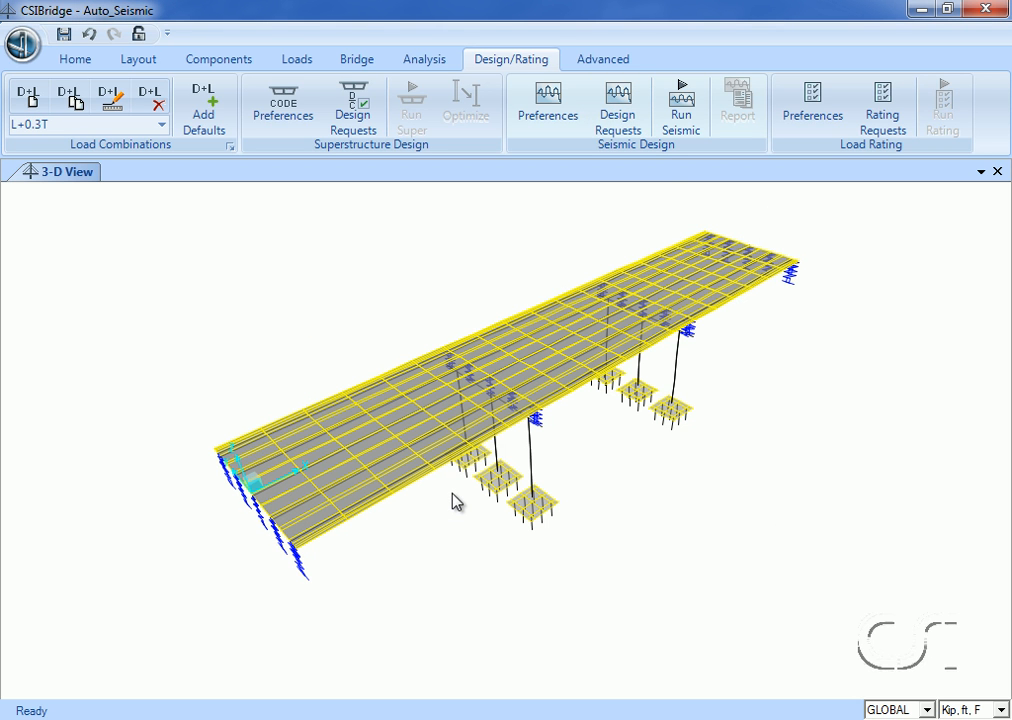
Check which load cases are defined in the model before the seismic design run.
{"action": "left_click", "coordinate": [440, 66]}
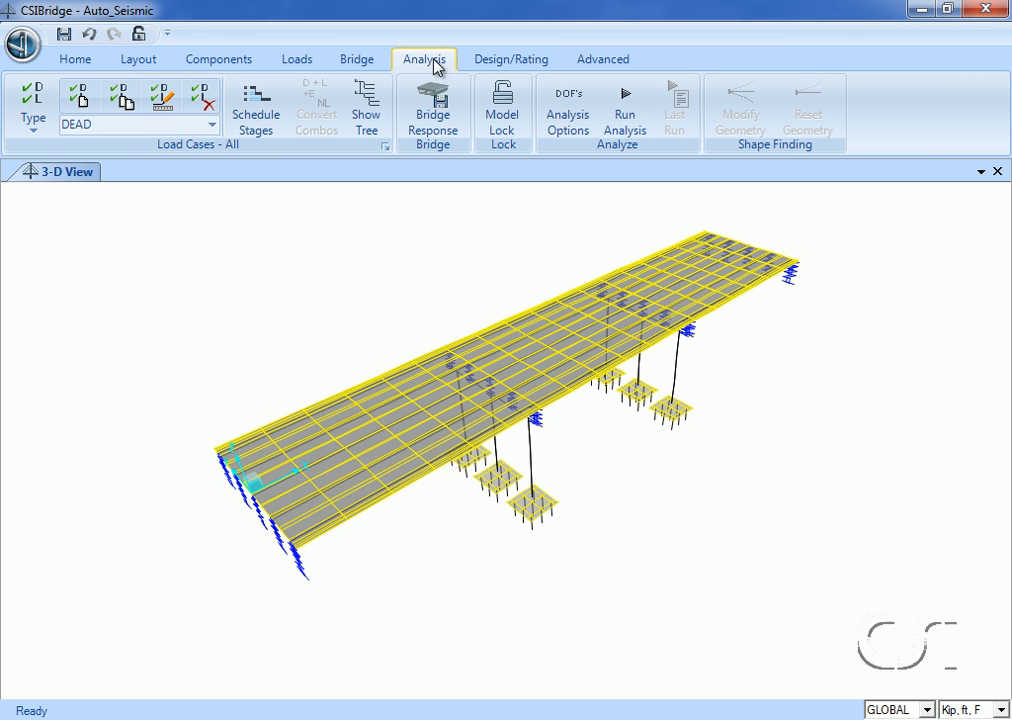
{"action": "left_click", "coordinate": [211, 125]}
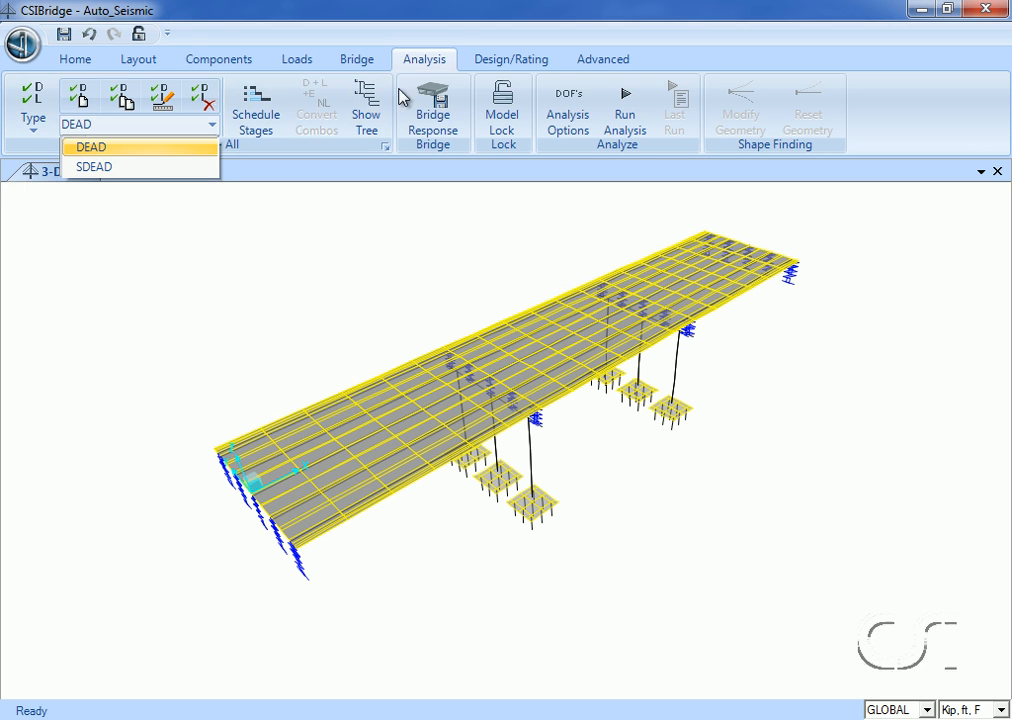
Run the seismic design for request DReq1 and close the analysis report once it completes.
{"action": "left_click", "coordinate": [481, 61]}
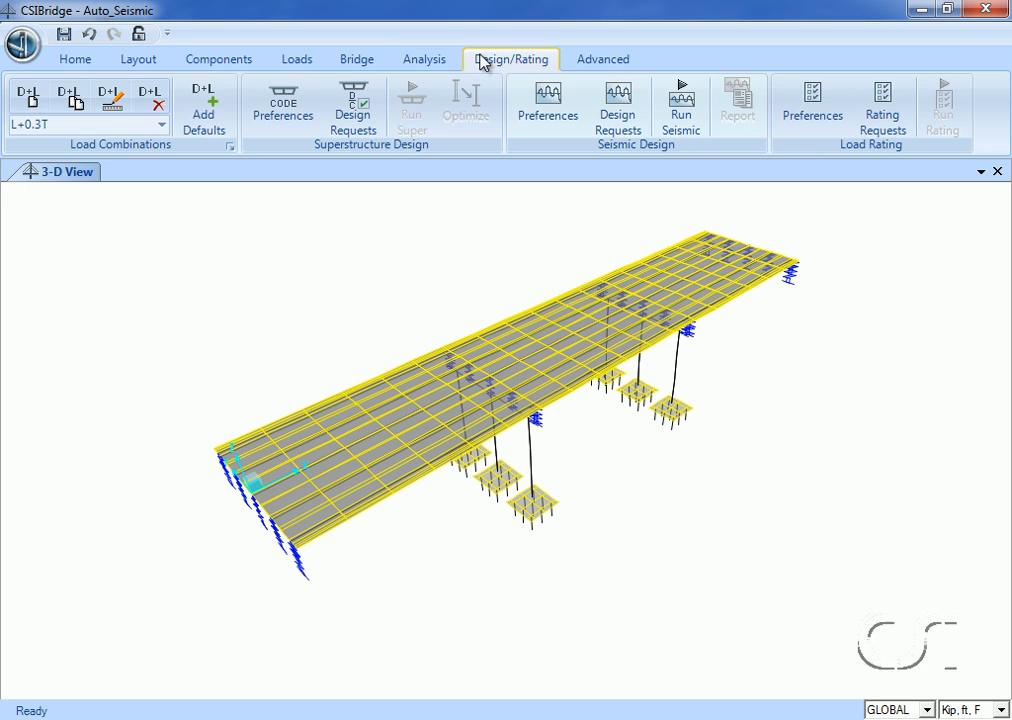
{"action": "left_click", "coordinate": [684, 112]}
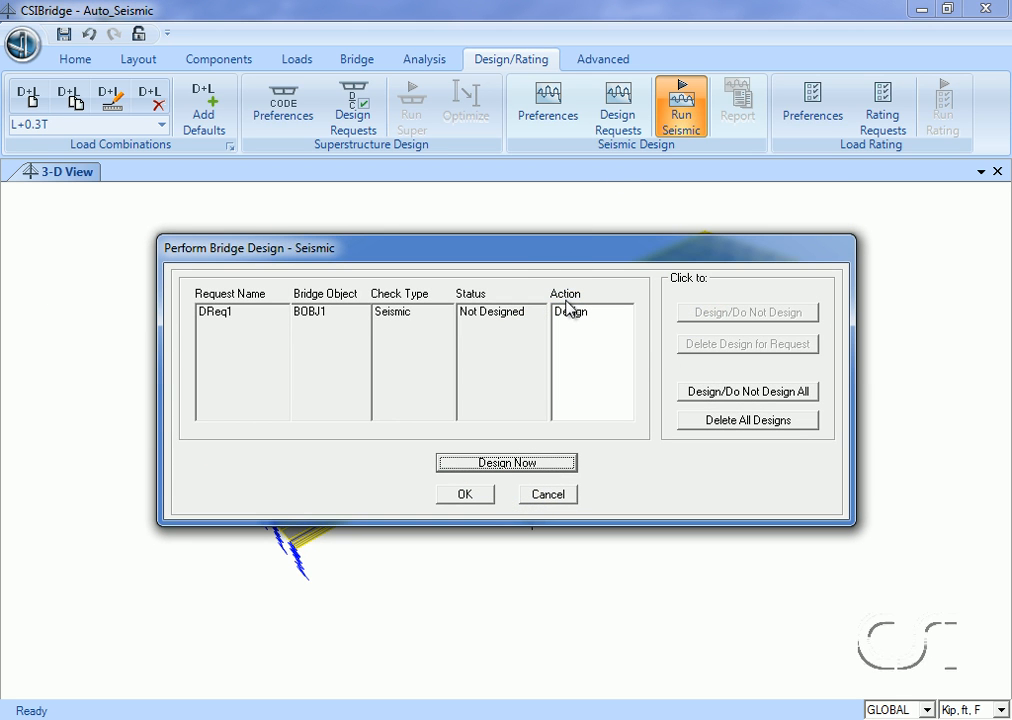
{"action": "left_click", "coordinate": [504, 466]}
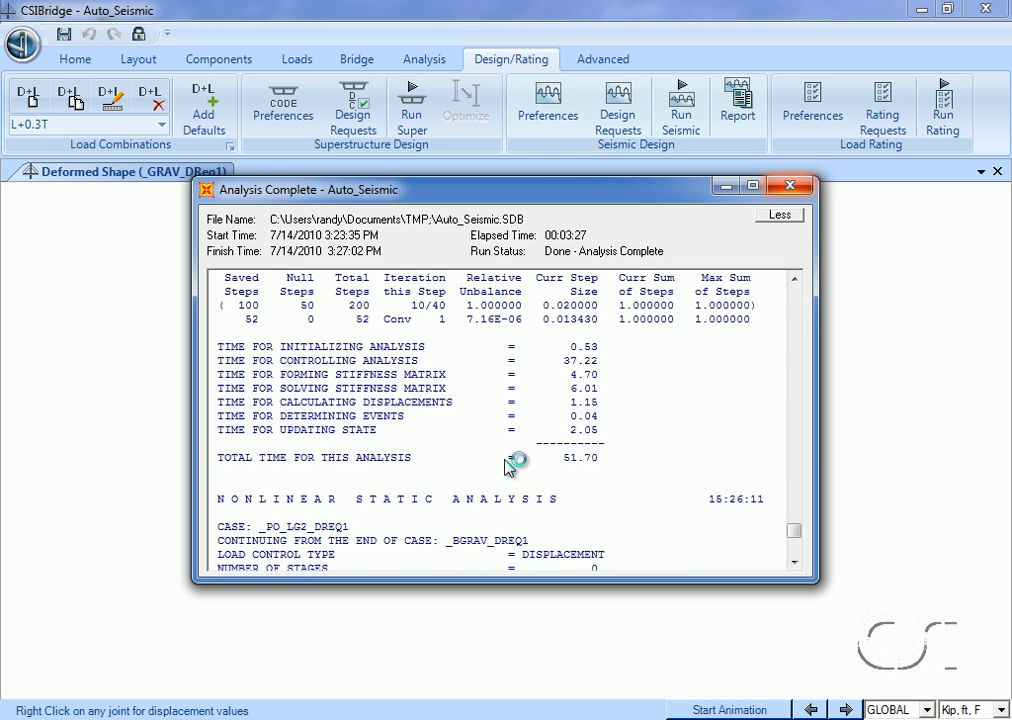
{"action": "left_click", "coordinate": [791, 189]}
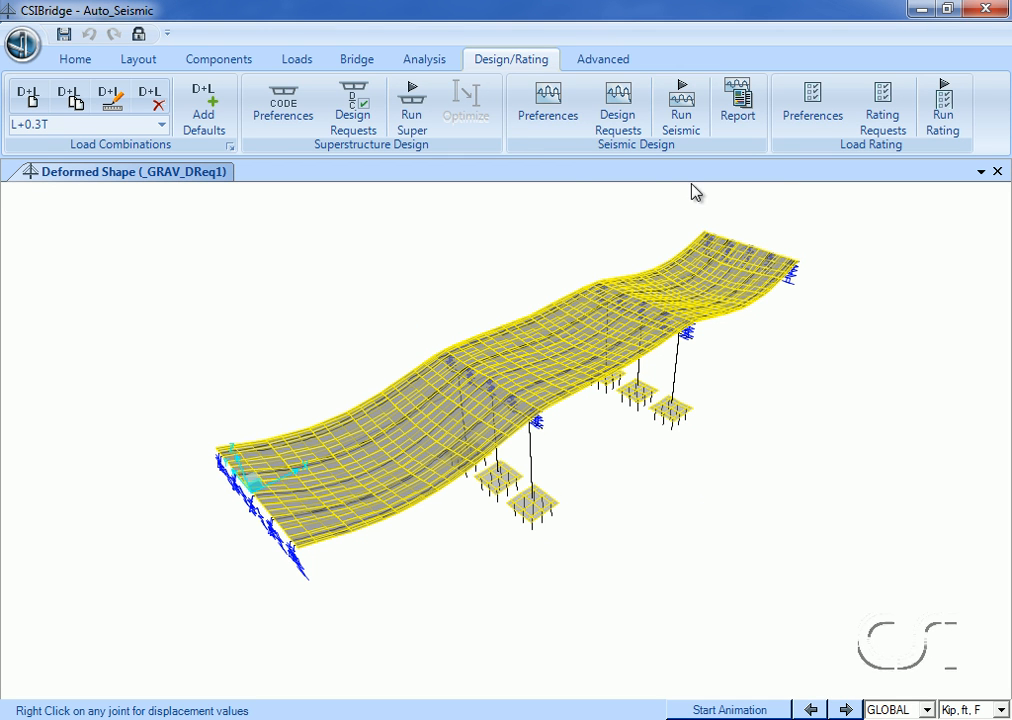
Examine the staged construction data of load case _GRAV_DReq1, including the modifier change for group _BT2COL1, and leave the load case definitions.
{"action": "left_click", "coordinate": [425, 66]}
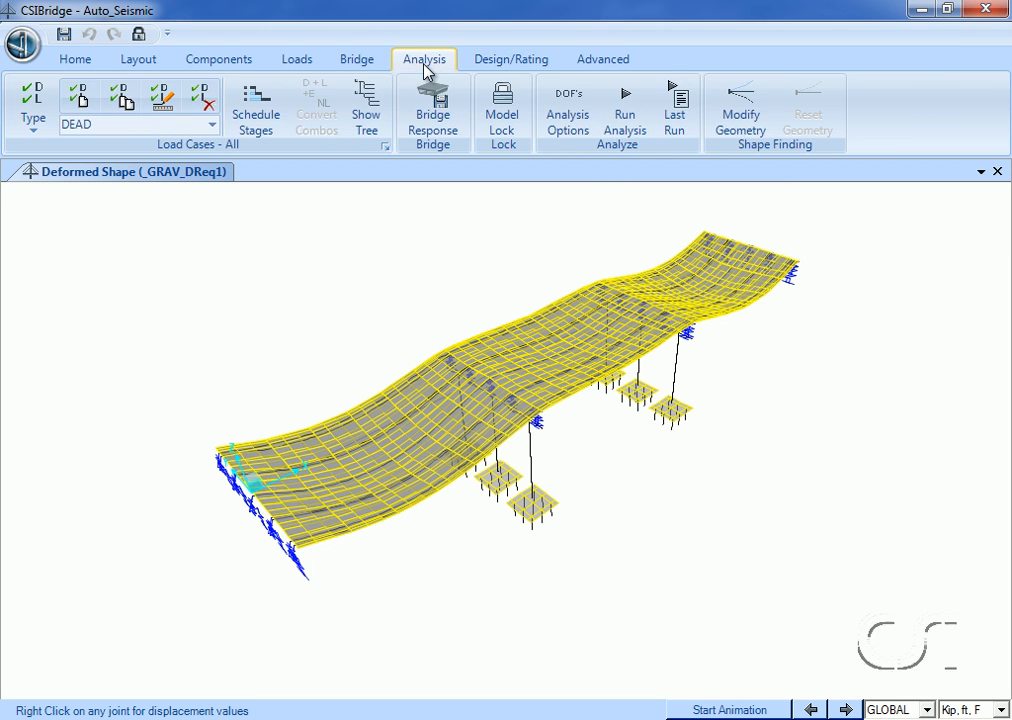
{"action": "left_click", "coordinate": [385, 147]}
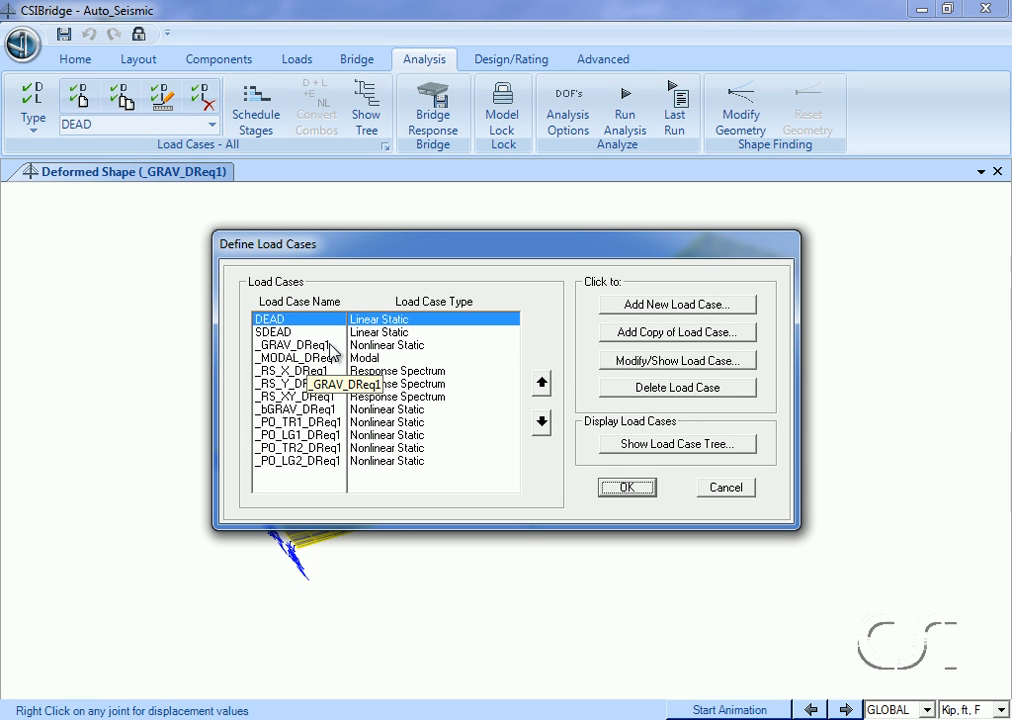
{"action": "left_click", "coordinate": [331, 346]}
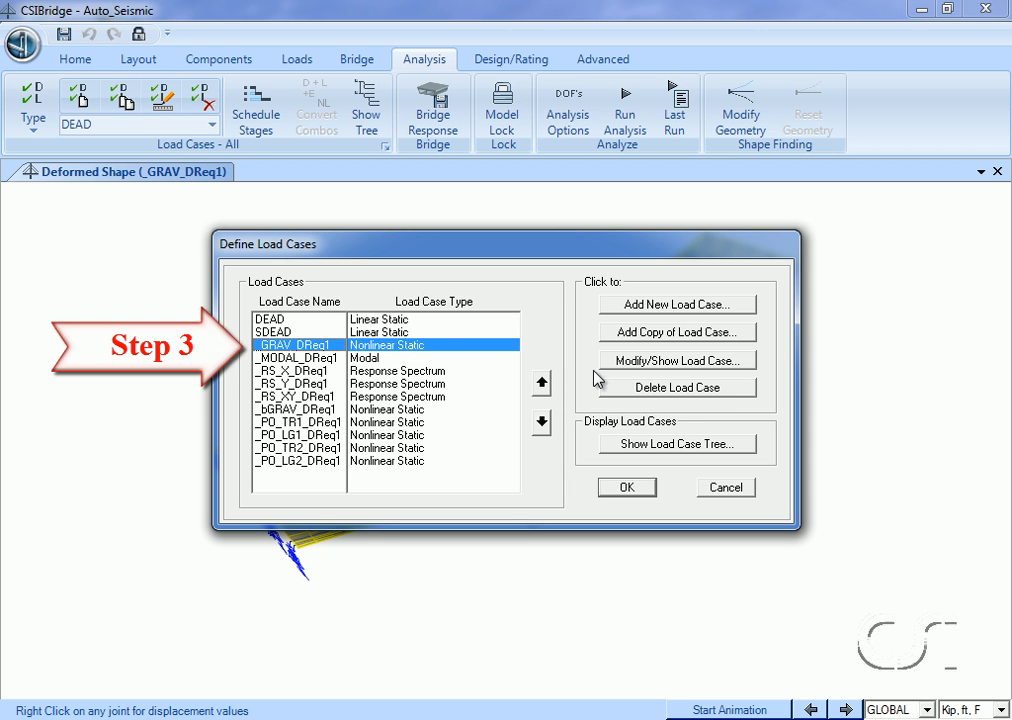
{"action": "left_click", "coordinate": [666, 366]}
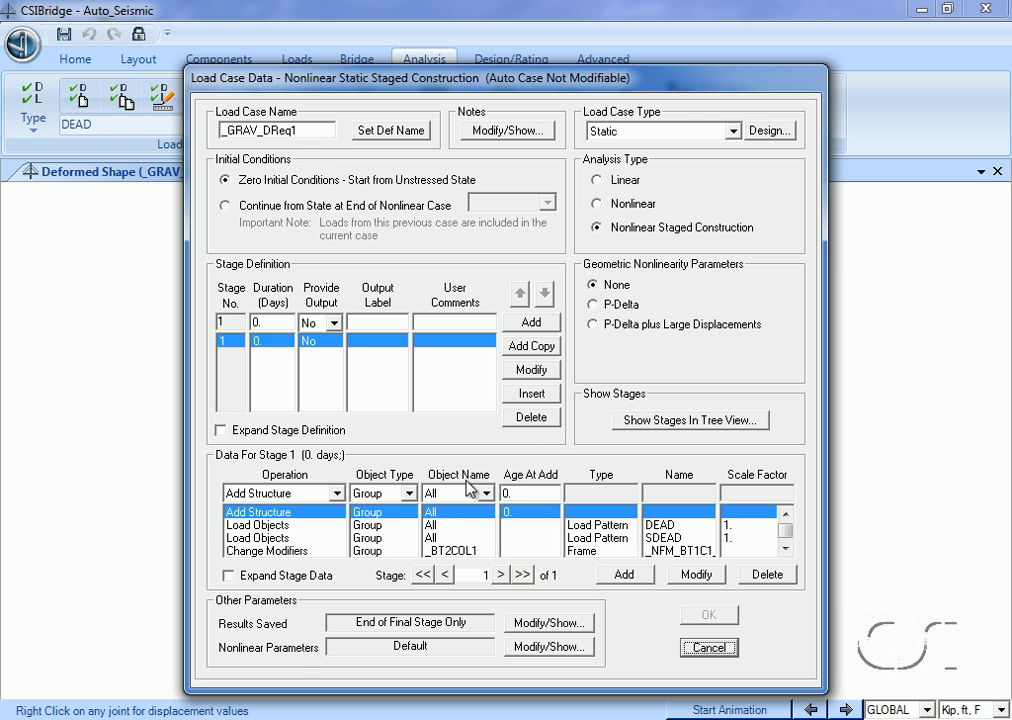
{"action": "left_click", "coordinate": [784, 549]}
{"action": "left_click", "coordinate": [784, 549]}
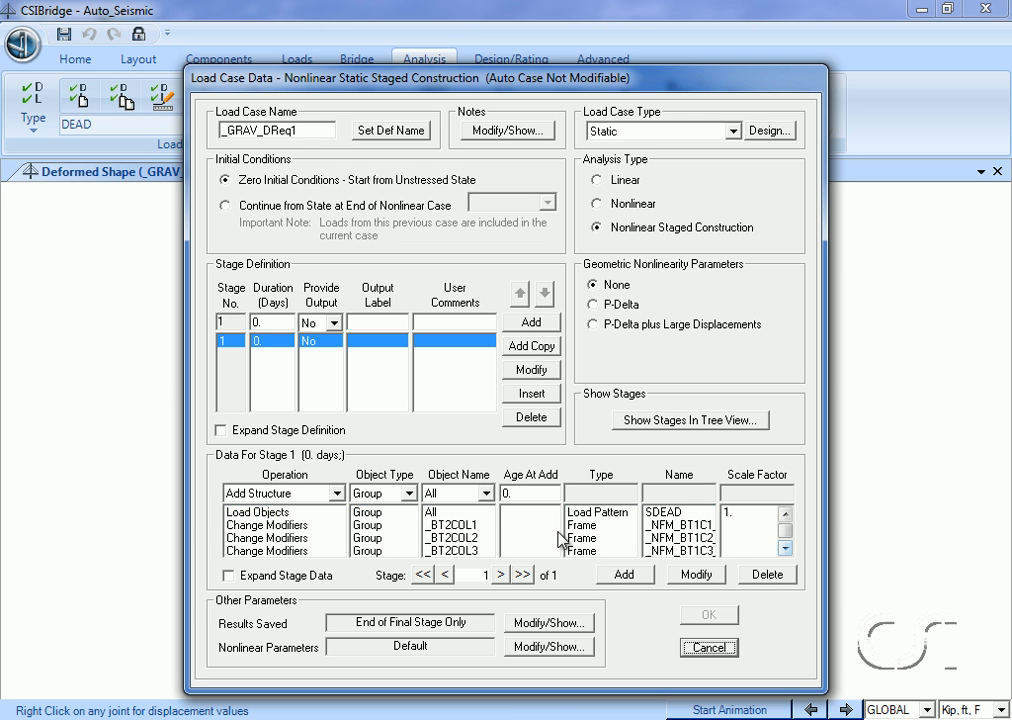
{"action": "left_click", "coordinate": [476, 525]}
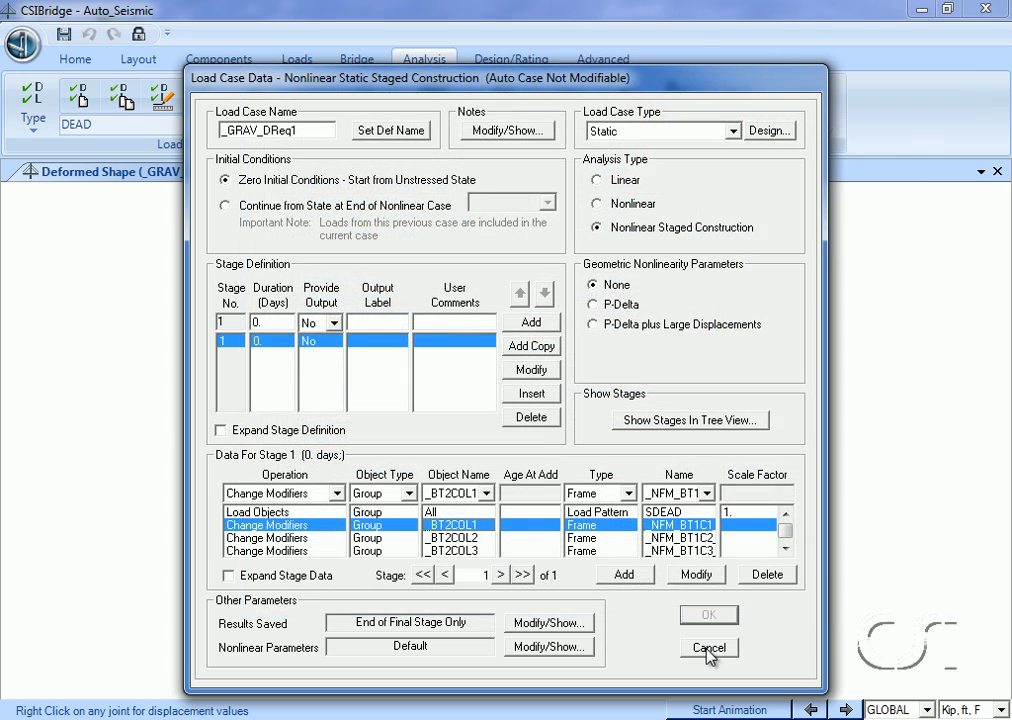
{"action": "left_click", "coordinate": [708, 648]}
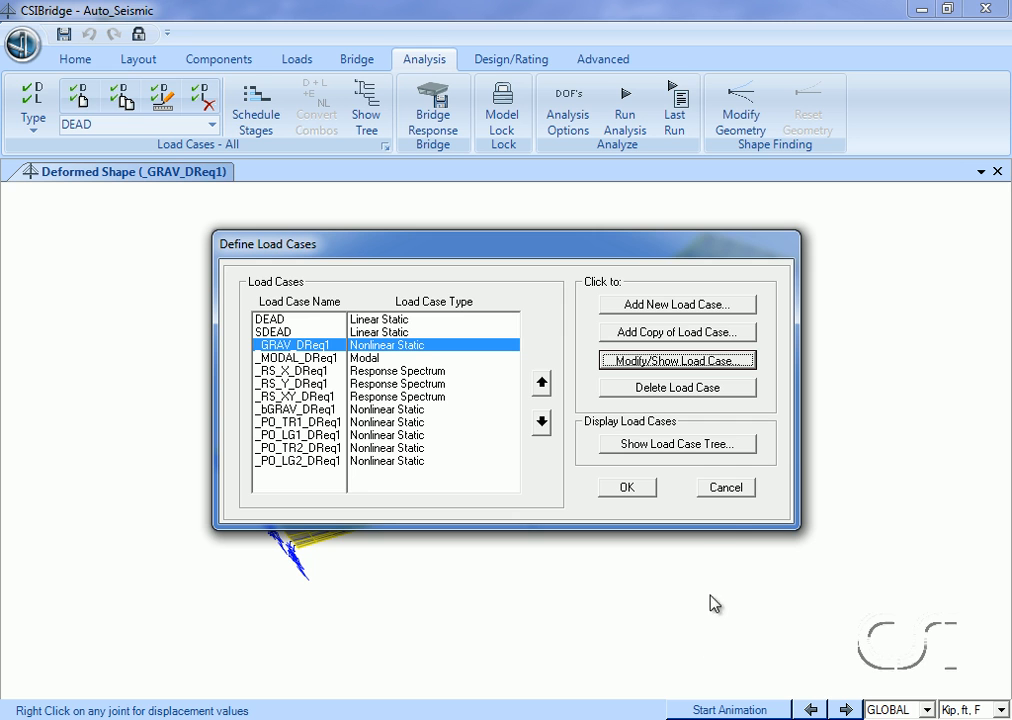
{"action": "left_click", "coordinate": [735, 490]}
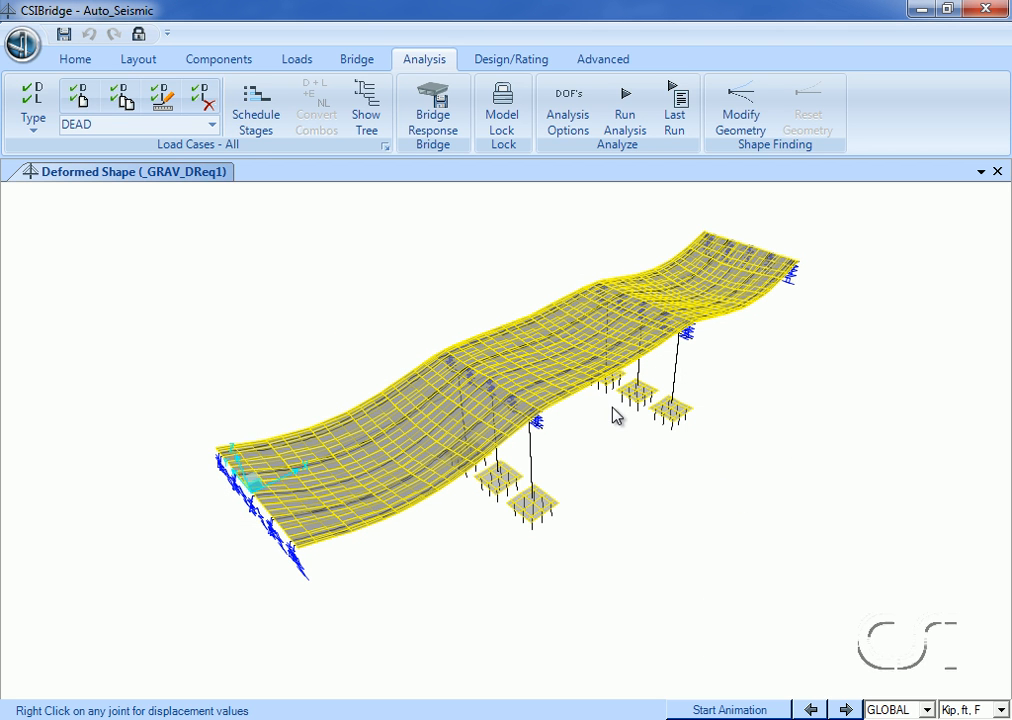
Inspect the property values of frame modifier _NFM_BT1C1_DReq1 and leave the frame property modifiers unchanged.
{"action": "left_click", "coordinate": [604, 60]}
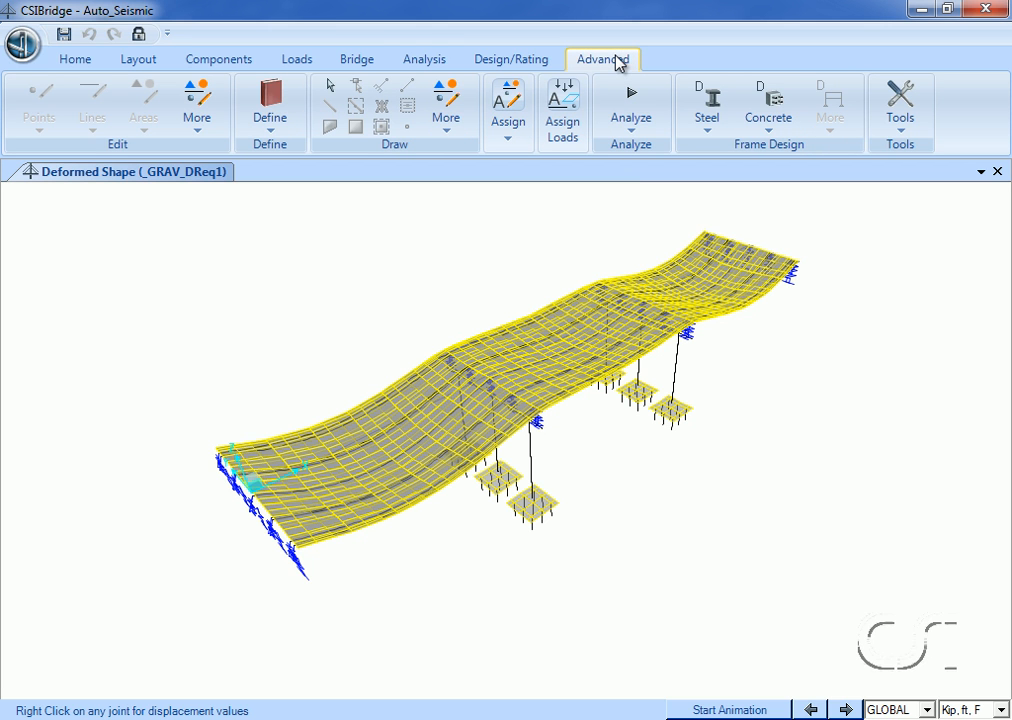
{"action": "left_click", "coordinate": [285, 120]}
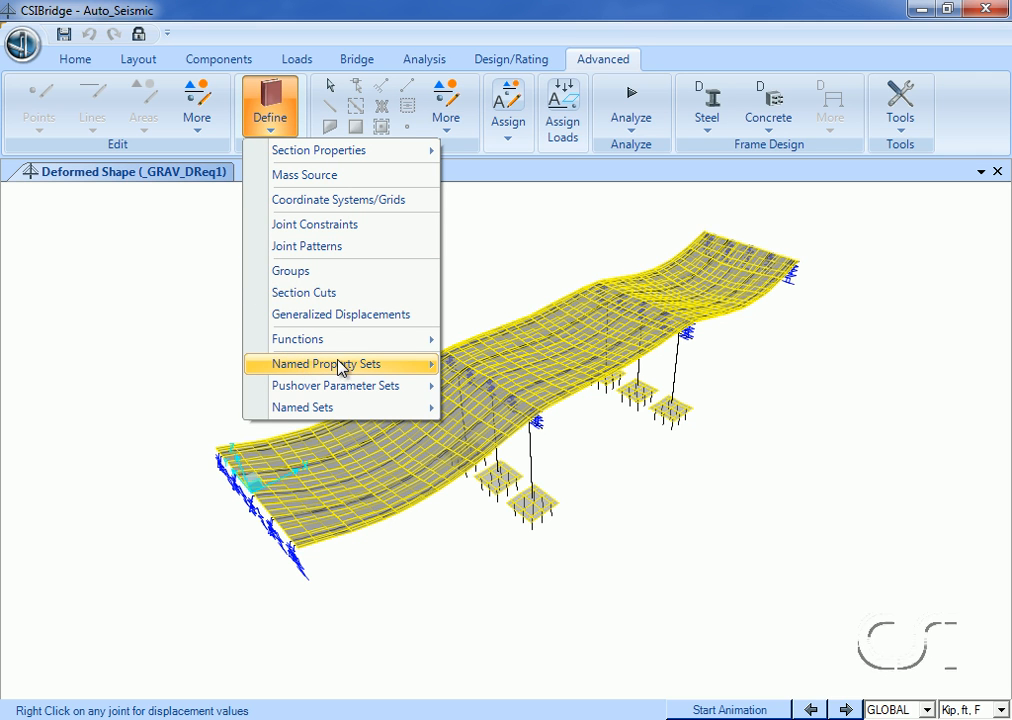
{"action": "mouse_move", "coordinate": [303, 366]}
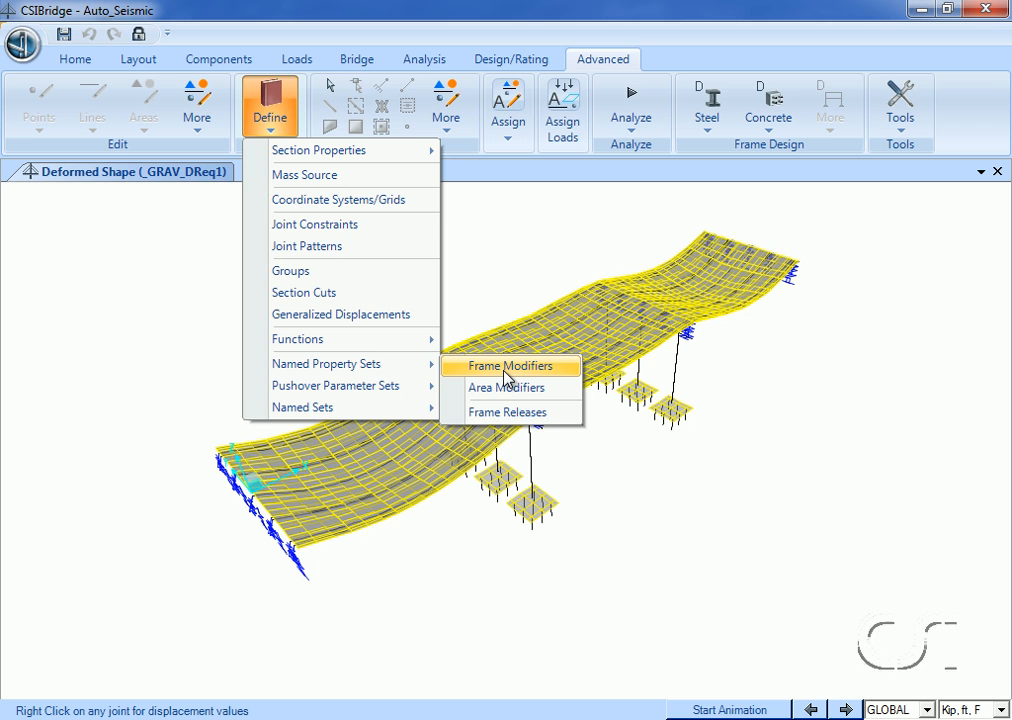
{"action": "left_click", "coordinate": [505, 372]}
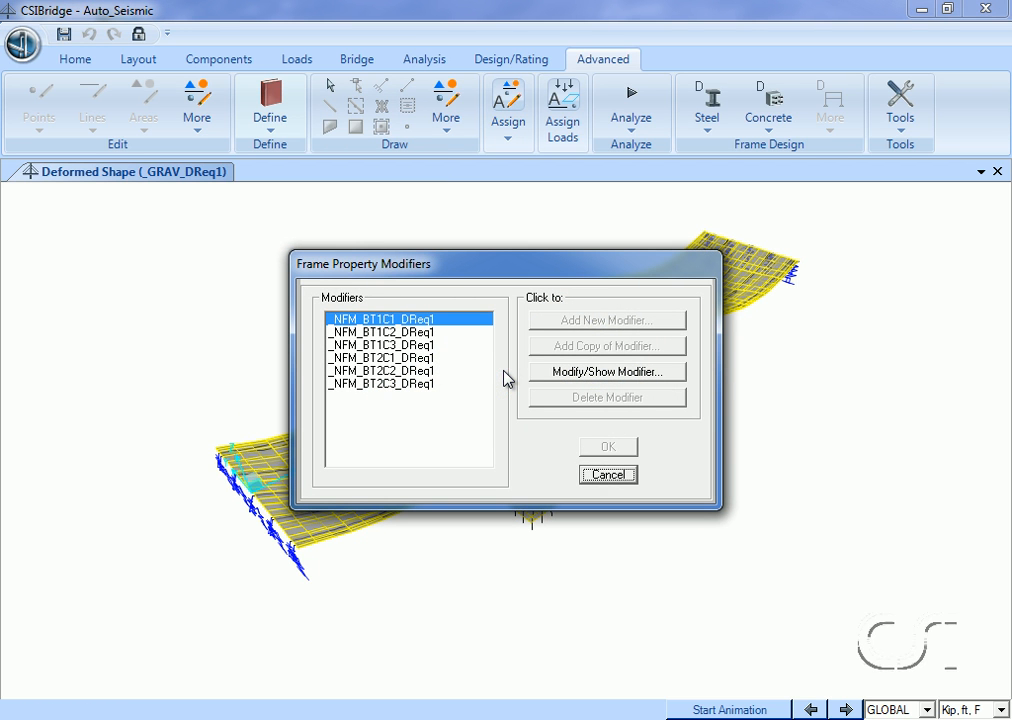
{"action": "left_click", "coordinate": [598, 372]}
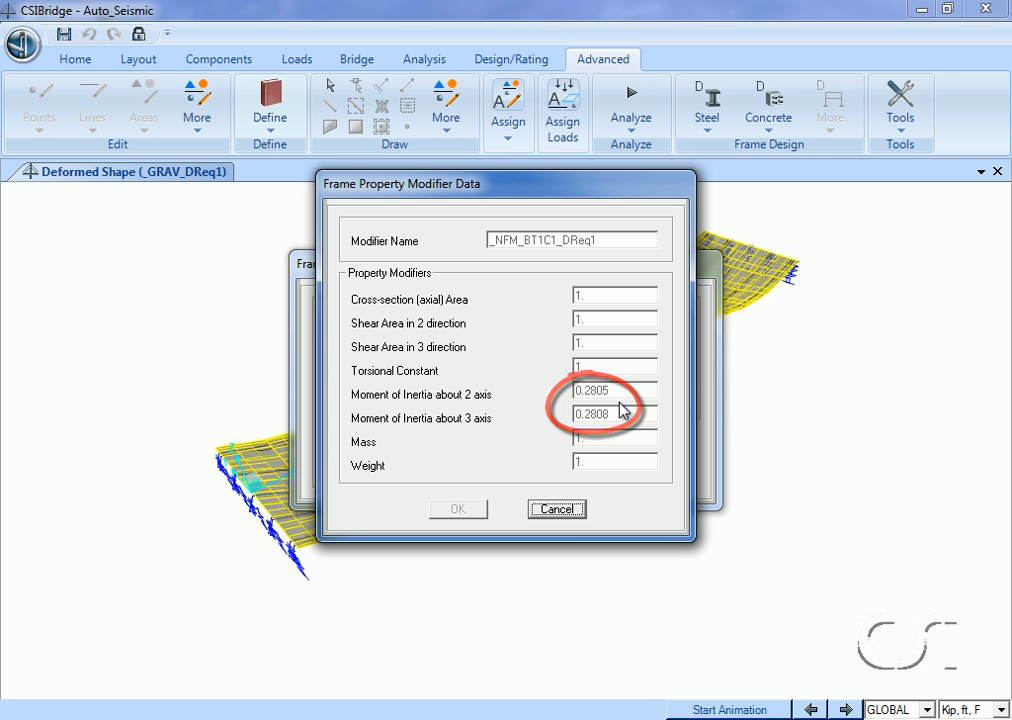
{"action": "left_click", "coordinate": [557, 509]}
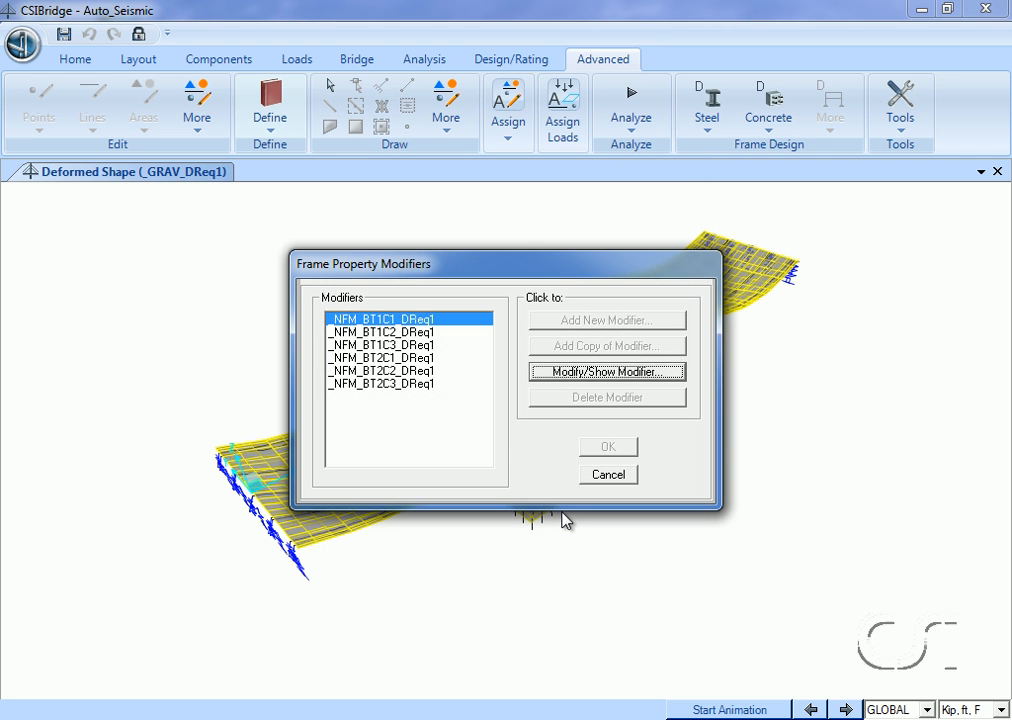
{"action": "left_click", "coordinate": [609, 475]}
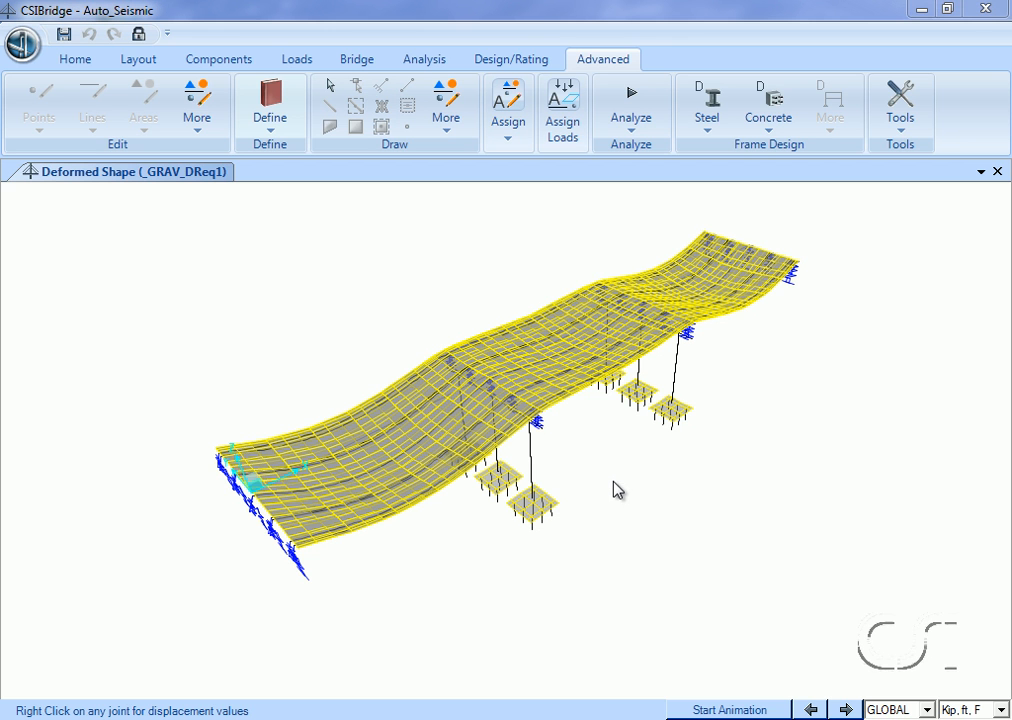
Inspect the modal load case _MODAL_DReq1, including its stiffness source and maximum number of modes, and leave the load case definitions.
{"action": "left_click", "coordinate": [440, 60]}
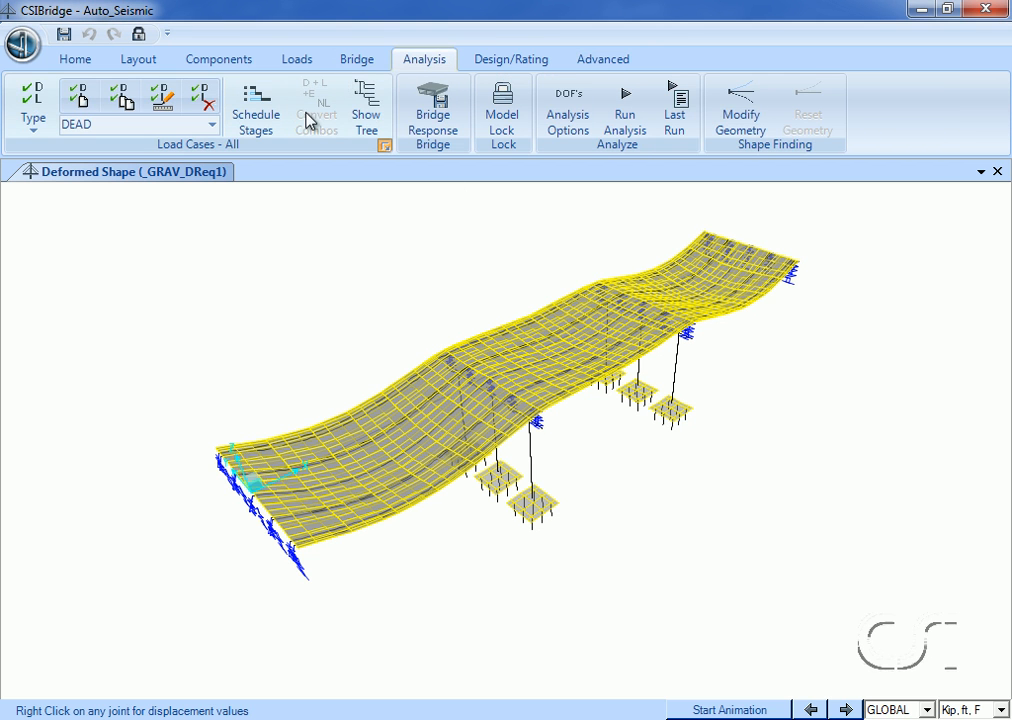
{"action": "left_click", "coordinate": [384, 148]}
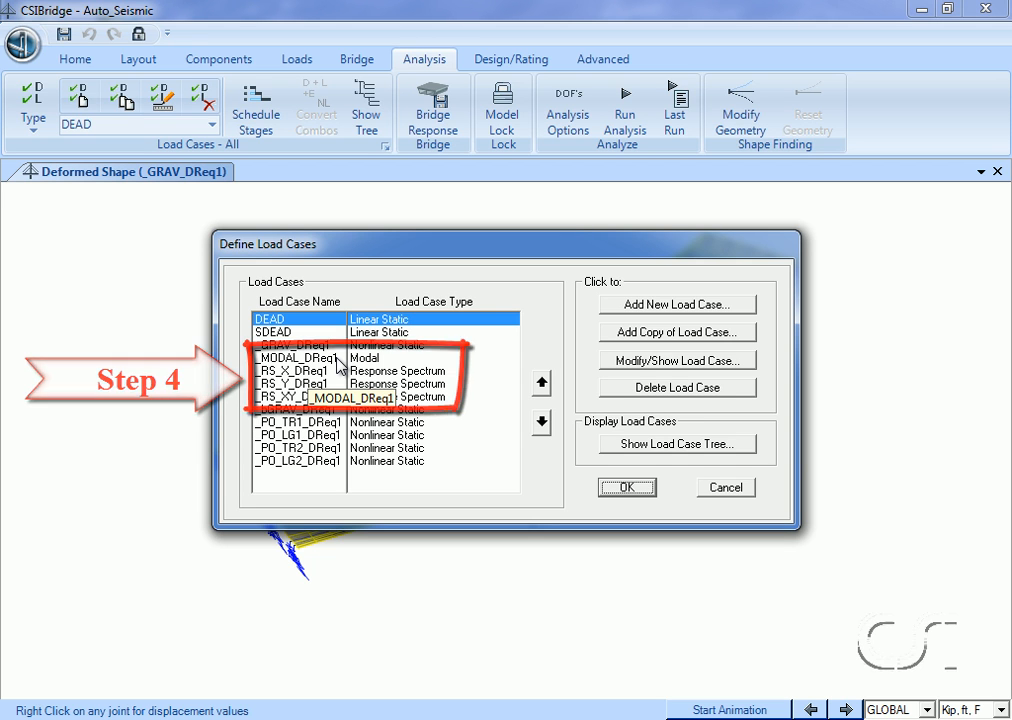
{"action": "left_click", "coordinate": [300, 358]}
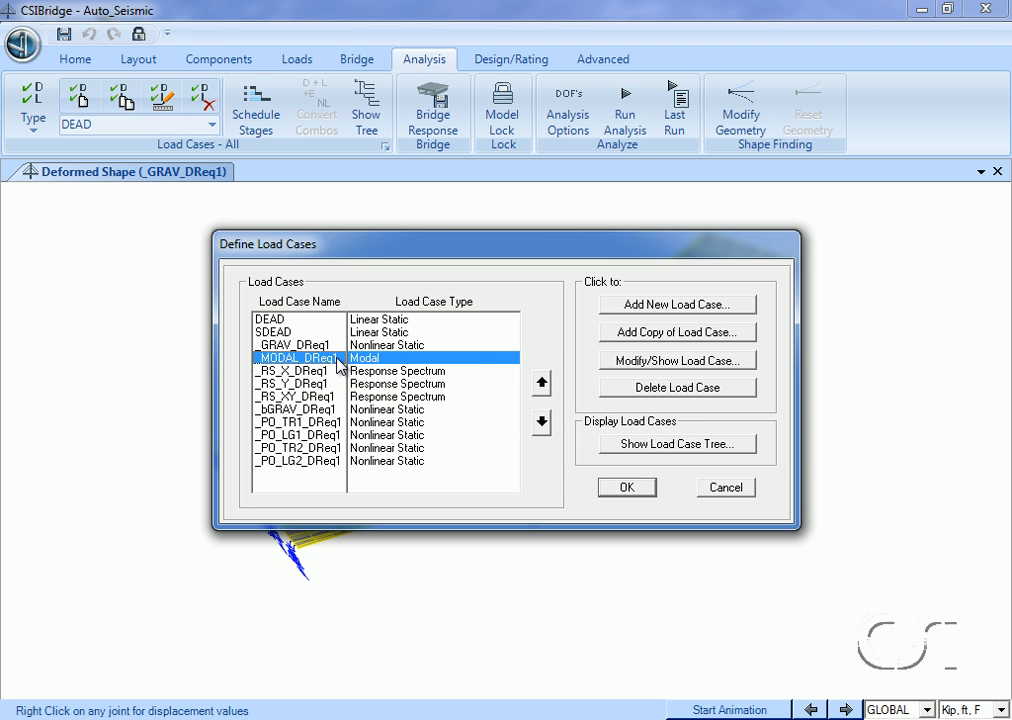
{"action": "left_click", "coordinate": [670, 362]}
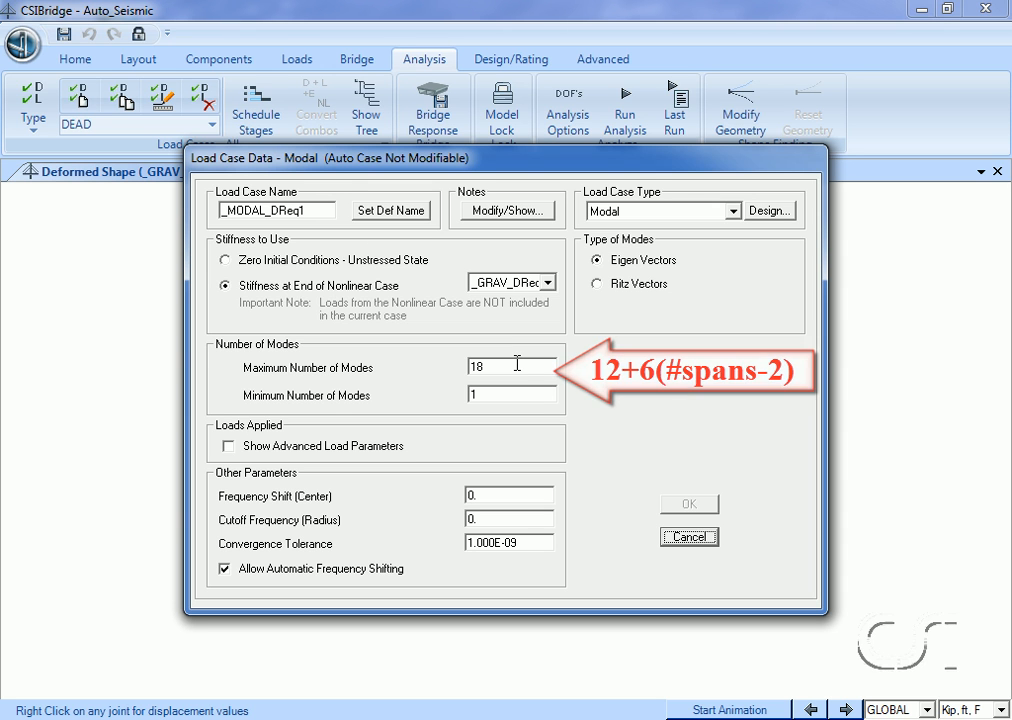
{"action": "left_click", "coordinate": [689, 541]}
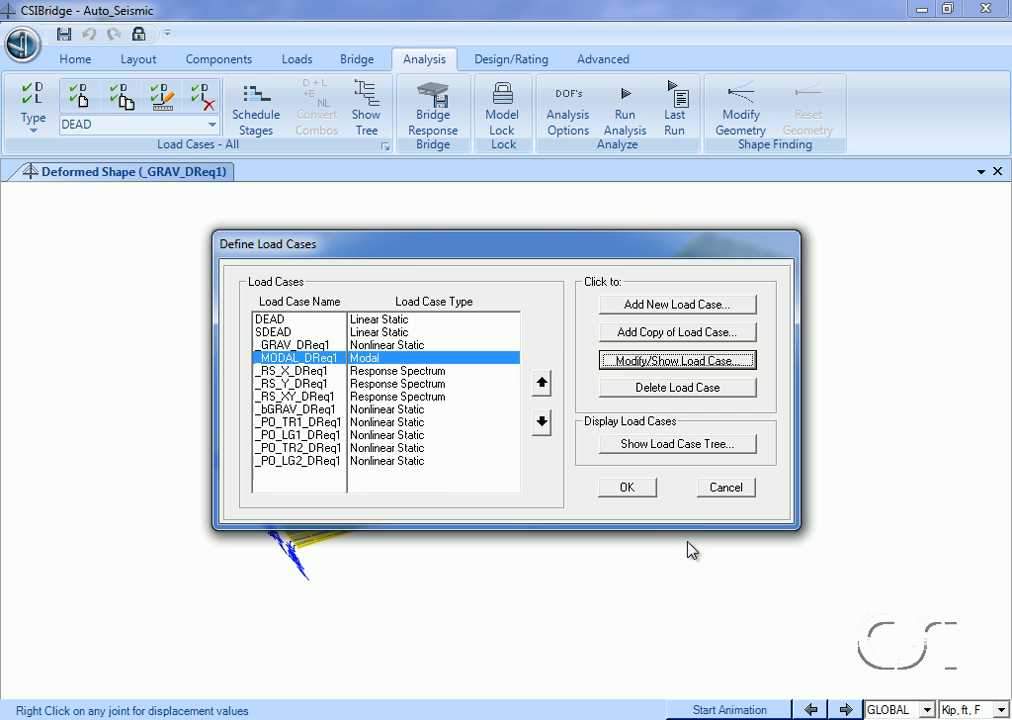
{"action": "left_click", "coordinate": [720, 494]}
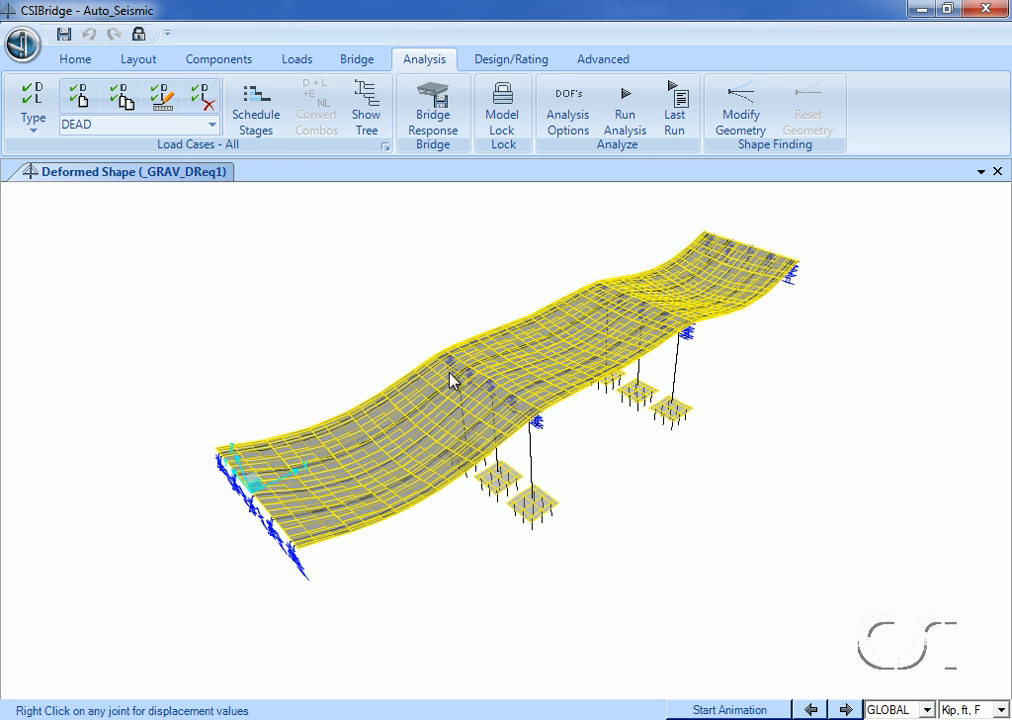
Display the deformed shape of _MODAL_DReq1 for mode 1 and step through the mode shapes up to mode 4.
{"action": "left_click", "coordinate": [87, 64]}
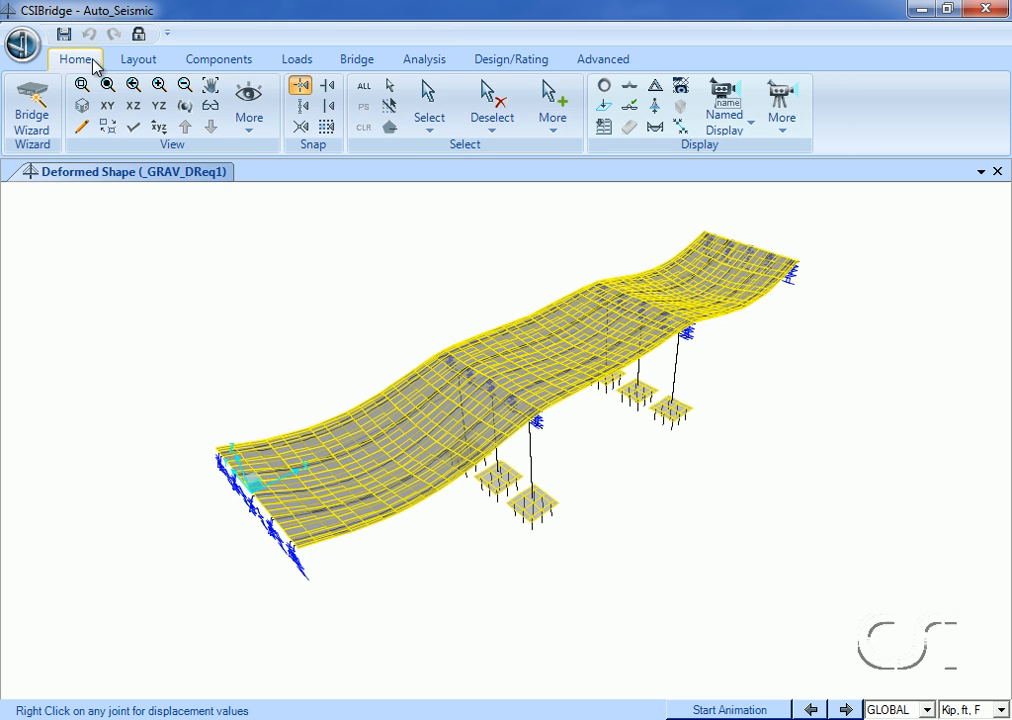
{"action": "left_click", "coordinate": [655, 90]}
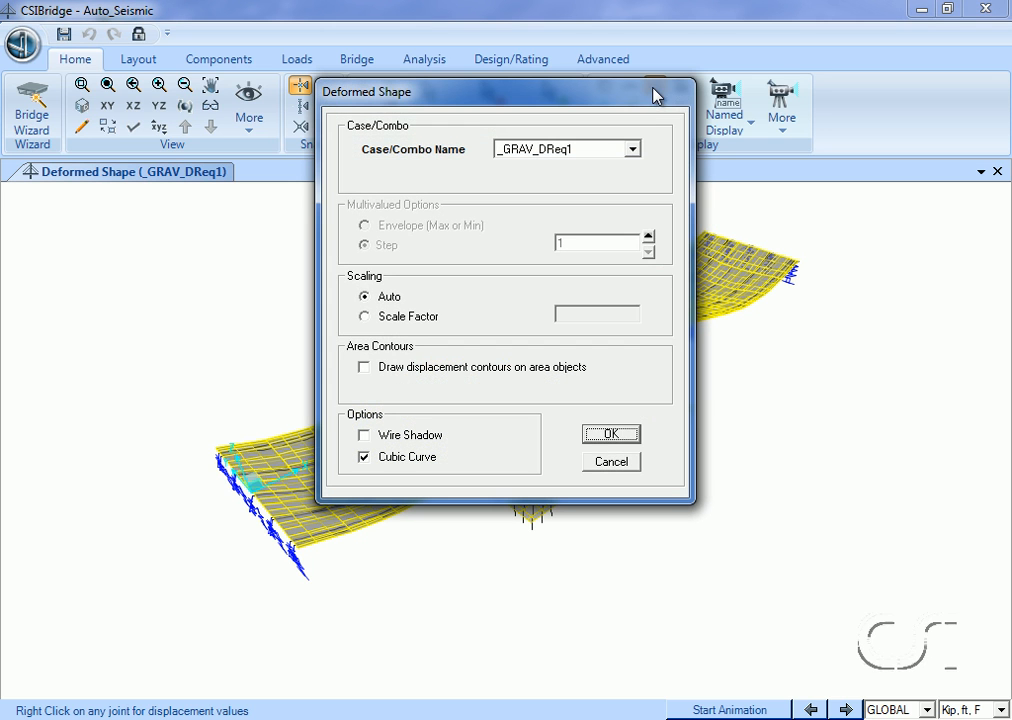
{"action": "left_click", "coordinate": [634, 149]}
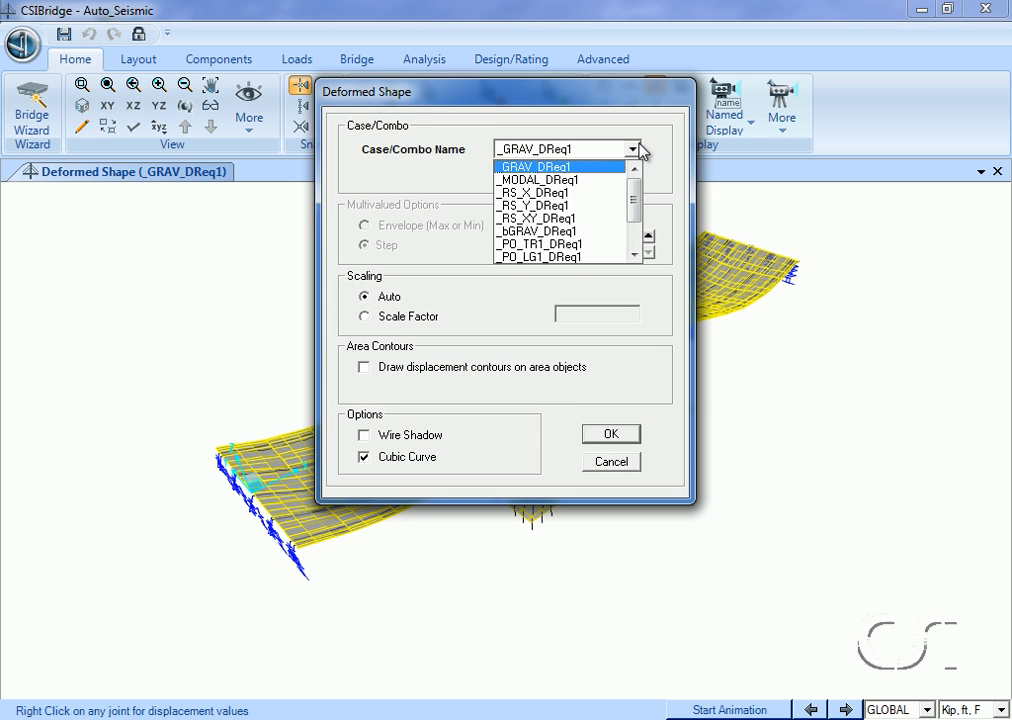
{"action": "left_click", "coordinate": [590, 180]}
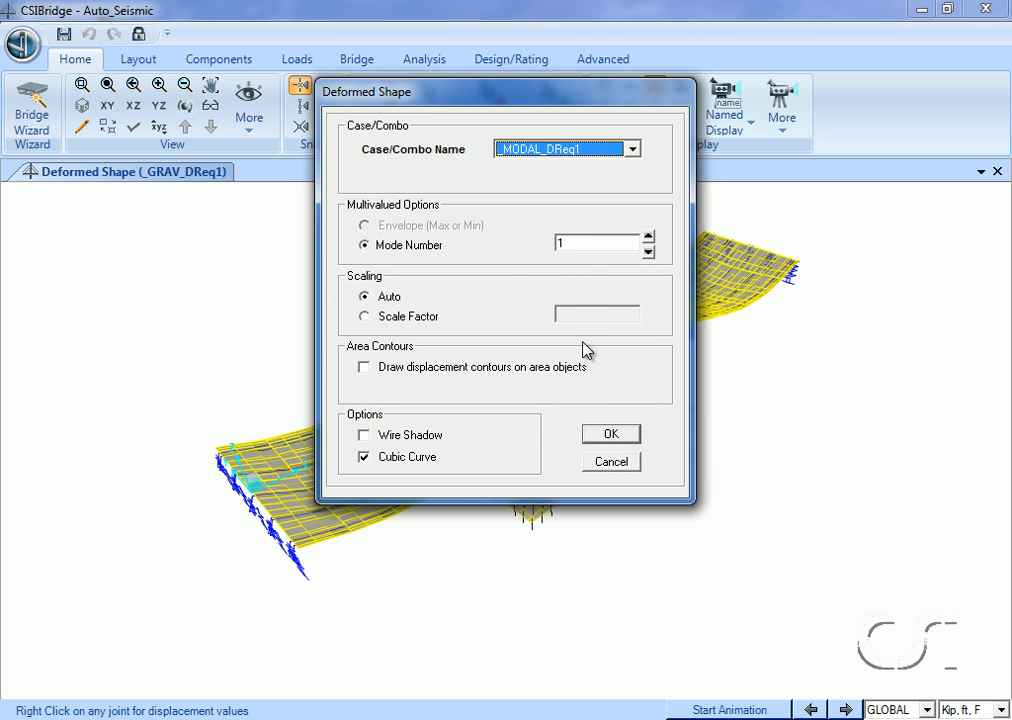
{"action": "left_click", "coordinate": [610, 436]}
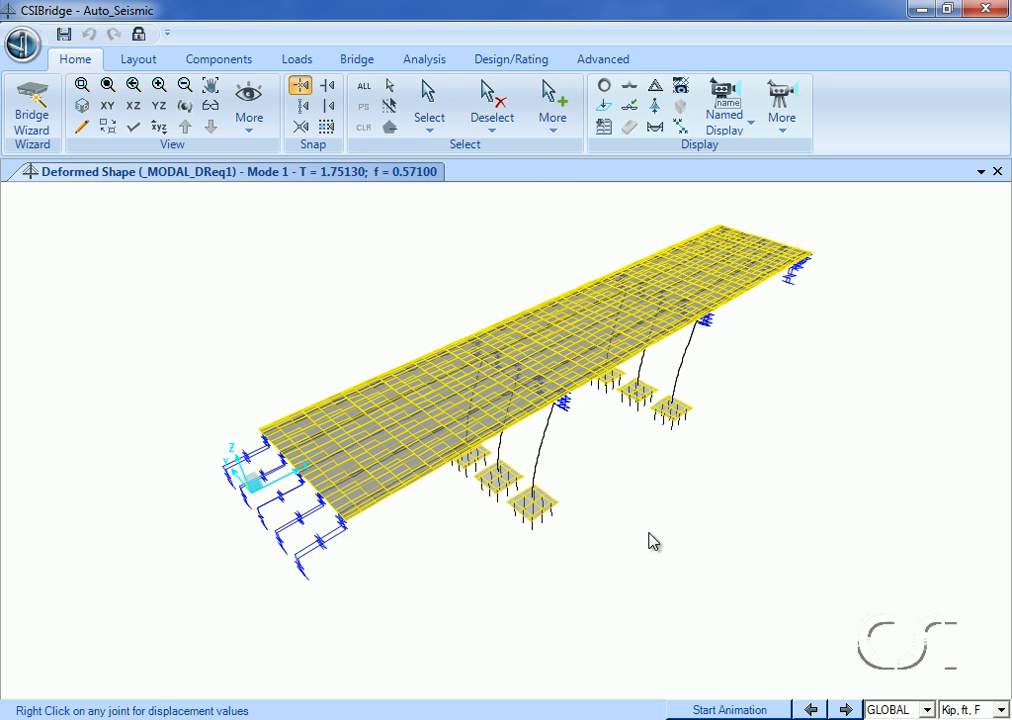
{"action": "left_click", "coordinate": [845, 709]}
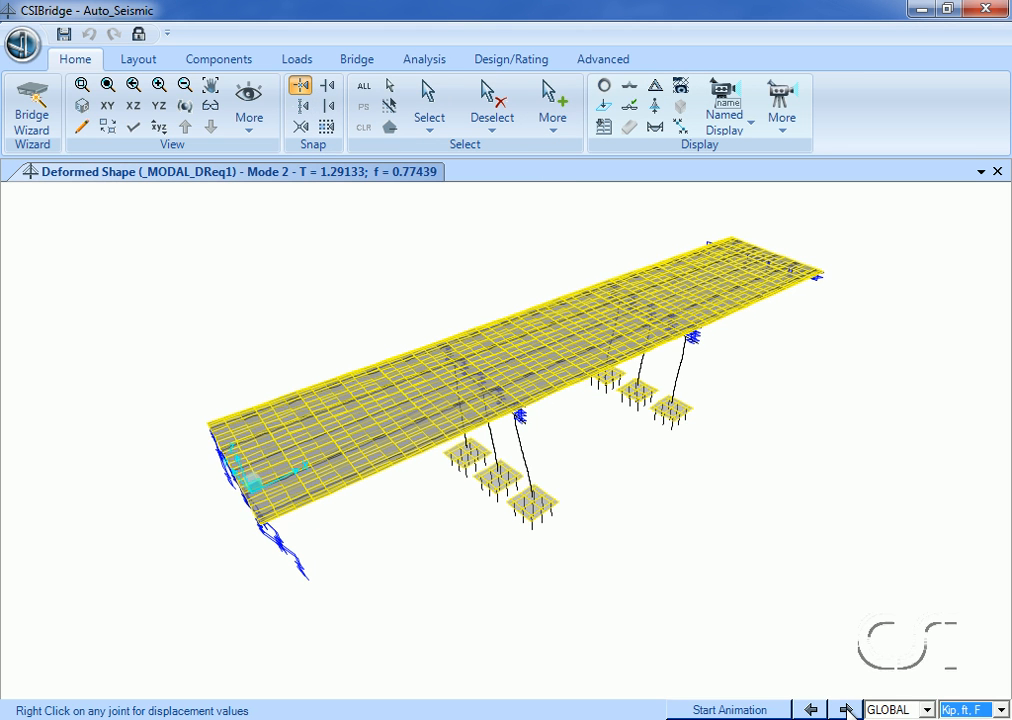
{"action": "left_click", "coordinate": [845, 709]}
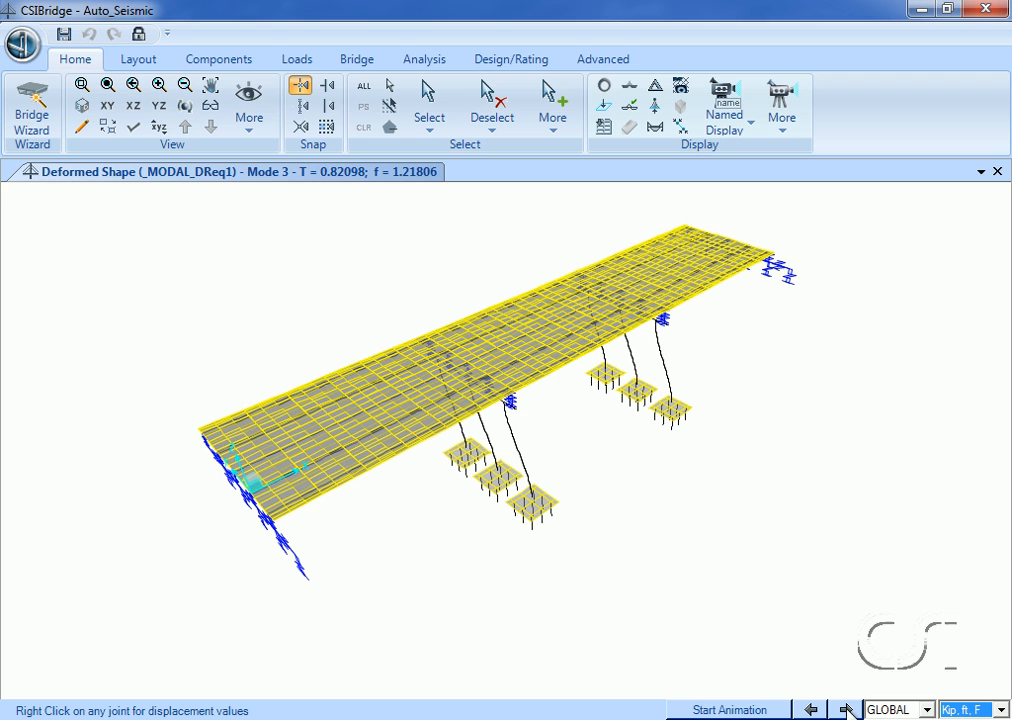
{"action": "left_click", "coordinate": [845, 709]}
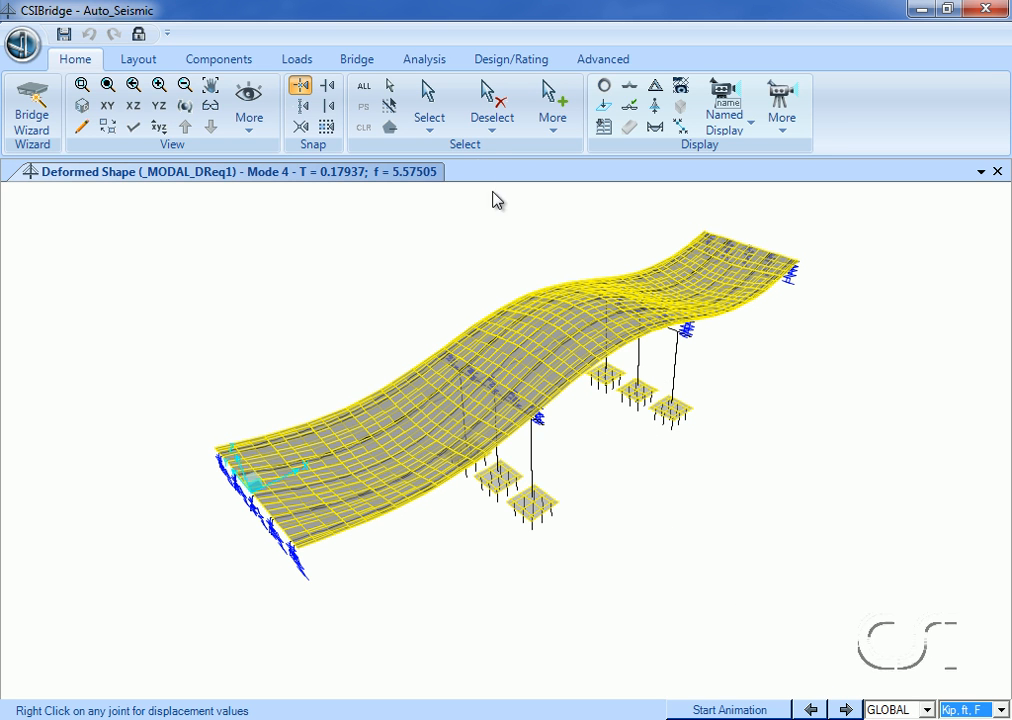
Review the response spectrum load case _RS_X_DReq1, including its modal combination and applied acceleration load.
{"action": "left_click", "coordinate": [428, 62]}
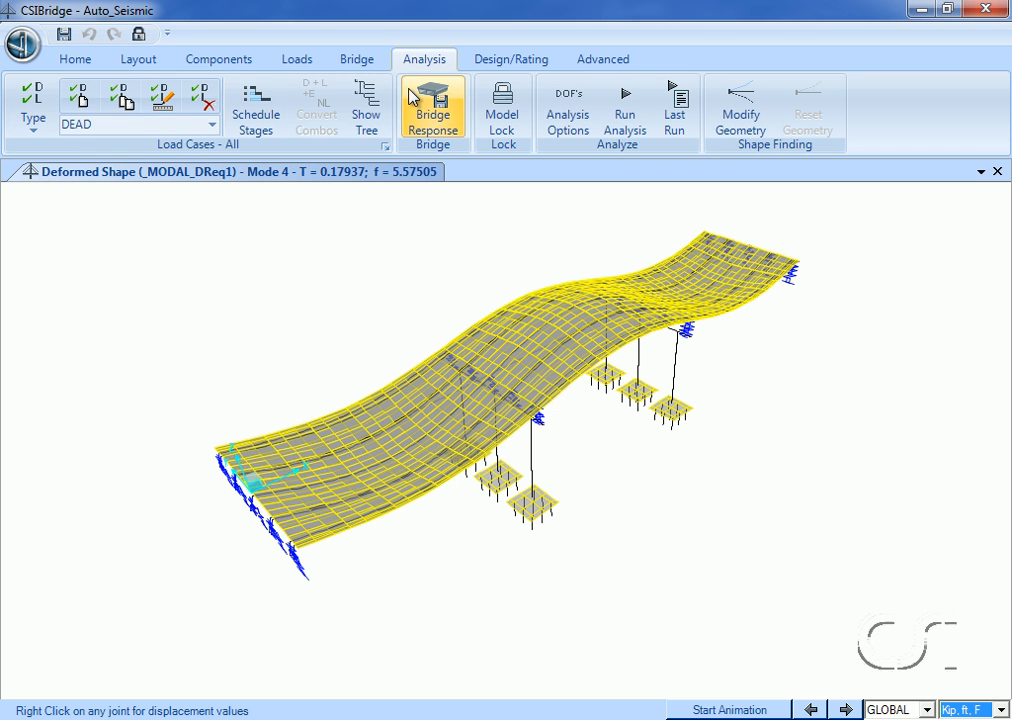
{"action": "left_click", "coordinate": [385, 138]}
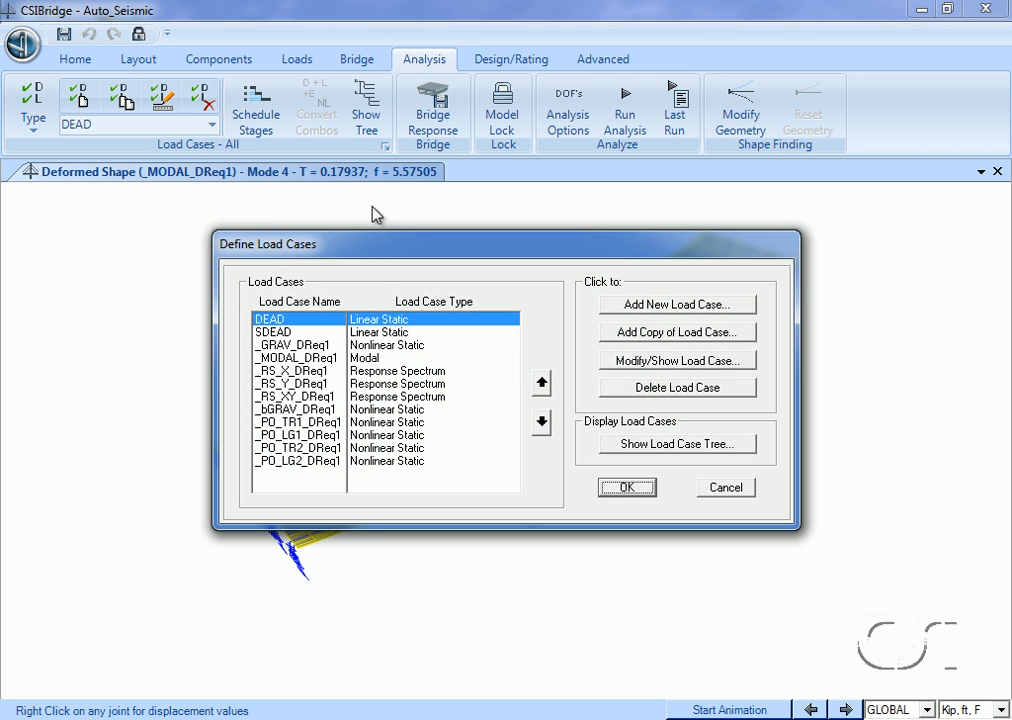
{"action": "left_click", "coordinate": [395, 374]}
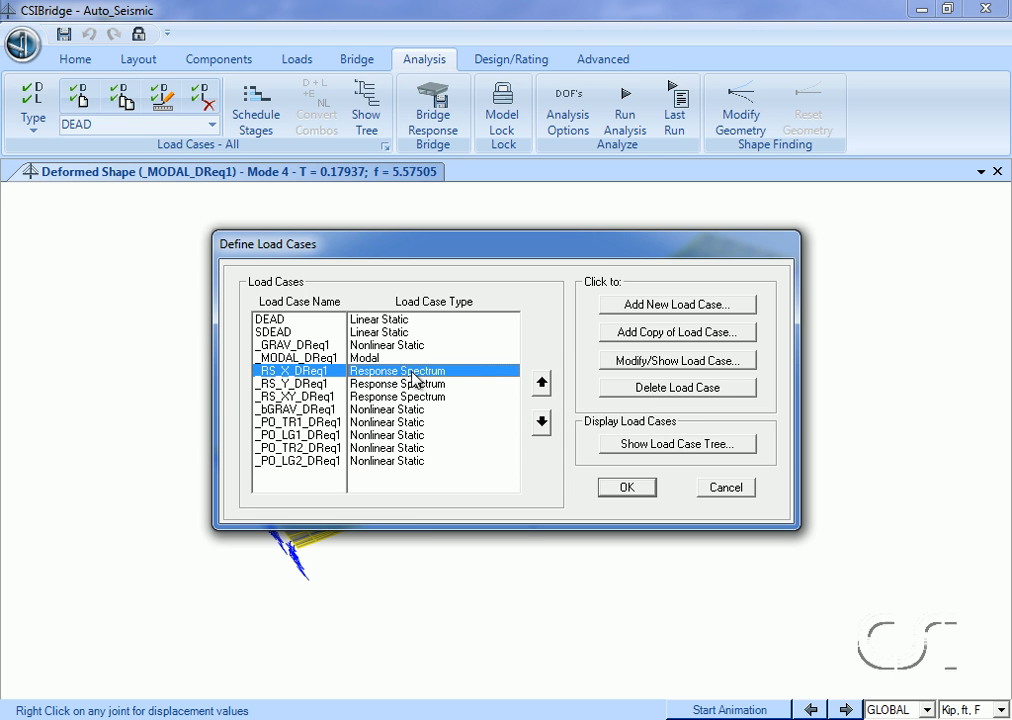
{"action": "left_click", "coordinate": [672, 361]}
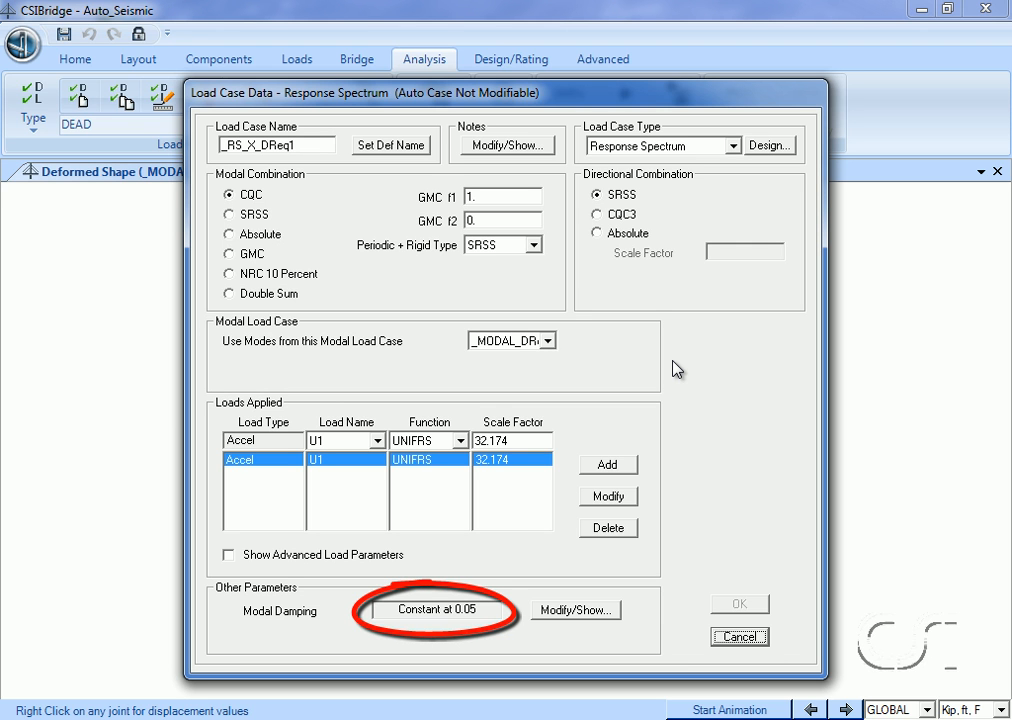
{"action": "left_click", "coordinate": [729, 638]}
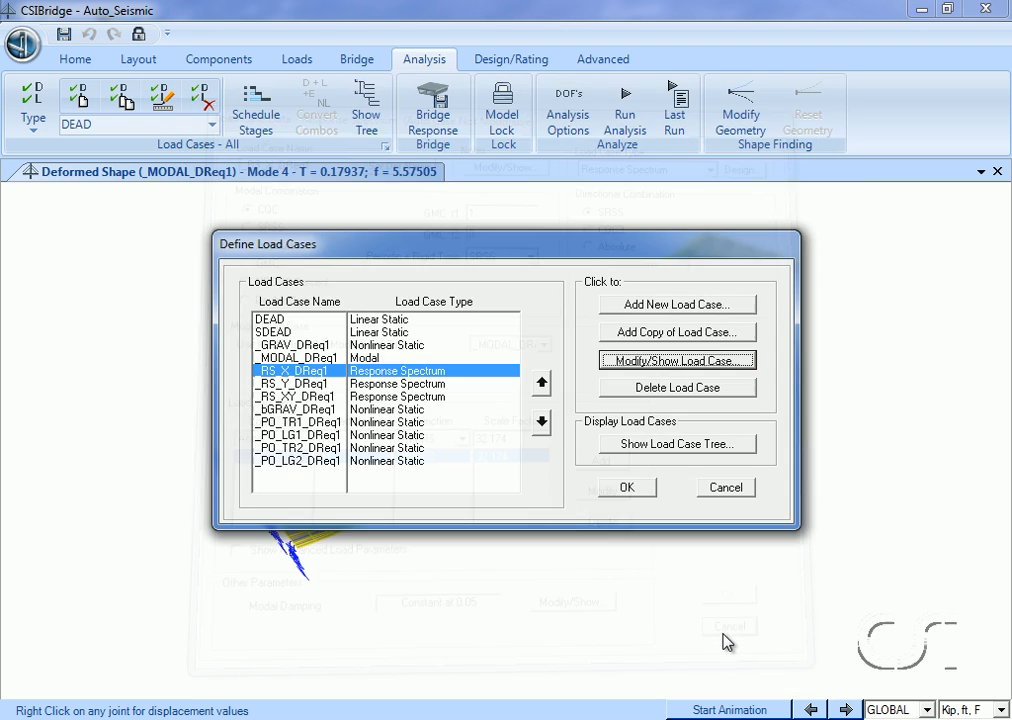
Review the response spectrum load cases _RS_Y_DReq1 and _RS_XY_DReq1, including their applied loads and directional combination.
{"action": "left_click", "coordinate": [444, 384]}
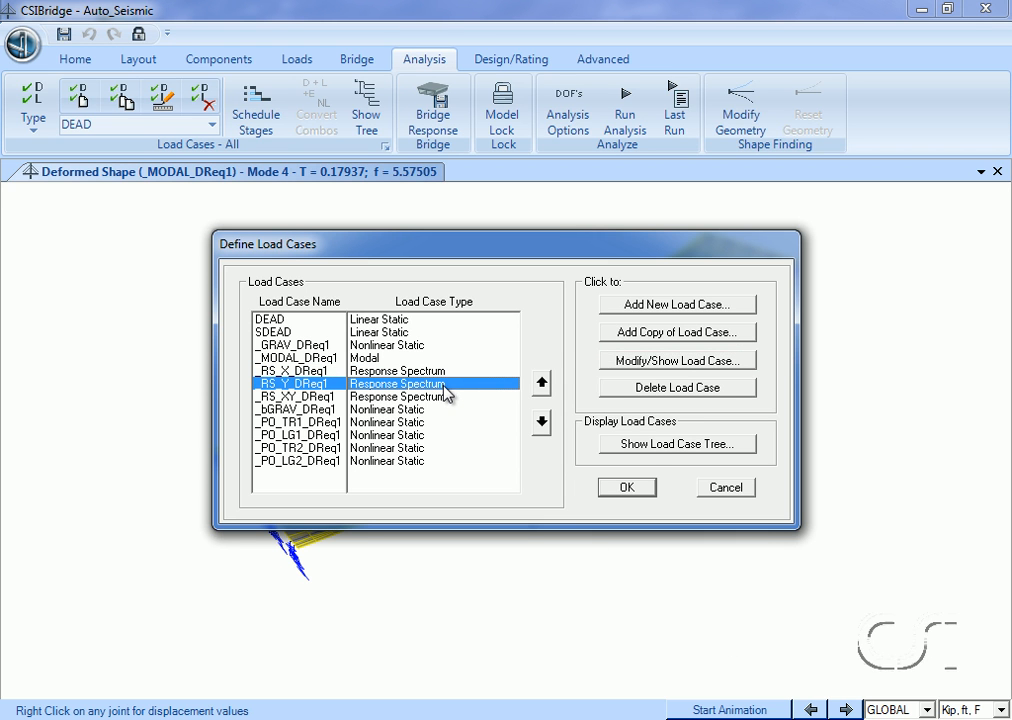
{"action": "left_click", "coordinate": [652, 362]}
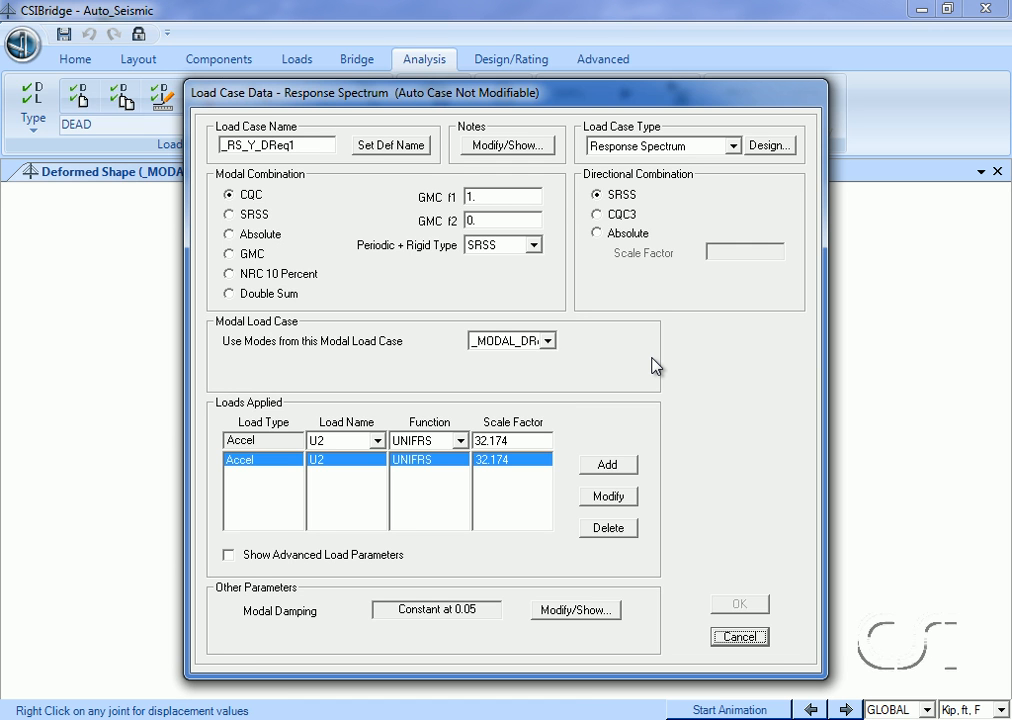
{"action": "left_click", "coordinate": [727, 638]}
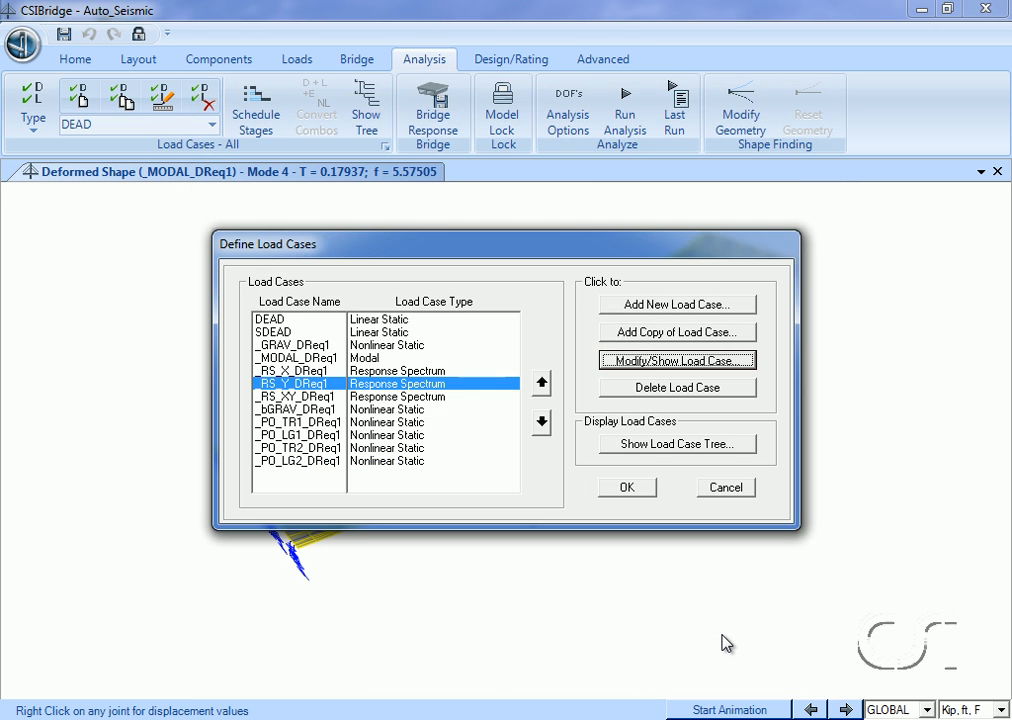
{"action": "left_click", "coordinate": [426, 397]}
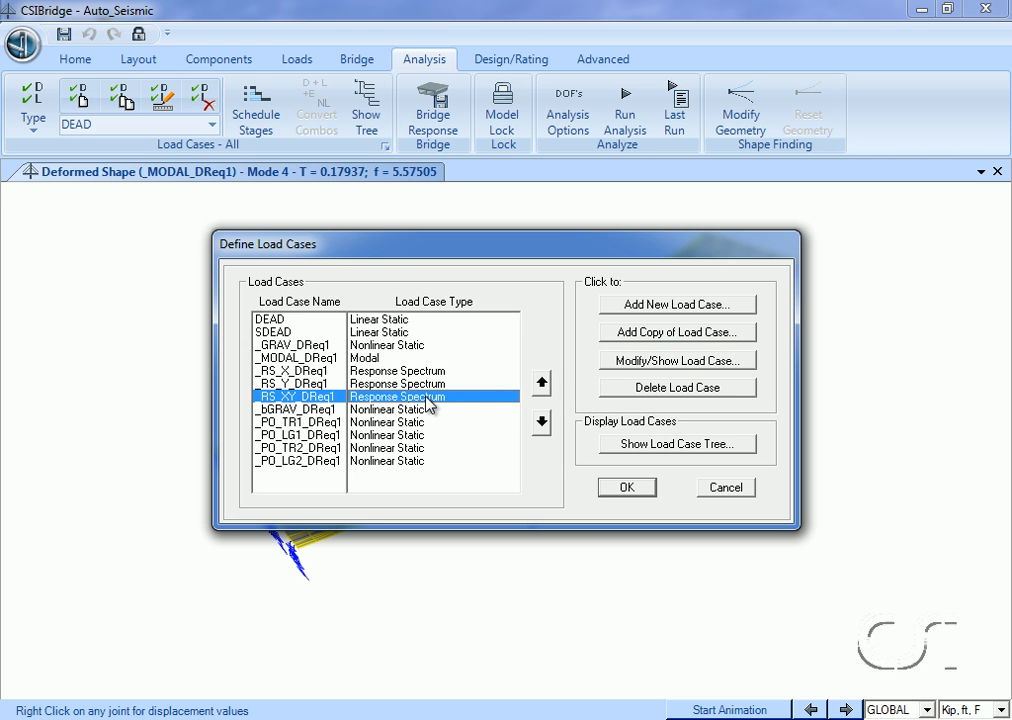
{"action": "left_click", "coordinate": [645, 362]}
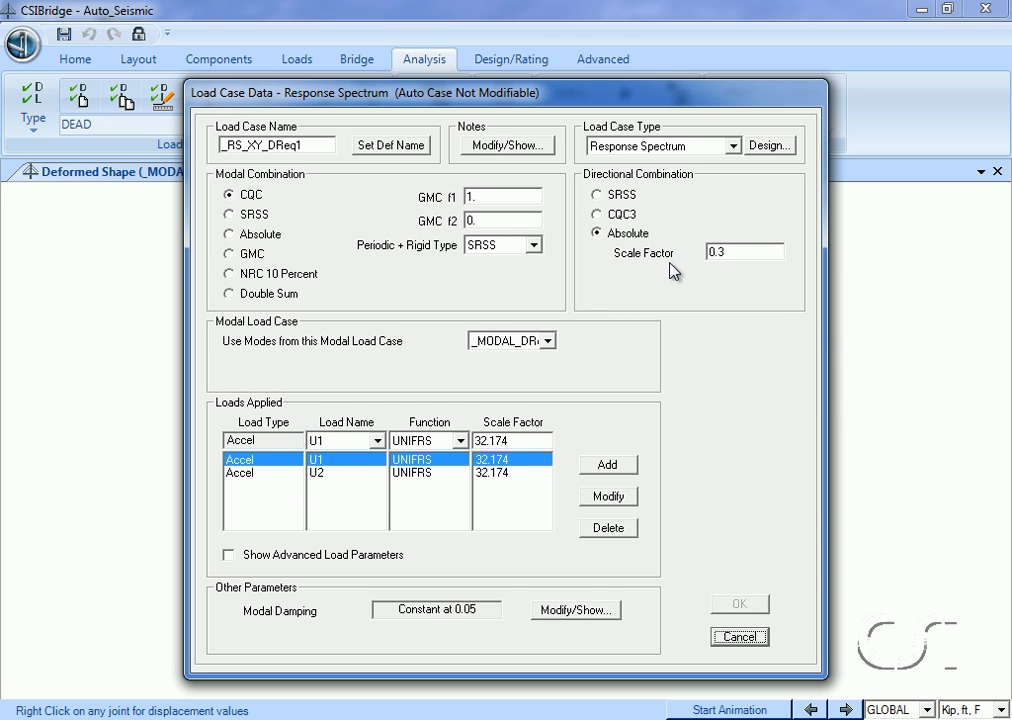
{"action": "left_click", "coordinate": [740, 638]}
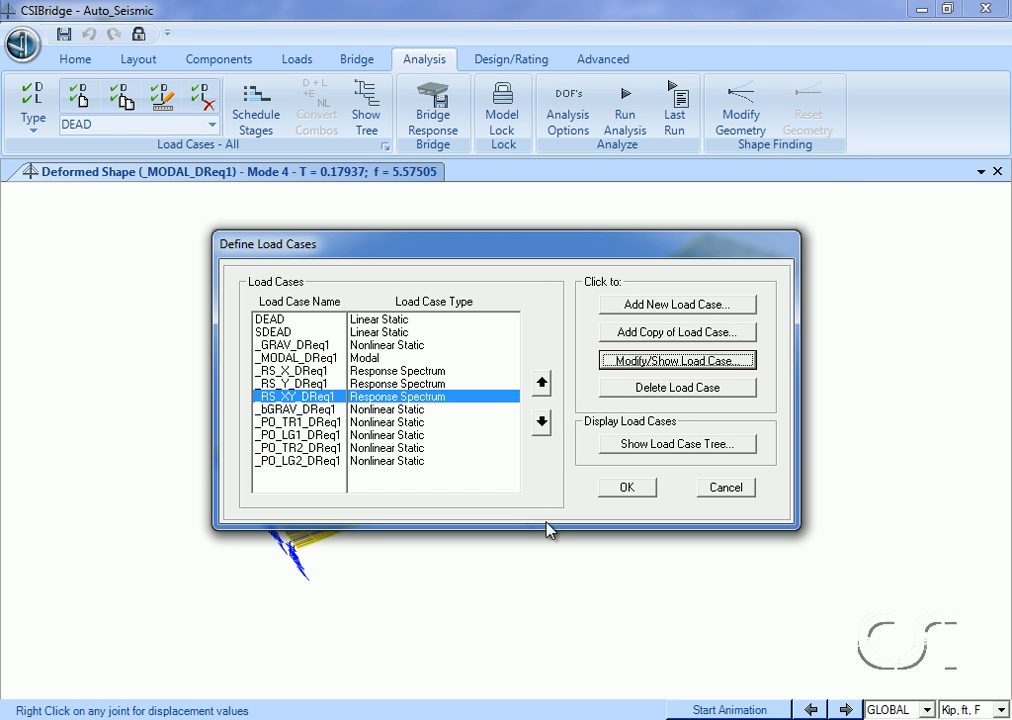
Review the staged construction load case _bGRAV_DReq1, including its added groups, applied loads and changed column modifiers, and leave the load case definitions.
{"action": "left_click", "coordinate": [430, 410]}
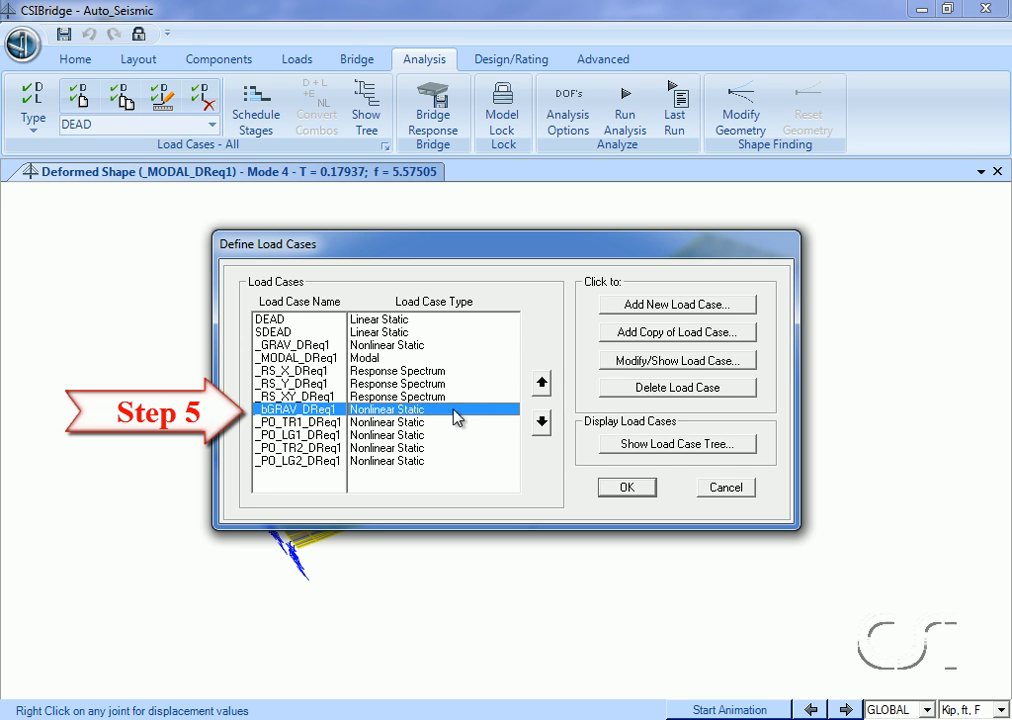
{"action": "left_click", "coordinate": [648, 364]}
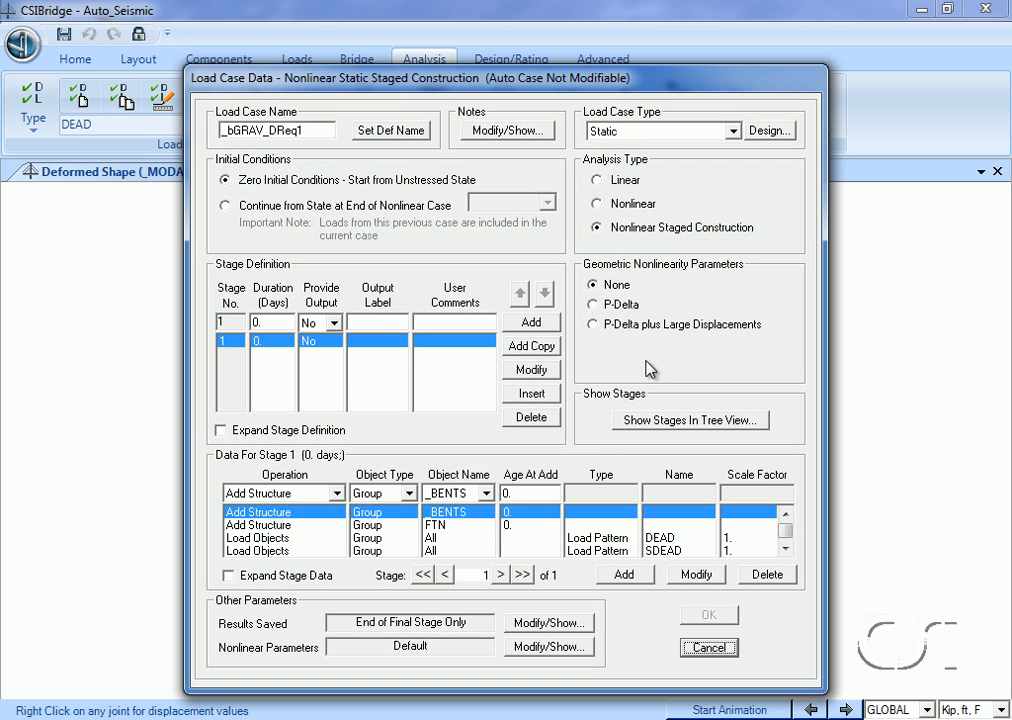
{"action": "left_click", "coordinate": [469, 528]}
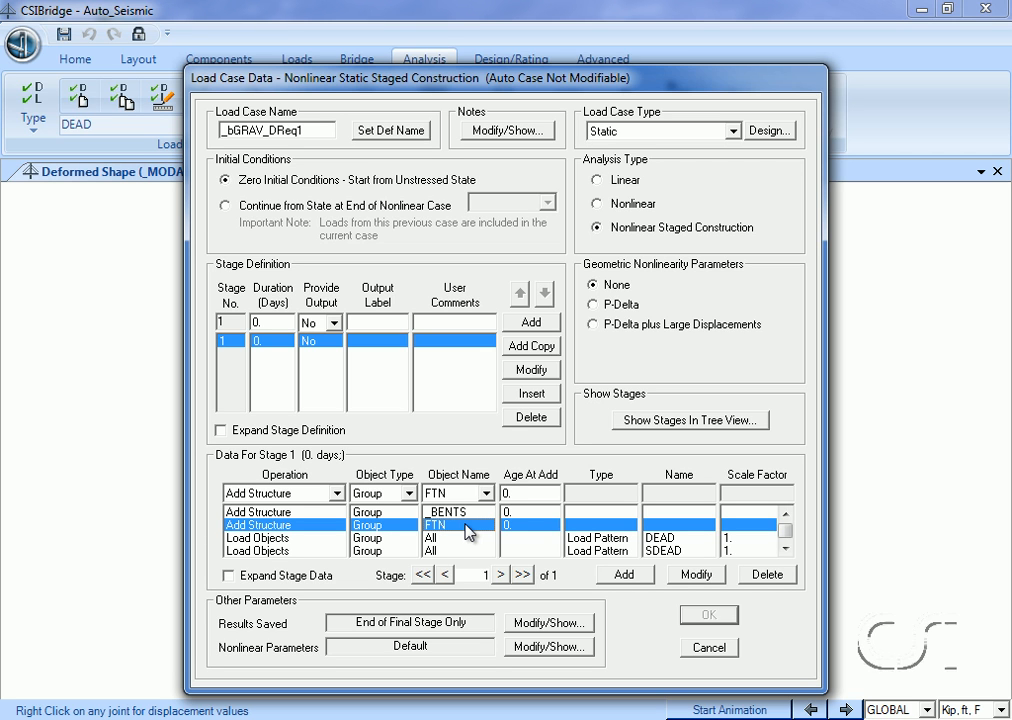
{"action": "left_click", "coordinate": [785, 548]}
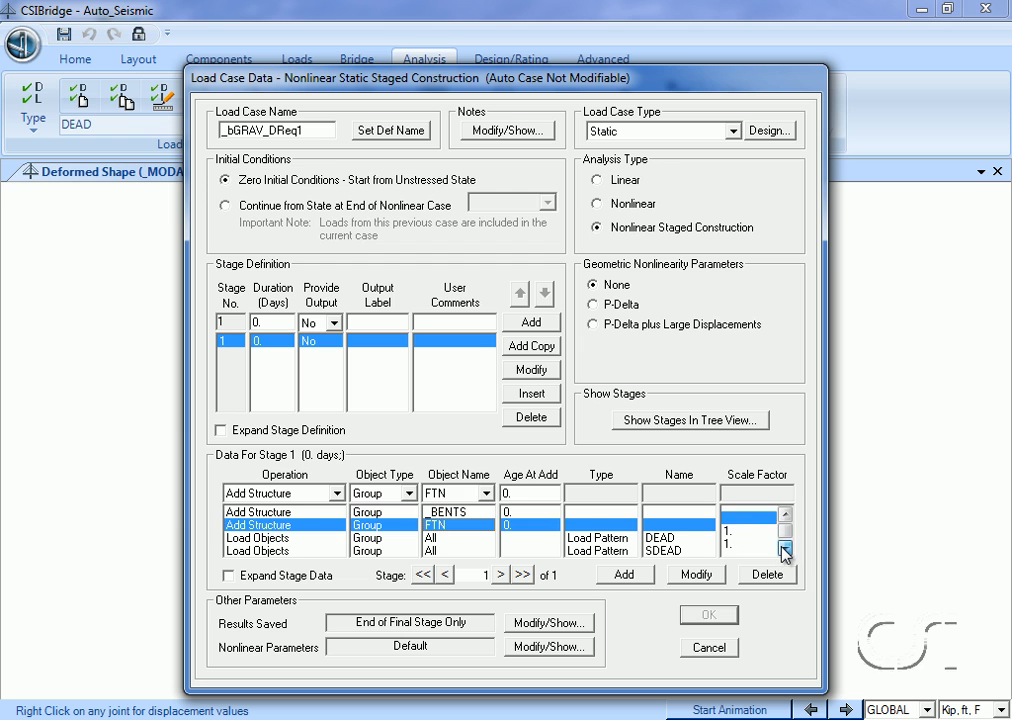
{"action": "left_click", "coordinate": [785, 550]}
{"action": "left_click", "coordinate": [785, 550]}
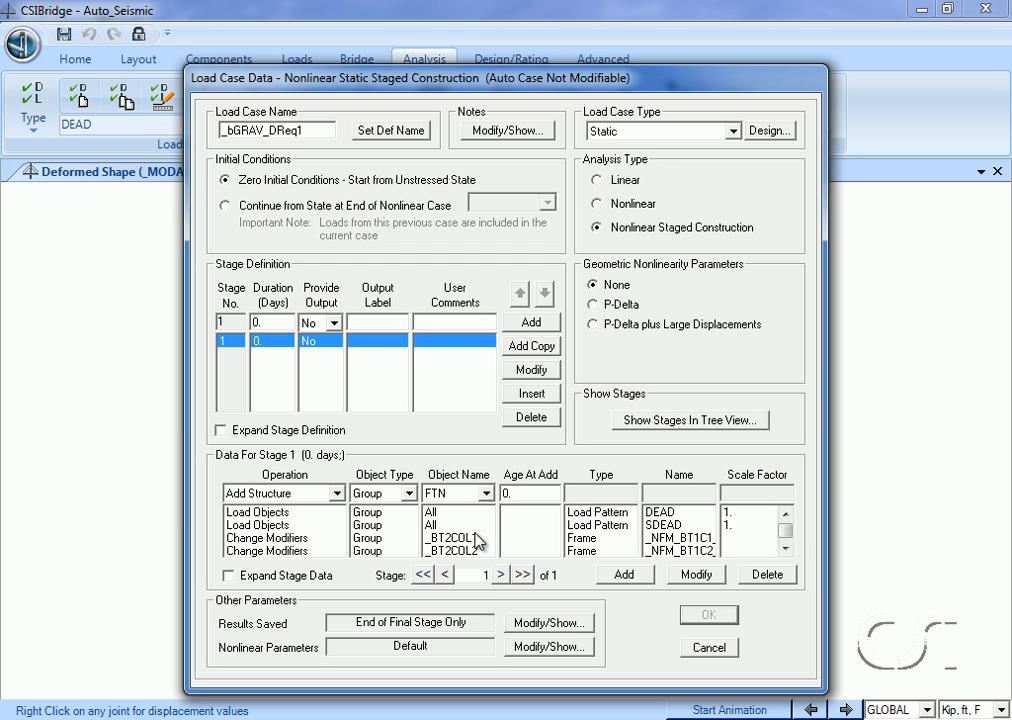
{"action": "left_click", "coordinate": [477, 539]}
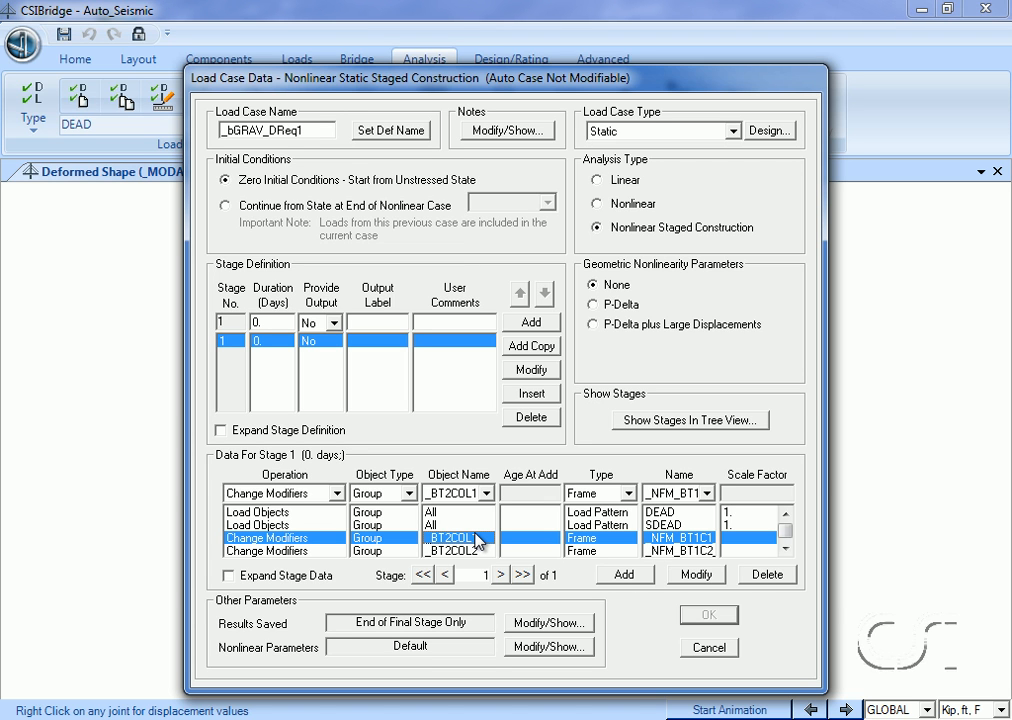
{"action": "left_click", "coordinate": [709, 648]}
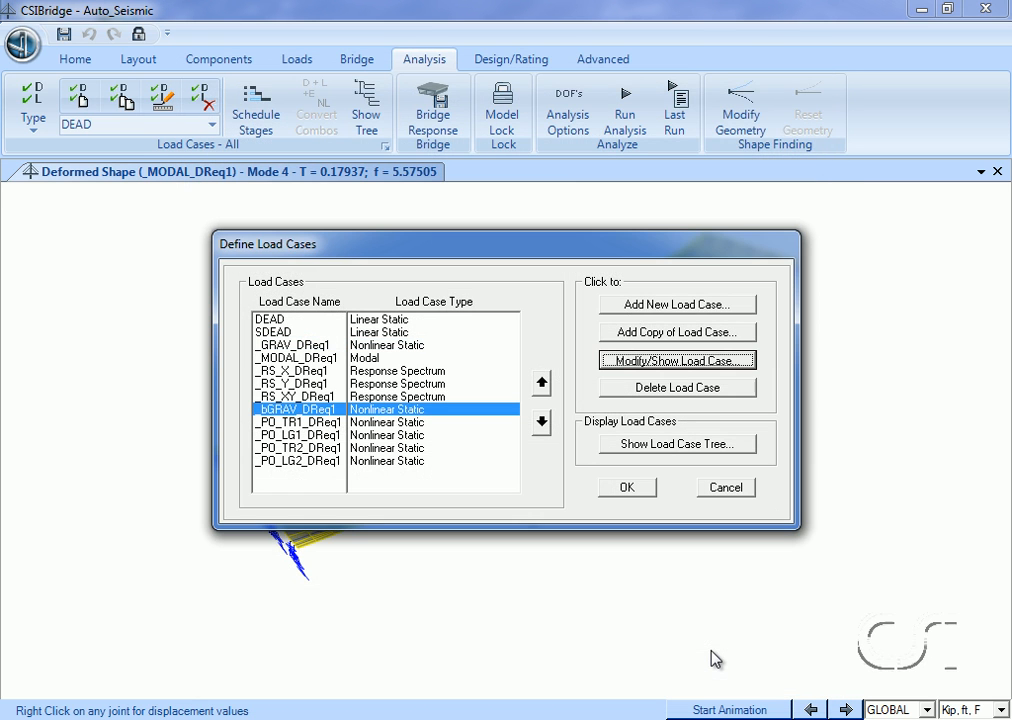
{"action": "left_click", "coordinate": [730, 499]}
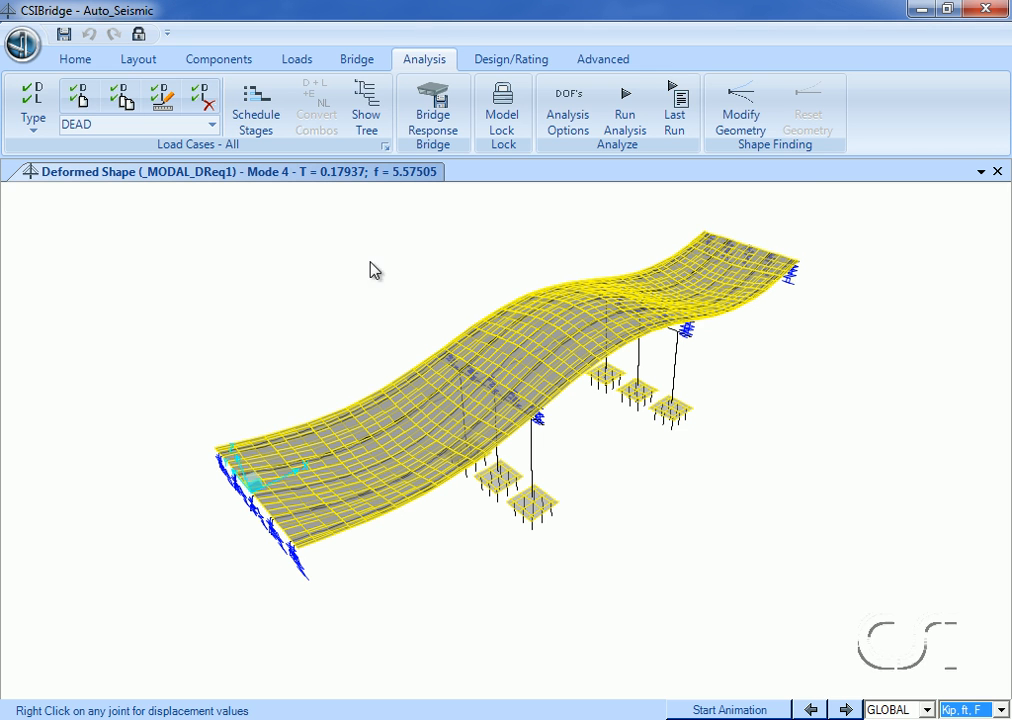
Open the Col_Bent frame section in Section Designer to view its reinforced circular shape.
{"action": "left_click", "coordinate": [236, 66]}
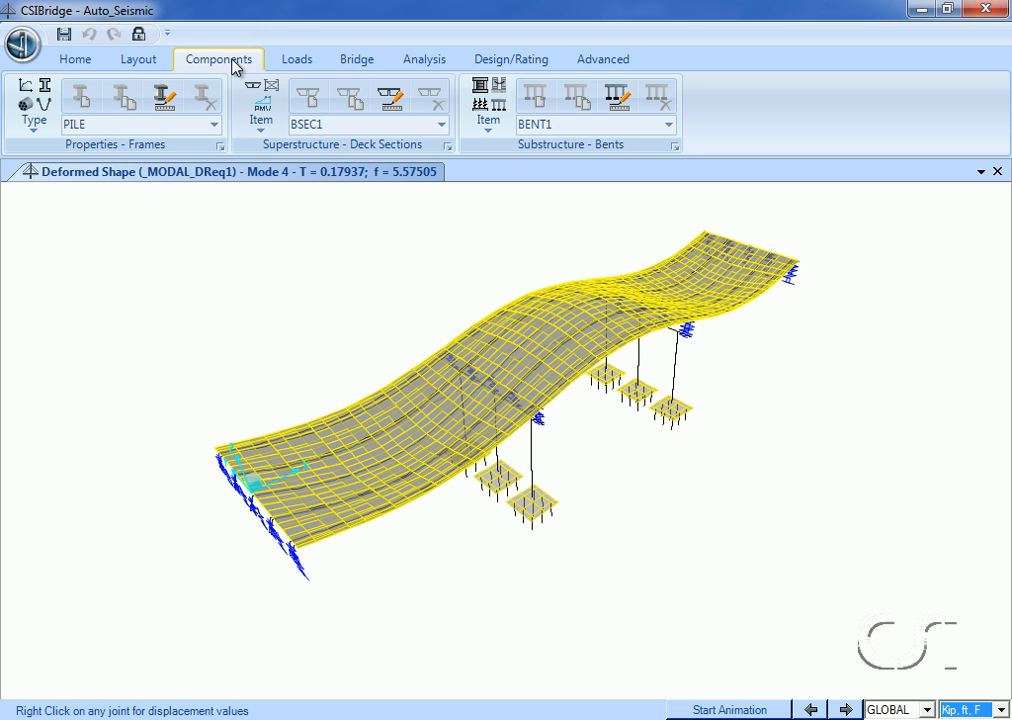
{"action": "left_click", "coordinate": [73, 121]}
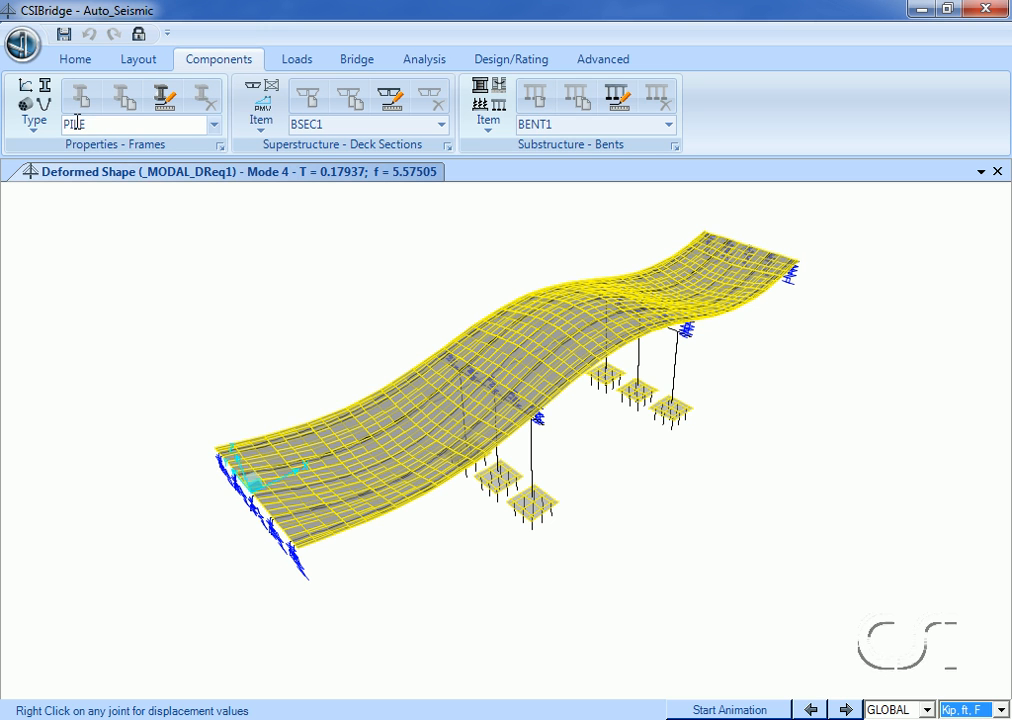
{"action": "left_click", "coordinate": [213, 124]}
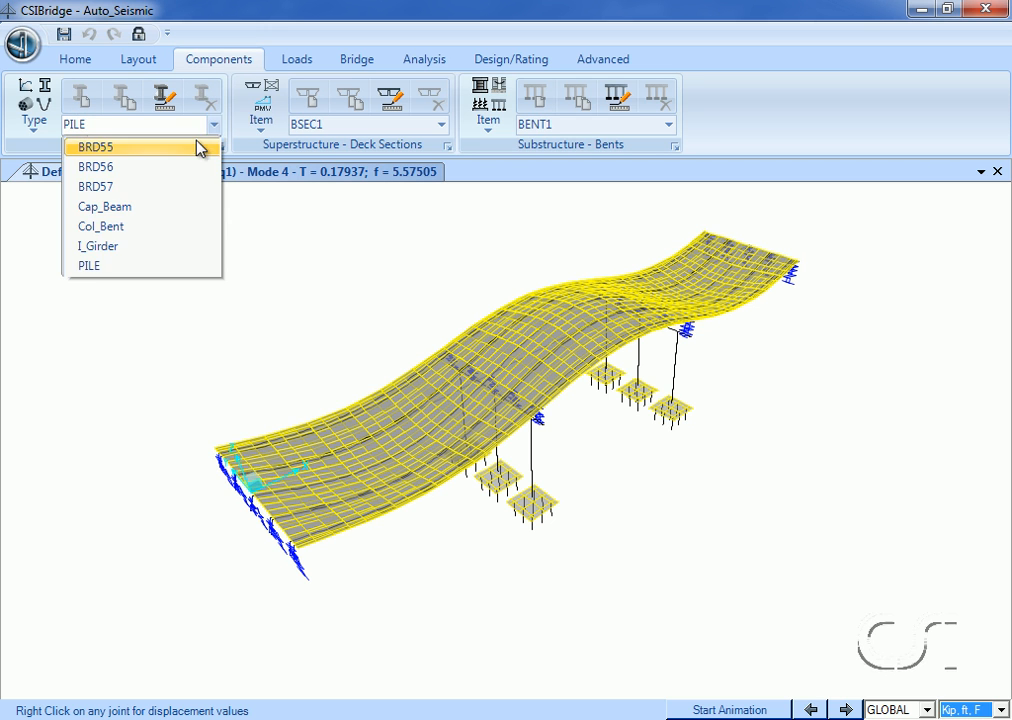
{"action": "left_click", "coordinate": [158, 227]}
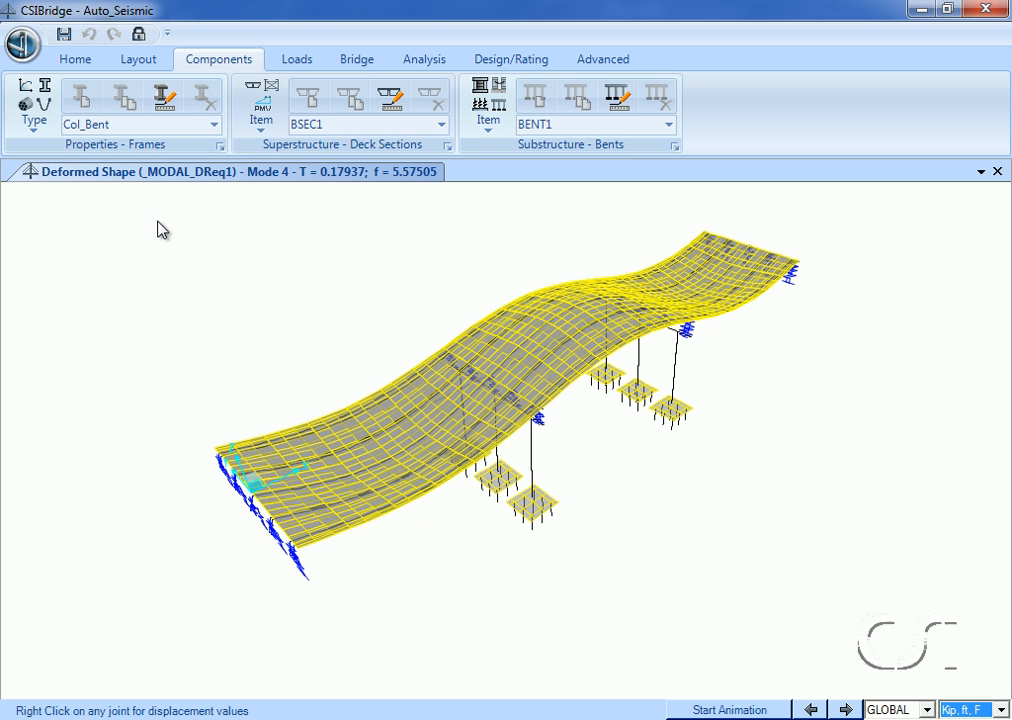
{"action": "left_click", "coordinate": [172, 102]}
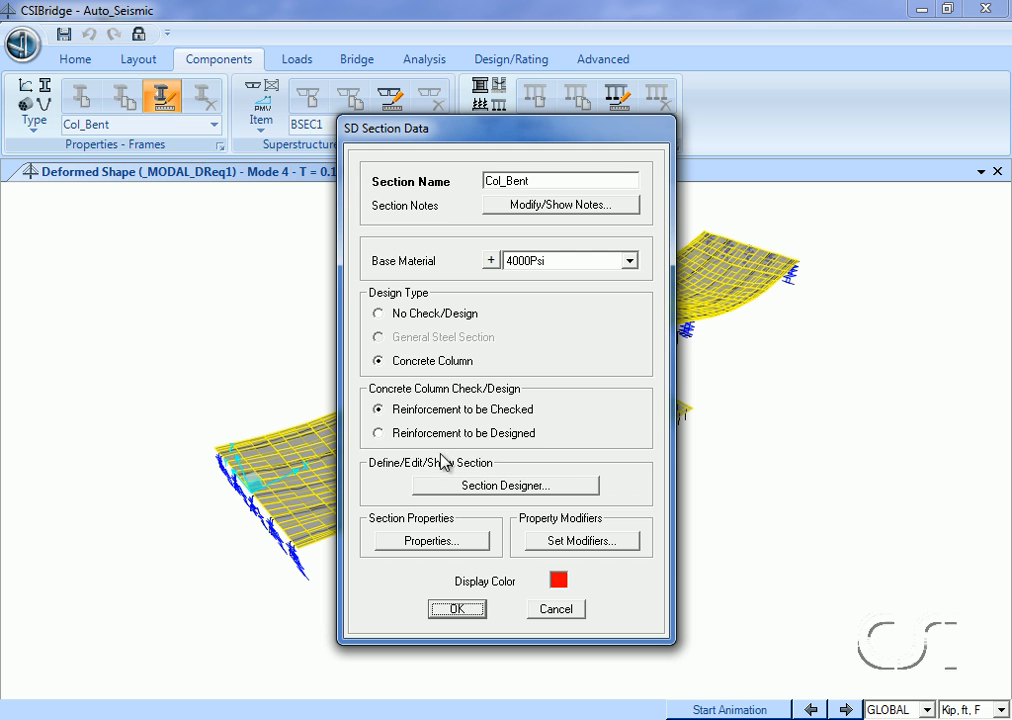
{"action": "left_click", "coordinate": [480, 487]}
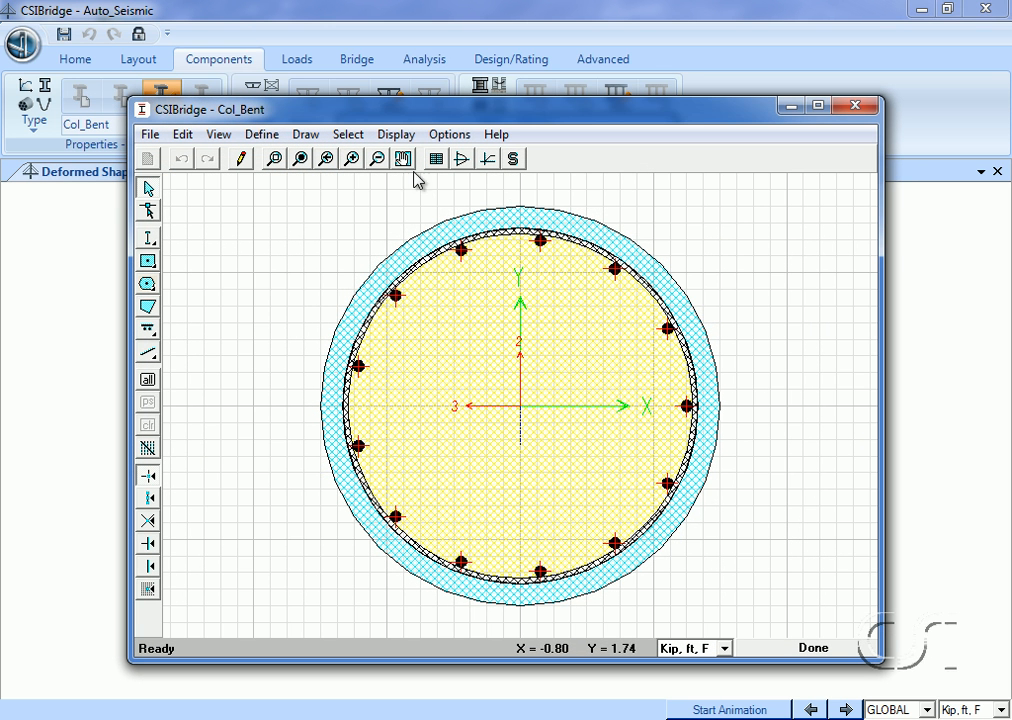
Show the Col_Bent moment-curvature curve with the Caltrans Idealized Model, and leave the section without changes.
{"action": "left_click", "coordinate": [396, 134]}
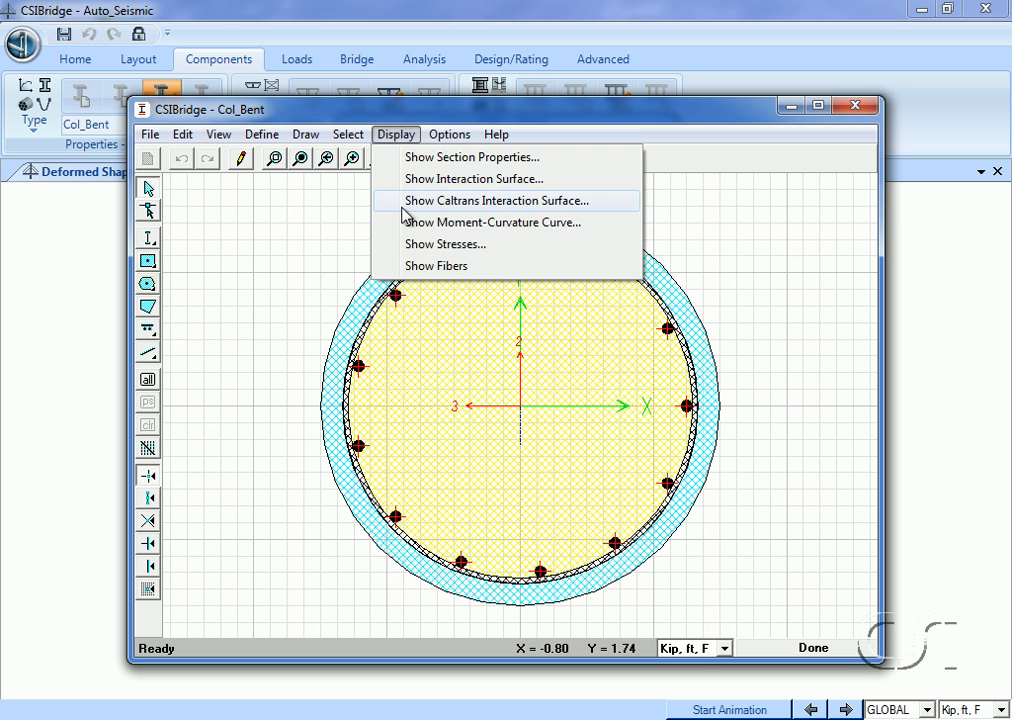
{"action": "left_click", "coordinate": [503, 222]}
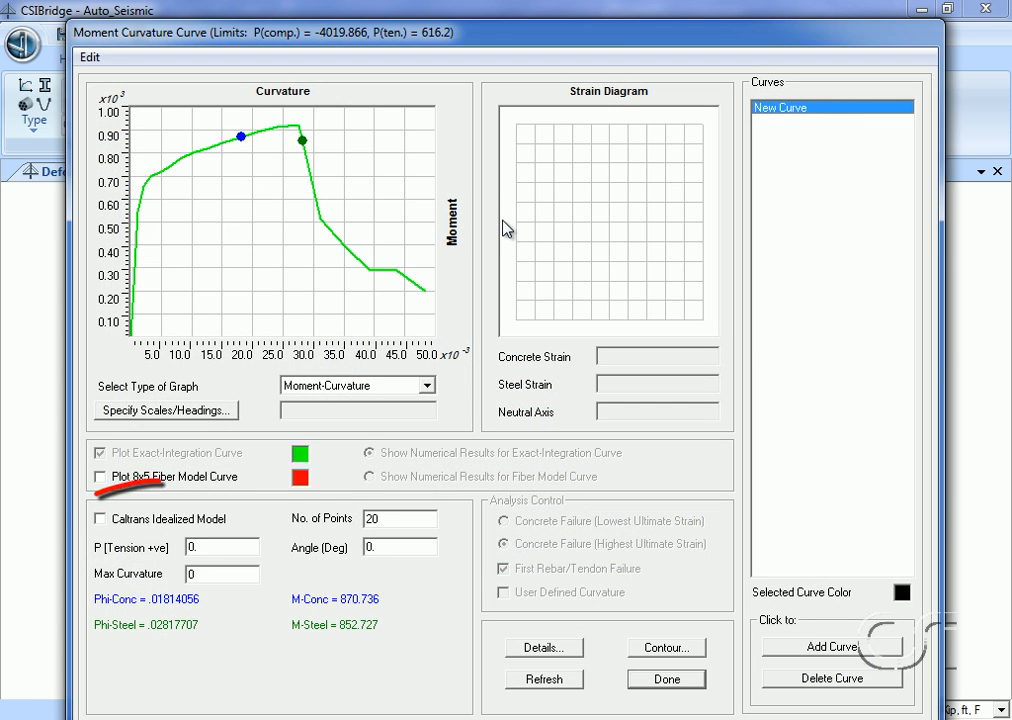
{"action": "left_click", "coordinate": [216, 519]}
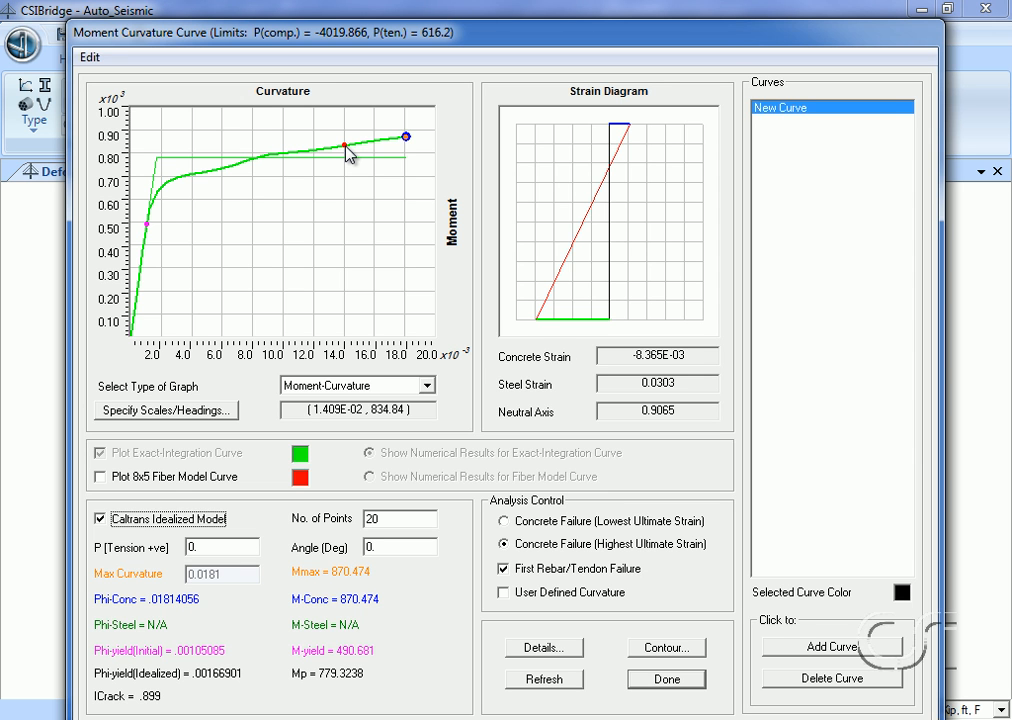
{"action": "left_click", "coordinate": [666, 679]}
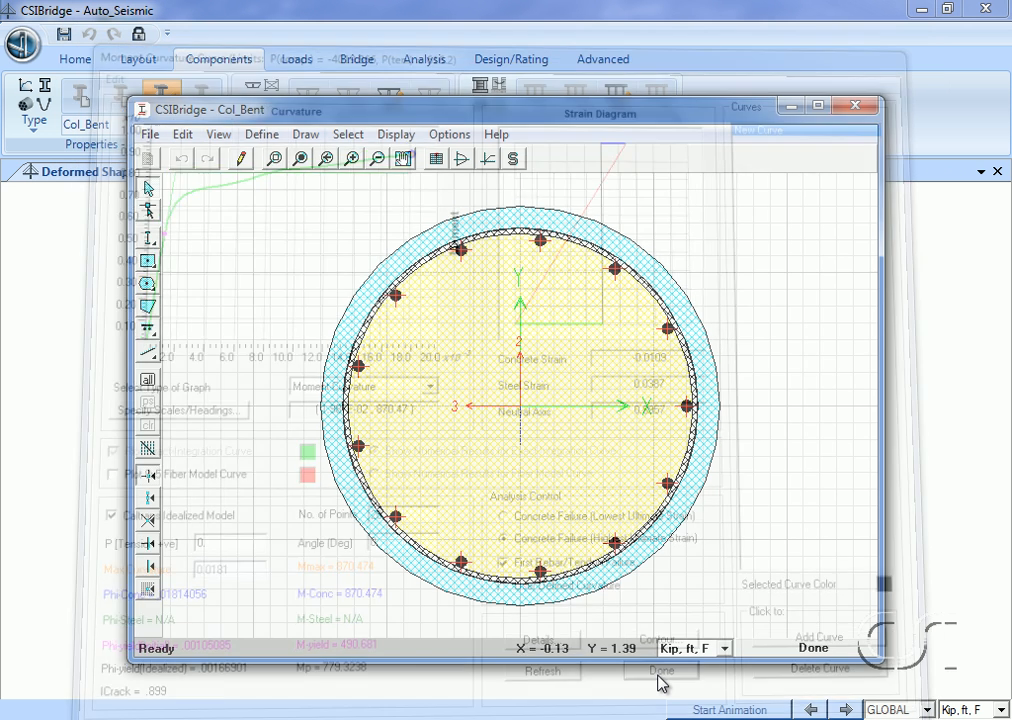
{"action": "left_click", "coordinate": [815, 650]}
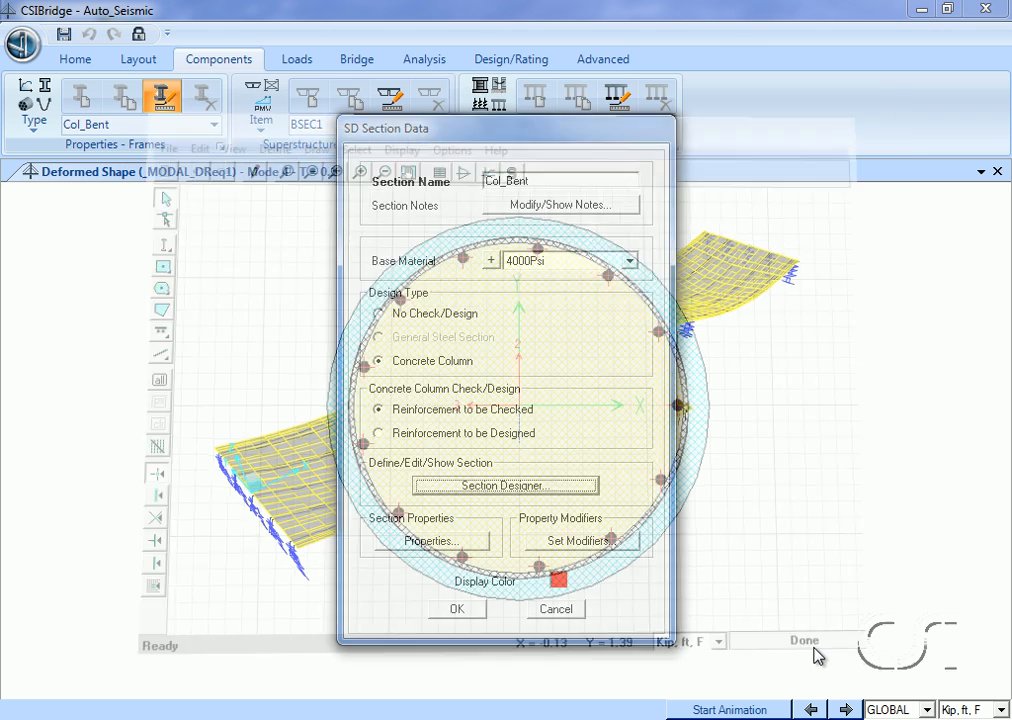
{"action": "left_click", "coordinate": [557, 610]}
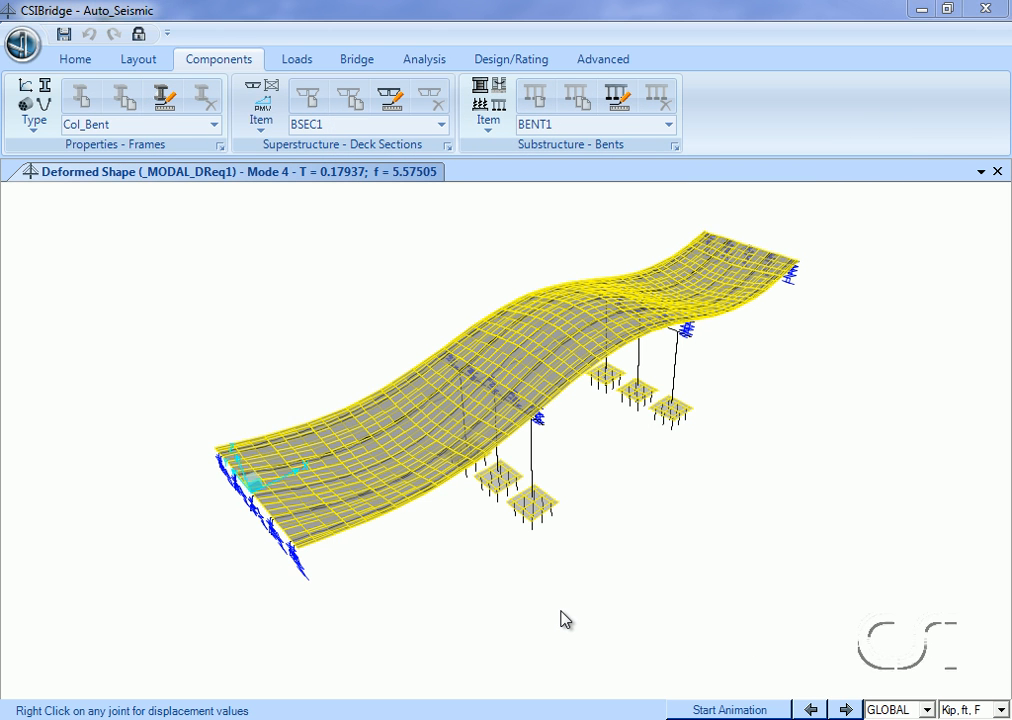
Review the pushover load case _PO_TR1_DReq1, including its initial conditions, load application control and nonlinear parameters.
{"action": "left_click", "coordinate": [432, 62]}
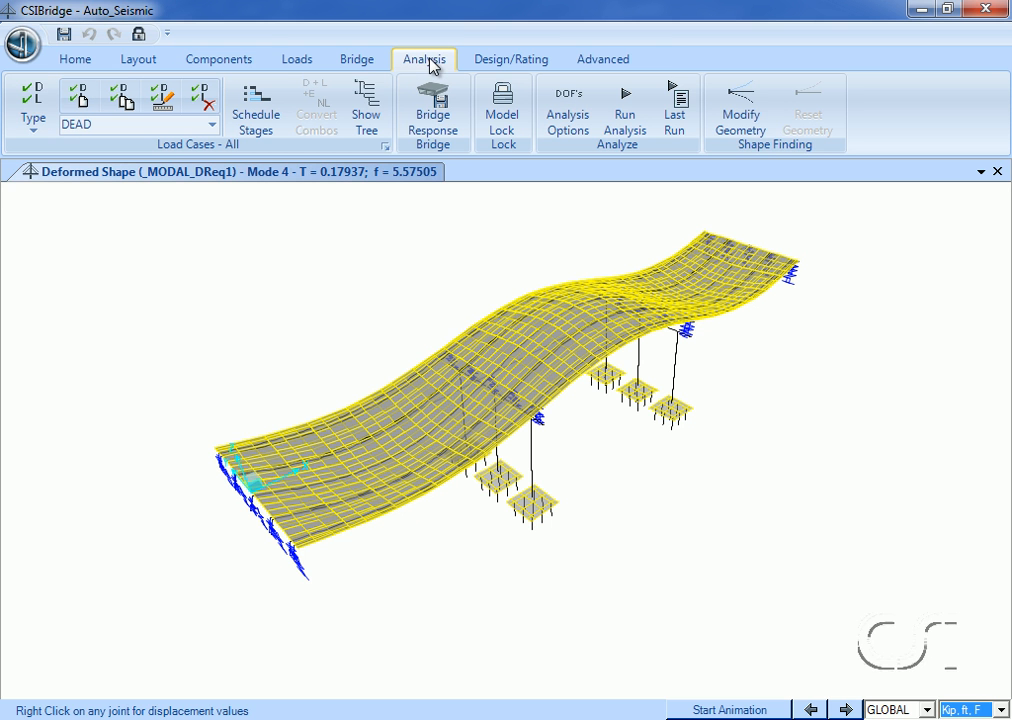
{"action": "left_click", "coordinate": [386, 147]}
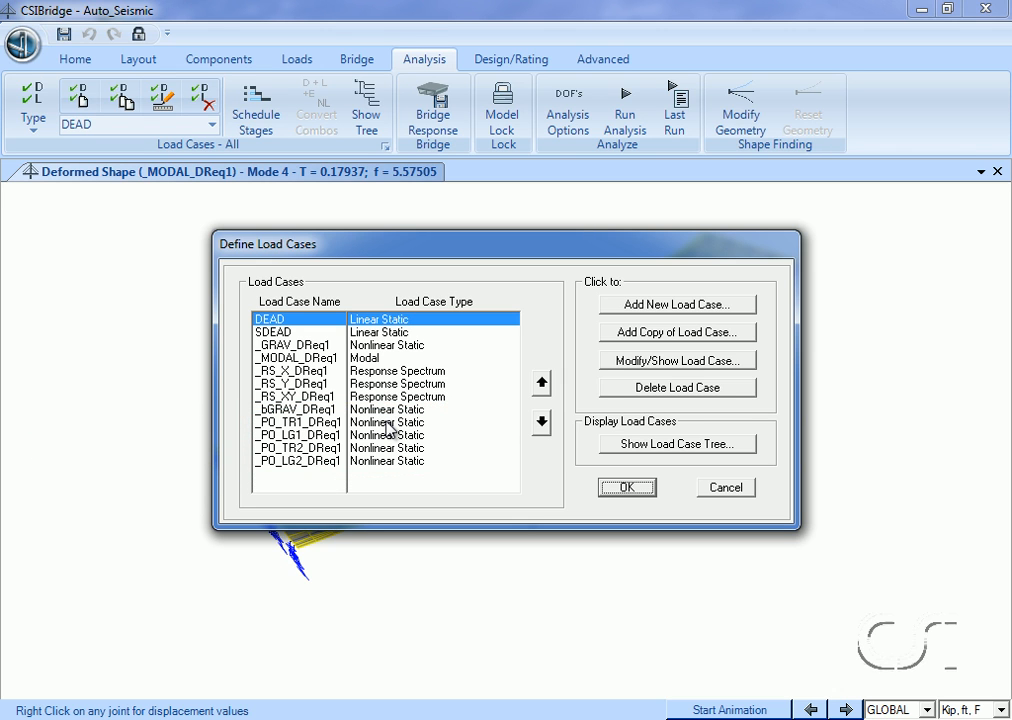
{"action": "left_click", "coordinate": [386, 423]}
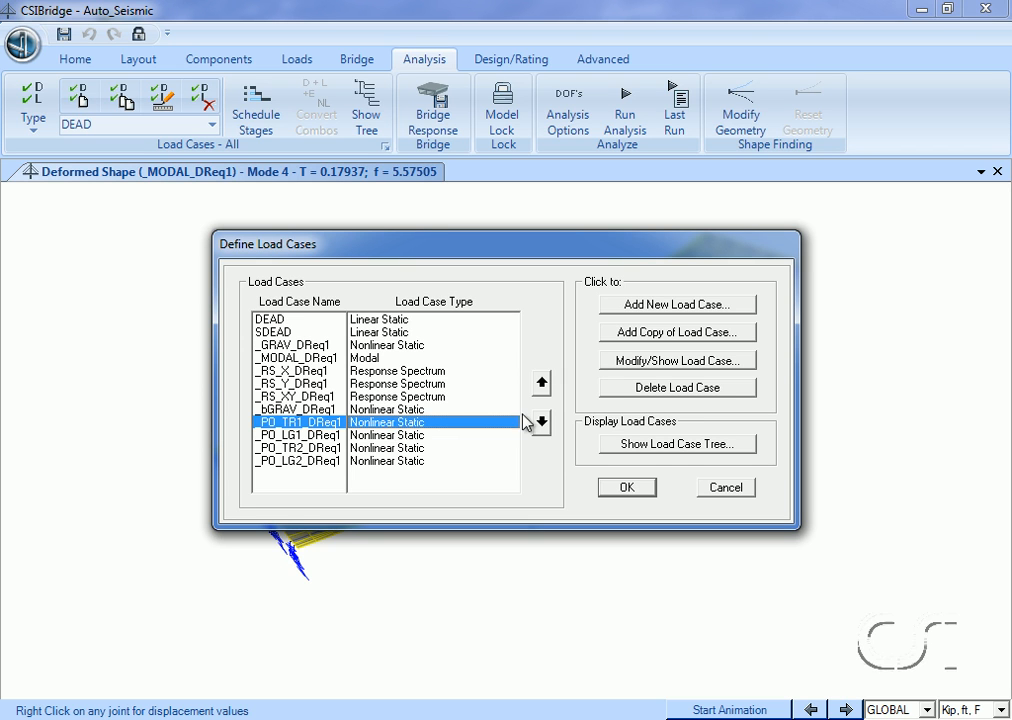
{"action": "left_click", "coordinate": [628, 362]}
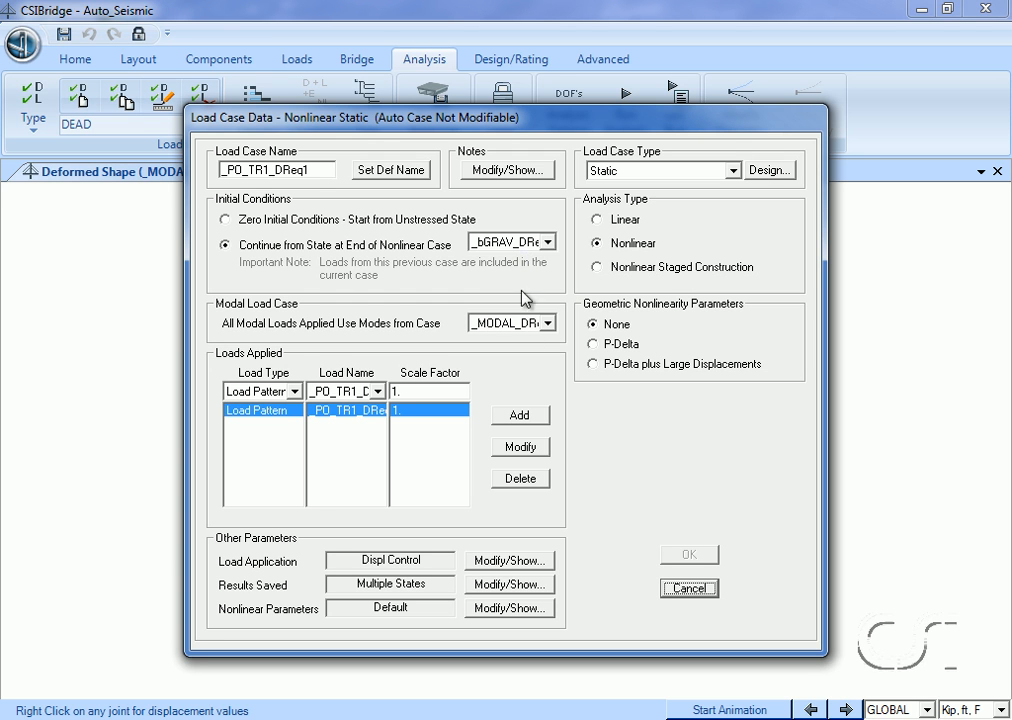
{"action": "left_click", "coordinate": [500, 561]}
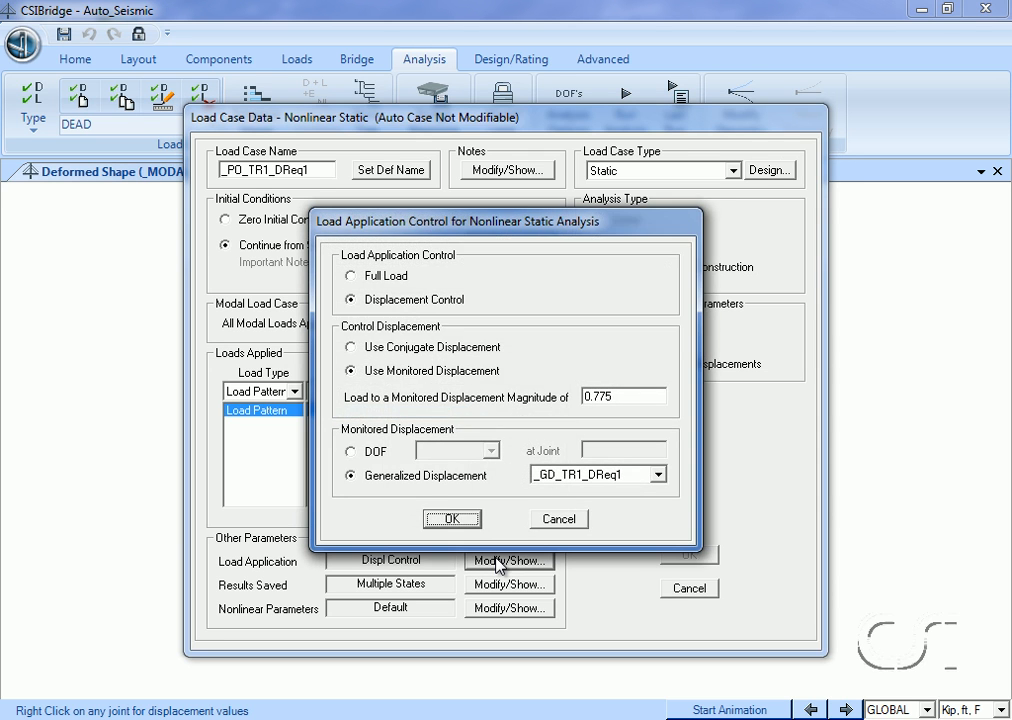
{"action": "left_click", "coordinate": [559, 519]}
{"action": "left_click", "coordinate": [512, 608]}
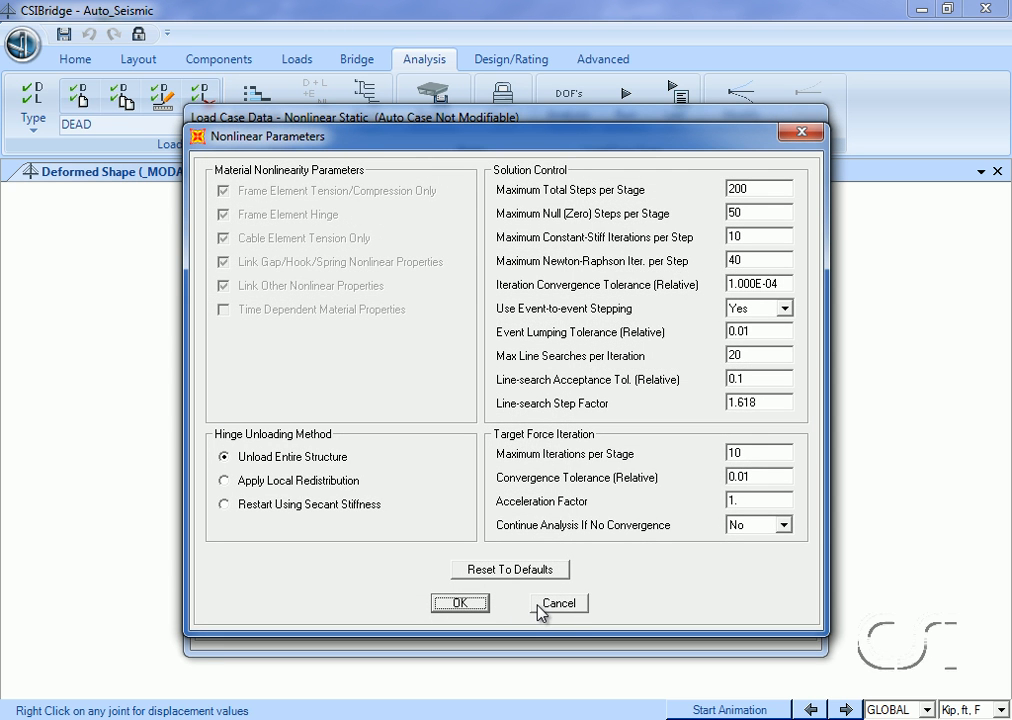
{"action": "left_click", "coordinate": [553, 603]}
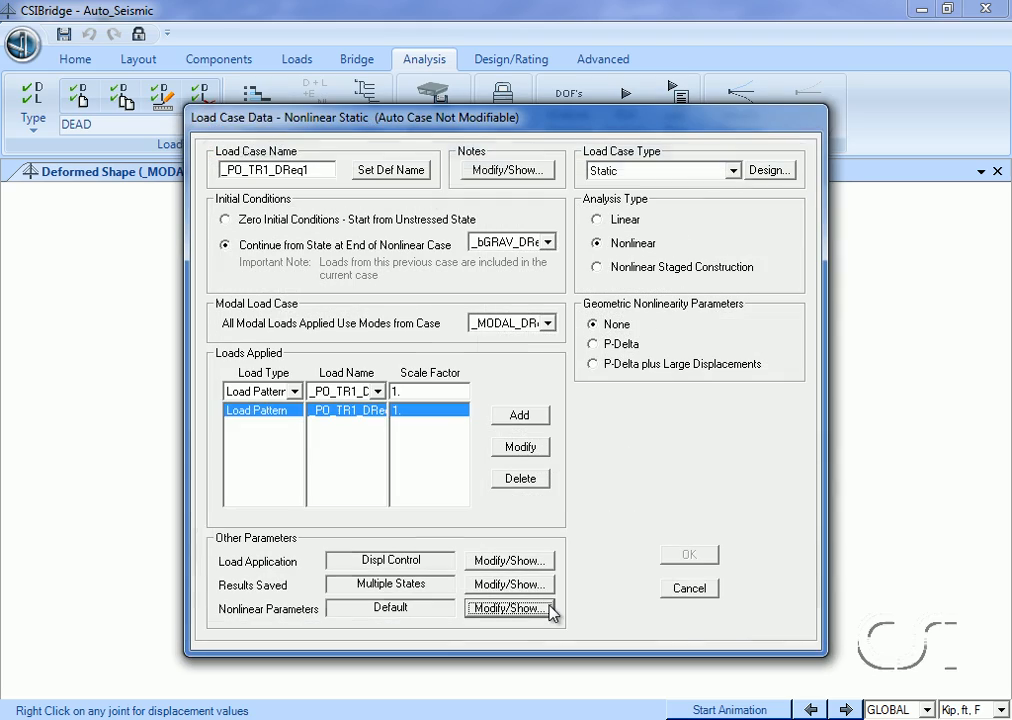
{"action": "left_click", "coordinate": [688, 590]}
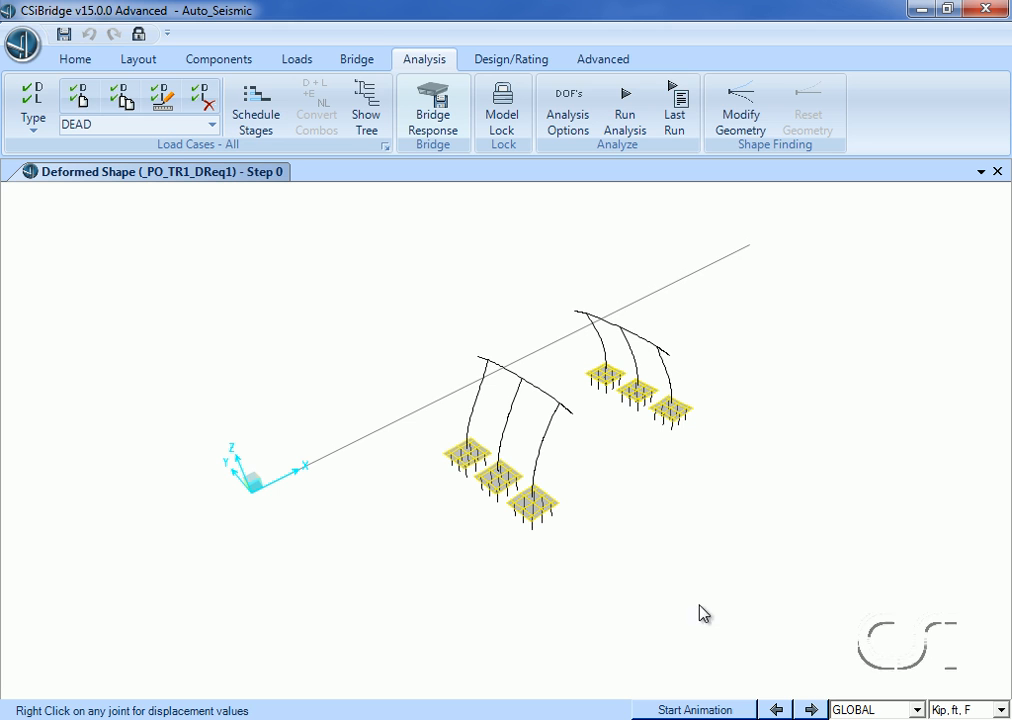
Step through the deformed shape of _PO_TR1_DReq1 from step 0 to step 15 to examine hinge formation in the bent columns.
{"action": "left_click", "coordinate": [812, 709]}
{"action": "left_click", "coordinate": [812, 709]}
{"action": "left_click", "coordinate": [812, 709]}
{"action": "left_click", "coordinate": [812, 709]}
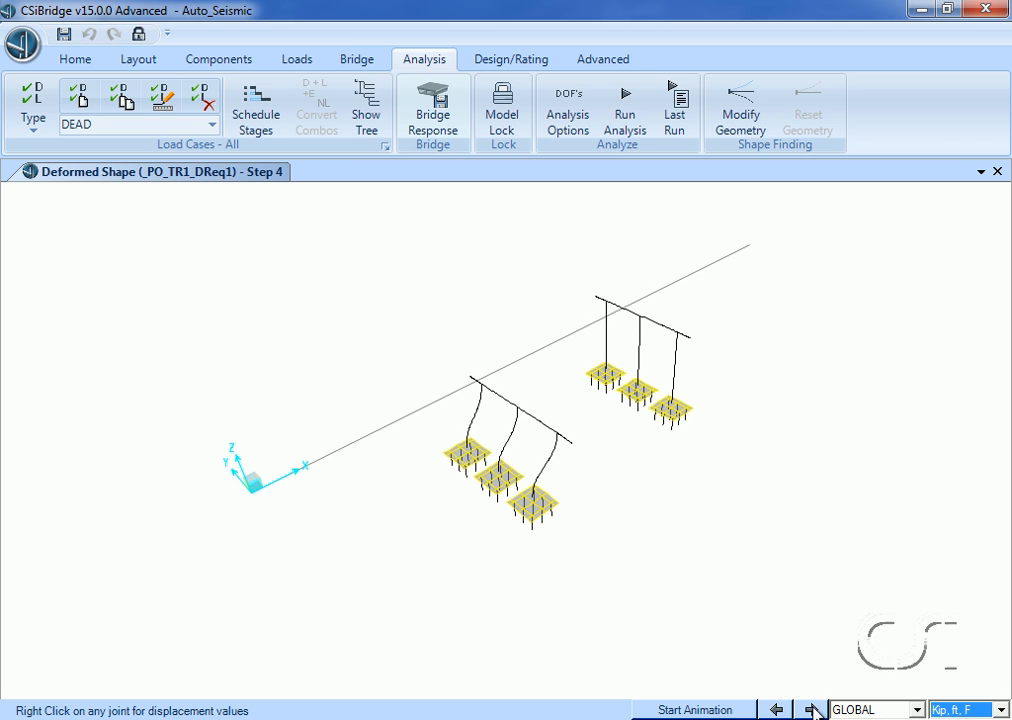
{"action": "left_click", "coordinate": [812, 709]}
{"action": "left_click", "coordinate": [812, 709]}
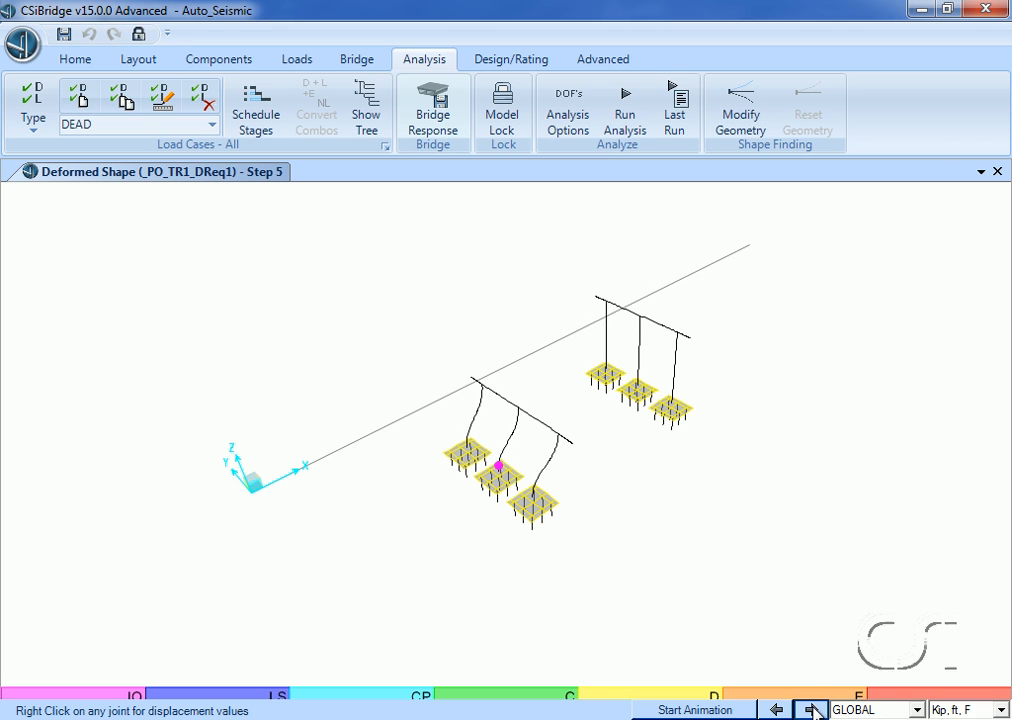
{"action": "left_click", "coordinate": [812, 709]}
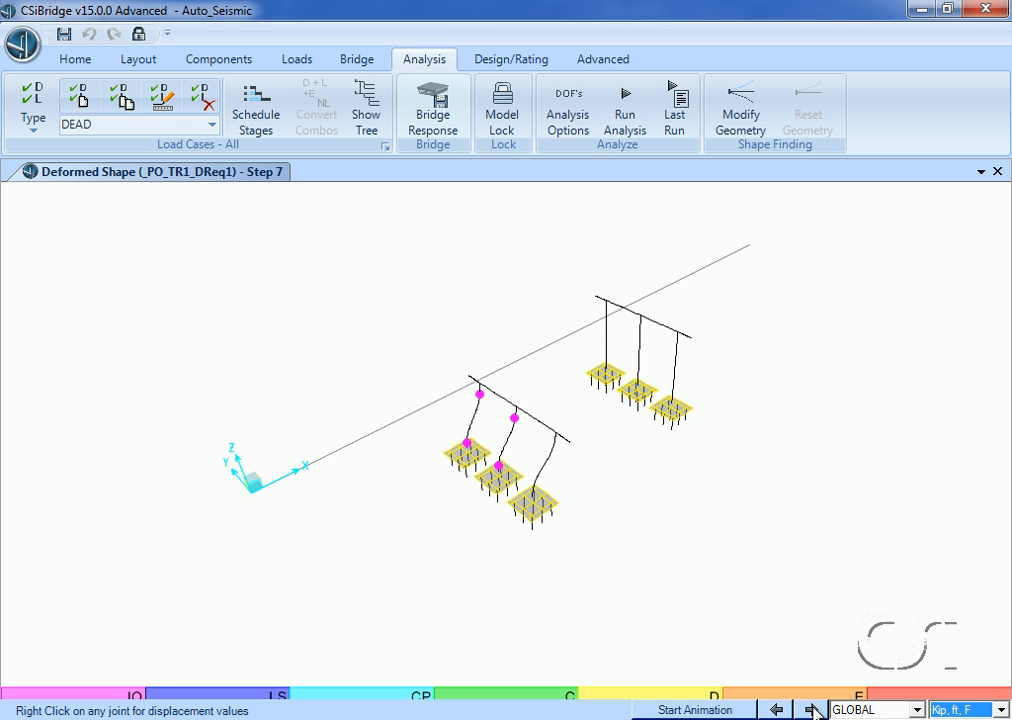
{"action": "left_click", "coordinate": [812, 709]}
{"action": "left_click", "coordinate": [812, 709]}
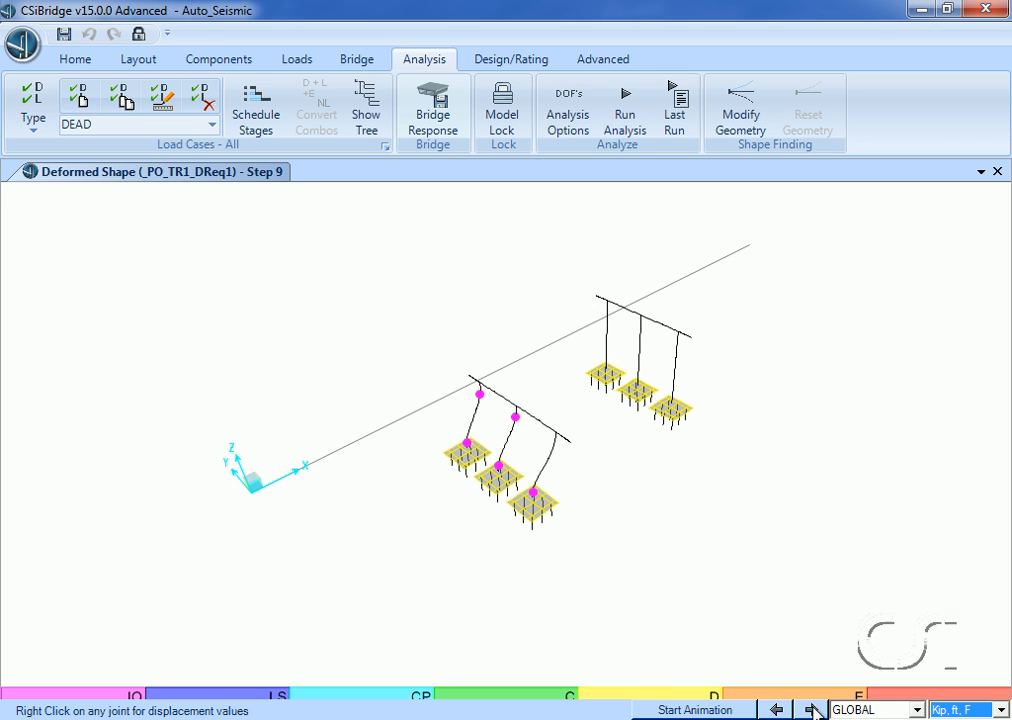
{"action": "left_click", "coordinate": [812, 709]}
{"action": "left_click", "coordinate": [812, 709]}
{"action": "left_click", "coordinate": [812, 709]}
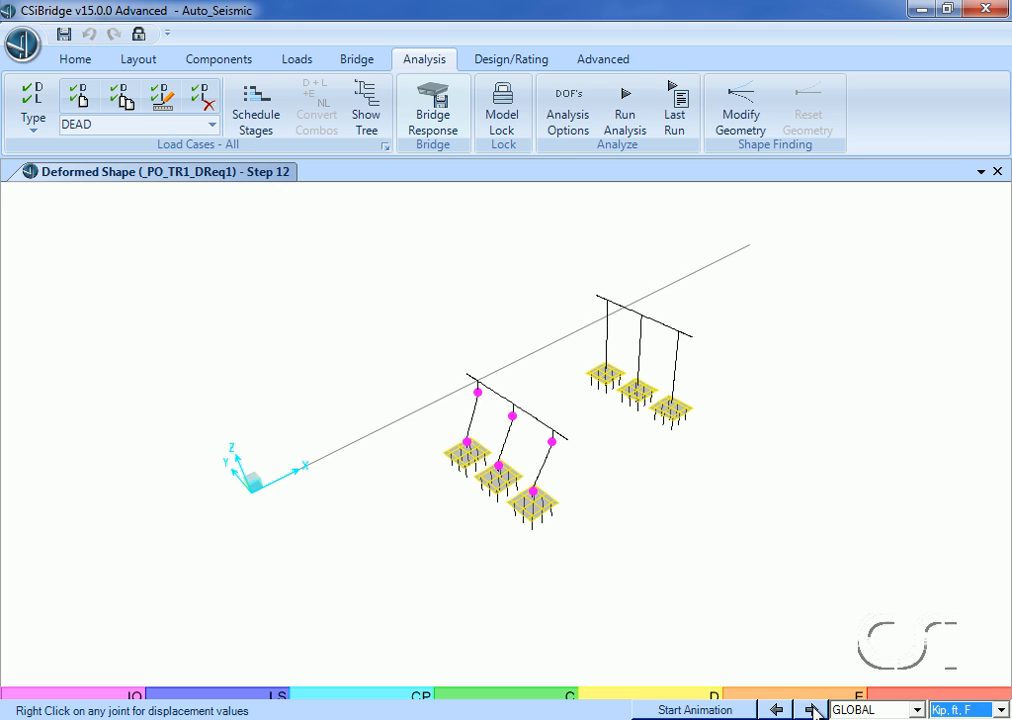
{"action": "left_click", "coordinate": [812, 709]}
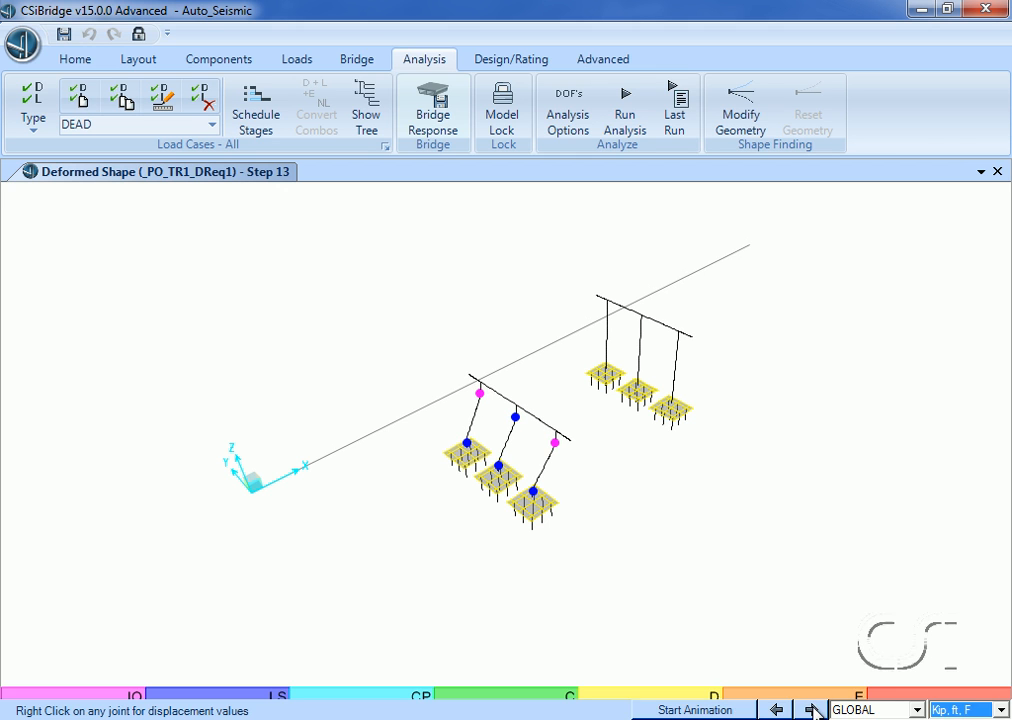
{"action": "left_click", "coordinate": [812, 709]}
{"action": "left_click", "coordinate": [812, 709]}
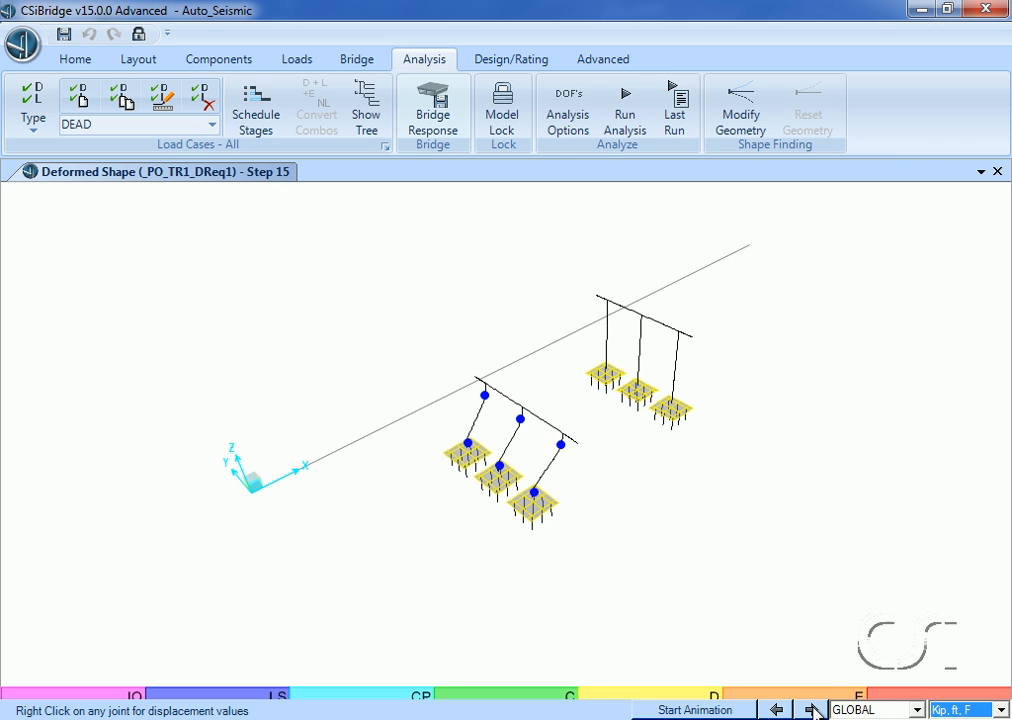
Continue stepping the deformed shape of _PO_TR1_DReq1 from step 15 to step 26 to examine how the column hinges progress.
{"action": "left_click", "coordinate": [812, 709]}
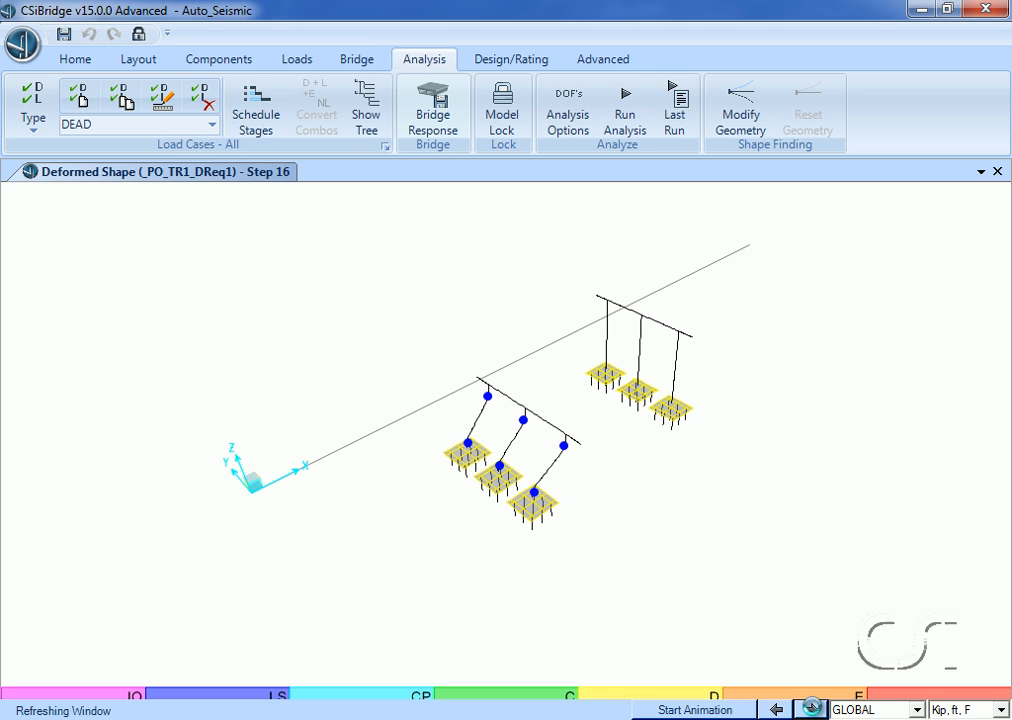
{"action": "left_click", "coordinate": [812, 709]}
{"action": "left_click", "coordinate": [812, 709]}
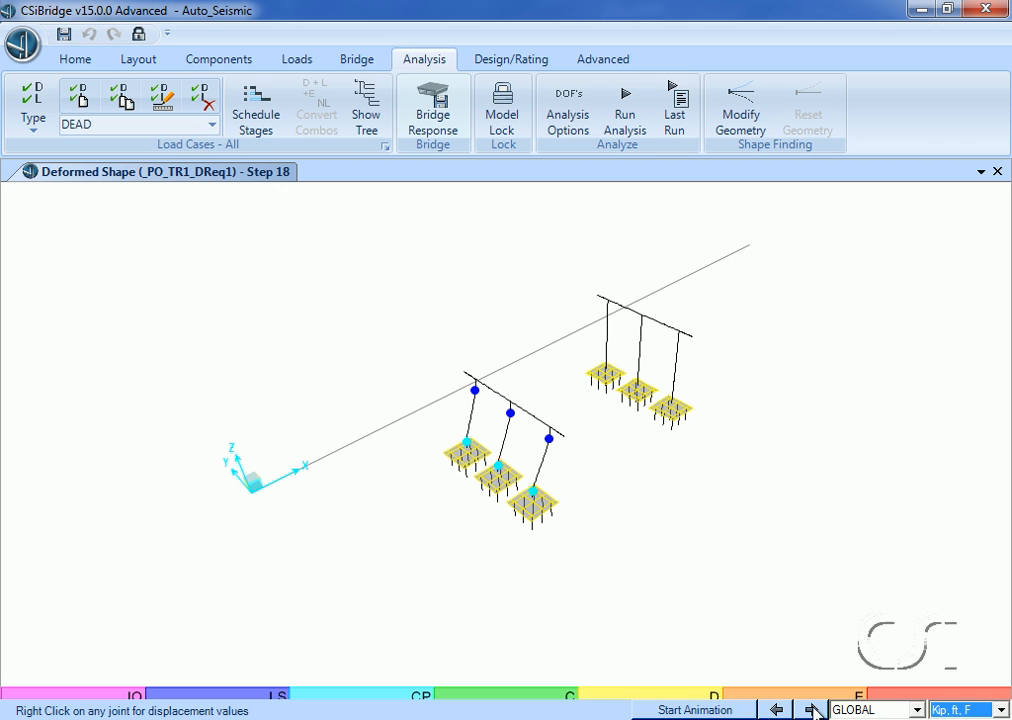
{"action": "left_click", "coordinate": [812, 709]}
{"action": "left_click", "coordinate": [812, 709]}
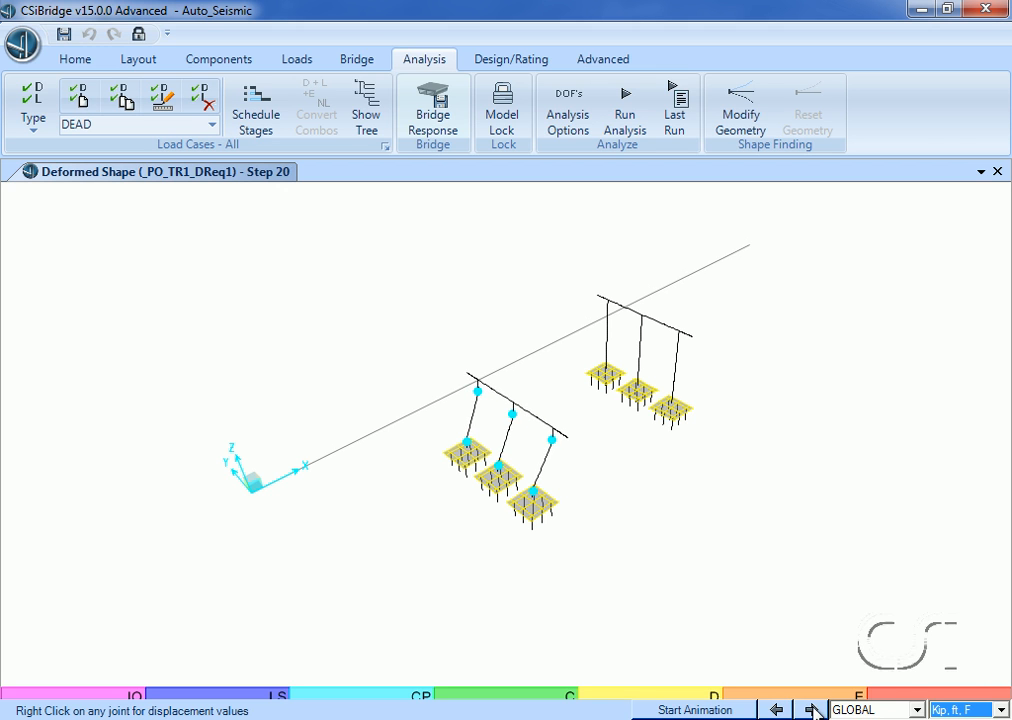
{"action": "left_click", "coordinate": [812, 709]}
{"action": "left_click", "coordinate": [812, 709]}
{"action": "left_click", "coordinate": [812, 709]}
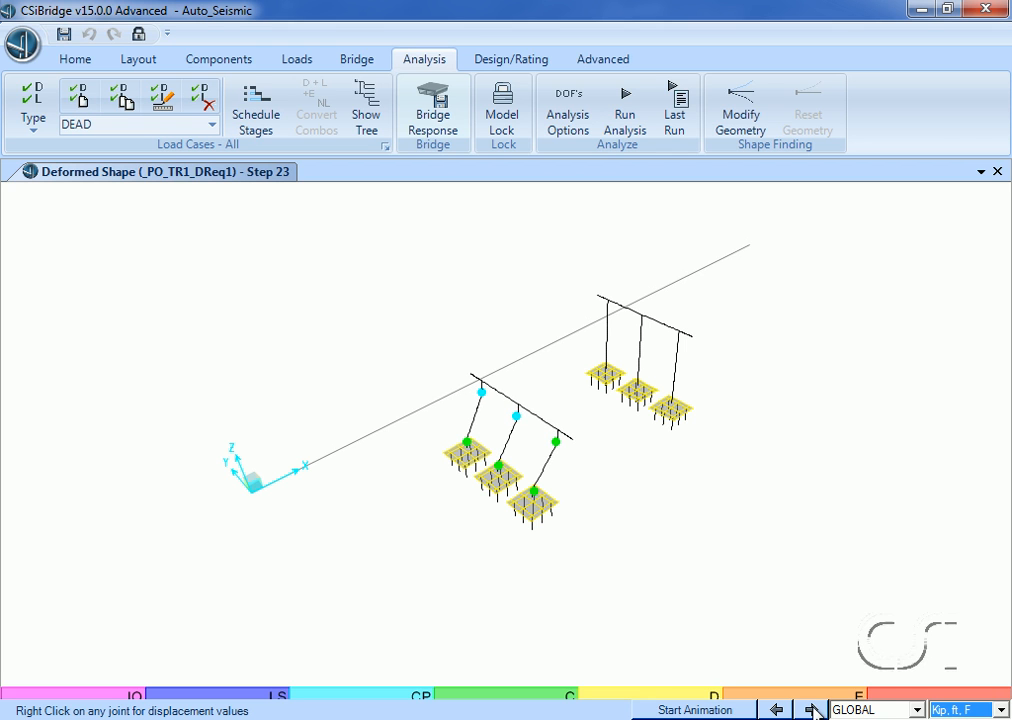
{"action": "left_click", "coordinate": [812, 709]}
{"action": "left_click", "coordinate": [812, 709]}
{"action": "left_click", "coordinate": [812, 709]}
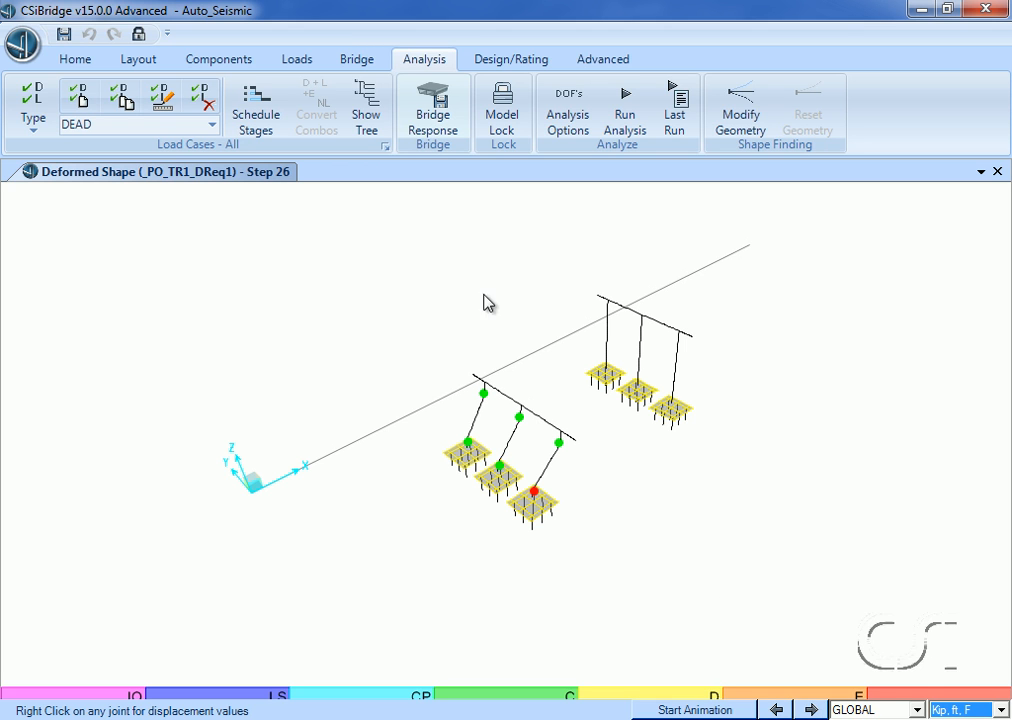
Review the remaining pushover load cases and the data of _PO_LG2_DReq1, leaving the load case definitions without changes.
{"action": "left_click", "coordinate": [384, 146]}
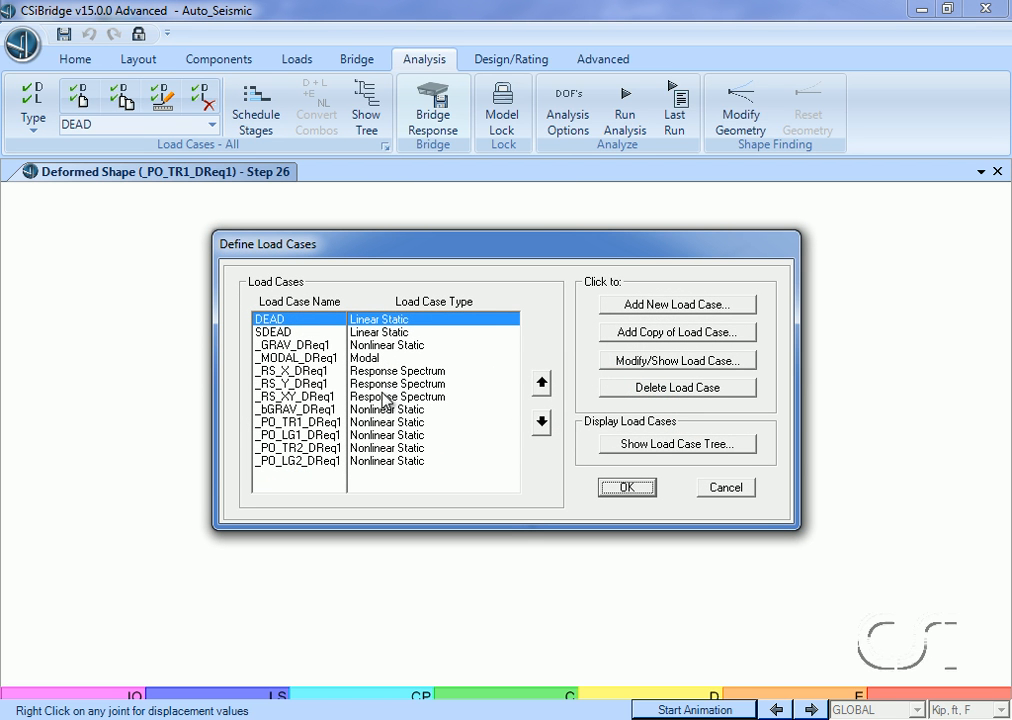
{"action": "left_click", "coordinate": [388, 436]}
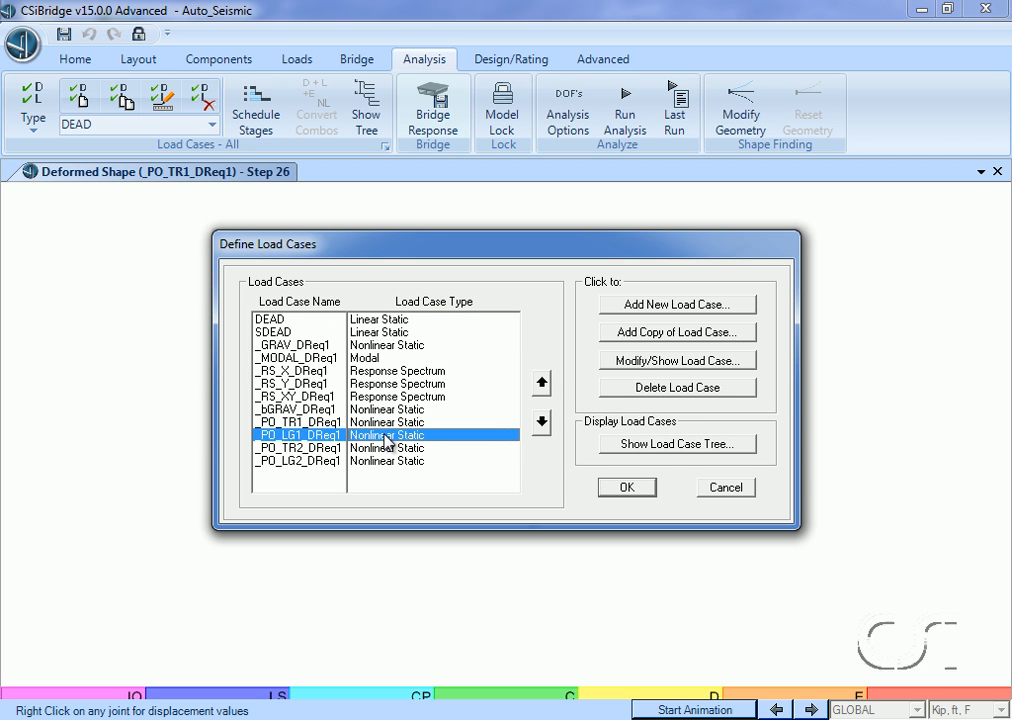
{"action": "left_click", "coordinate": [388, 449]}
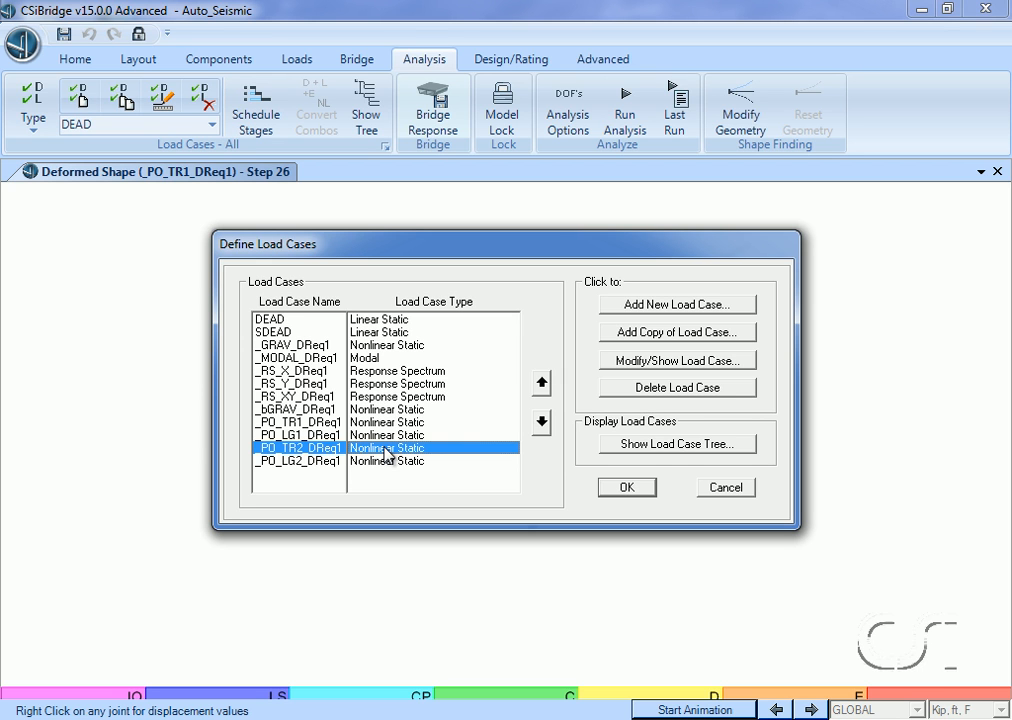
{"action": "left_click", "coordinate": [388, 461]}
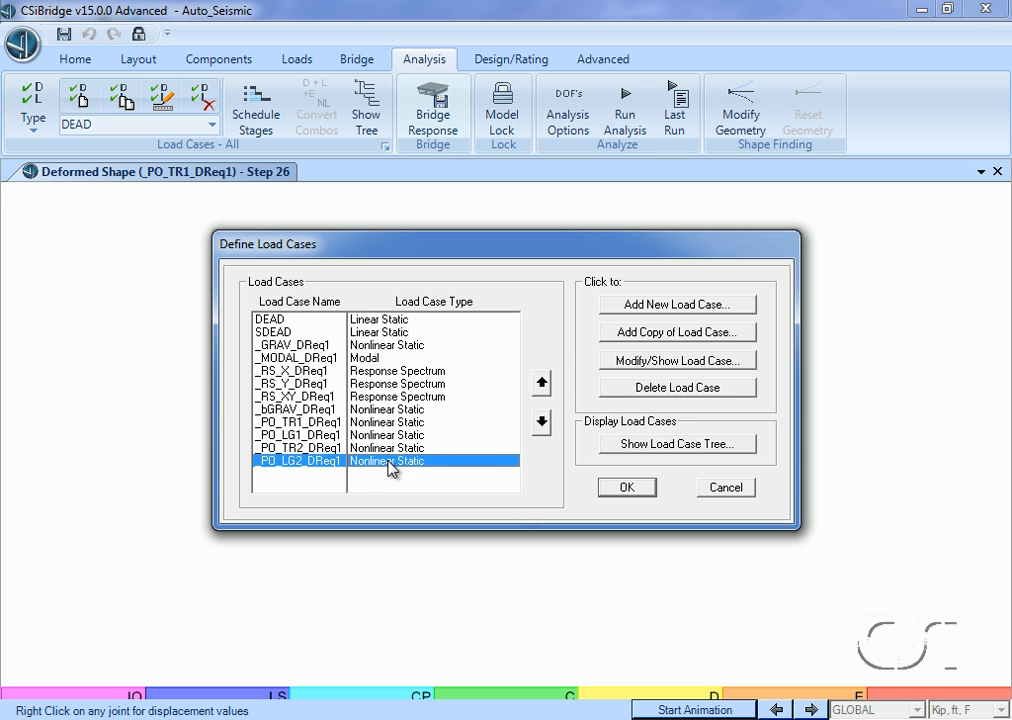
{"action": "left_click", "coordinate": [657, 361]}
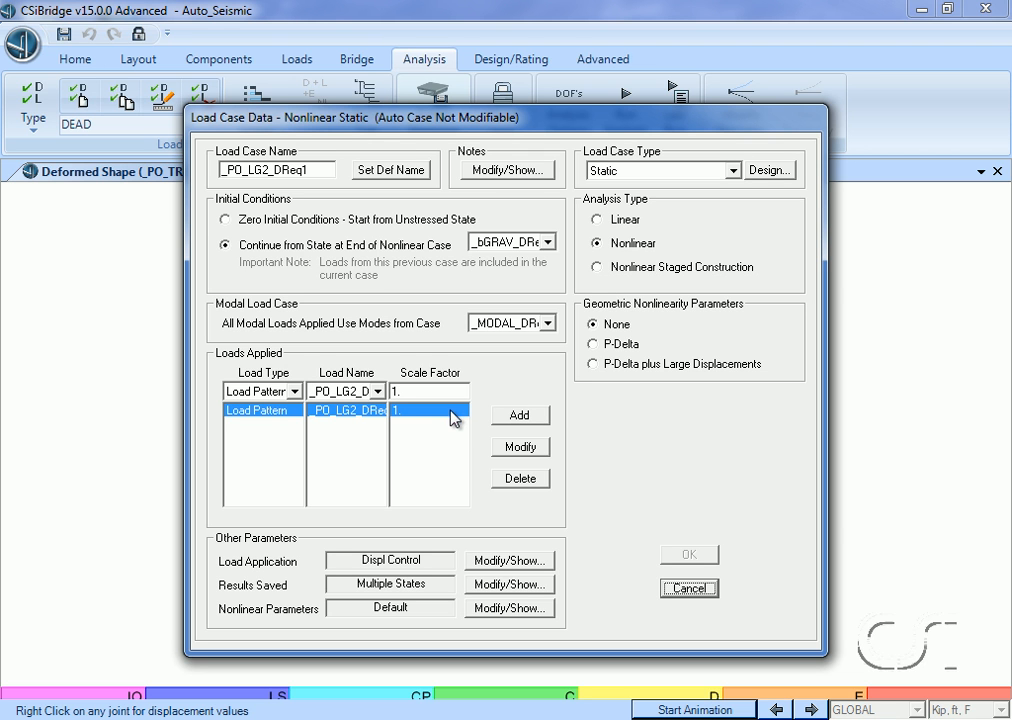
{"action": "left_click", "coordinate": [688, 589]}
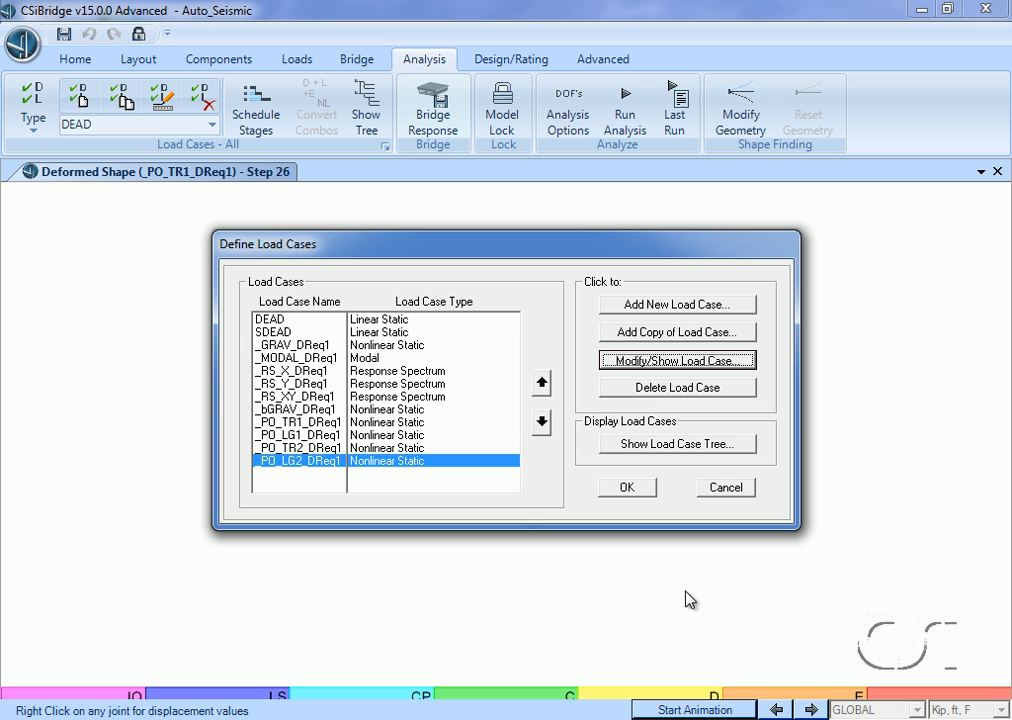
{"action": "left_click", "coordinate": [722, 494]}
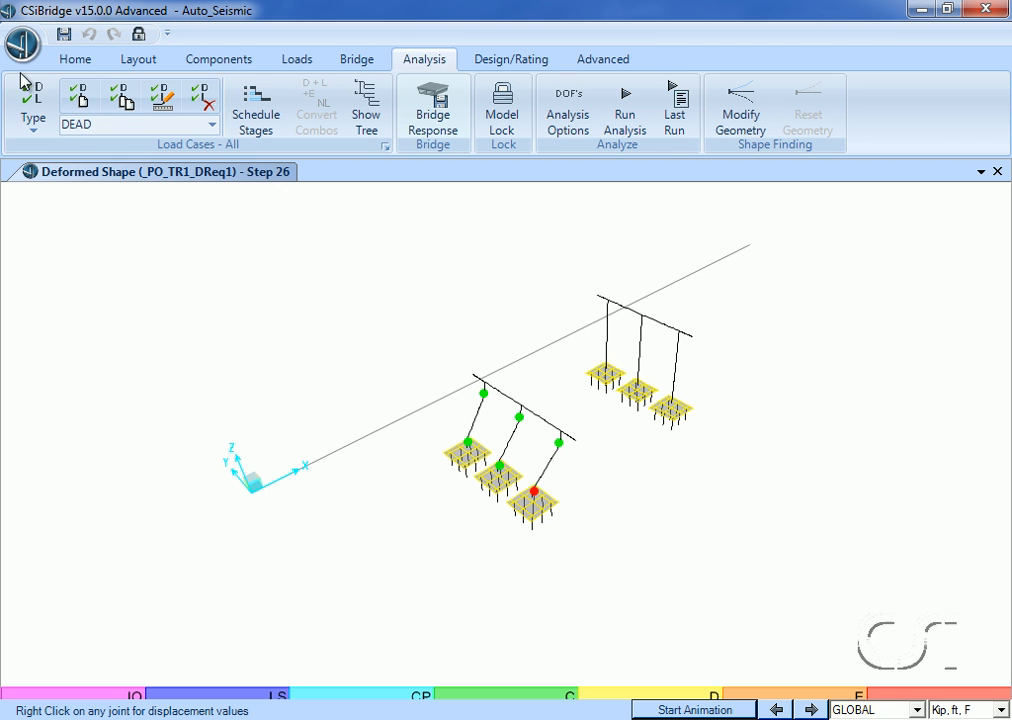
Display the deformed shape for load case _PO_LG2_DReq1 at step 0.
{"action": "left_click", "coordinate": [62, 64]}
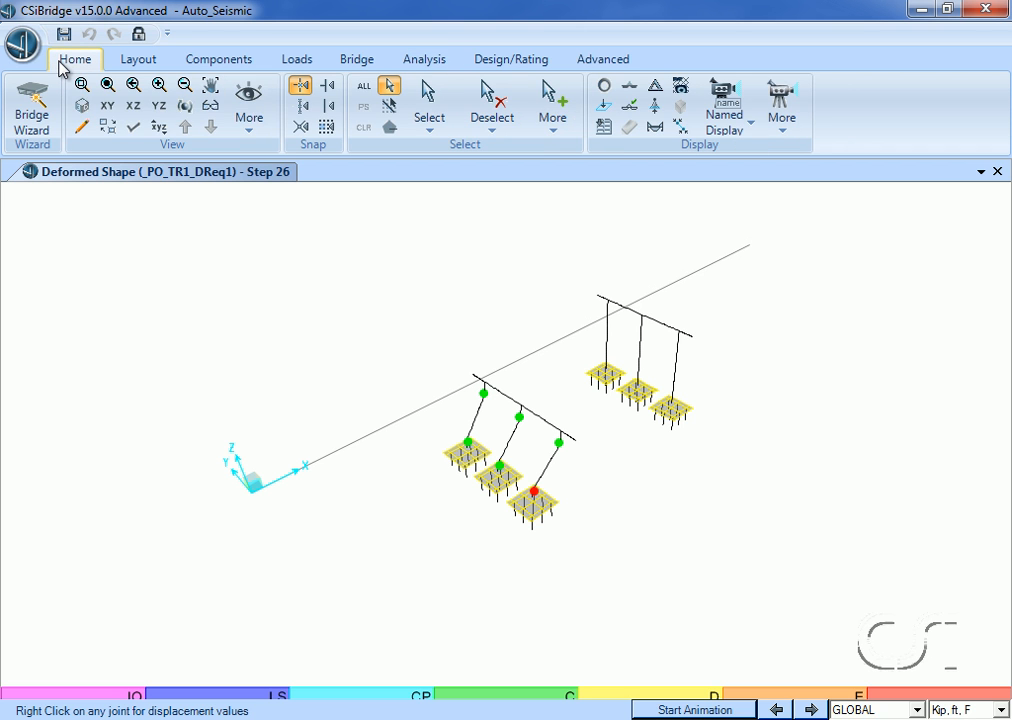
{"action": "left_click", "coordinate": [664, 90]}
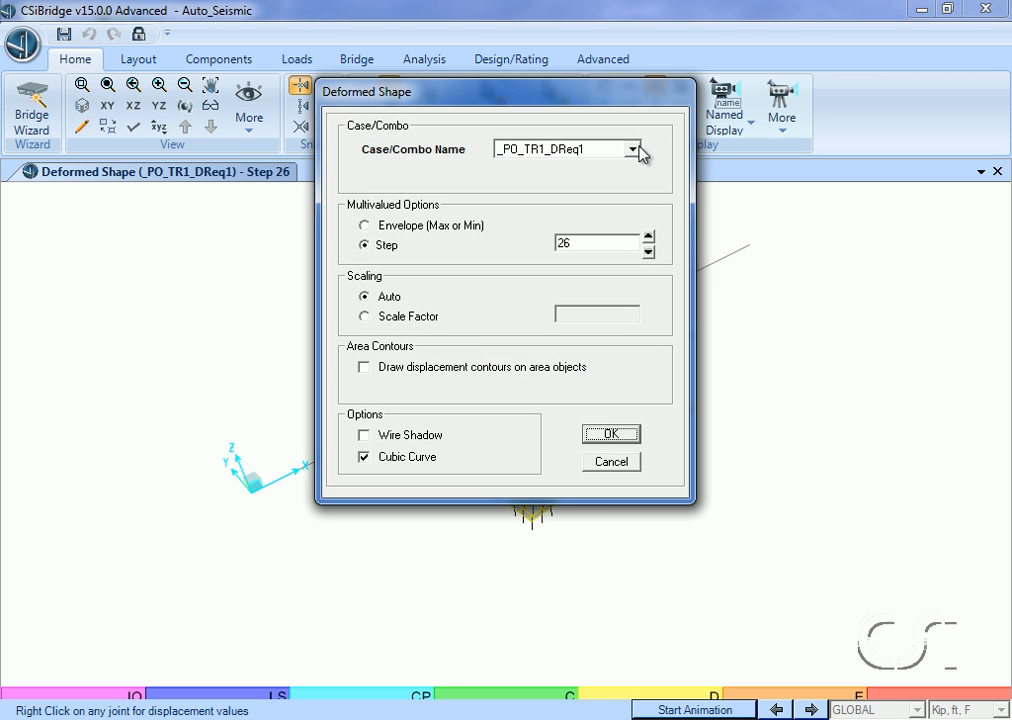
{"action": "left_click", "coordinate": [633, 149]}
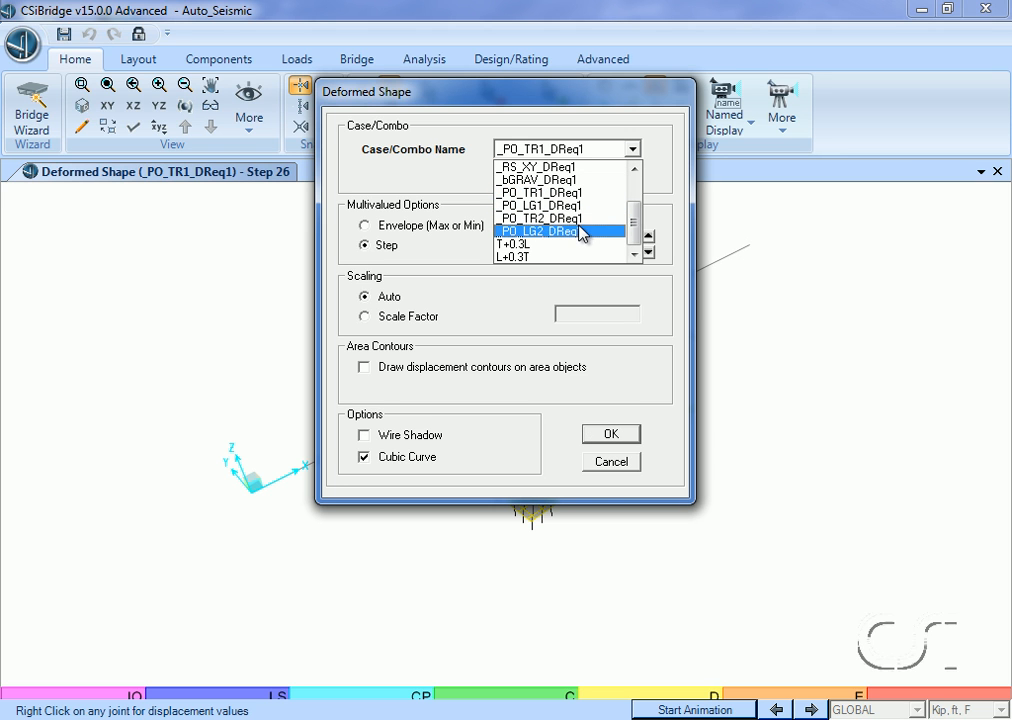
{"action": "left_click", "coordinate": [550, 232]}
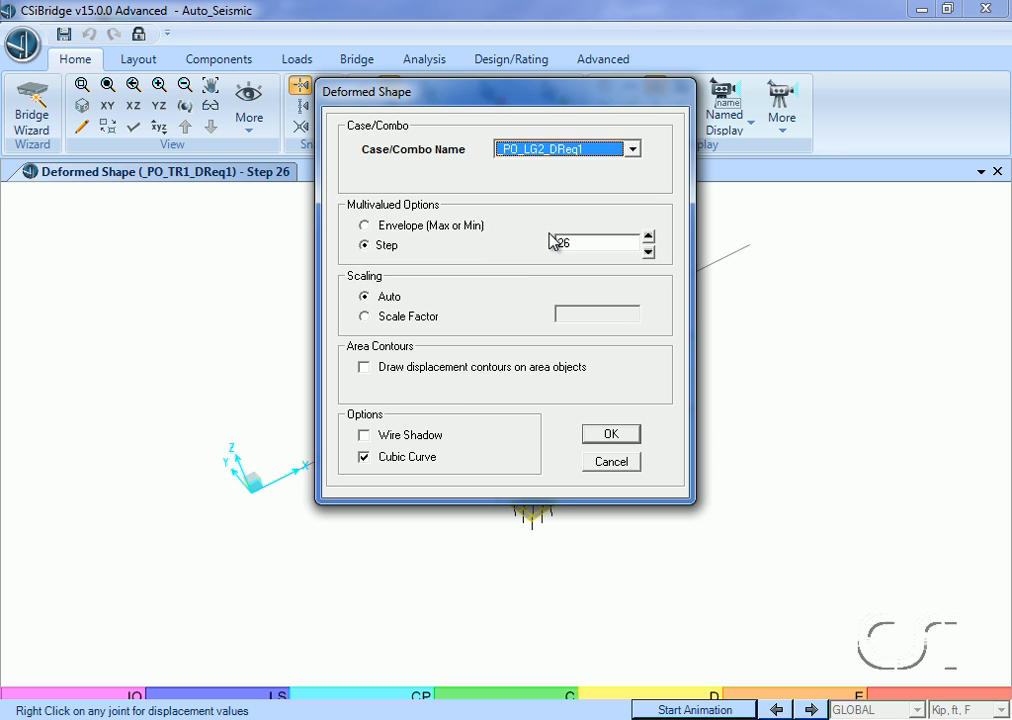
{"action": "type", "text": "0"}
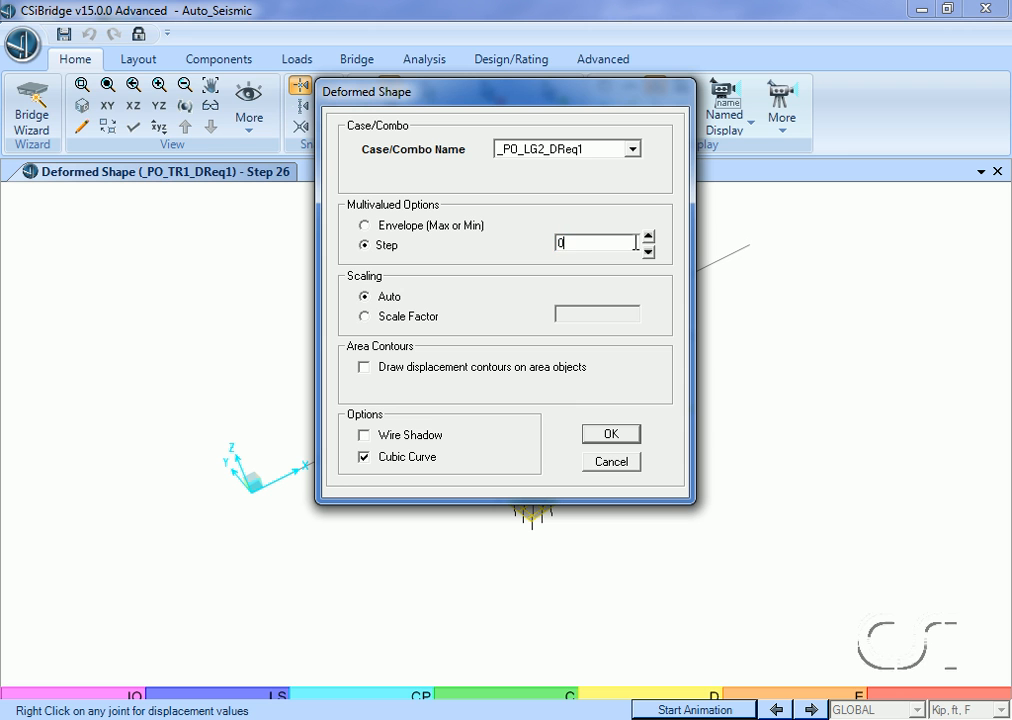
{"action": "left_click", "coordinate": [615, 436]}
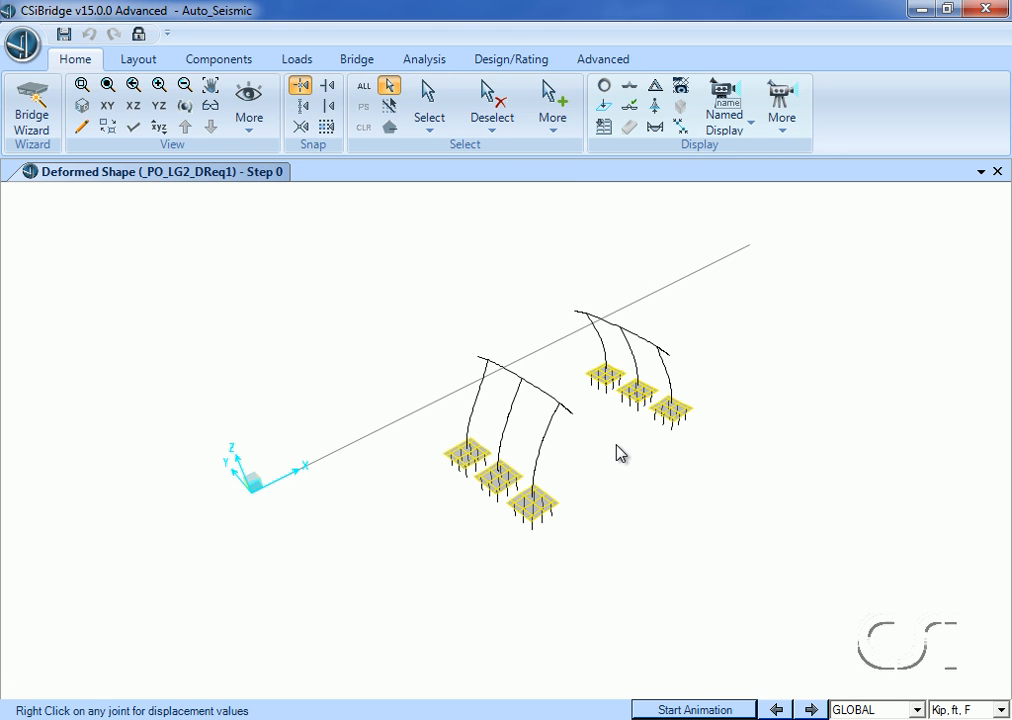
Step through the deformed shape of _PO_LG2_DReq1 from step 0 to step 17 to examine hinge formation in the bent columns.
{"action": "left_click", "coordinate": [812, 709]}
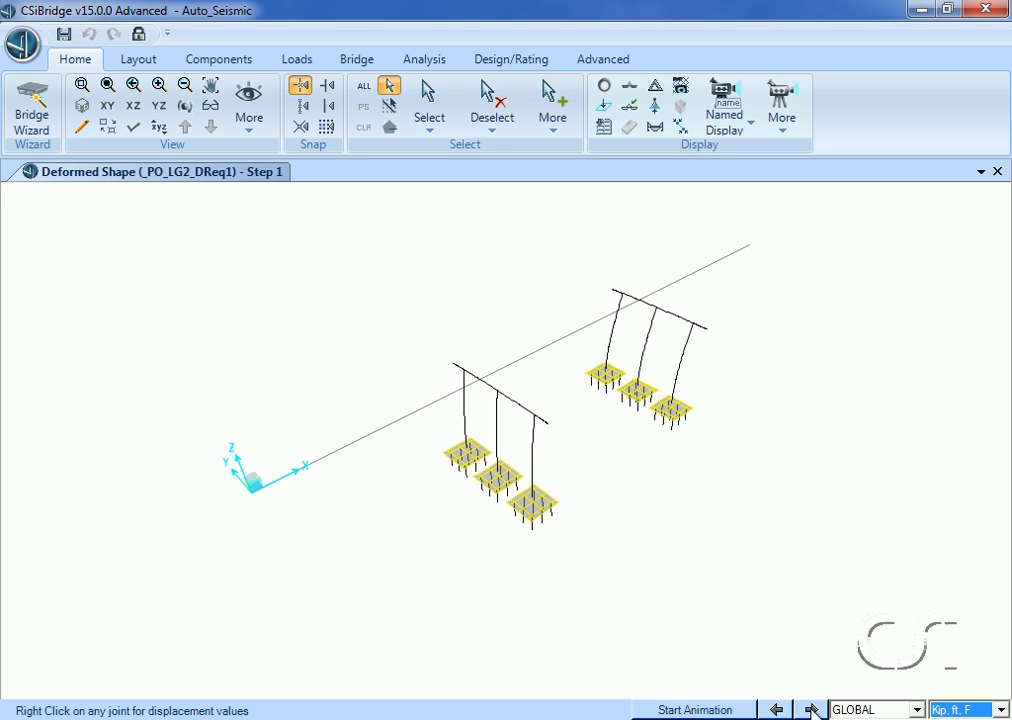
{"action": "left_click", "coordinate": [812, 709]}
{"action": "left_click", "coordinate": [812, 709]}
{"action": "left_click", "coordinate": [812, 709]}
{"action": "left_click", "coordinate": [812, 709]}
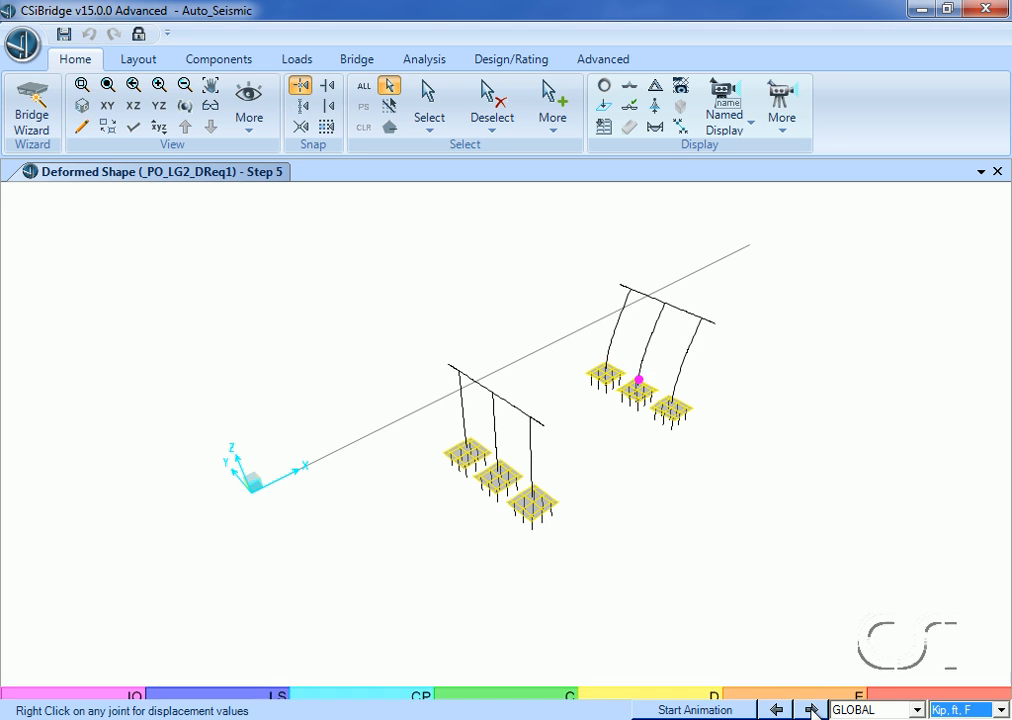
{"action": "left_click", "coordinate": [812, 709]}
{"action": "left_click", "coordinate": [812, 709]}
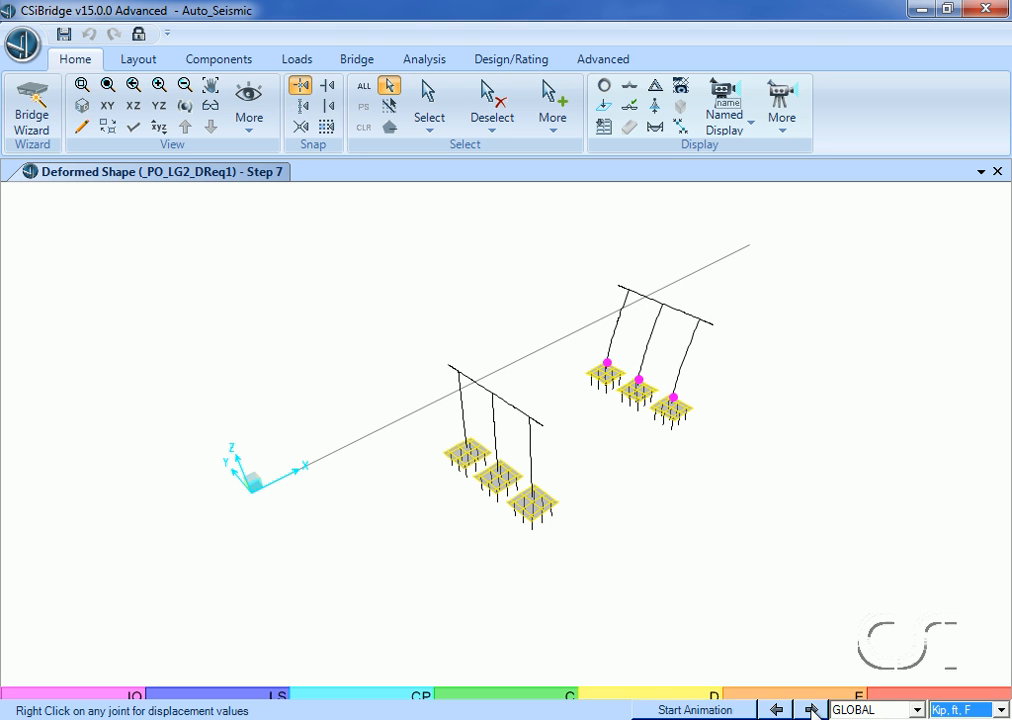
{"action": "left_click", "coordinate": [812, 709]}
{"action": "left_click", "coordinate": [812, 709]}
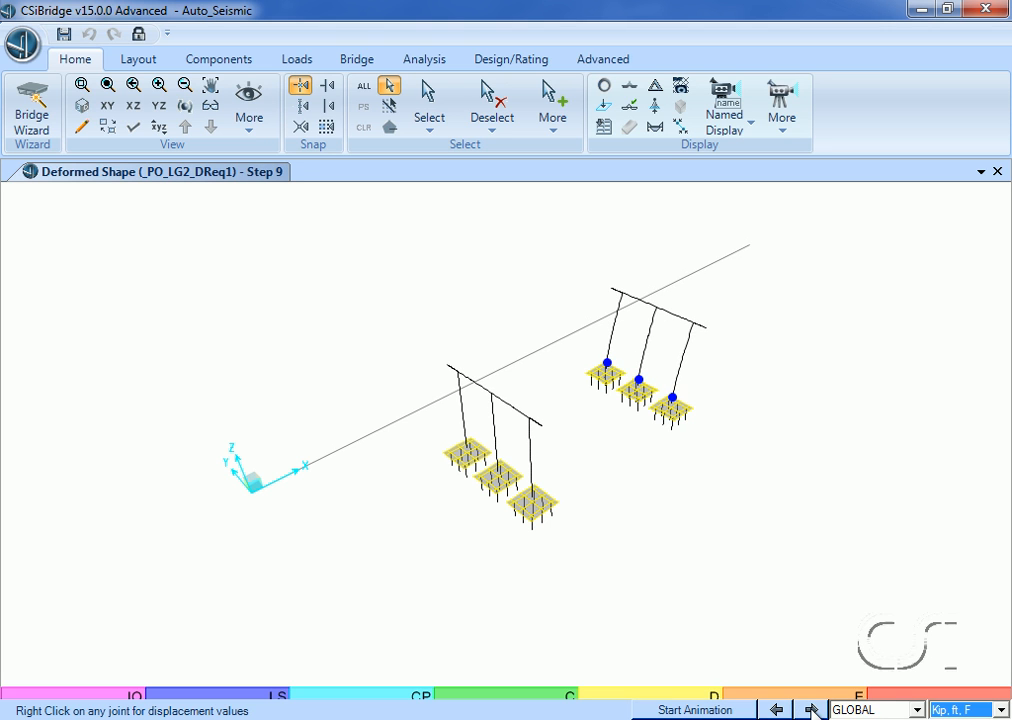
{"action": "left_click", "coordinate": [812, 709]}
{"action": "left_click", "coordinate": [812, 709]}
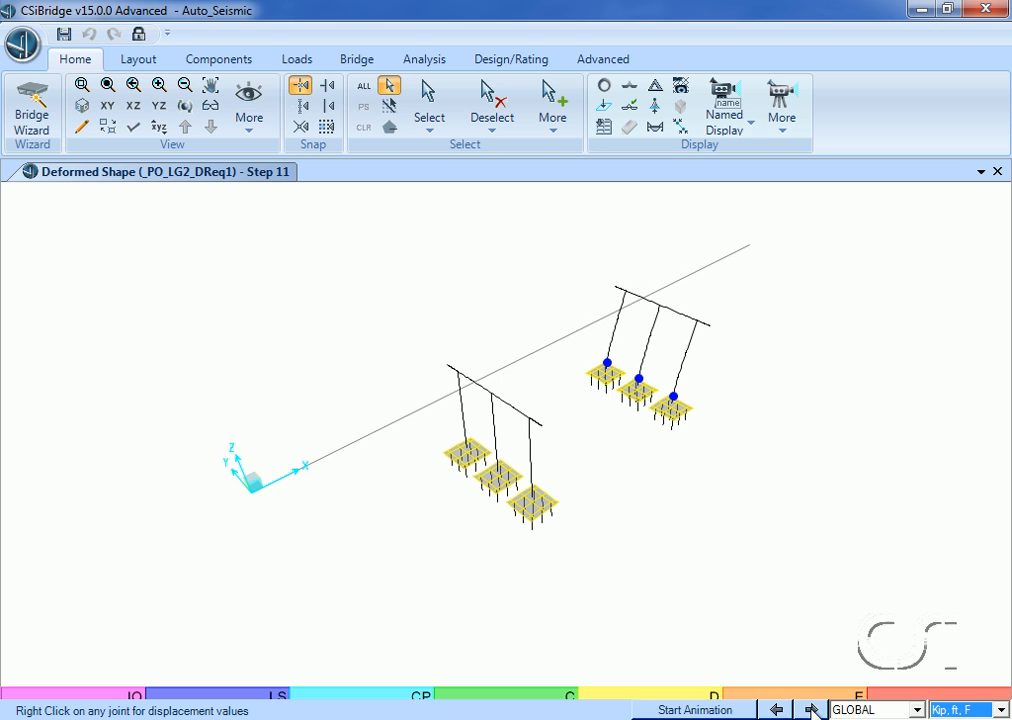
{"action": "left_click", "coordinate": [812, 709]}
{"action": "left_click", "coordinate": [812, 709]}
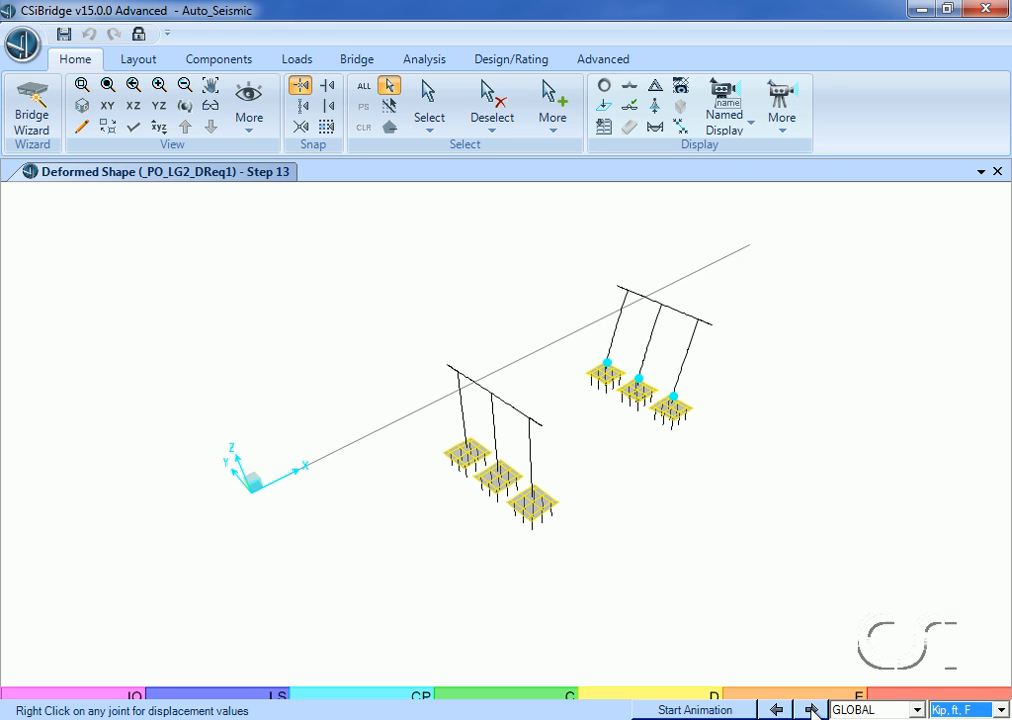
{"action": "left_click", "coordinate": [812, 709]}
{"action": "left_click", "coordinate": [812, 709]}
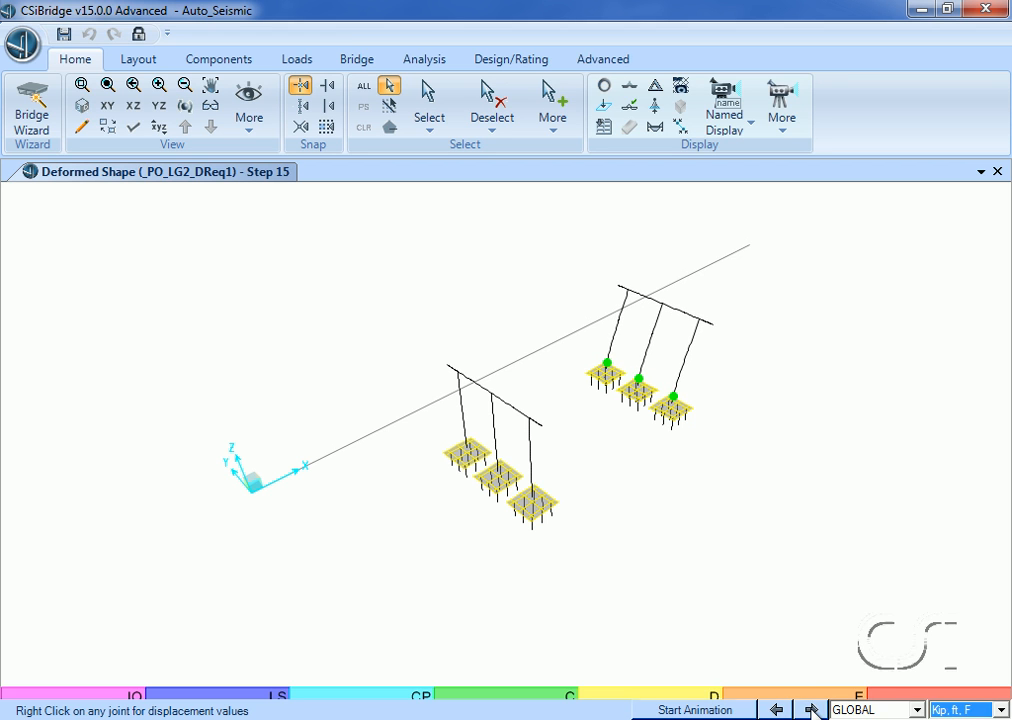
{"action": "left_click", "coordinate": [812, 709]}
{"action": "left_click", "coordinate": [812, 709]}
{"action": "left_click", "coordinate": [812, 709]}
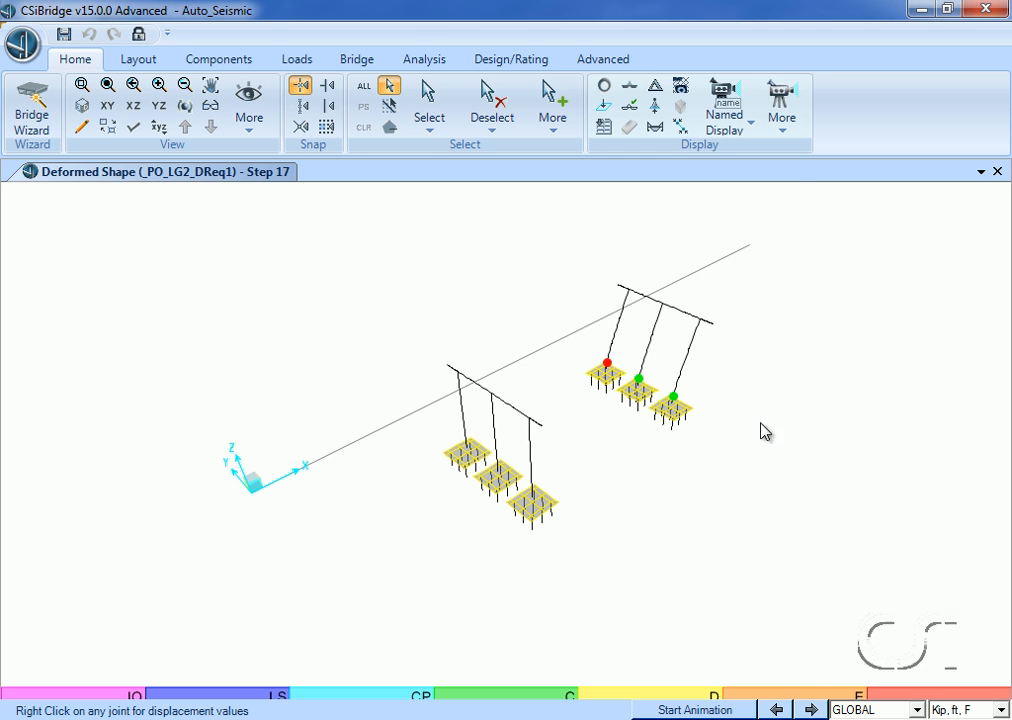
Review the static pushover curves for _PO_TR1_DReq1, _PO_LG1_DReq1, _PO_TR2_DReq1 and _PO_LG2_DReq1, and close the plot without changes.
{"action": "left_click", "coordinate": [788, 130]}
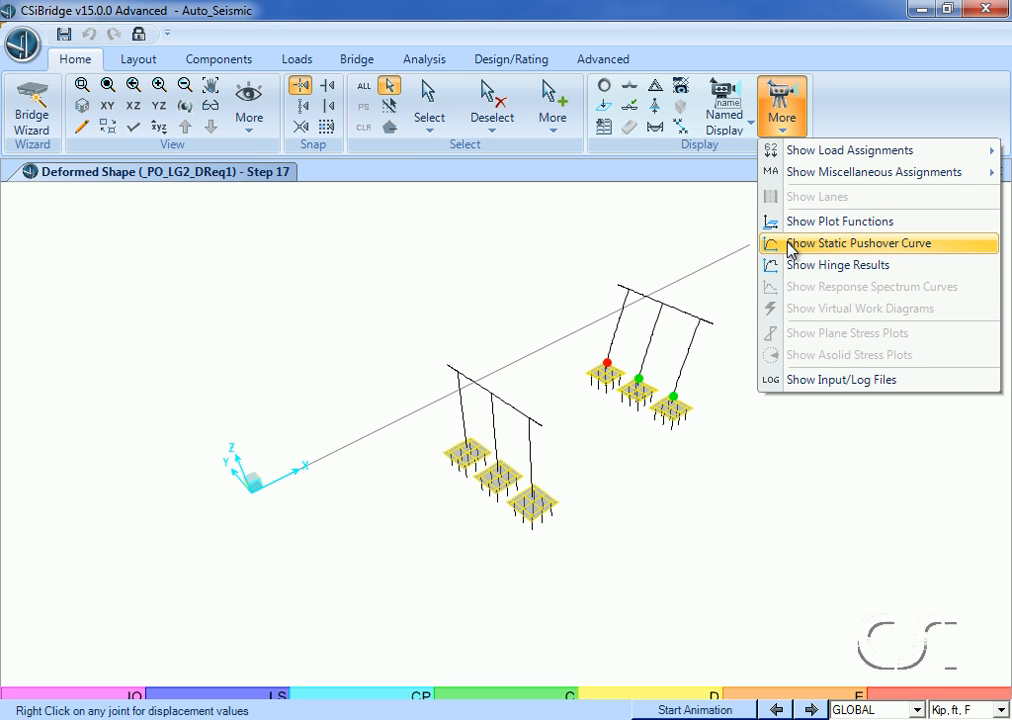
{"action": "left_click", "coordinate": [866, 248]}
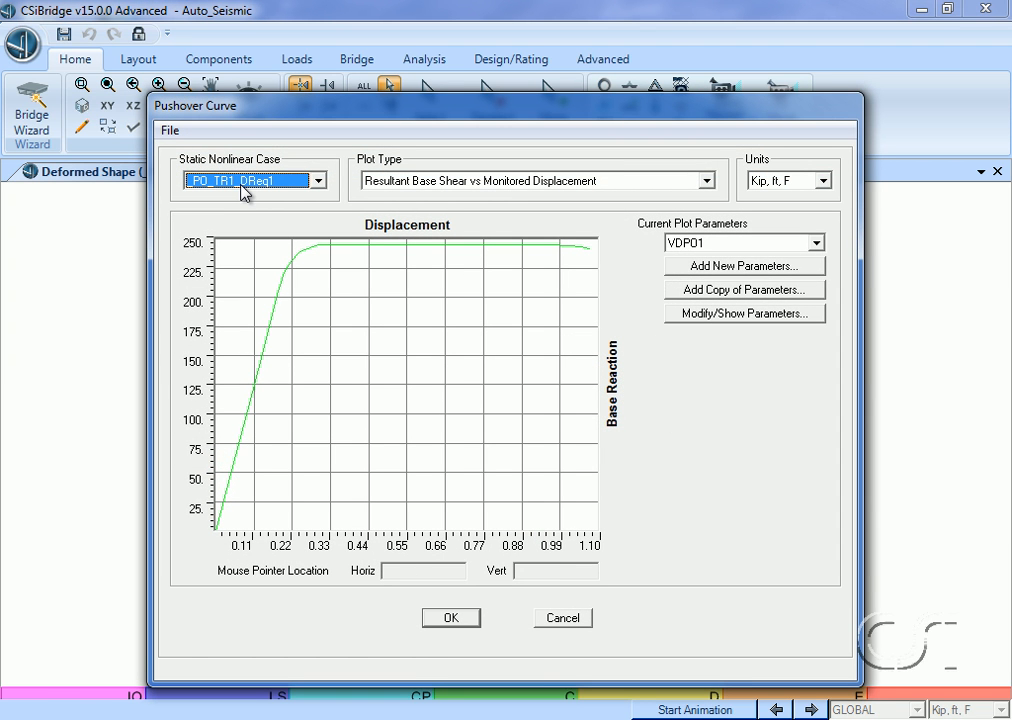
{"action": "left_click", "coordinate": [319, 182]}
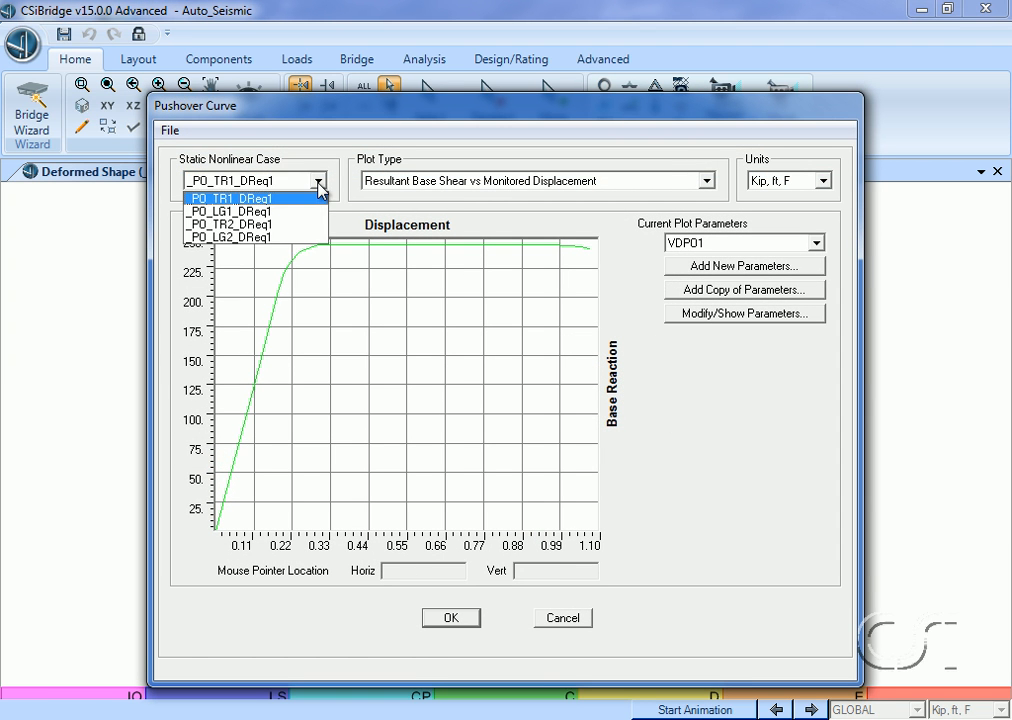
{"action": "left_click", "coordinate": [306, 212]}
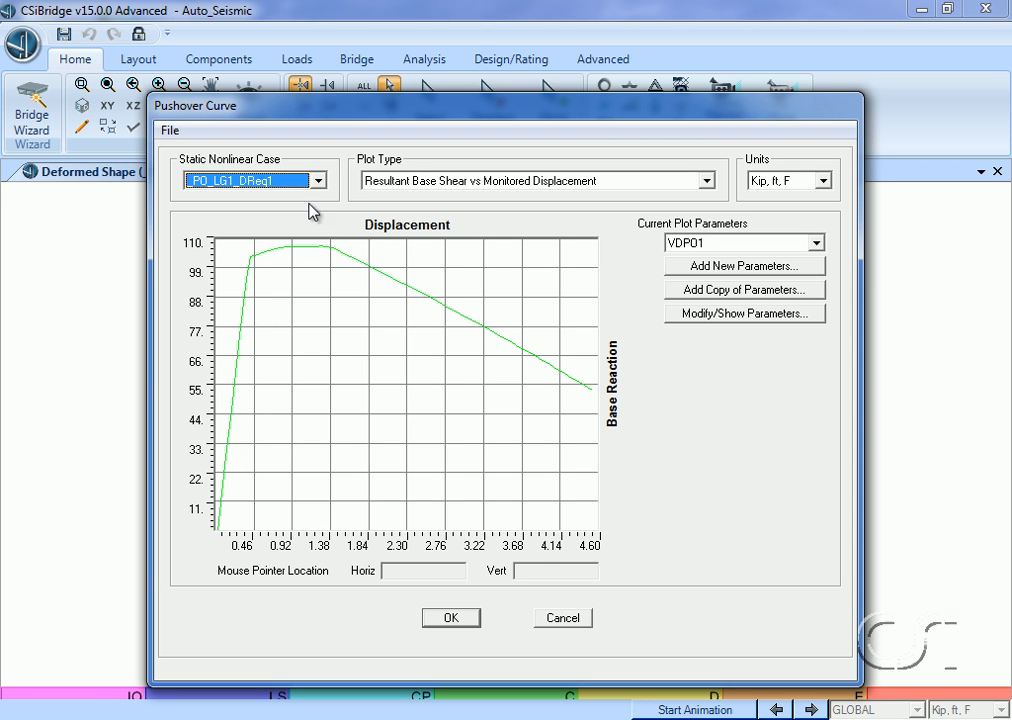
{"action": "left_click", "coordinate": [319, 182]}
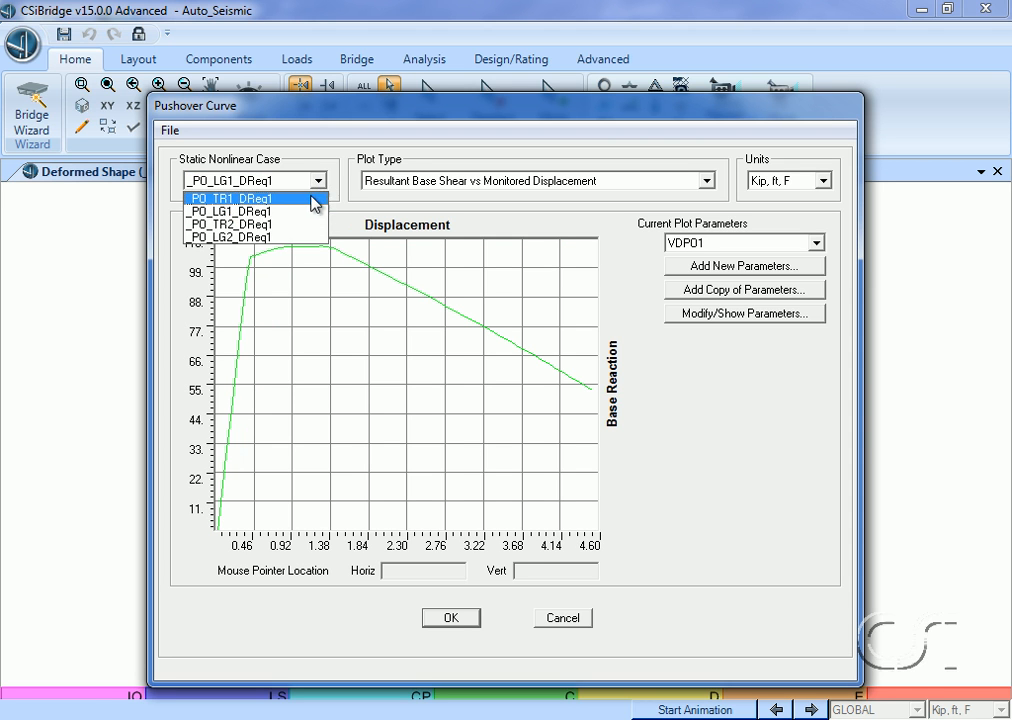
{"action": "left_click", "coordinate": [308, 223]}
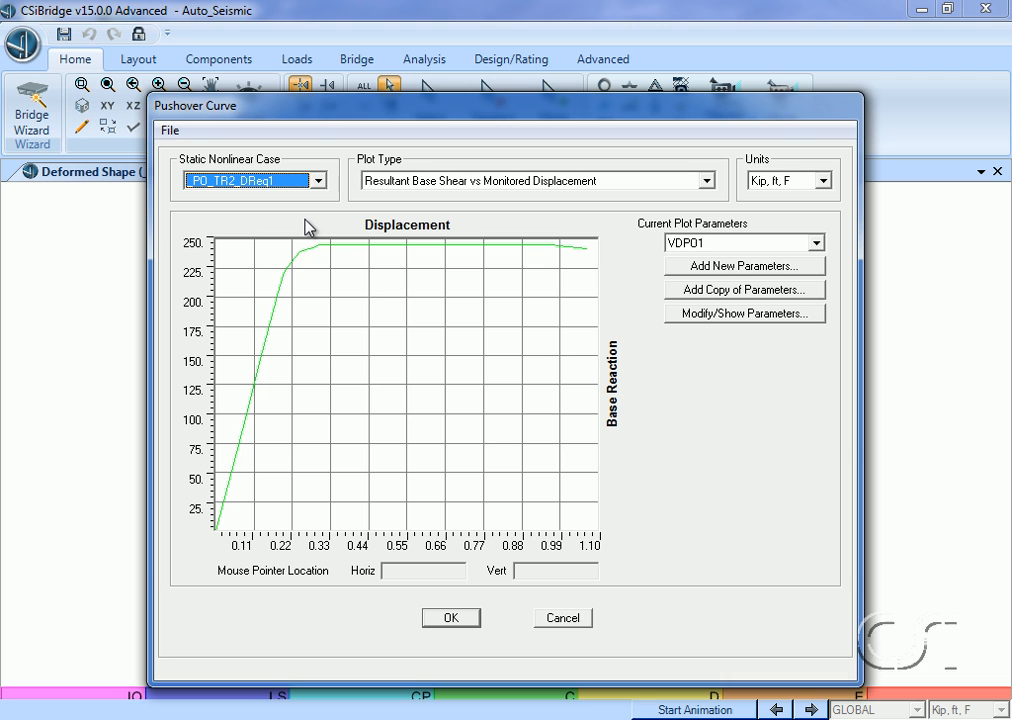
{"action": "left_click", "coordinate": [319, 181]}
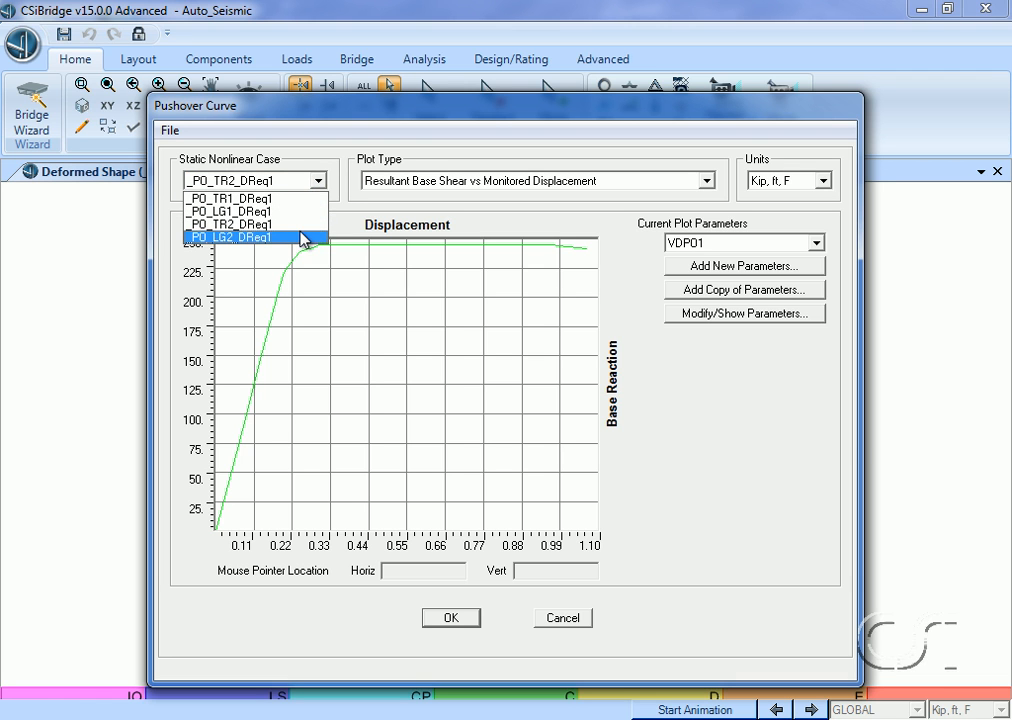
{"action": "left_click", "coordinate": [303, 237]}
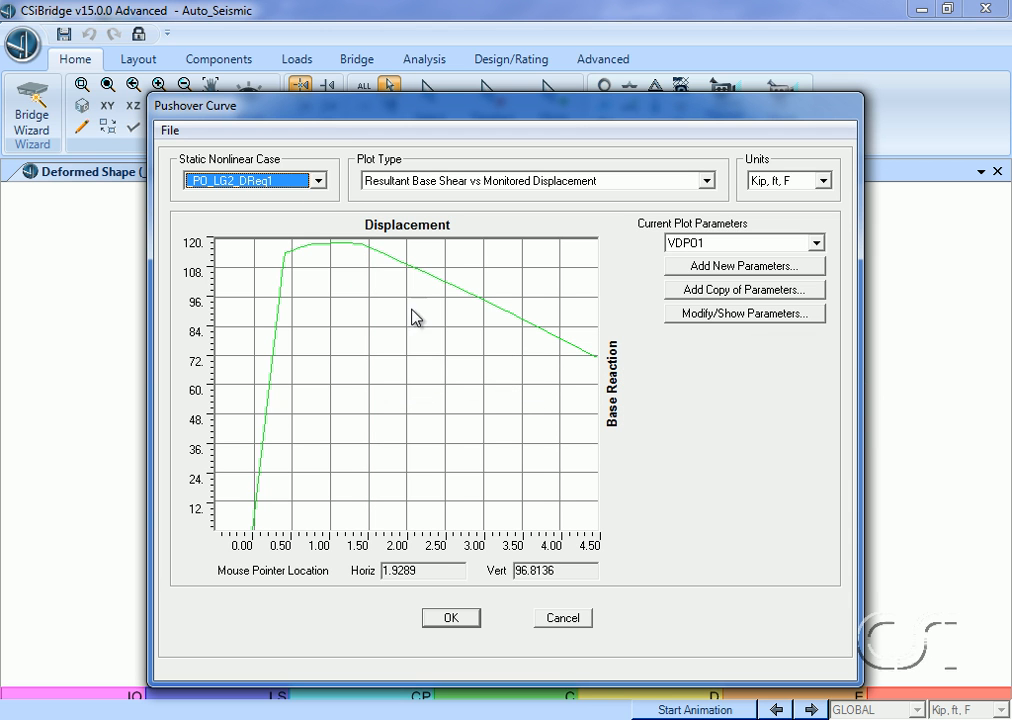
{"action": "left_click", "coordinate": [562, 618]}
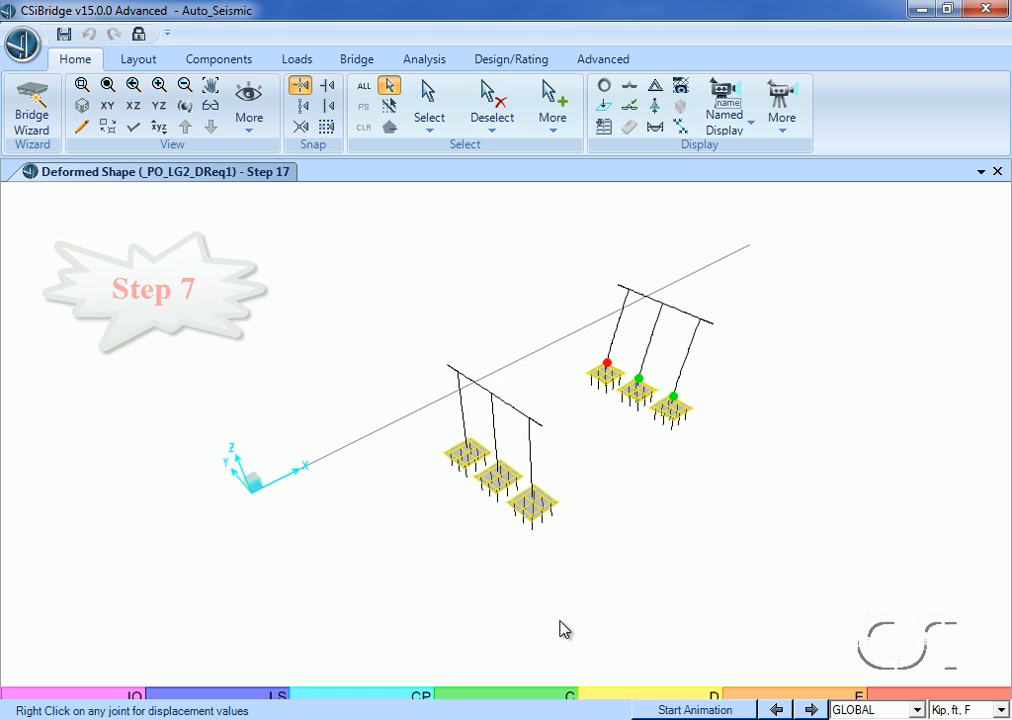
Display the table Bridge Seismic Design 01 - Bent D-C, review its demand, capacity and D/C ratio columns, and close it.
{"action": "left_click", "coordinate": [604, 128]}
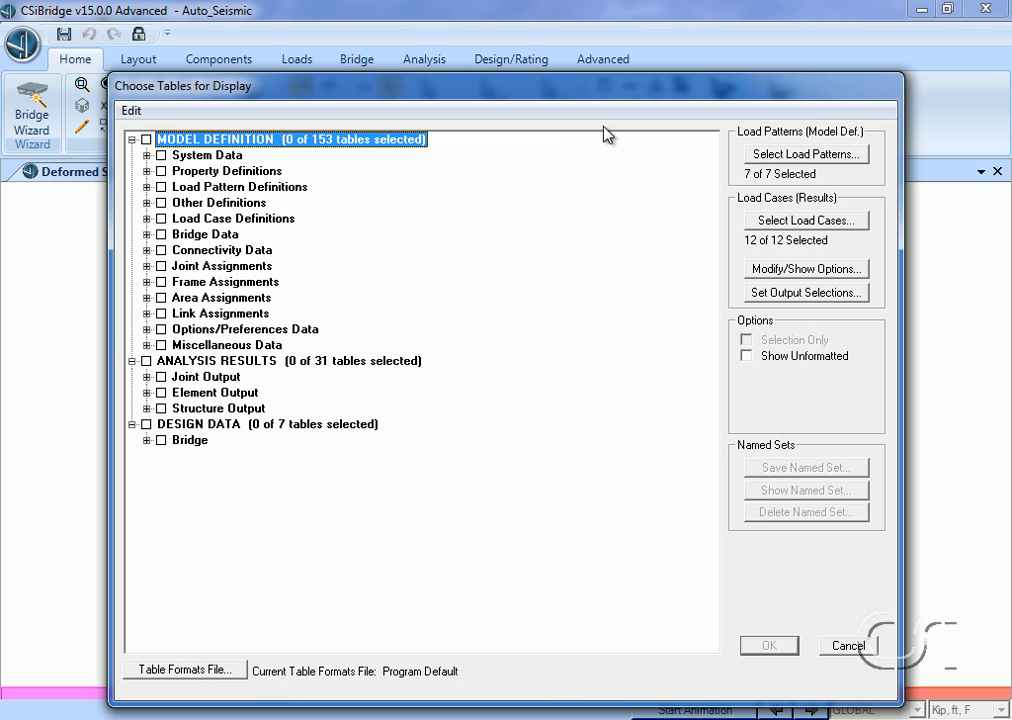
{"action": "left_click", "coordinate": [146, 440]}
{"action": "left_click", "coordinate": [161, 456]}
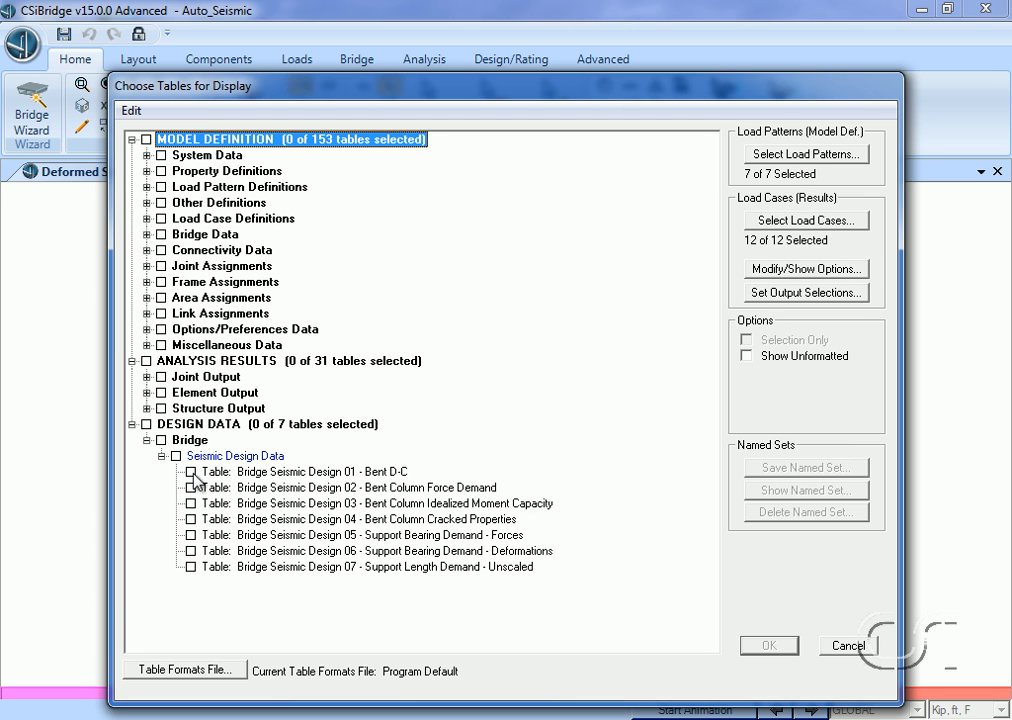
{"action": "left_click", "coordinate": [190, 472]}
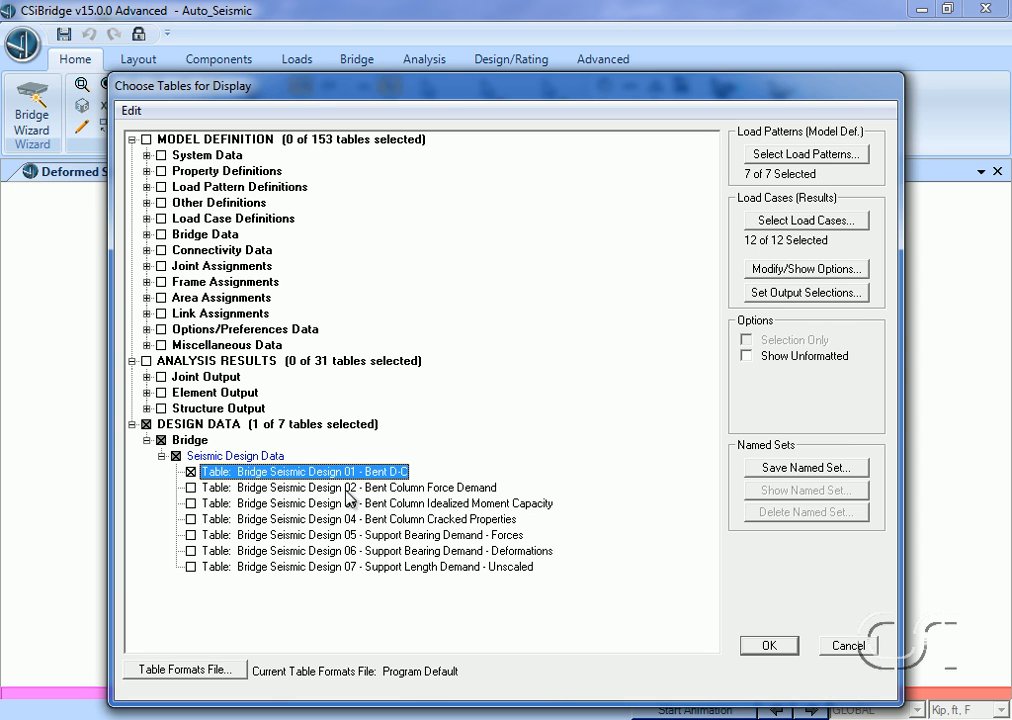
{"action": "left_click", "coordinate": [771, 648]}
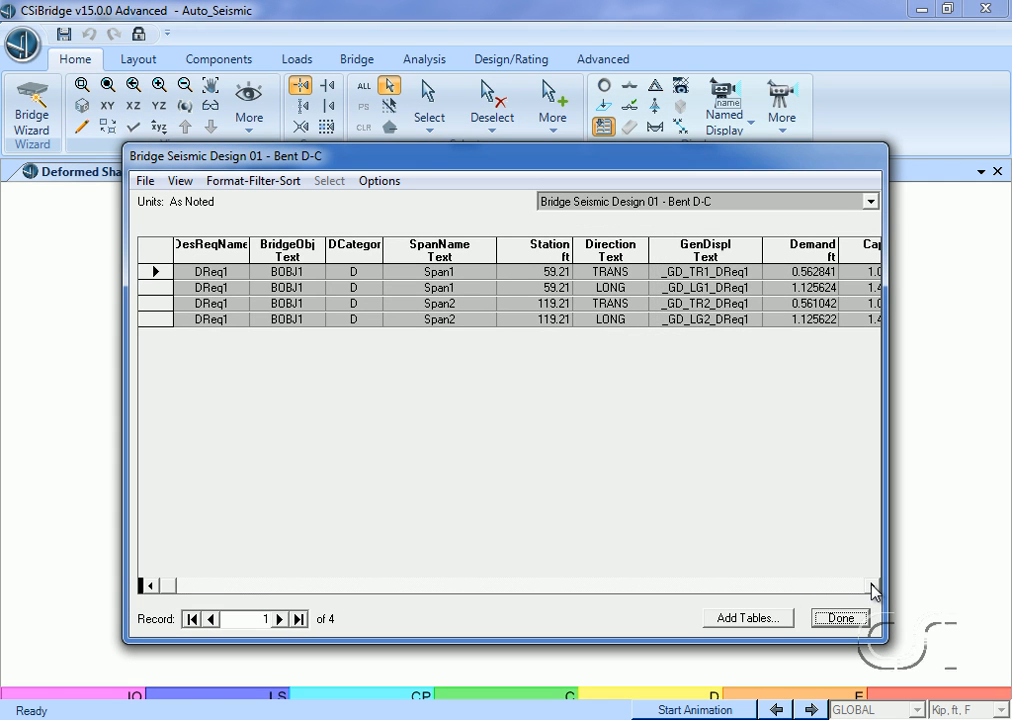
{"action": "left_click", "coordinate": [872, 588]}
{"action": "left_click", "coordinate": [872, 588]}
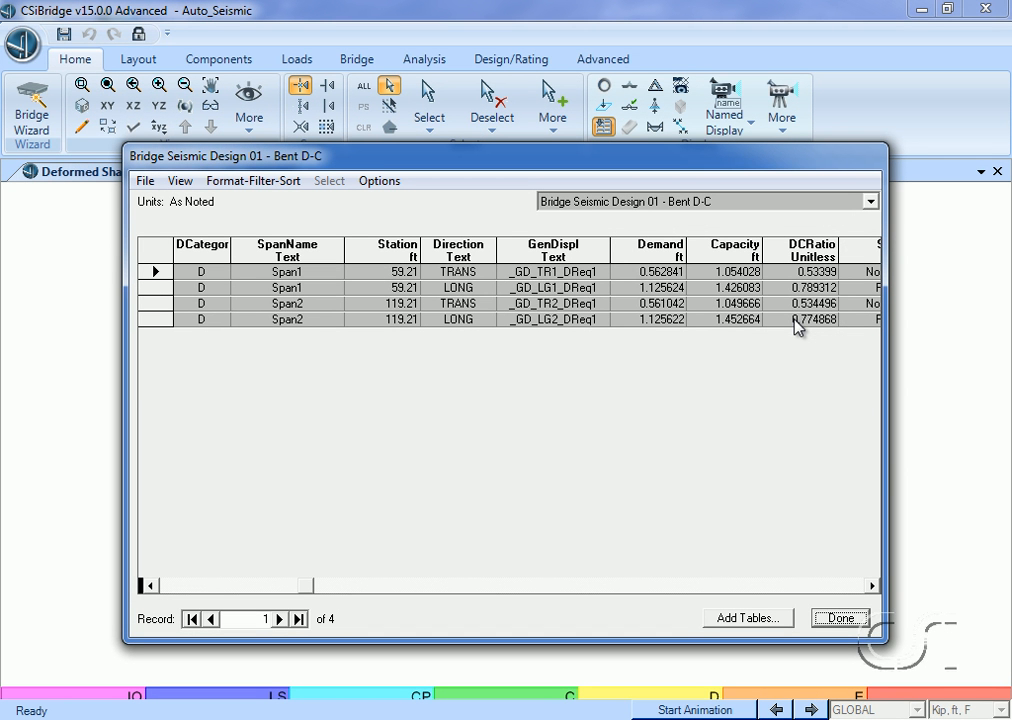
{"action": "left_click", "coordinate": [841, 619]}
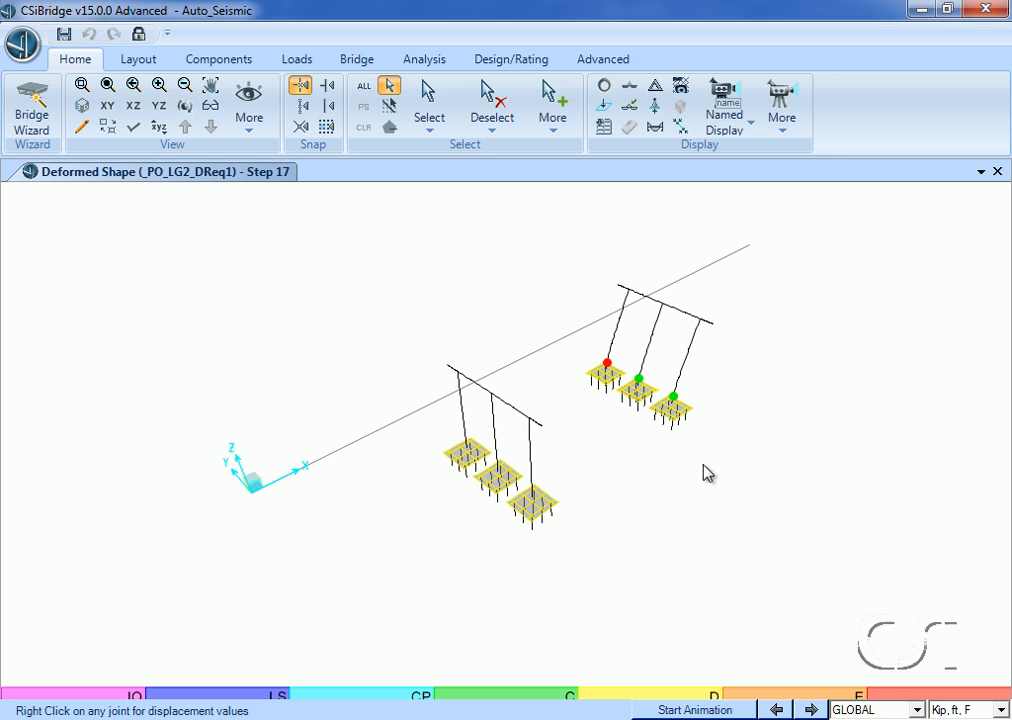
Create the seismic design report as a rich text file named Seismic_report in the Model_1 folder.
{"action": "left_click", "coordinate": [512, 60]}
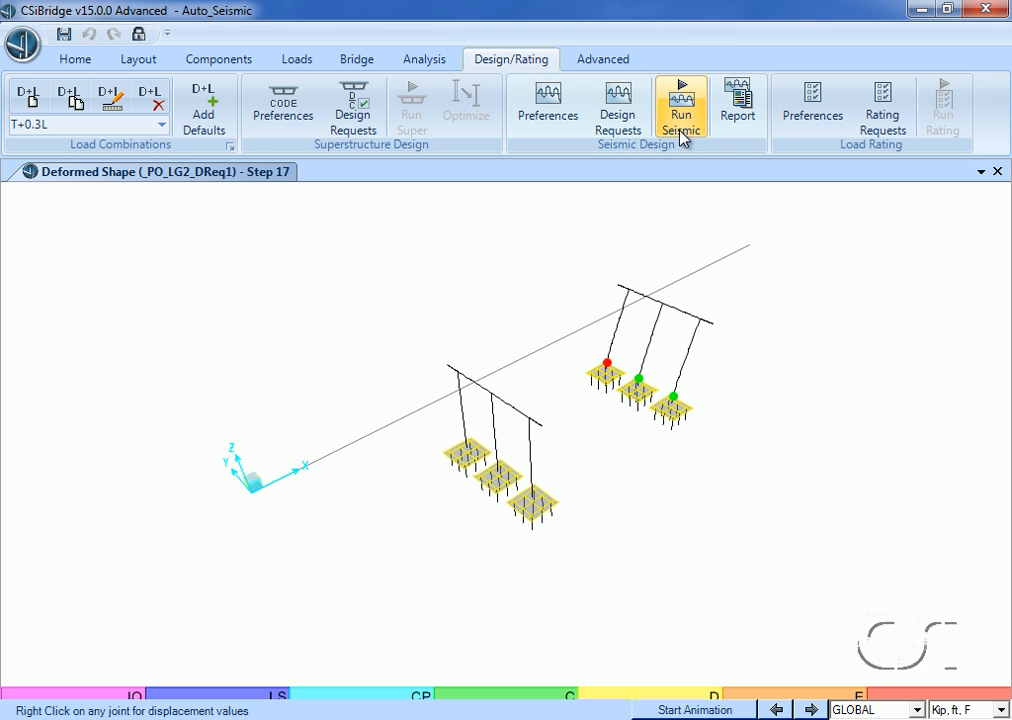
{"action": "left_click", "coordinate": [737, 115]}
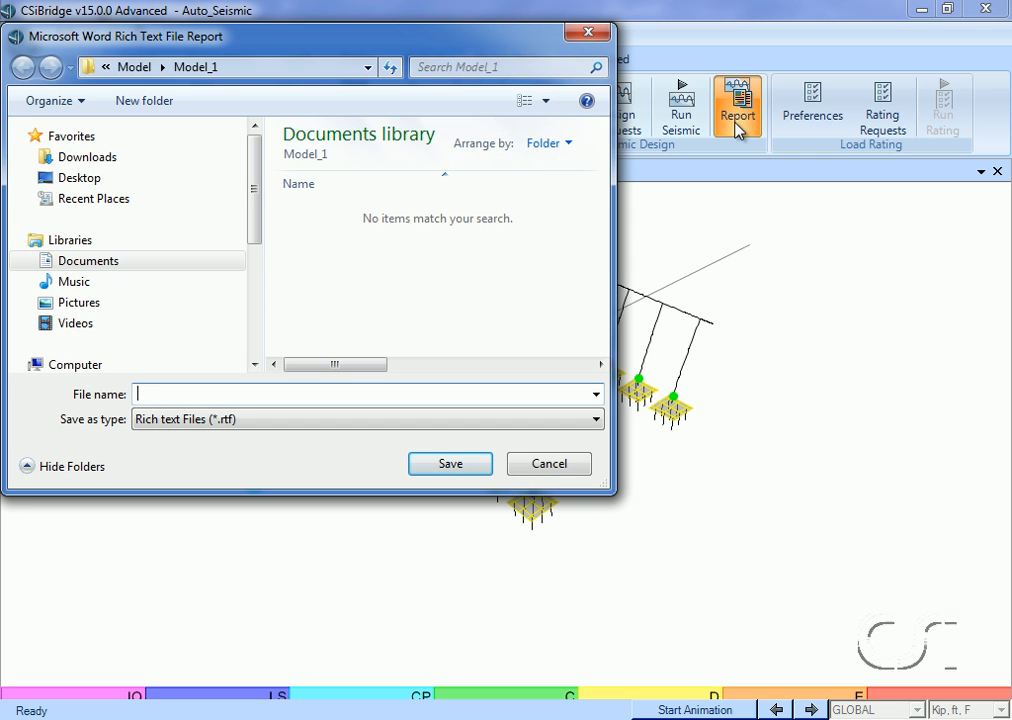
{"action": "type", "text": "Seismic_report"}
{"action": "left_click", "coordinate": [450, 464]}
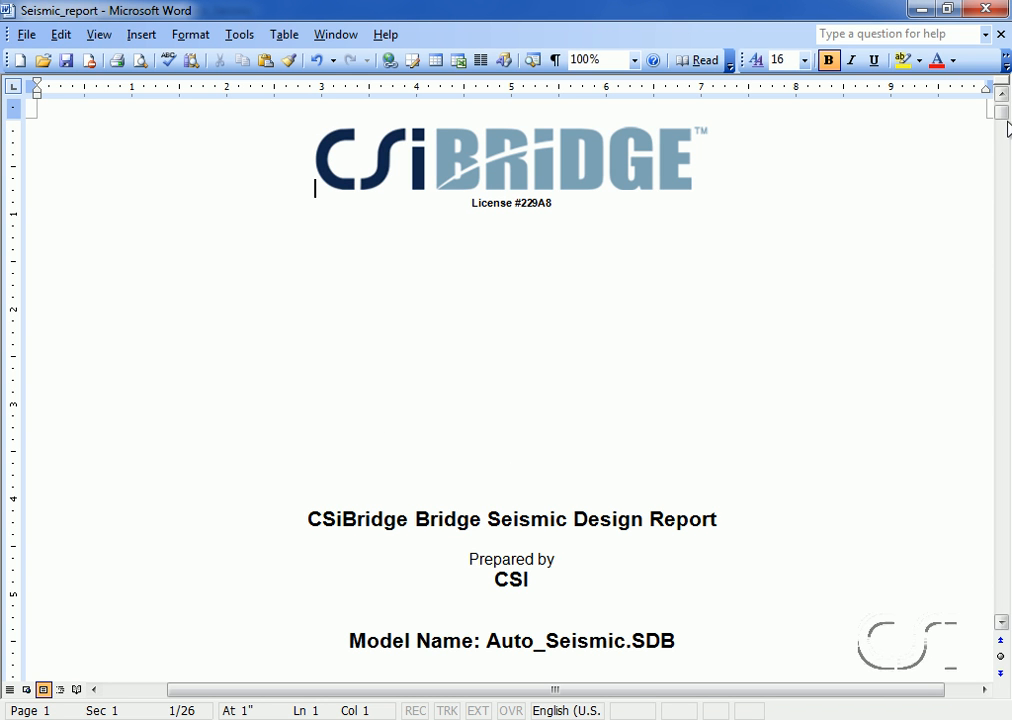
Examine the report's contents, model geometry, section properties, loading definition, modal results and deformed shape figure, and close the document.
{"action": "left_click_drag", "start_coordinate": [1004, 107], "coordinate": [1004, 130]}
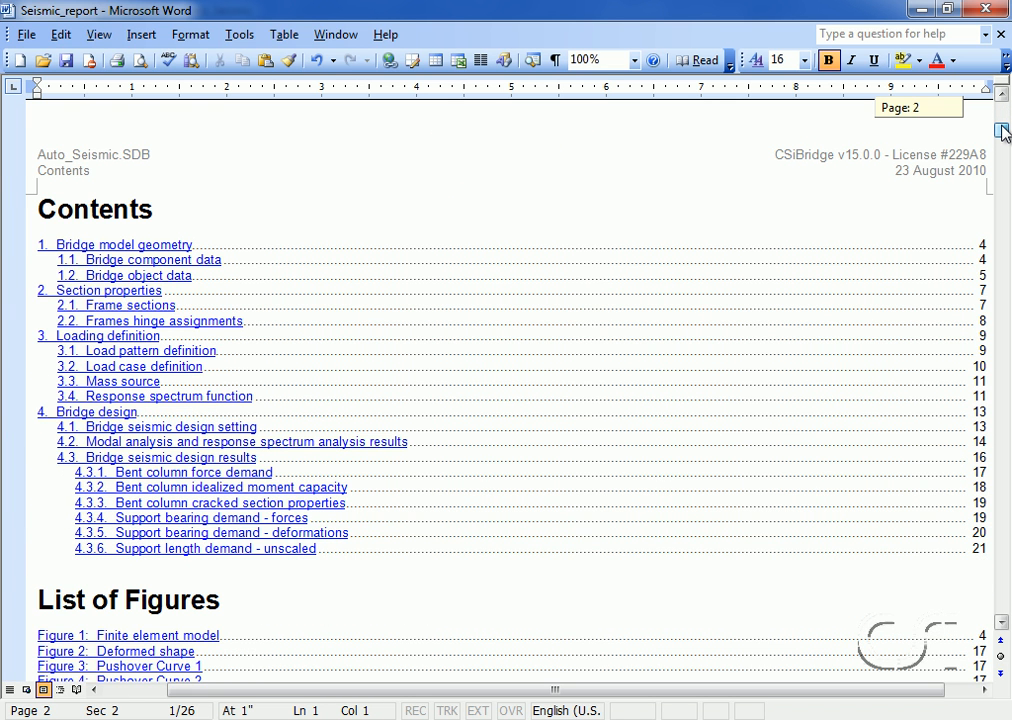
{"action": "left_click_drag", "start_coordinate": [1003, 133], "coordinate": [1004, 176]}
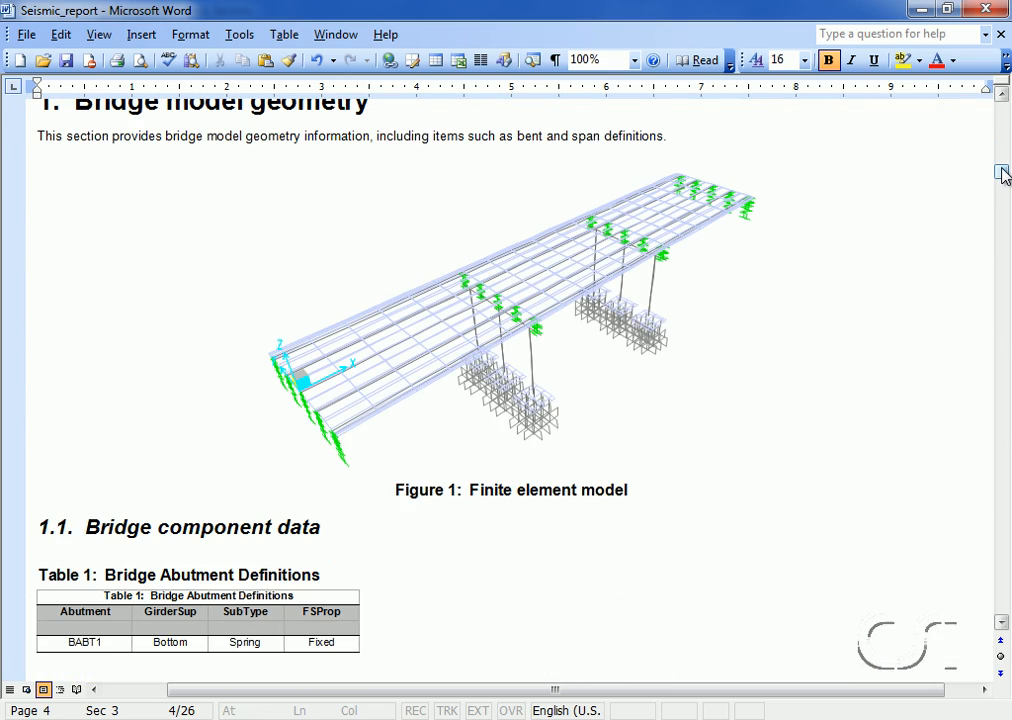
{"action": "left_click_drag", "start_coordinate": [1004, 175], "coordinate": [1004, 198]}
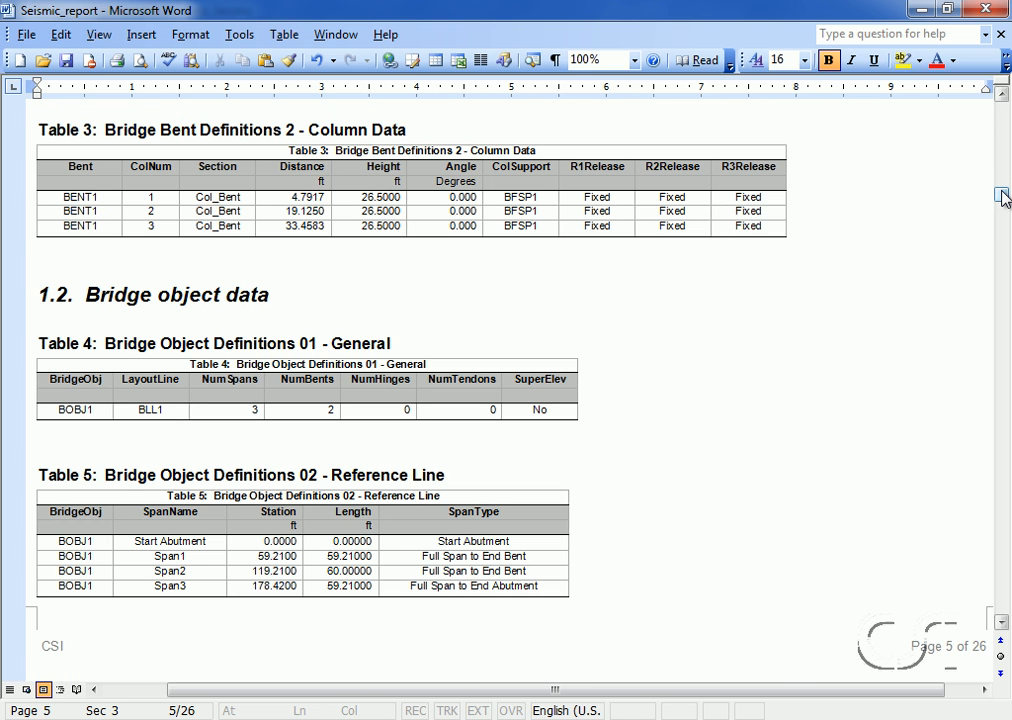
{"action": "left_click_drag", "start_coordinate": [1004, 198], "coordinate": [1004, 238]}
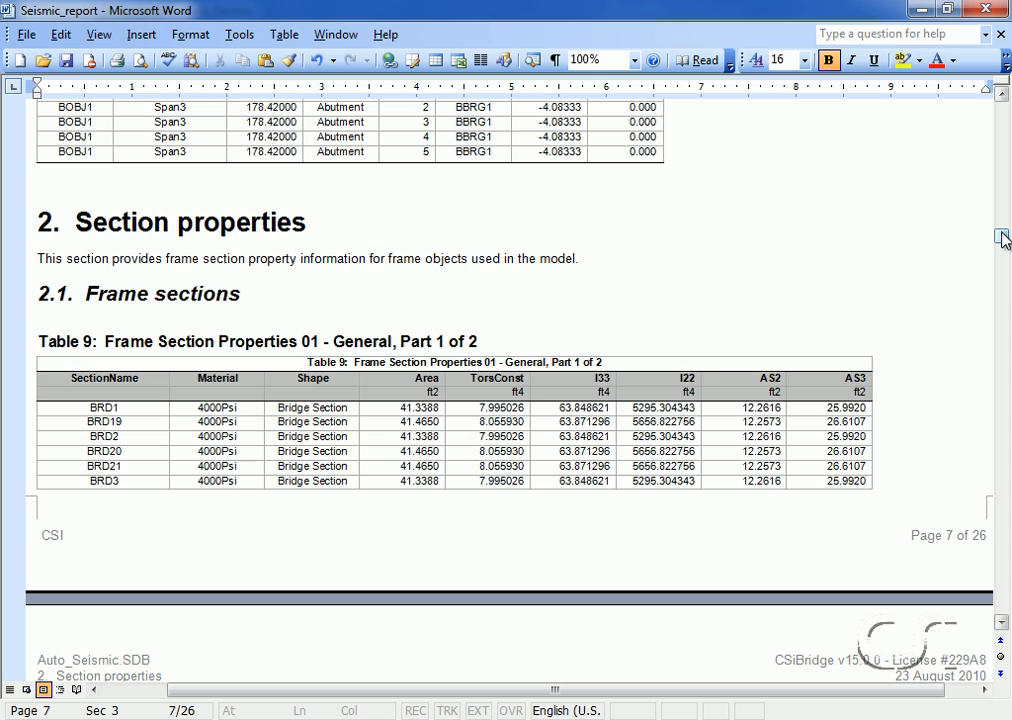
{"action": "left_click_drag", "start_coordinate": [1004, 238], "coordinate": [1004, 275]}
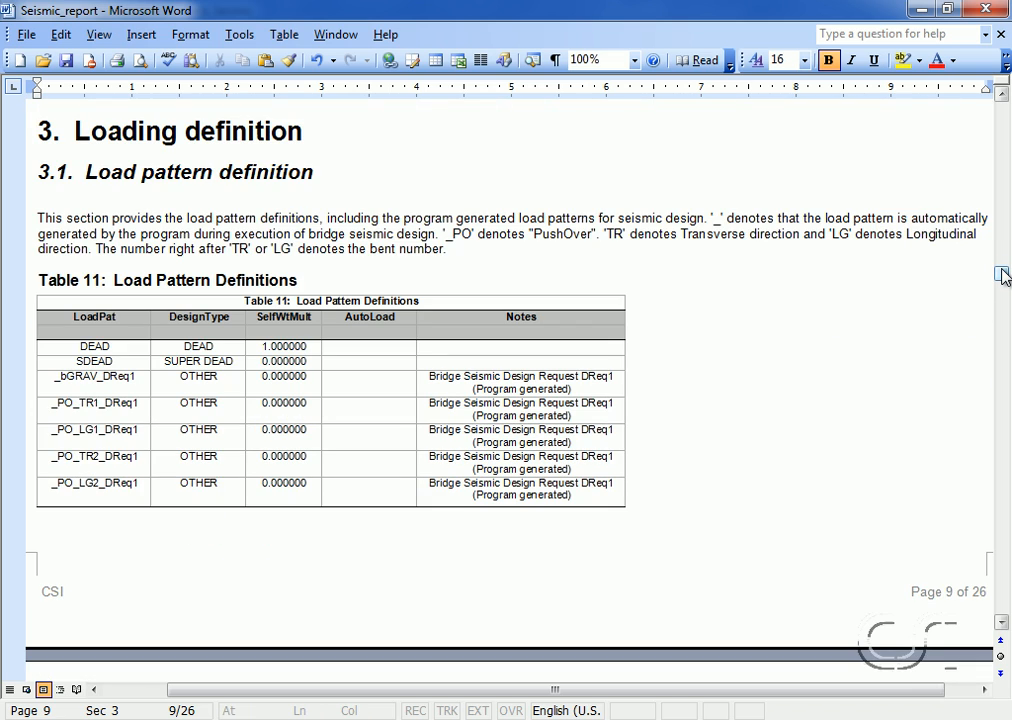
{"action": "left_click_drag", "start_coordinate": [1004, 276], "coordinate": [1004, 372]}
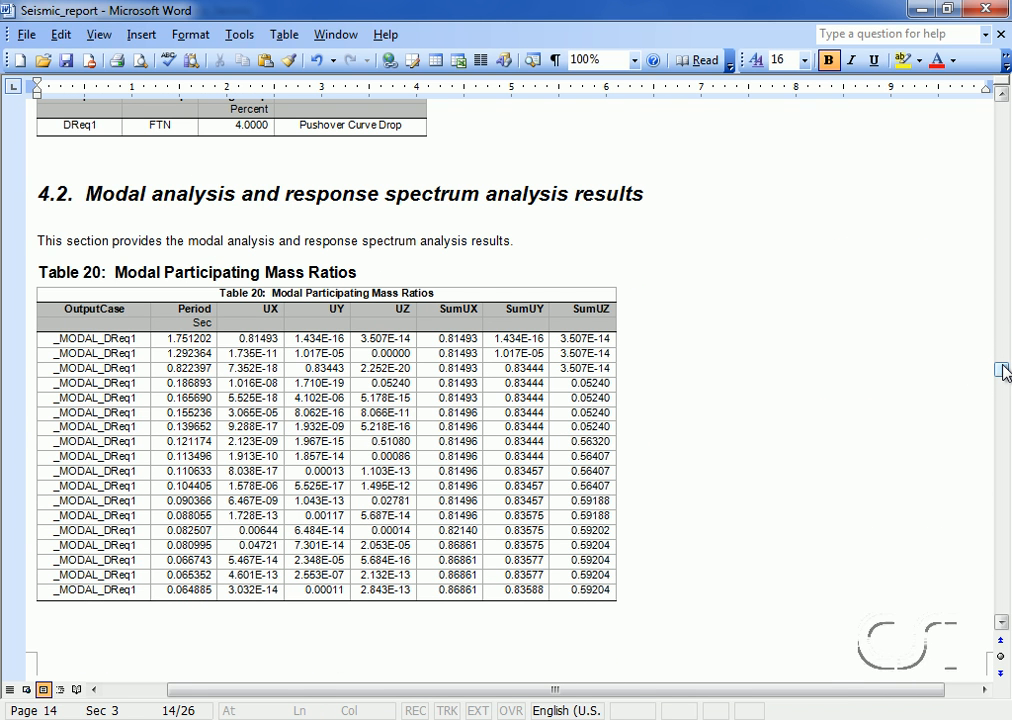
{"action": "left_click_drag", "start_coordinate": [1004, 372], "coordinate": [1004, 423]}
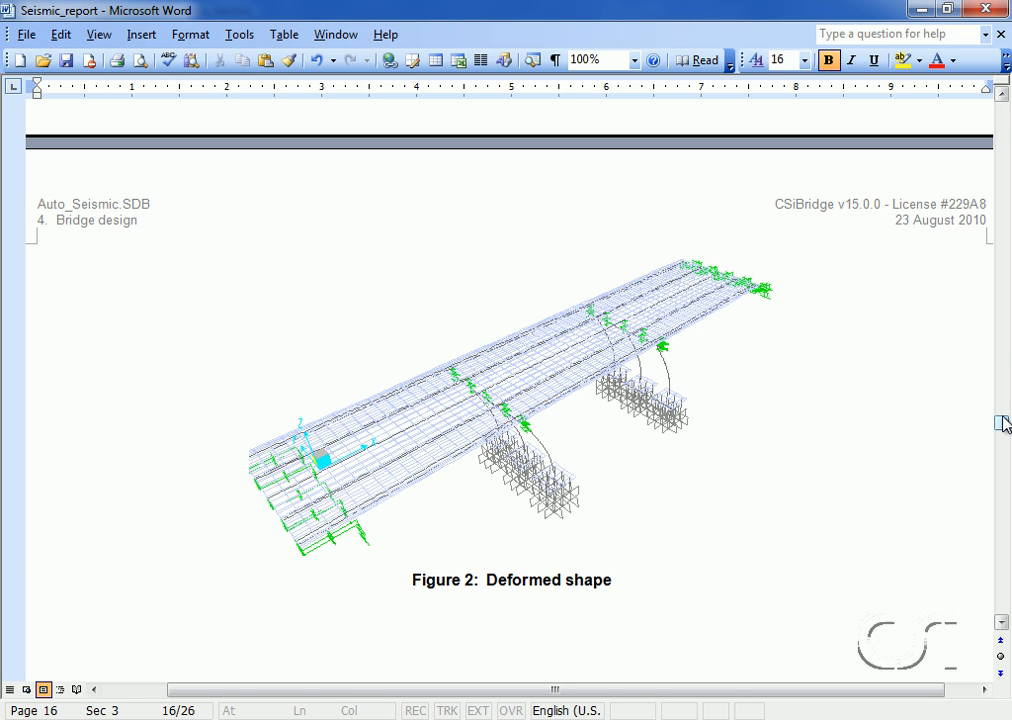
{"action": "left_click", "coordinate": [986, 11]}
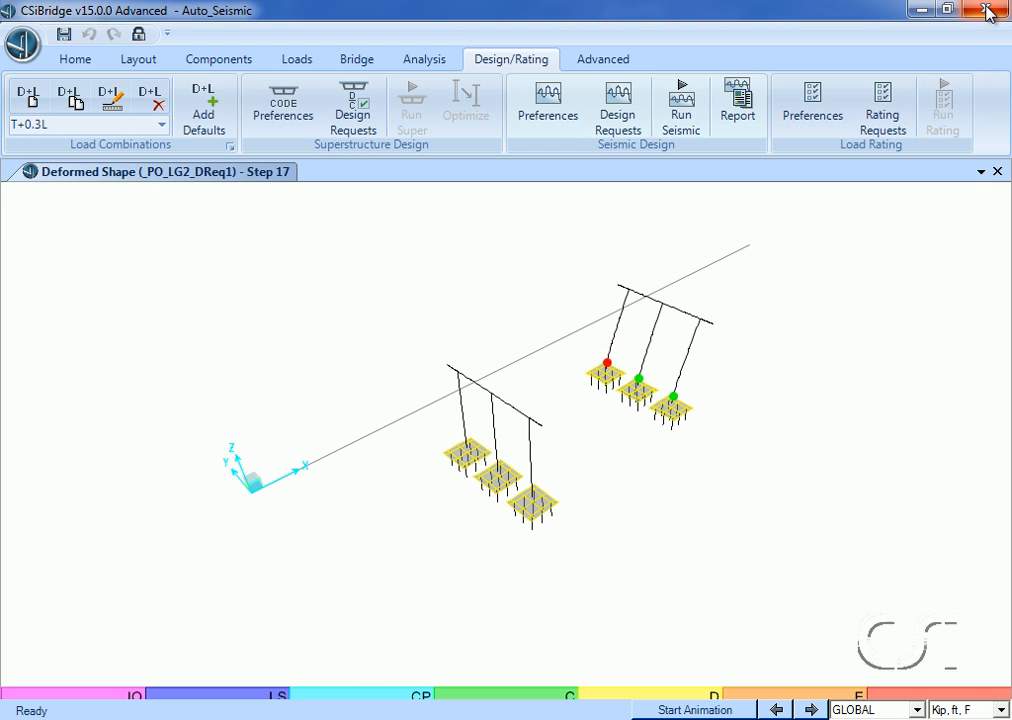